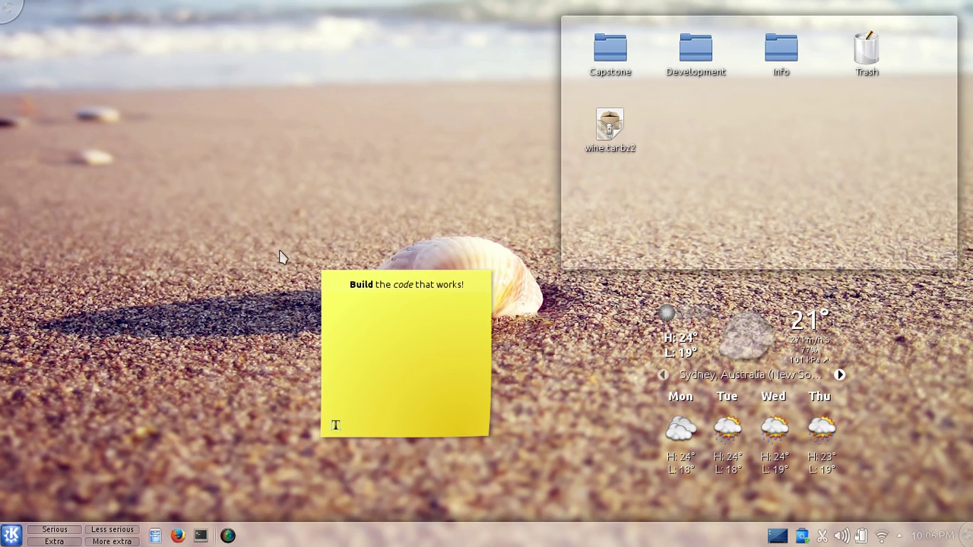
click(187, 537)
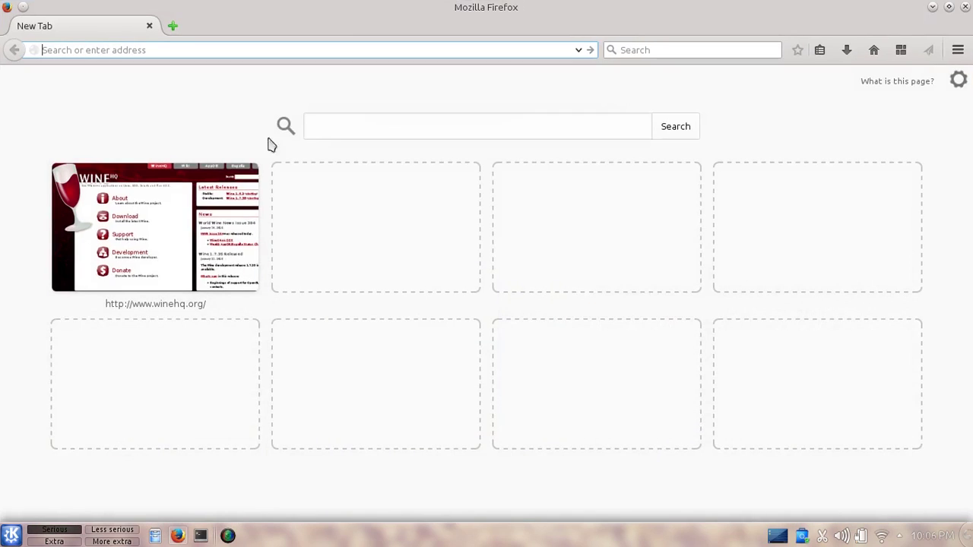
text(www)
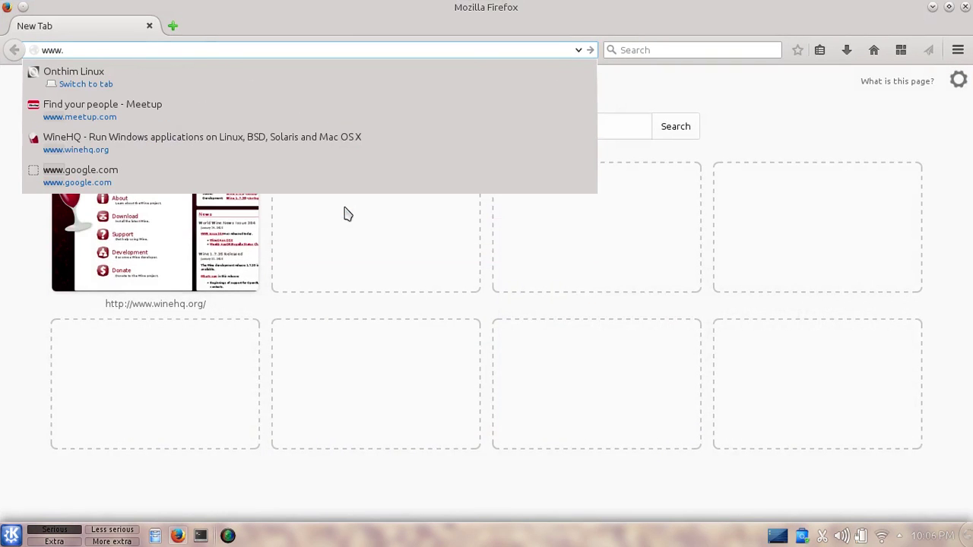
text(.wine)
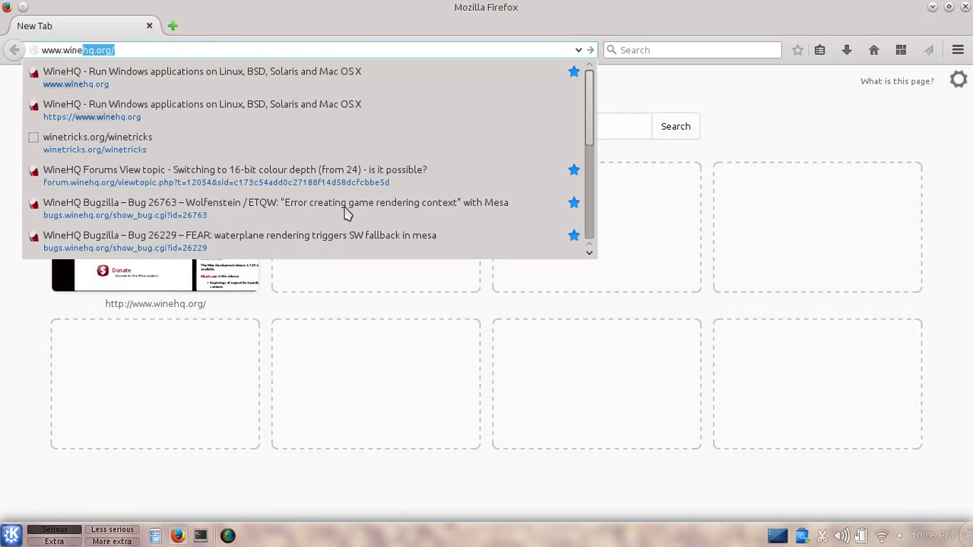
key(Right)
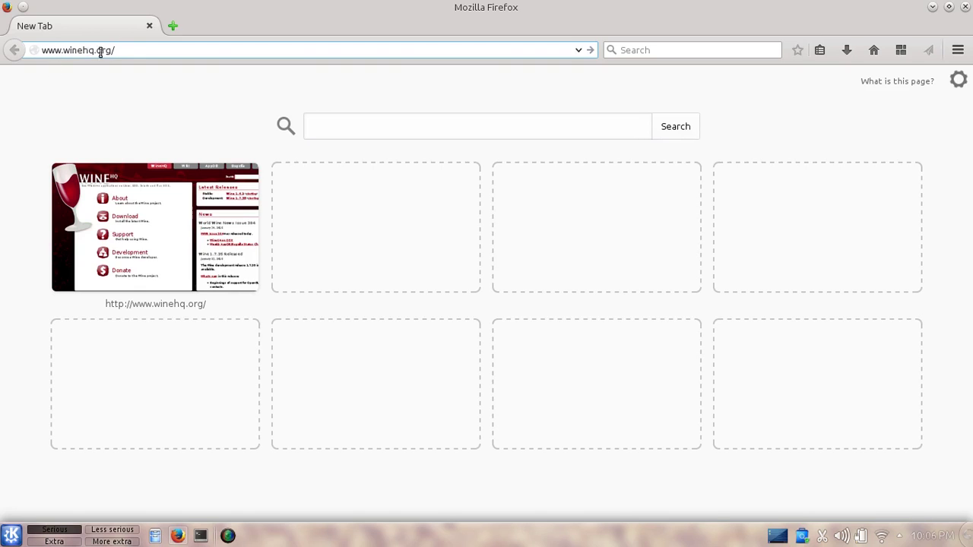
key(Return)
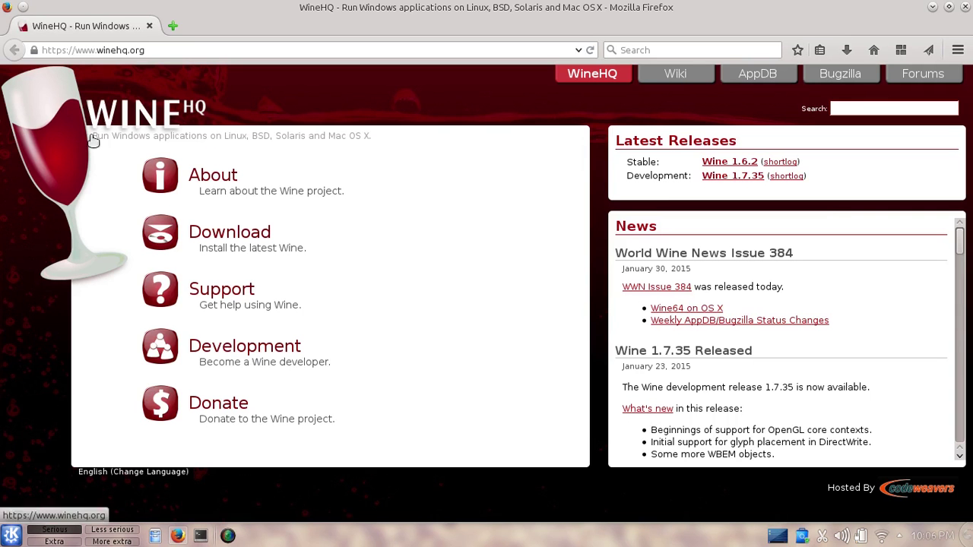
drag(95, 135, 382, 144)
click(529, 218)
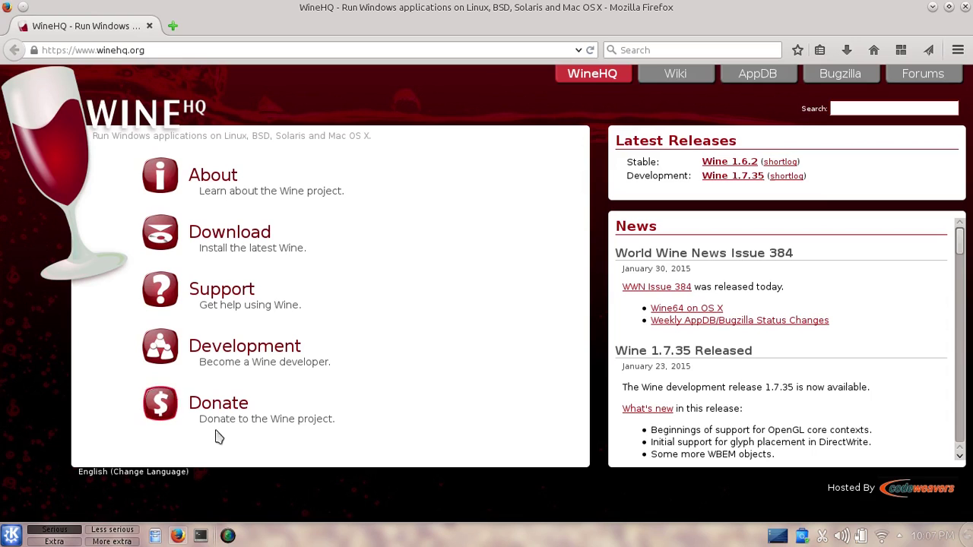
click(181, 537)
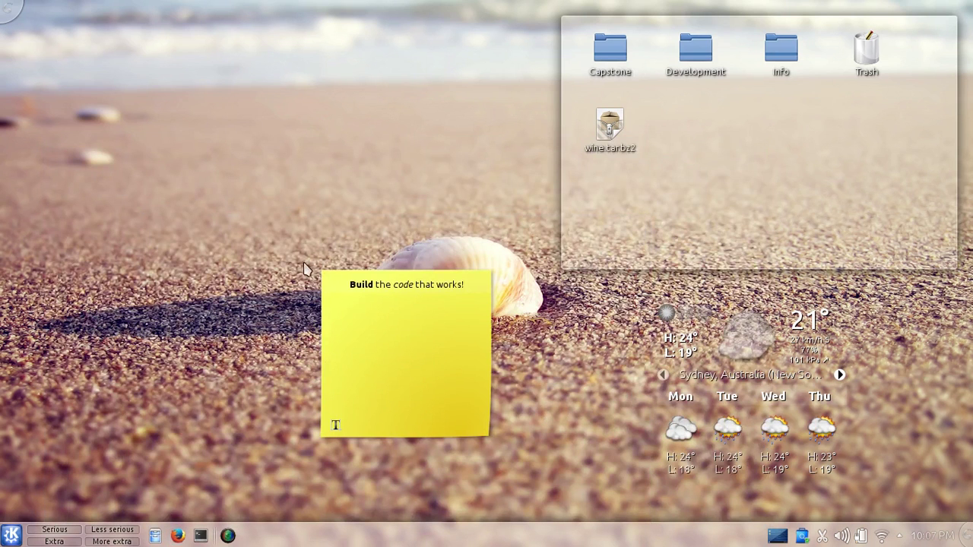
click(177, 536)
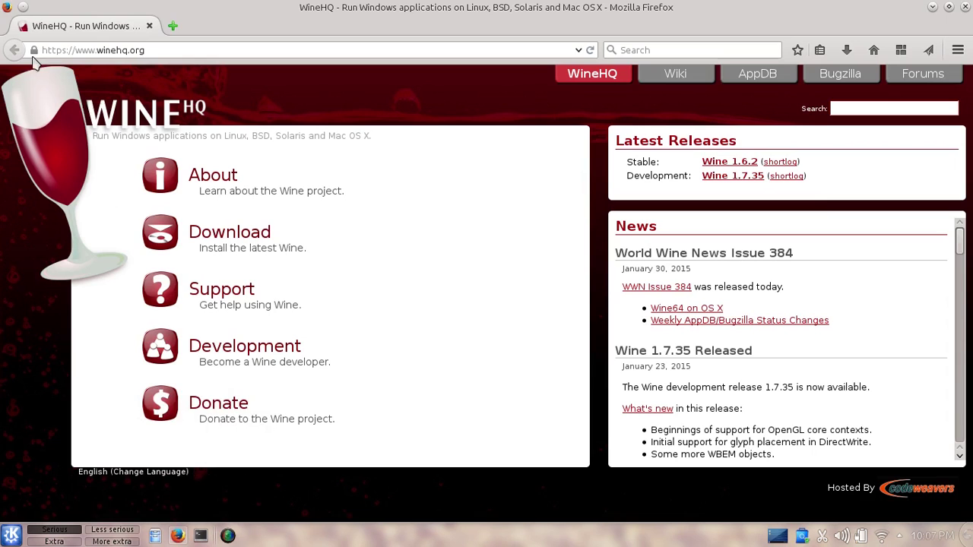
- Open the Ubuntu packages page from the WineHQ binary downloads
click(255, 237)
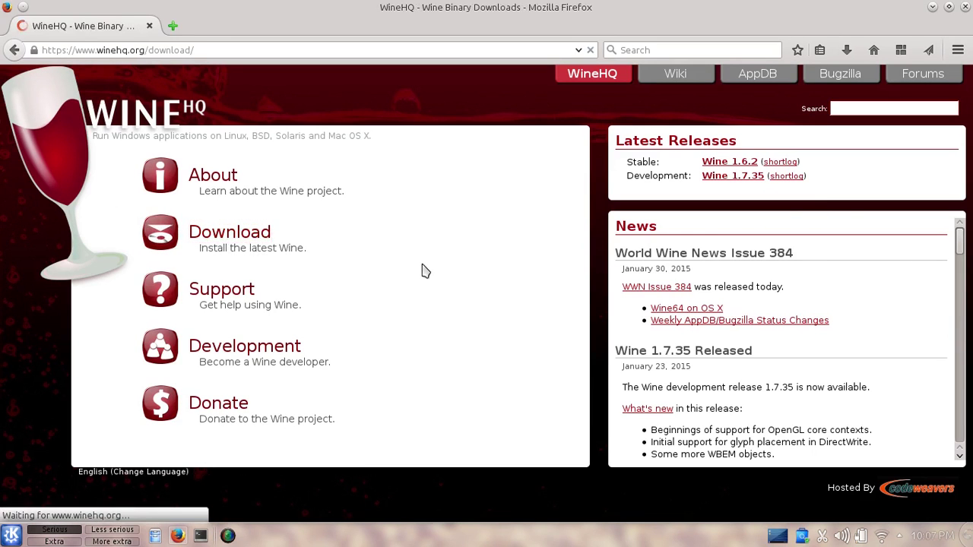
scroll(525, 278, down, 3)
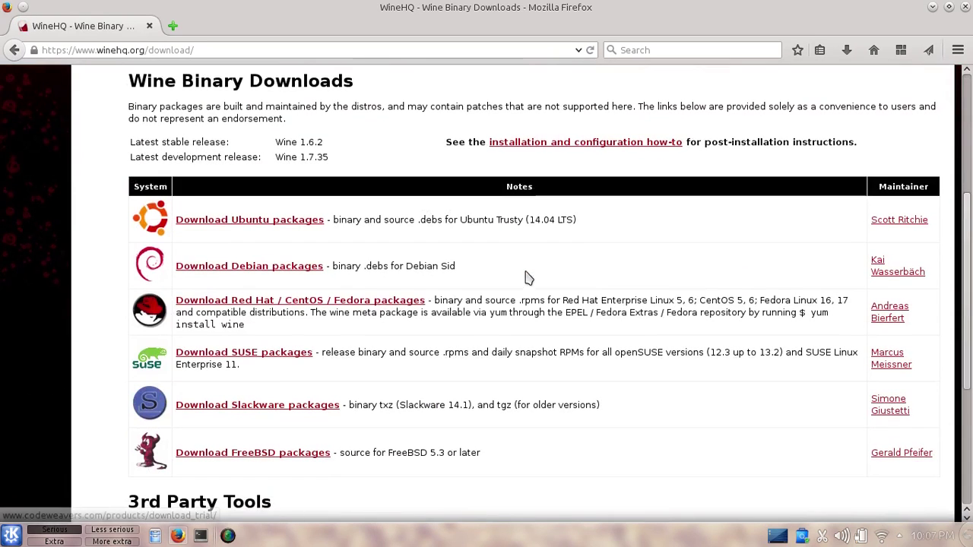
click(265, 229)
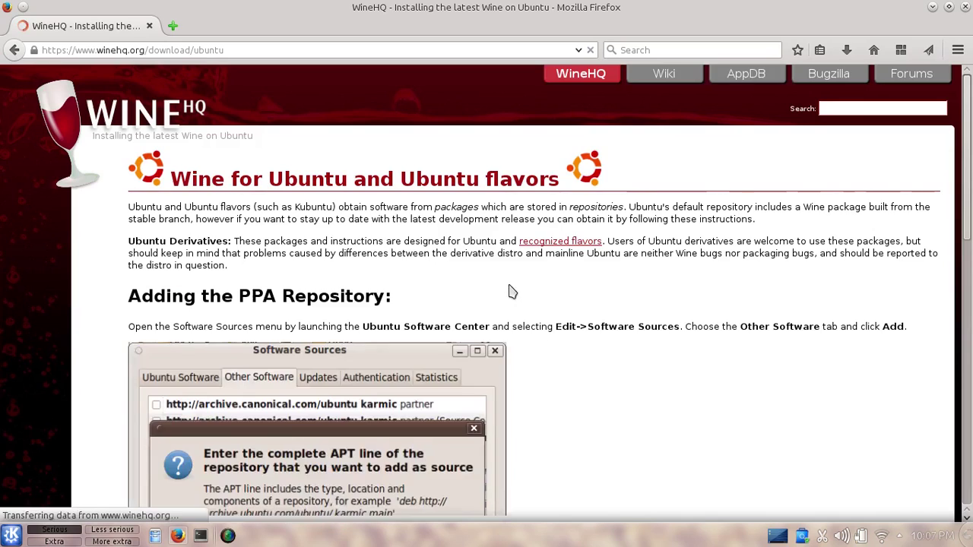
- Copy the repository line ppa:ubuntu-wine/ppa from the Ubuntu installation instructions
scroll(524, 292, down, 5)
scroll(545, 289, down, 6)
scroll(537, 281, up, 4)
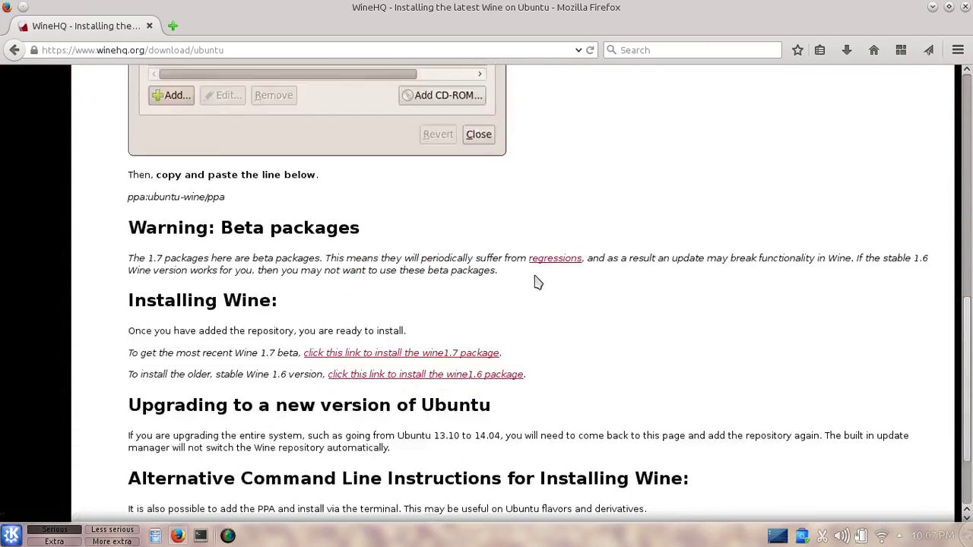
drag(232, 339, 126, 337)
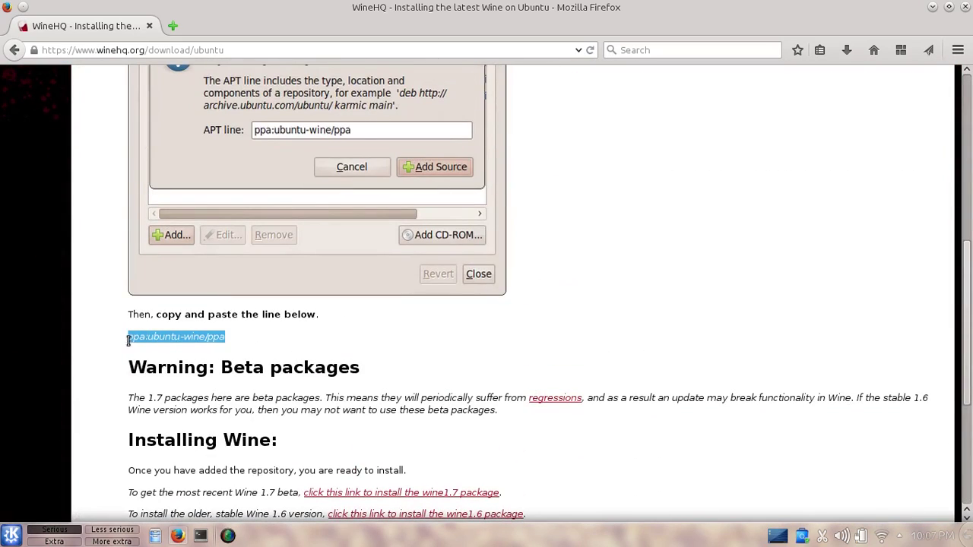
right_click(168, 339)
click(201, 350)
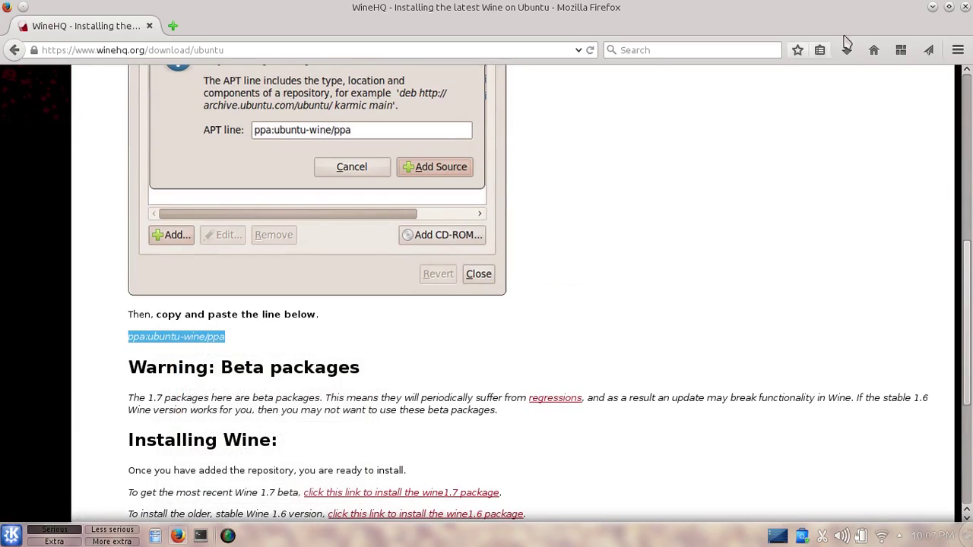
- Switch to Konsole and run sudo apt-add-repository with the copied line ppa:ubuntu-wine/ppa
click(932, 7)
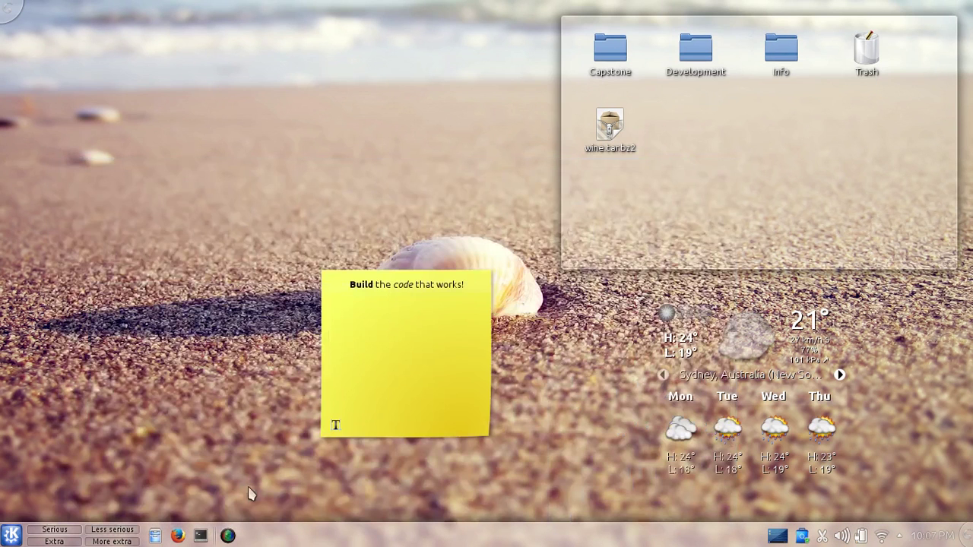
click(201, 537)
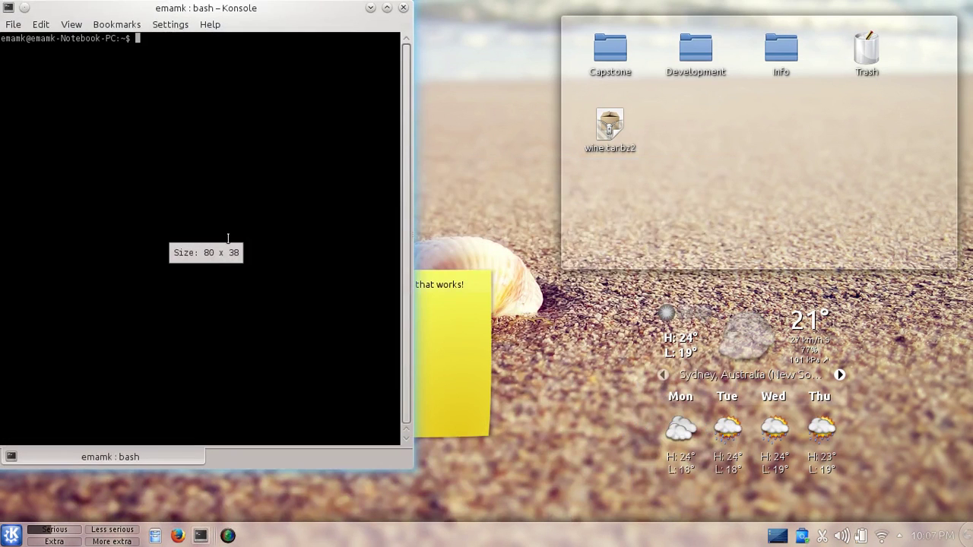
text(sudo apt)
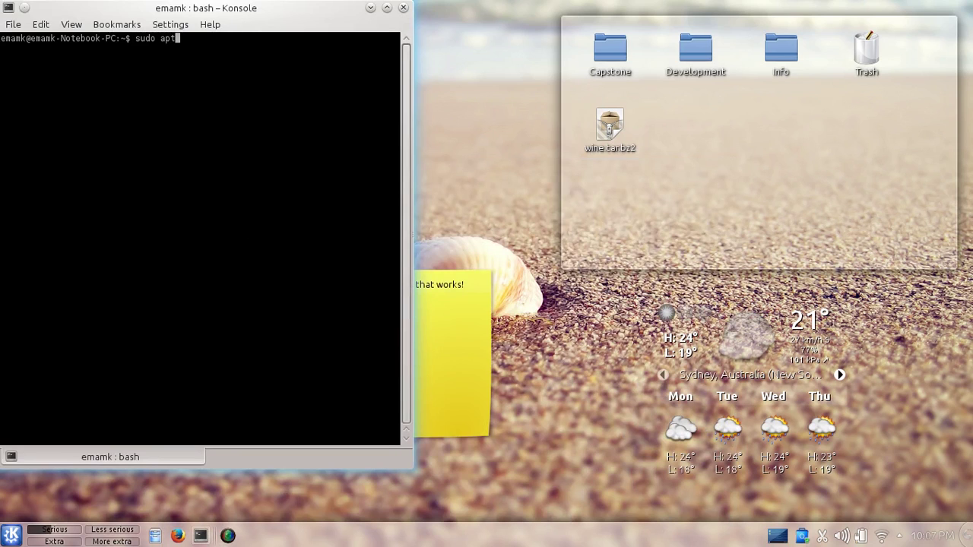
text(-add-repository)
right_click(203, 91)
click(228, 115)
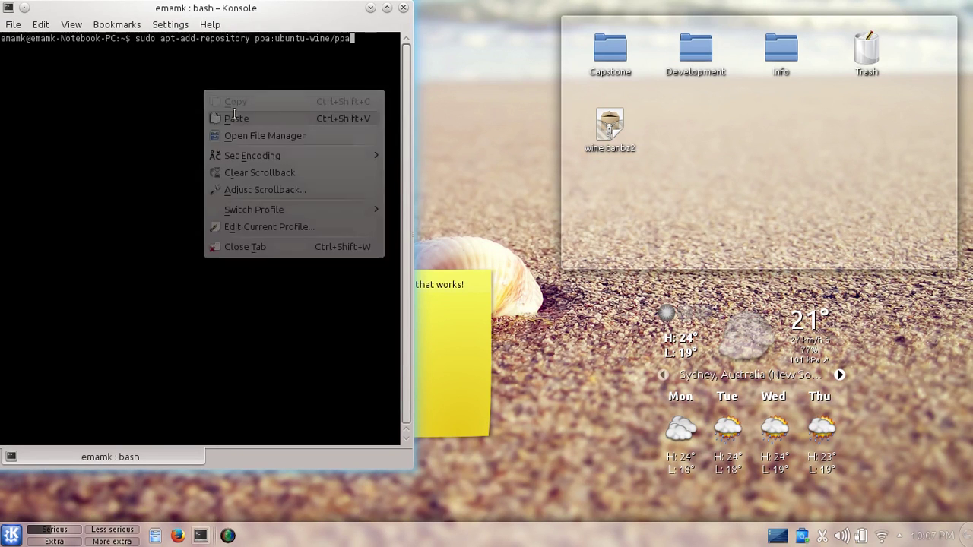
key(Return)
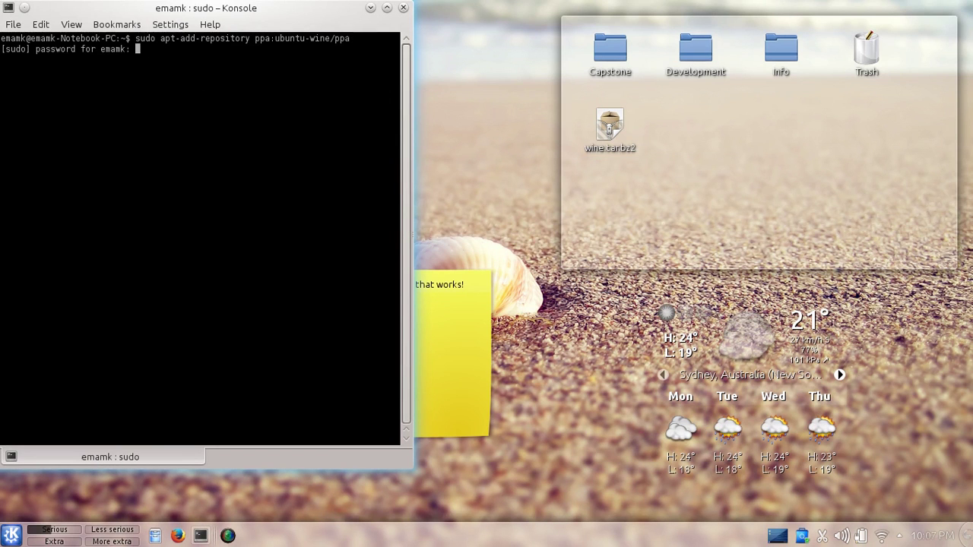
- Enter the sudo password, move the Konsole window toward the centre of the desktop, and cancel adding the PPA repository
key(Return)
drag(185, 10, 325, 42)
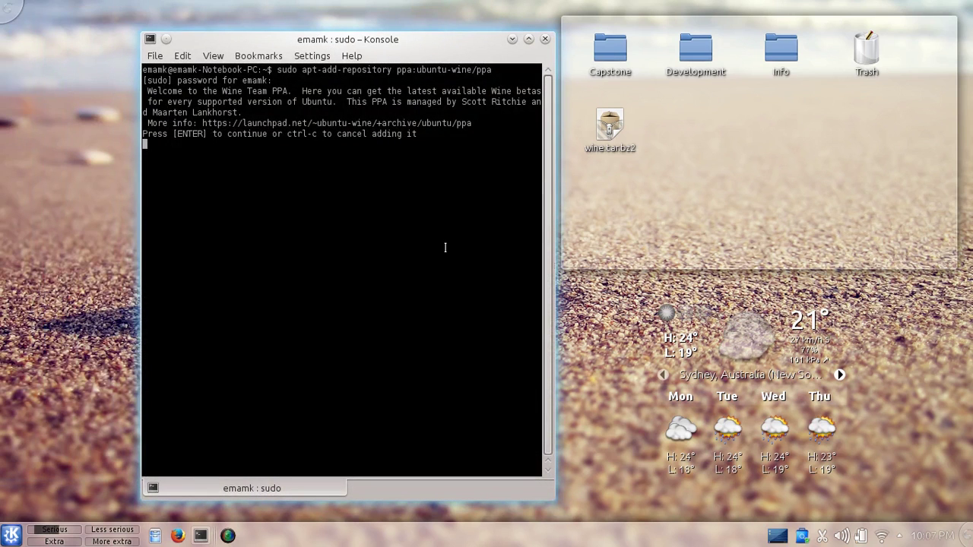
click(176, 537)
click(177, 537)
key(ctrl+c)
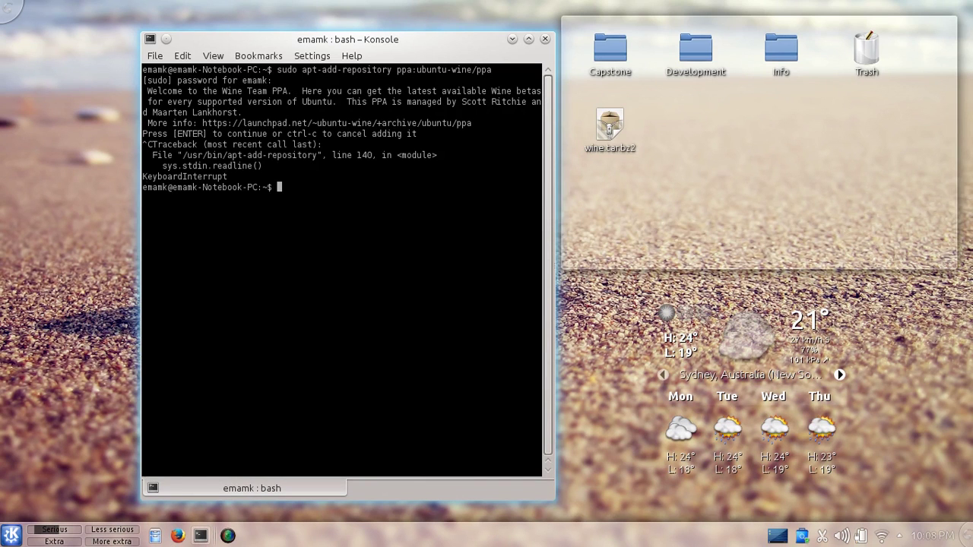
- Refresh the package lists with sudo apt-get update
text(sudo aptg)
key(BackSpace)
text(-get update)
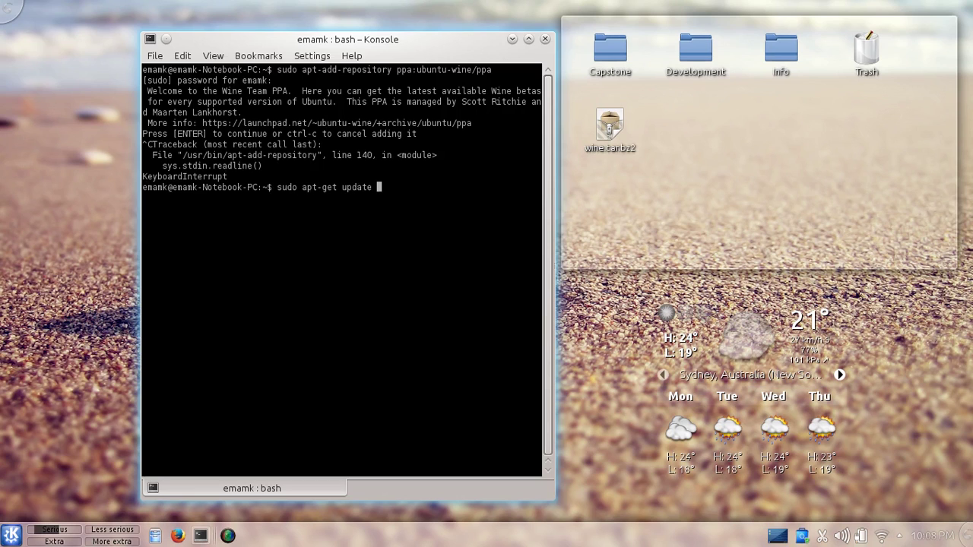
key(Return)
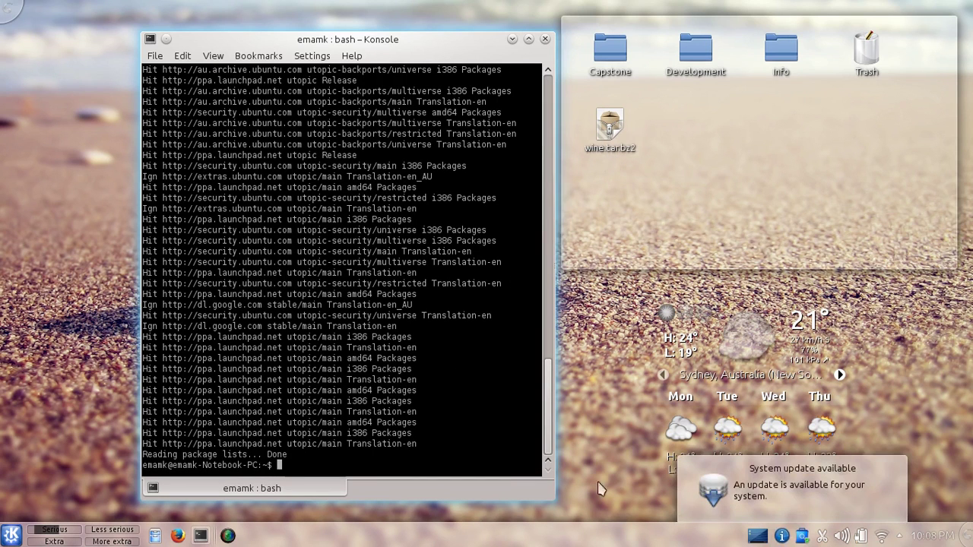
click(821, 537)
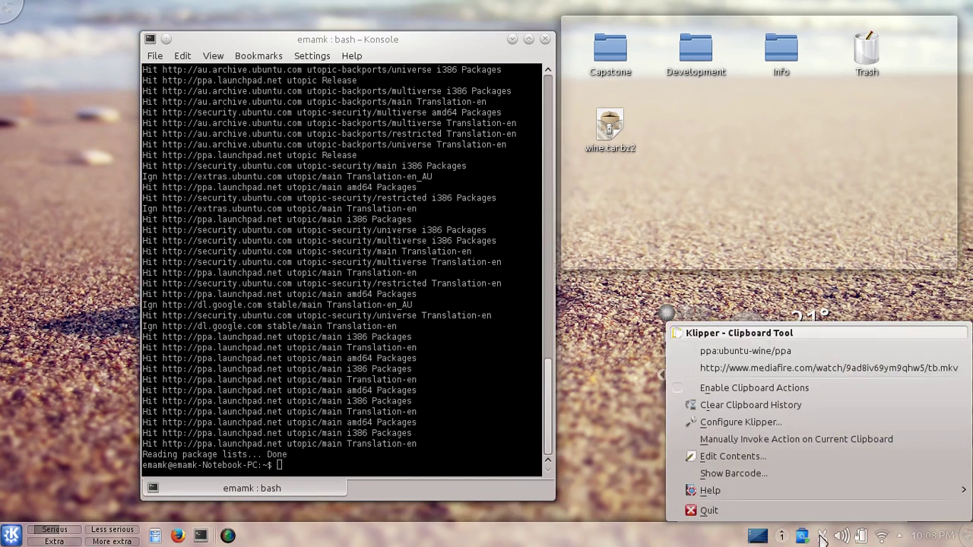
click(790, 369)
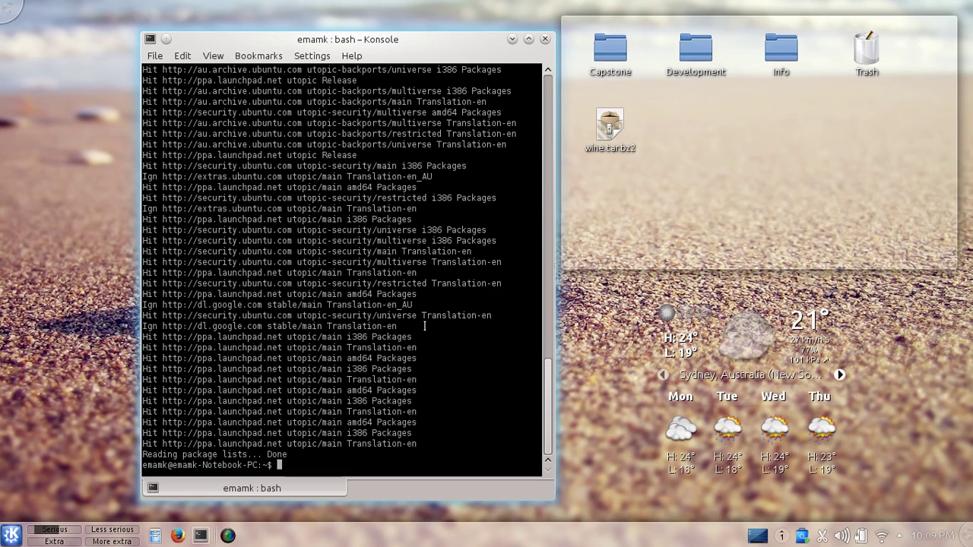
click(178, 536)
click(286, 47)
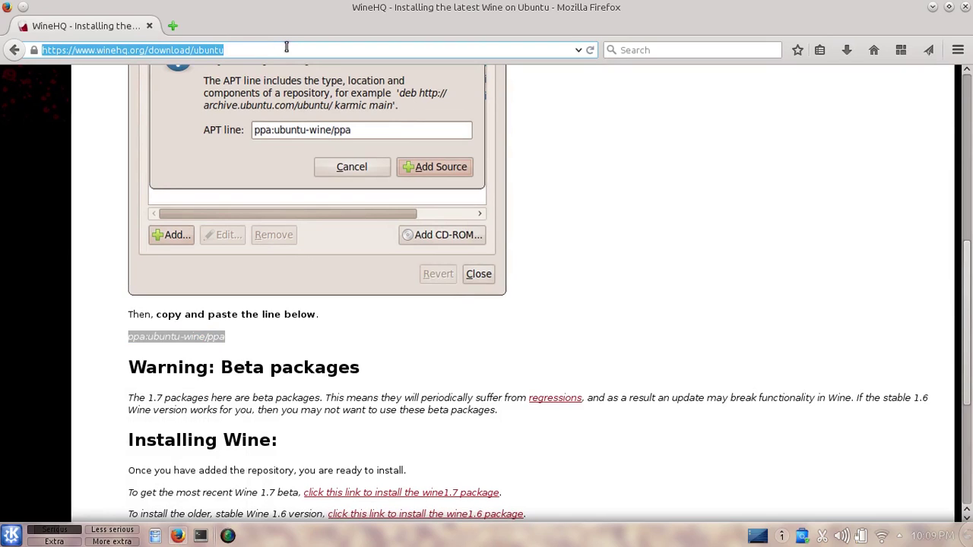
key(ctrl+v)
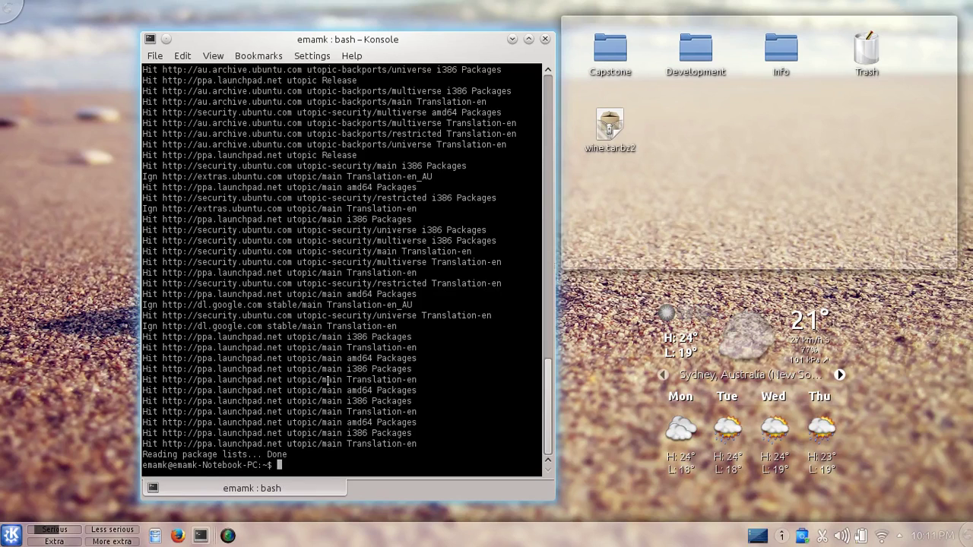
click(823, 536)
click(177, 535)
click(322, 50)
right_click(321, 50)
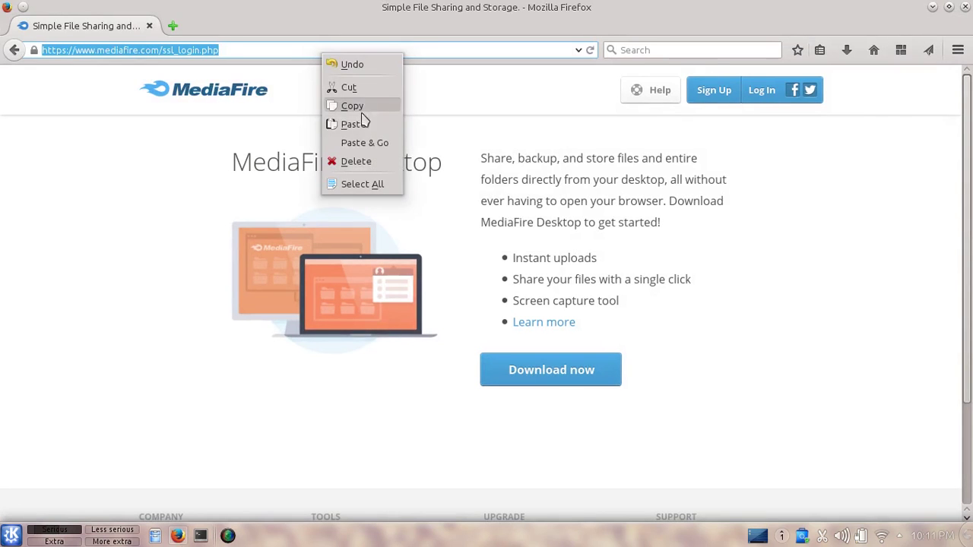
click(357, 125)
key(Return)
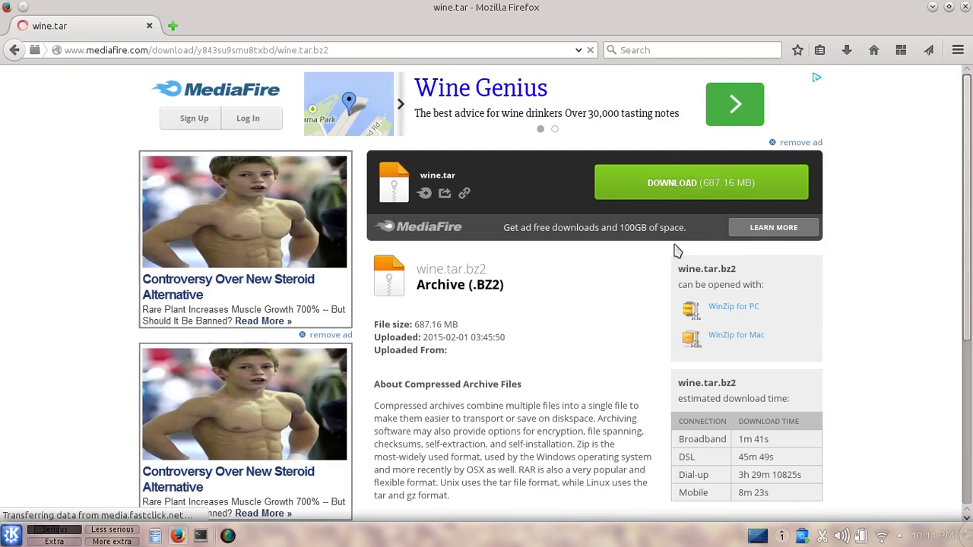
click(173, 27)
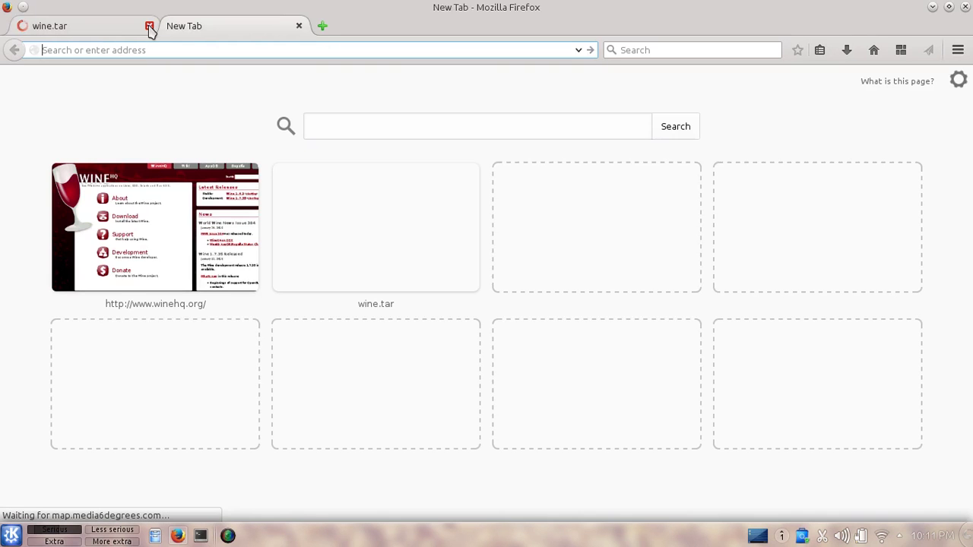
click(299, 27)
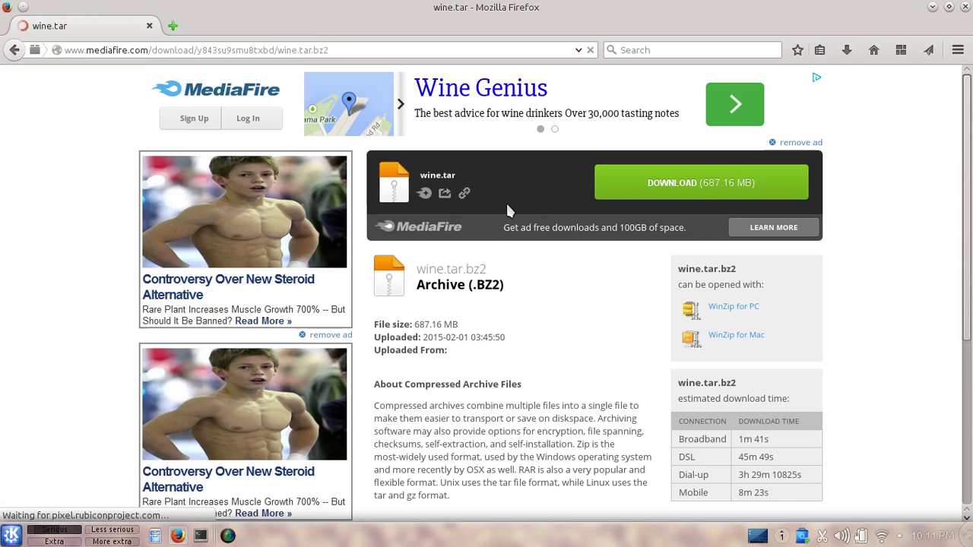
- Start downloading wine.tar.bz2 from MediaFire and cancel the file's opening dialog
click(675, 188)
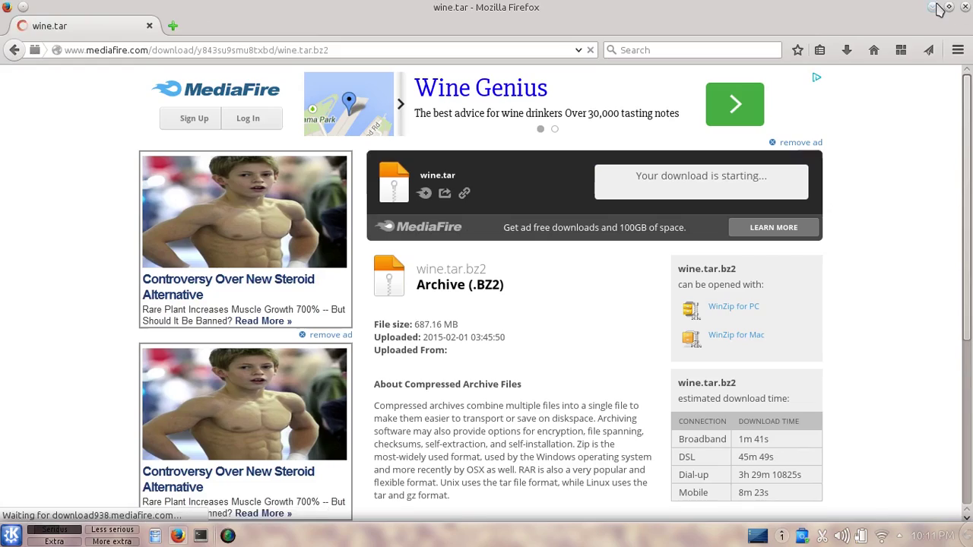
click(932, 7)
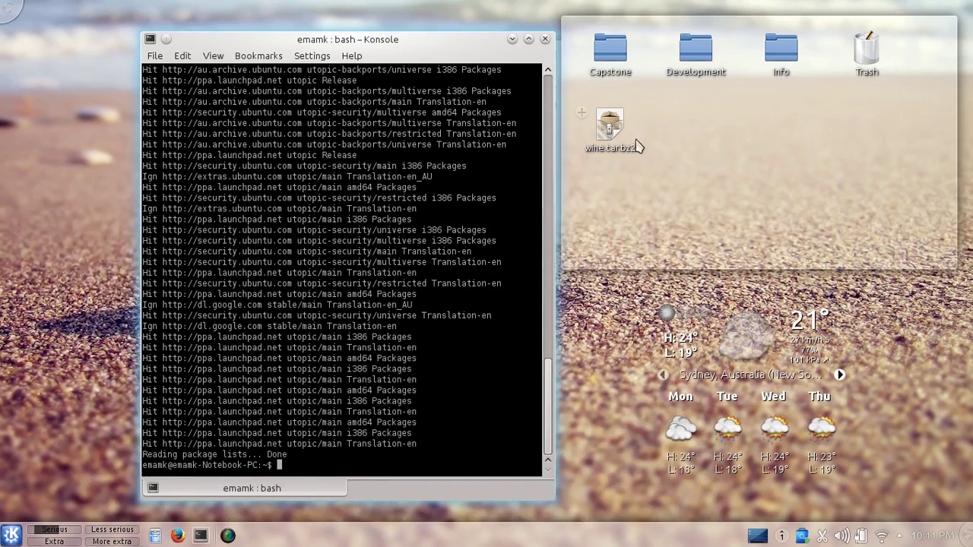
click(177, 536)
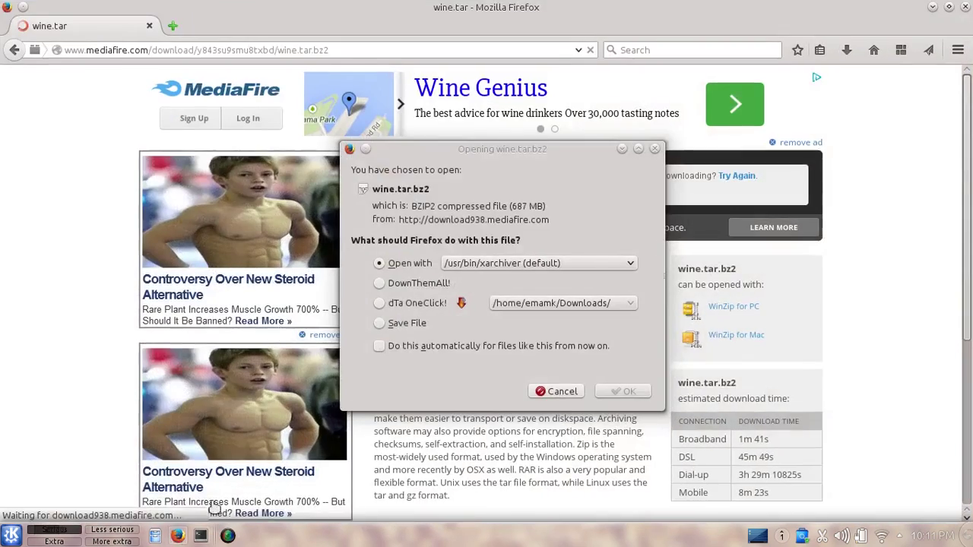
click(560, 390)
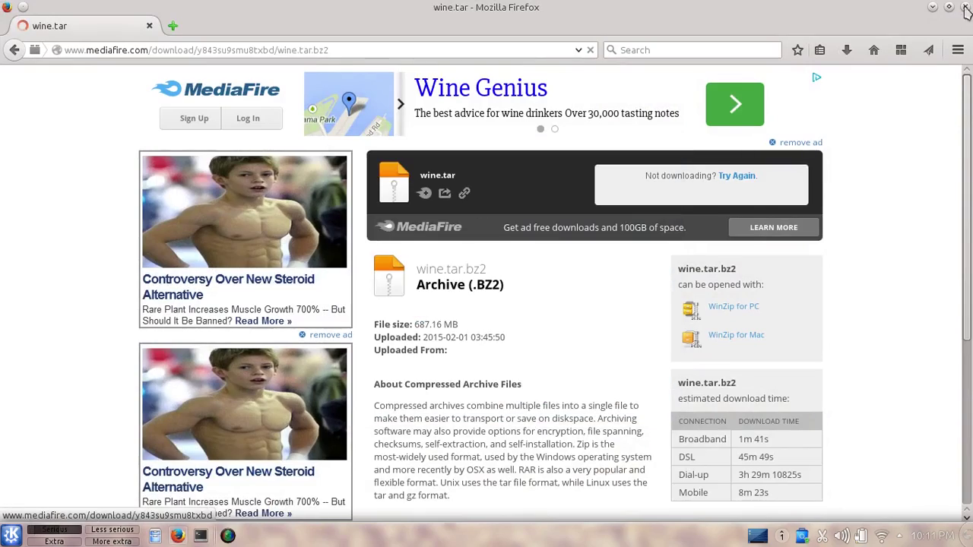
- Close the Firefox page and extract wine.tar.bz2 on the desktop in place with an autodetected subfolder
key(ctrl+w)
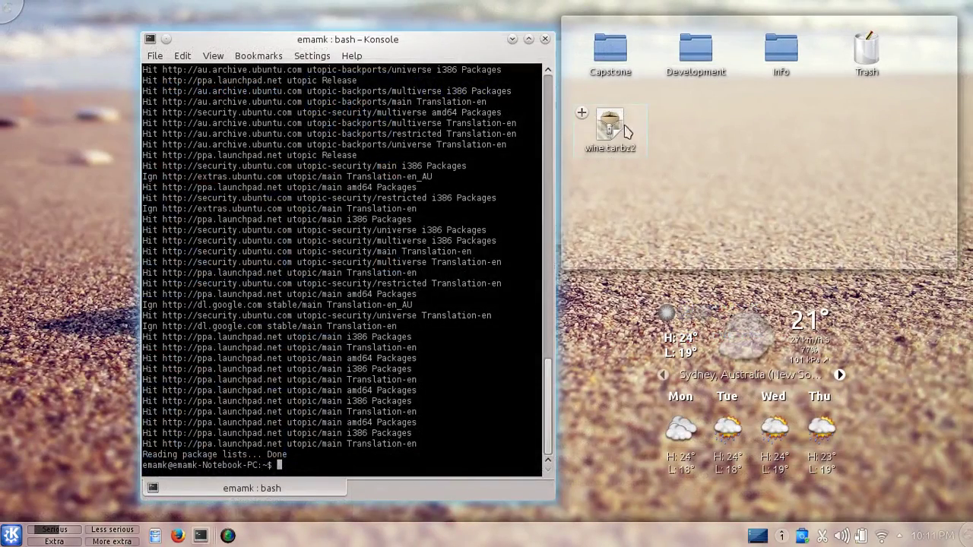
mouse_move(681, 167)
mouse_down()
mouse_move(576, 106)
mouse_move(678, 163)
mouse_up()
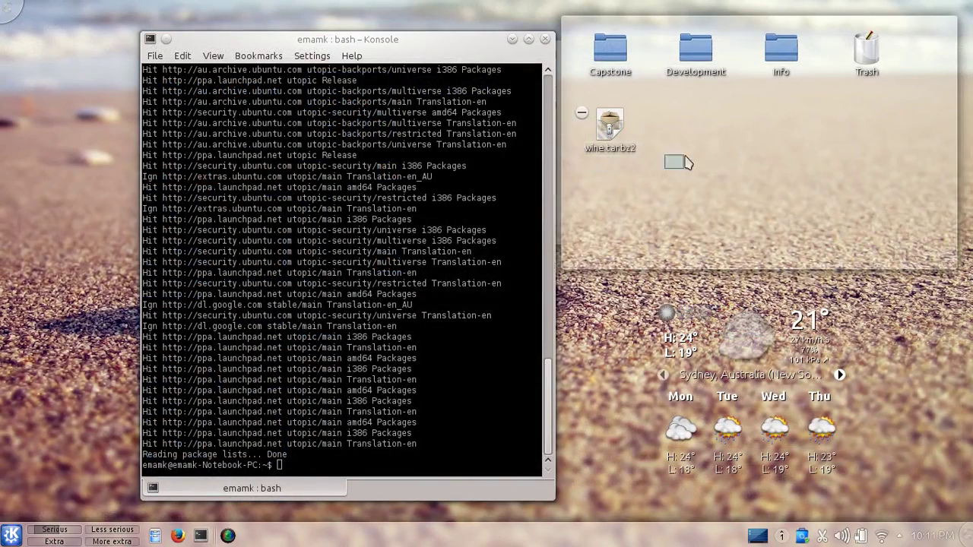
right_click(611, 127)
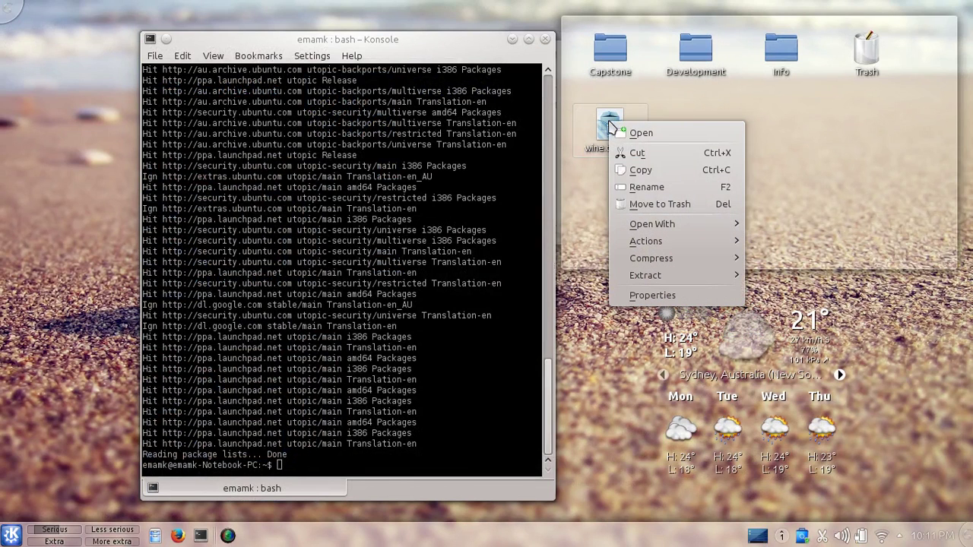
mouse_move(641, 277)
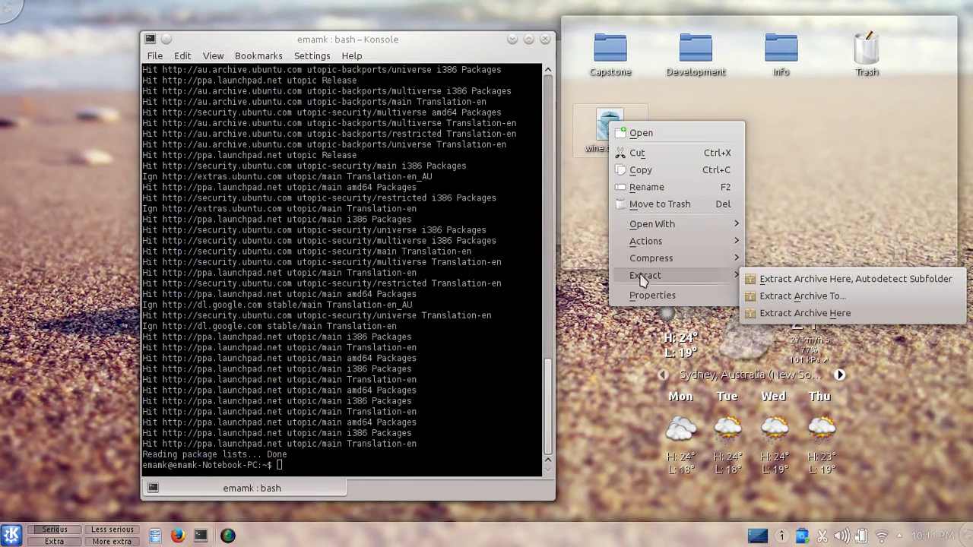
click(762, 279)
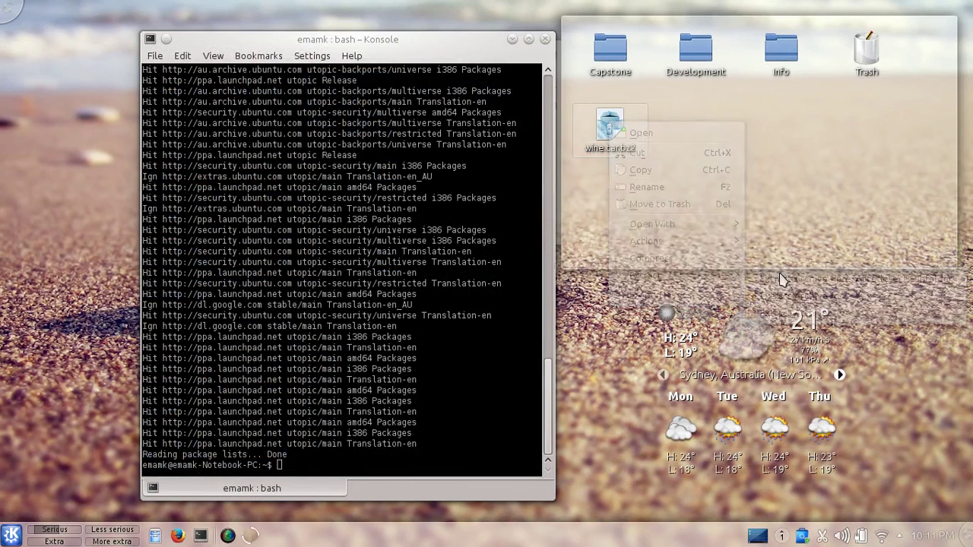
click(380, 273)
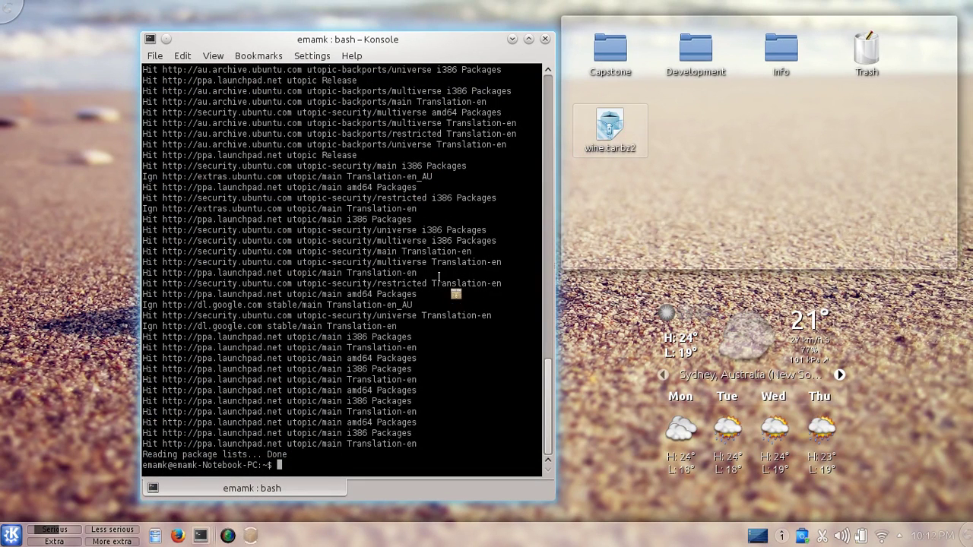
text(sudo apt-add-repository ppa:ubuntu-wine/ppa)
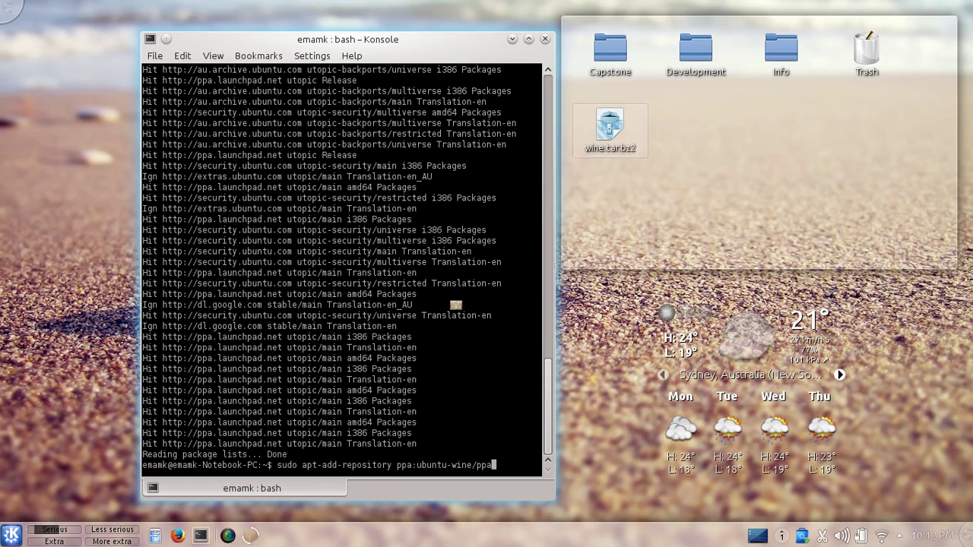
key(Up)
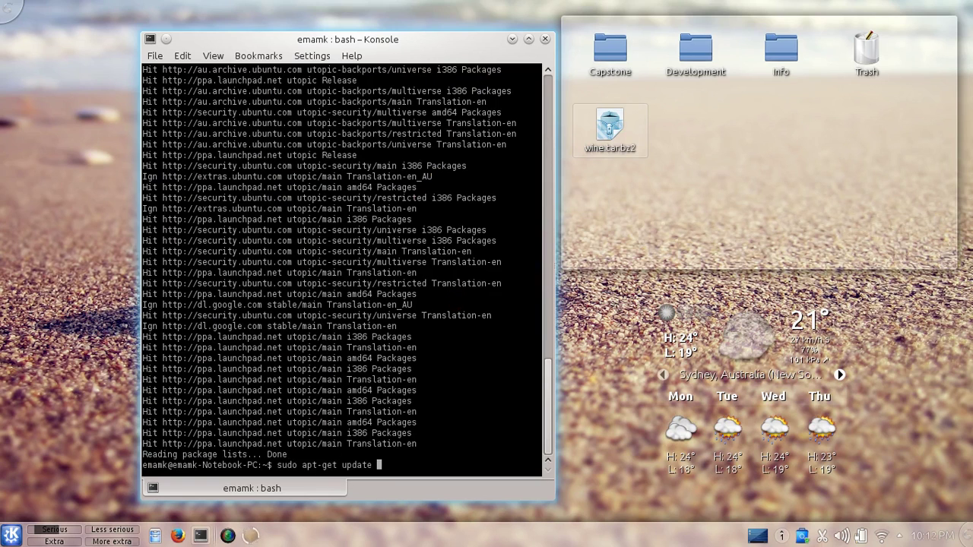
key(ctrl+u)
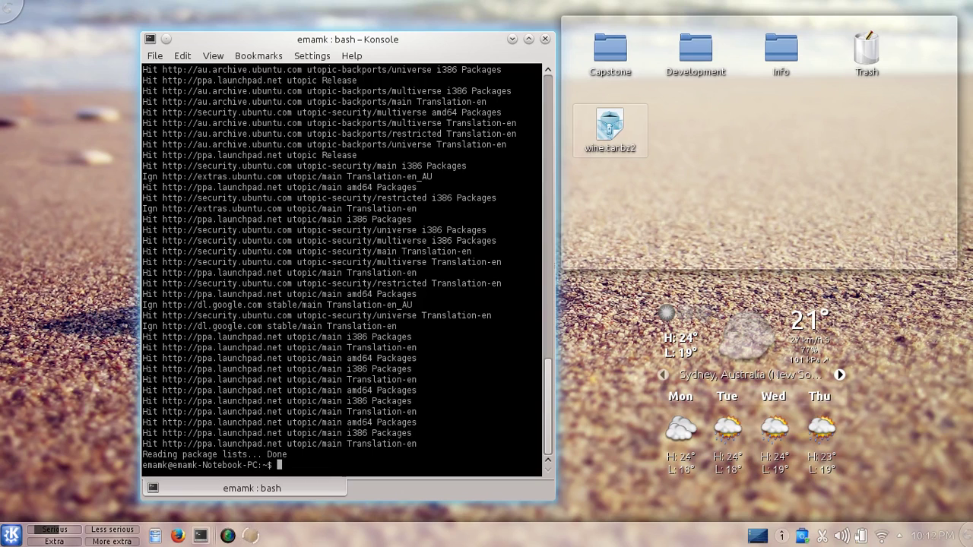
- List the packages matching wine for sudo apt-get install, and install wine1.7
text(sudo apt-get install wine)
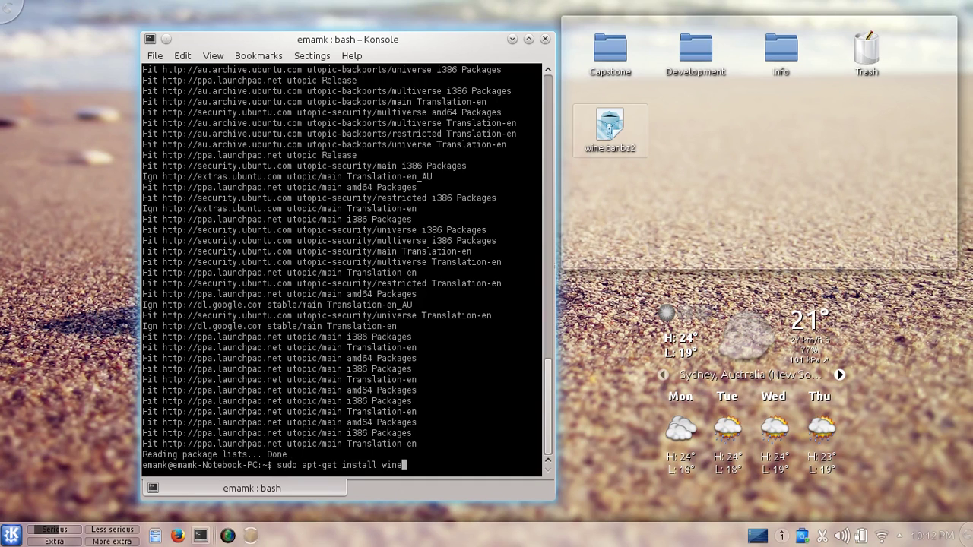
key(Tab)
key(Tab)
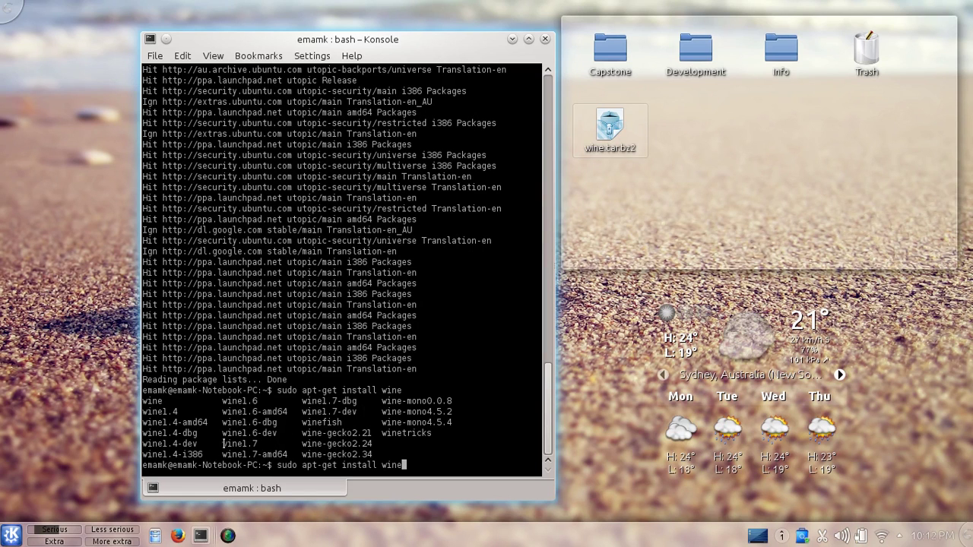
drag(222, 443, 253, 443)
click(410, 411)
text(1.7)
key(Return)
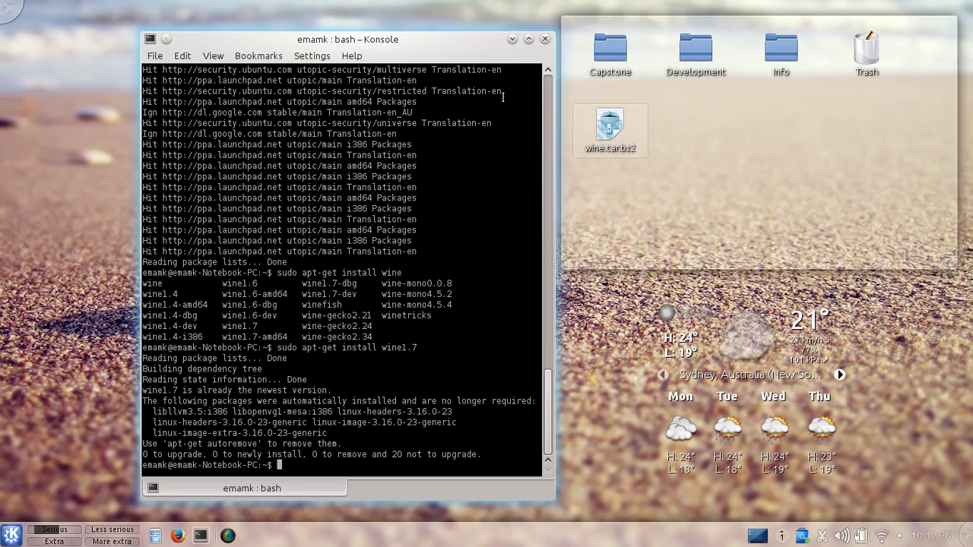
click(513, 39)
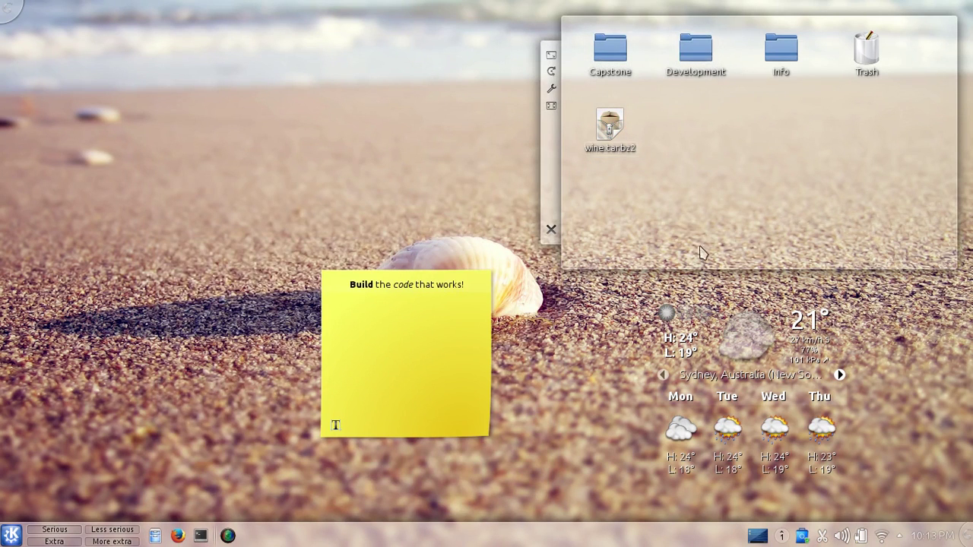
mouse_move(641, 145)
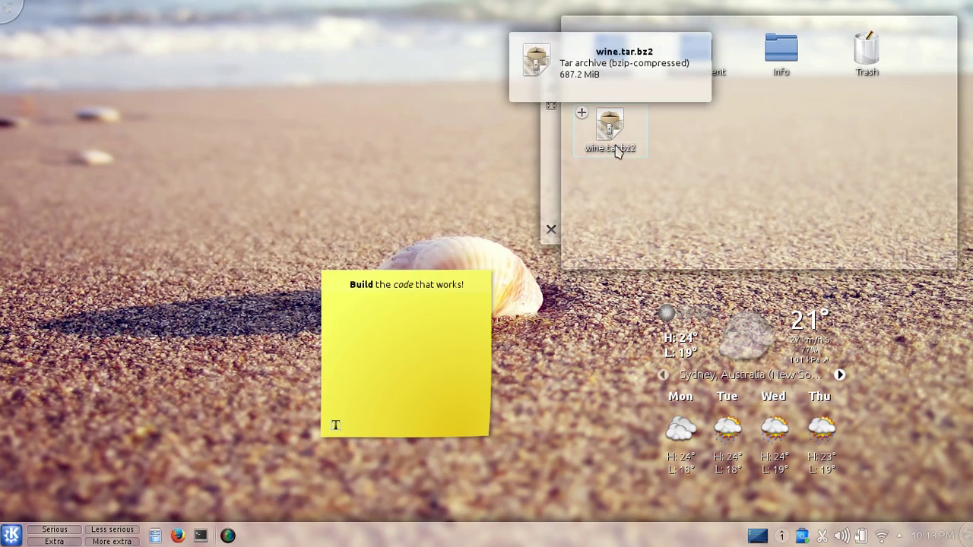
right_click(608, 130)
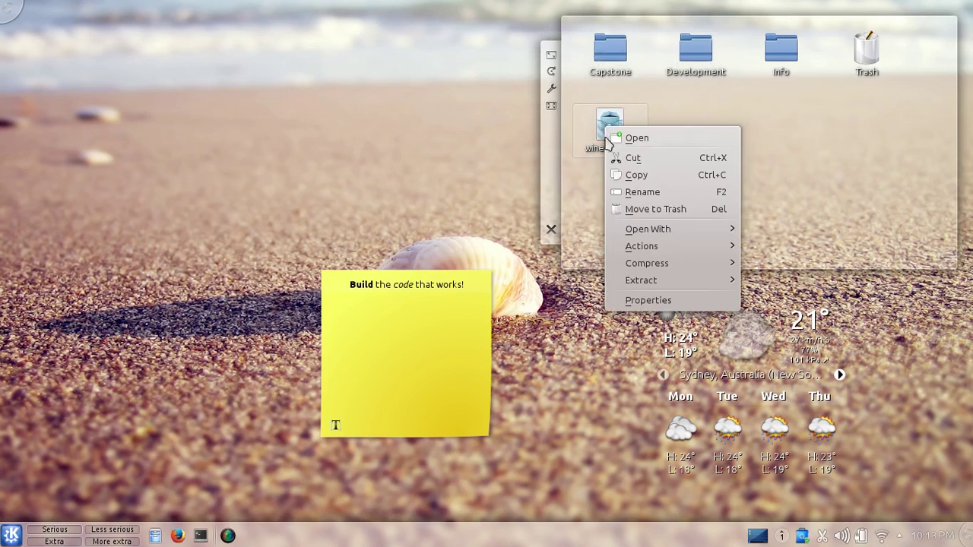
click(590, 220)
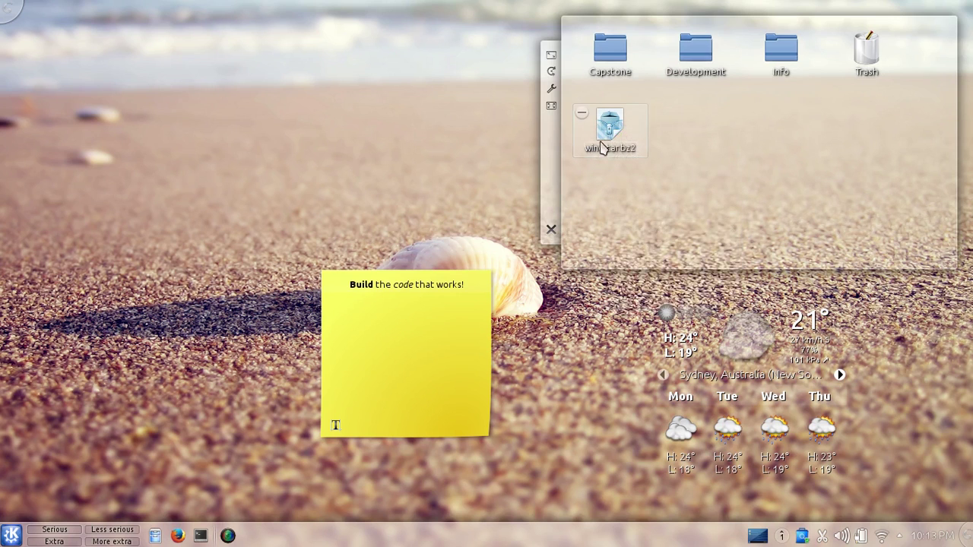
mouse_move(614, 126)
click(623, 176)
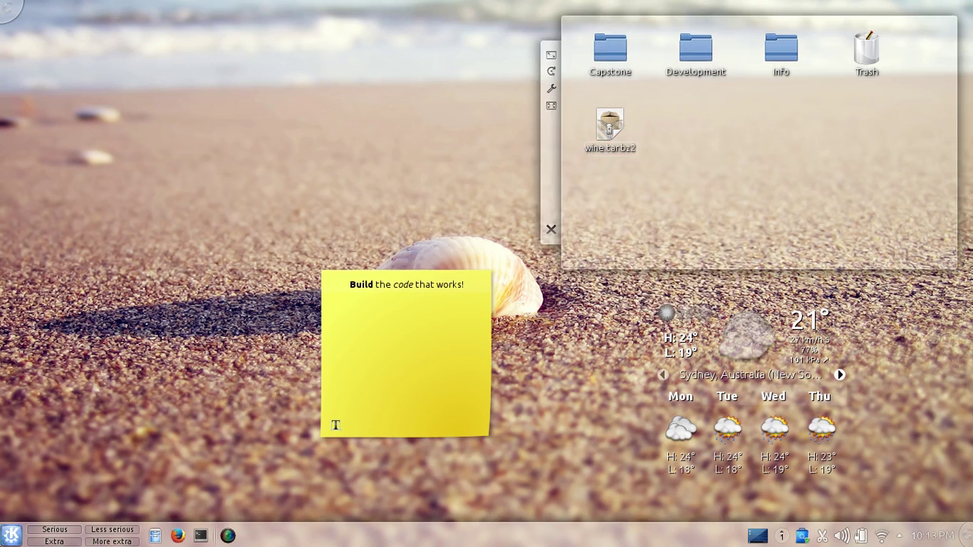
click(11, 536)
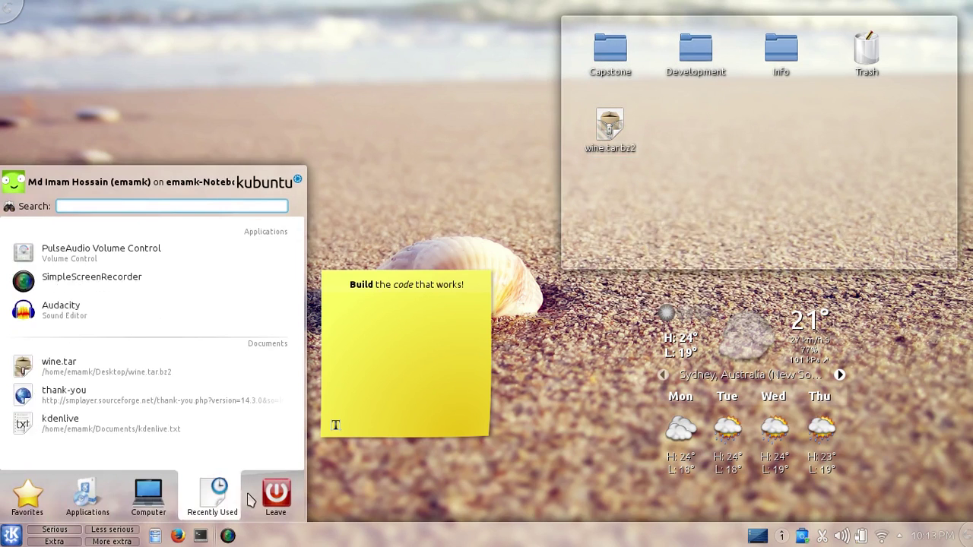
click(347, 291)
click(11, 536)
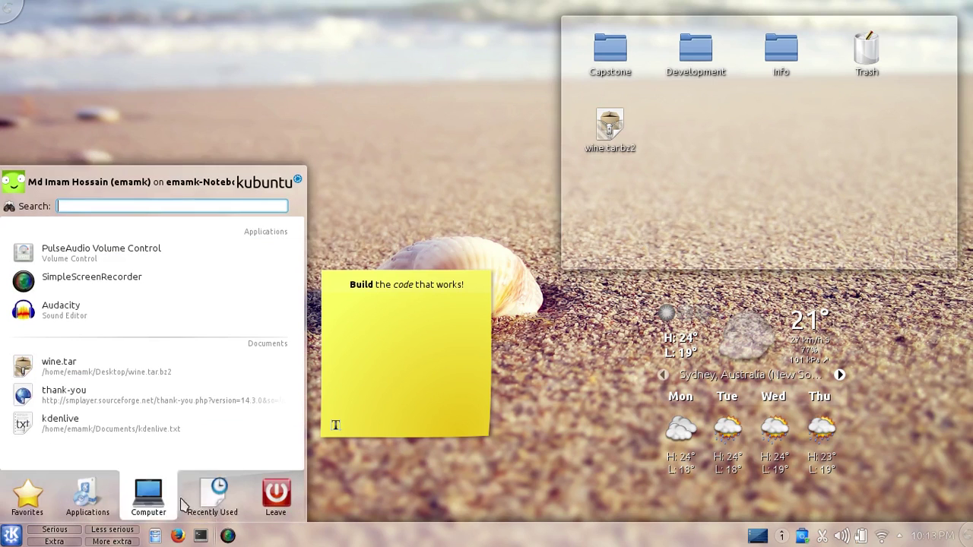
click(384, 182)
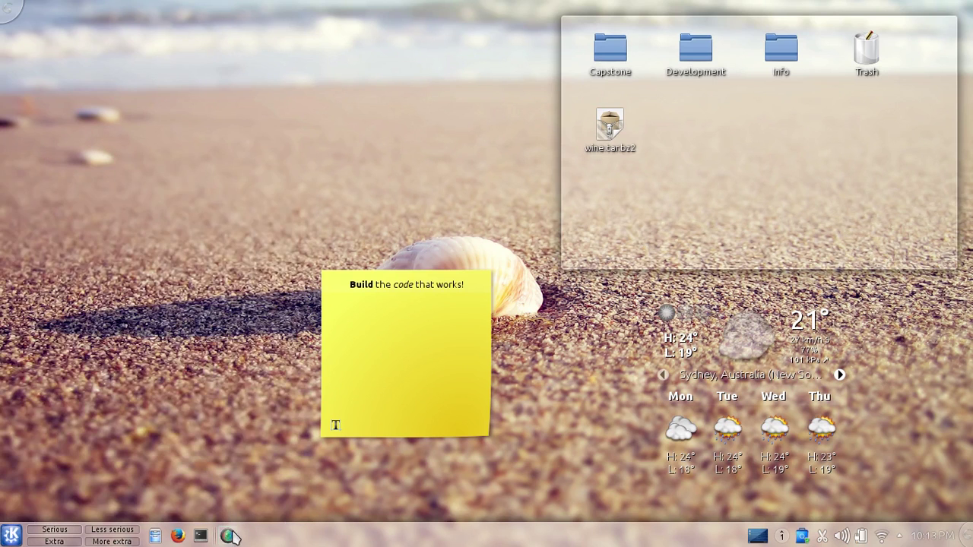
mouse_move(227, 536)
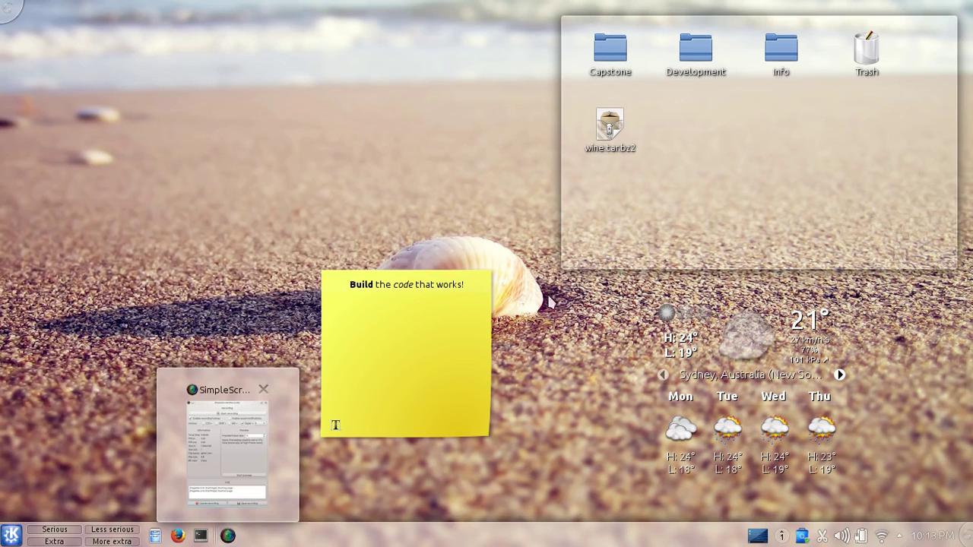
- Bring back the Konsole terminal and empty its screen with the clear command
click(201, 536)
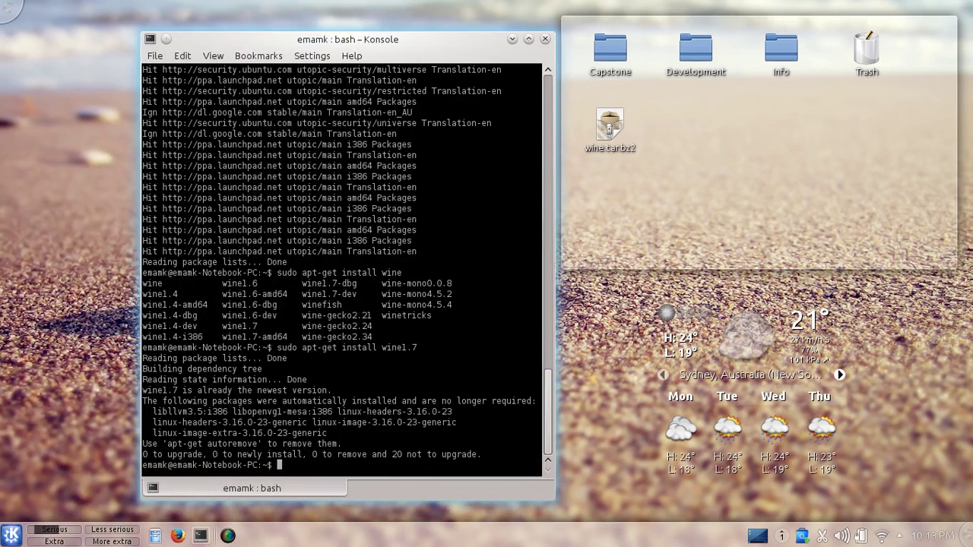
text(clear)
key(Return)
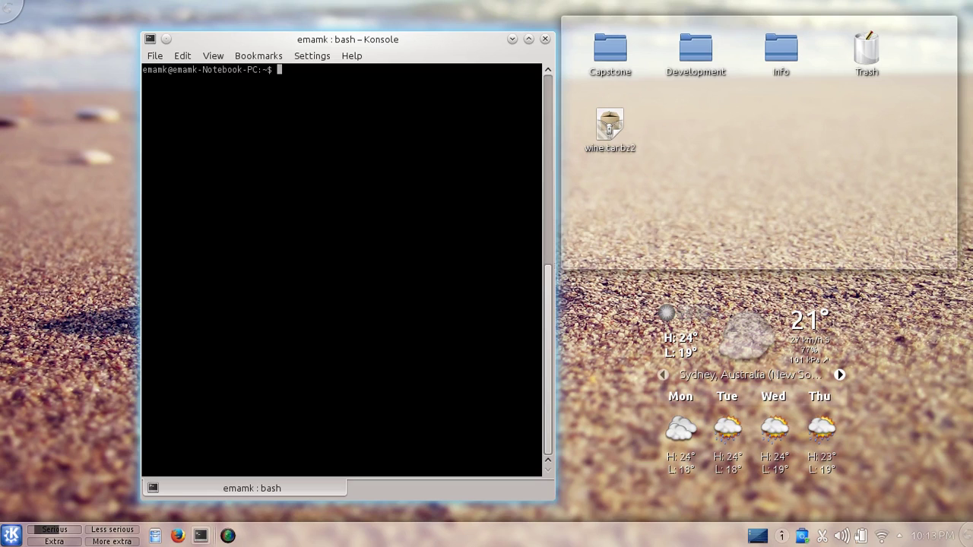
- Recall the command WINEARCH='win32' wine 'wineboot' from the shell history to create a 32-bit Wine prefix
key(Up)
key(Up)
key(Up)
key(Up)
key(Up)
key(Up)
key(Up)
key(Up)
key(Up)
key(Up)
key(Up)
key(Up)
key(Up)
key(Up)
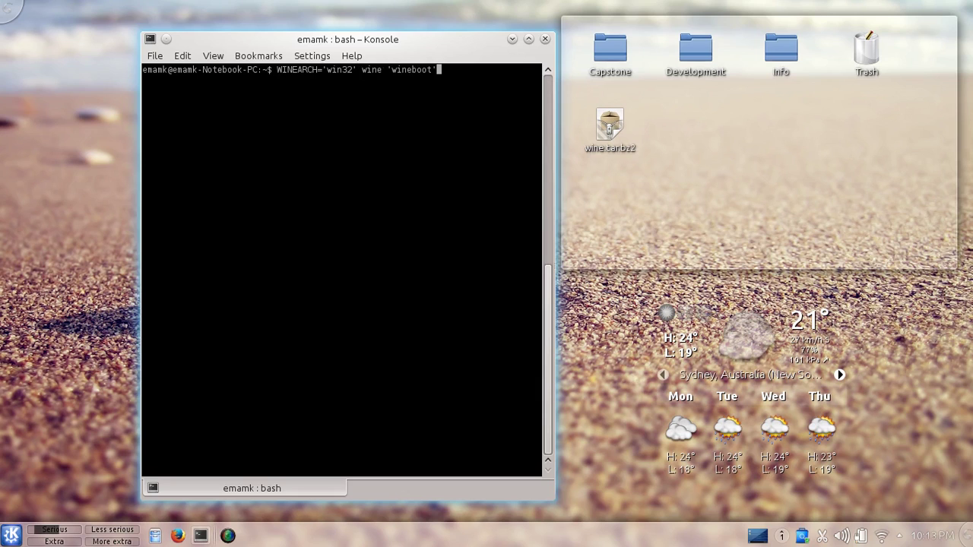
key(Left)
key(Left)
key(Left)
key(Left)
key(Left)
key(Left)
key(Left)
key(Left)
key(Left)
key(Left)
key(Left)
key(Left)
key(Left)
key(Left)
key(Left)
key(Left)
key(Right)
key(Right)
key(Right)
key(Right)
key(Right)
key(Right)
key(Right)
key(Right)
key(Right)
key(Right)
key(Right)
key(Right)
key(Right)
key(Right)
key(Right)
key(Right)
key(Right)
key(Right)
key(Right)
key(Right)
key(Left)
key(Left)
key(Left)
key(Left)
key(Left)
key(Left)
key(Left)
key(Left)
key(Left)
key(Left)
key(Left)
key(Left)
key(Left)
key(Left)
key(Left)
key(Left)
key(Left)
key(Left)
key(Left)
key(Left)
key(Right)
key(Right)
key(Right)
key(Right)
key(Right)
key(Right)
key(Right)
key(Right)
key(Right)
key(Right)
key(Right)
key(Right)
key(Right)
key(Right)
key(Right)
key(Right)
key(Right)
key(Right)
key(Right)
key(Right)
key(Left)
key(Left)
key(Left)
key(Left)
key(Left)
key(Left)
key(Left)
key(Left)
key(Left)
key(Left)
key(Left)
key(Left)
key(Left)
key(Left)
key(Left)
key(Left)
key(Left)
key(Left)
key(Left)
key(Left)
key(Left)
key(Right)
key(Right)
key(Right)
key(Right)
key(Right)
key(Right)
key(Left)
key(Left)
key(Left)
key(Left)
key(Left)
key(Left)
key(Left)
key(Left)
key(Left)
key(Left)
key(Right)
key(Right)
key(Right)
key(Right)
key(Right)
key(Right)
key(Right)
key(Right)
key(Right)
key(Right)
key(Right)
key(Right)
key(Right)
key(Right)
key(Right)
key(Right)
key(Right)
key(Right)
key(Right)
key(Right)
key(Left)
key(Left)
key(Left)
key(ctrl+Left)
key(ctrl+Left)
key(ctrl+Left)
key(ctrl+Left)
key(Right)
key(Right)
key(Right)
key(Right)
key(Right)
key(Right)
key(Right)
key(Right)
key(Right)
key(Right)
key(Right)
key(Right)
key(Right)
key(Right)
- Run WINEARCH='win32' wine 'wineboot' to create the 32-bit Wine prefix, and highlight the configuration directory's path in the output
key(Return)
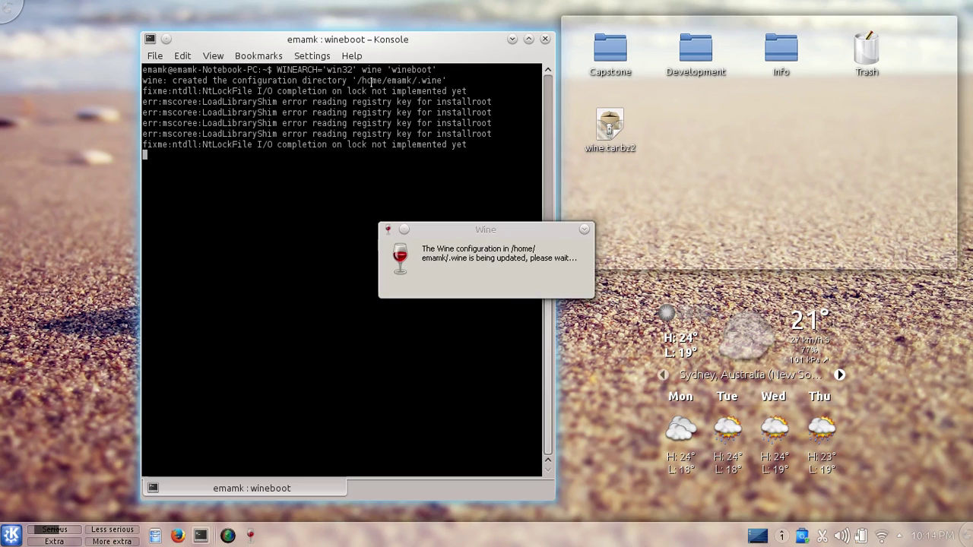
drag(358, 79, 444, 80)
click(430, 105)
click(393, 190)
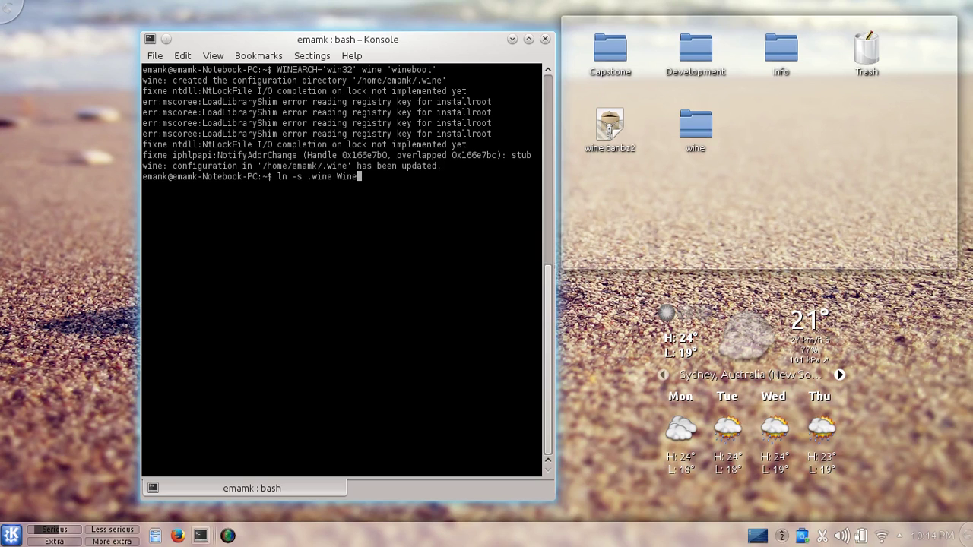
- Create a symbolic link named Wine to the hidden .wine directory with ln -s .wine Wine
key(Return)
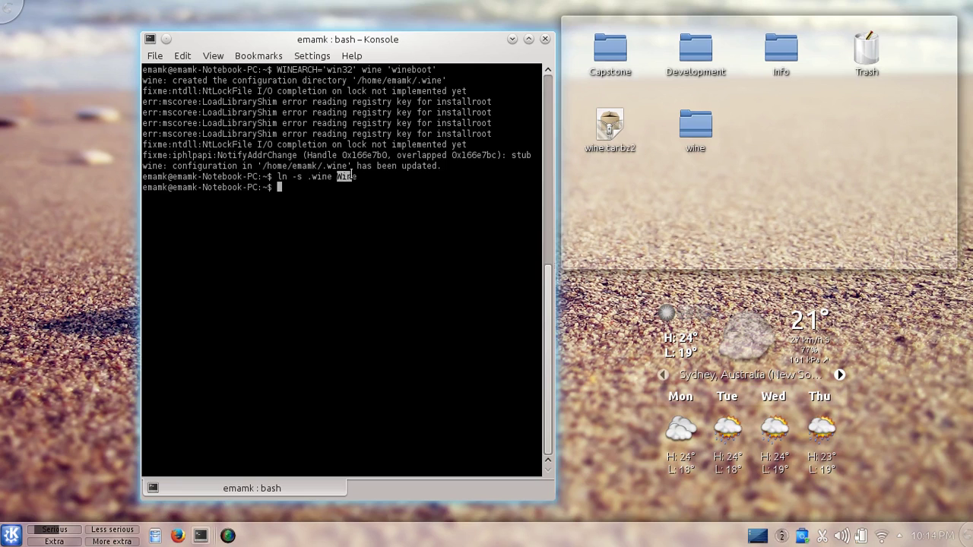
click(367, 193)
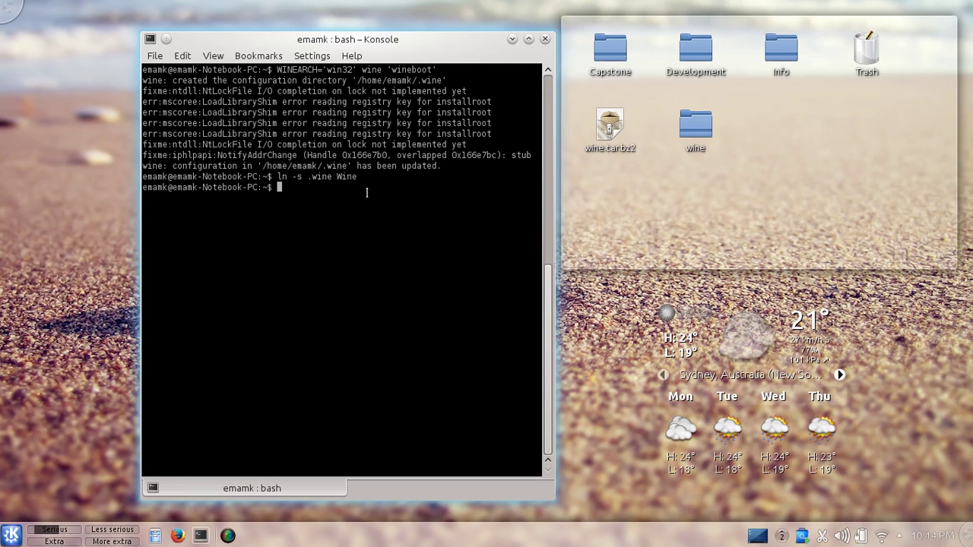
- Open the Wine link in the home folder and examine the Program Files and windows folders inside drive_c
click(155, 536)
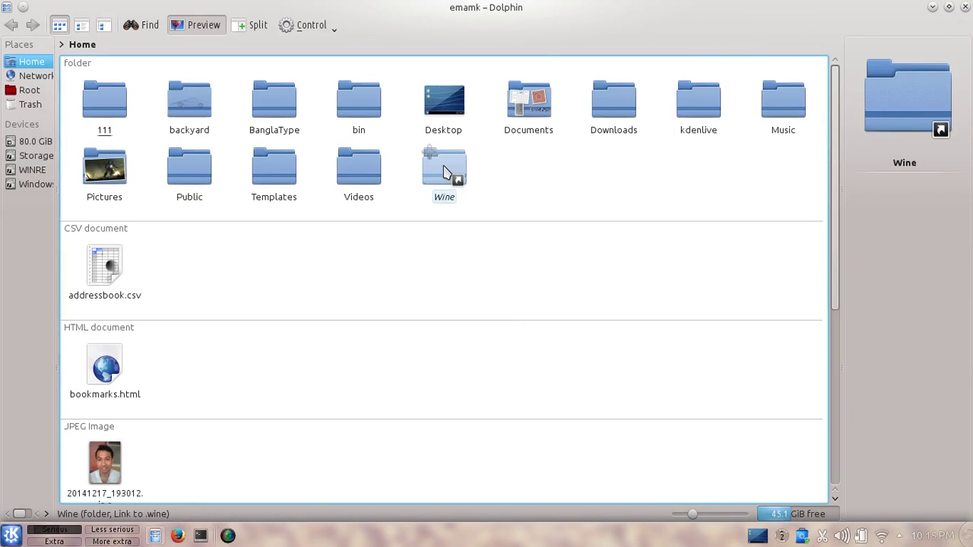
click(447, 173)
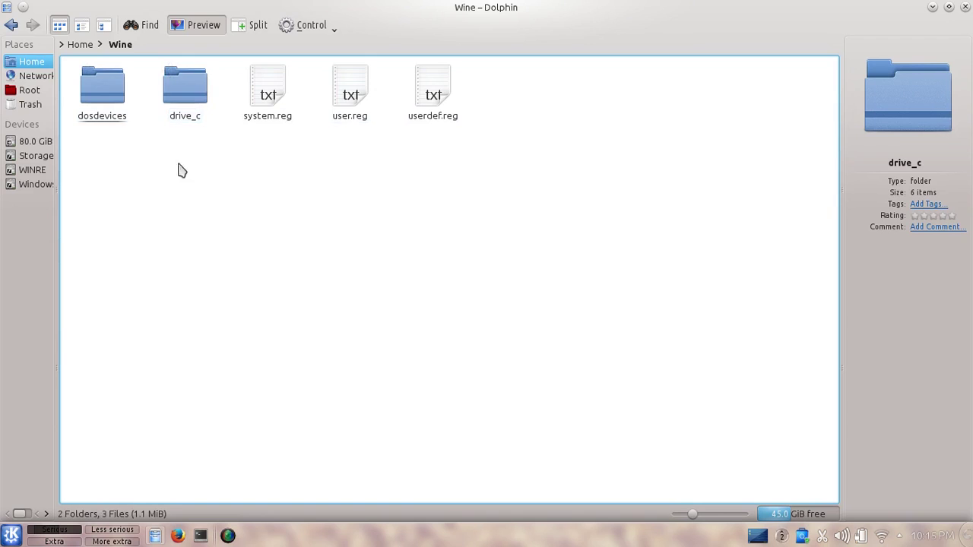
click(191, 106)
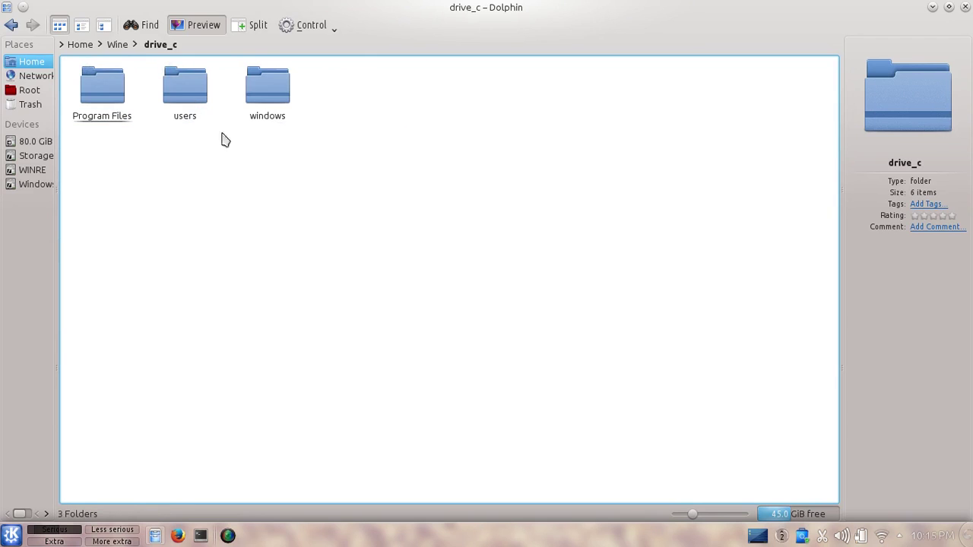
click(111, 120)
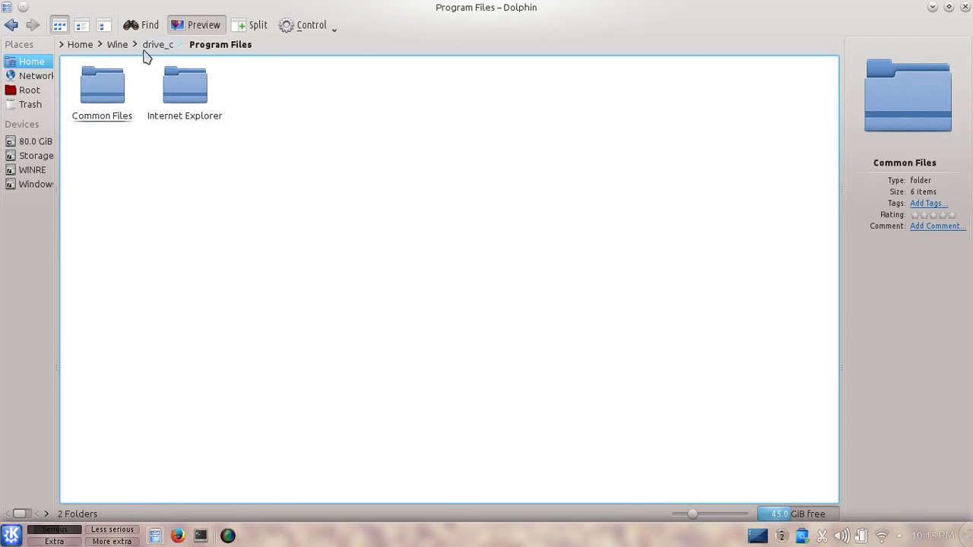
click(161, 44)
click(258, 98)
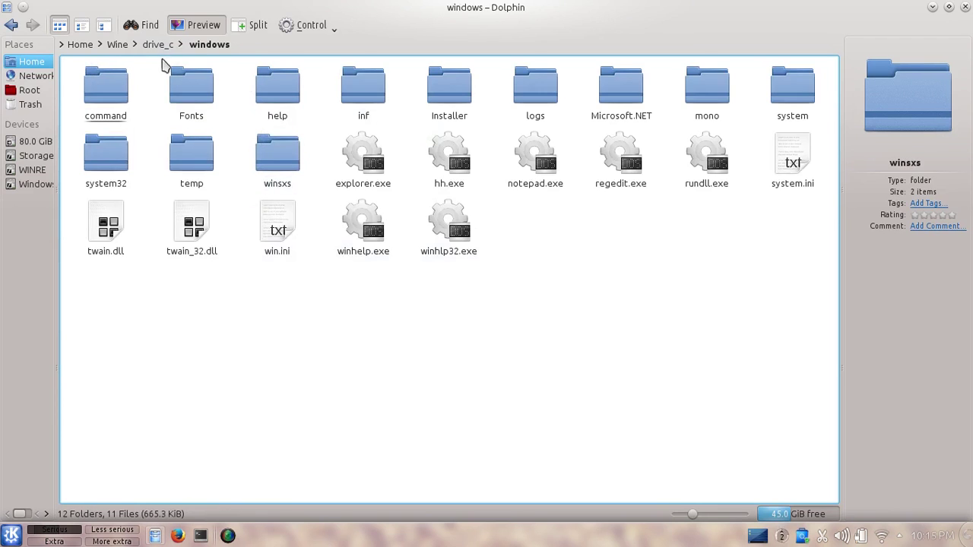
click(157, 45)
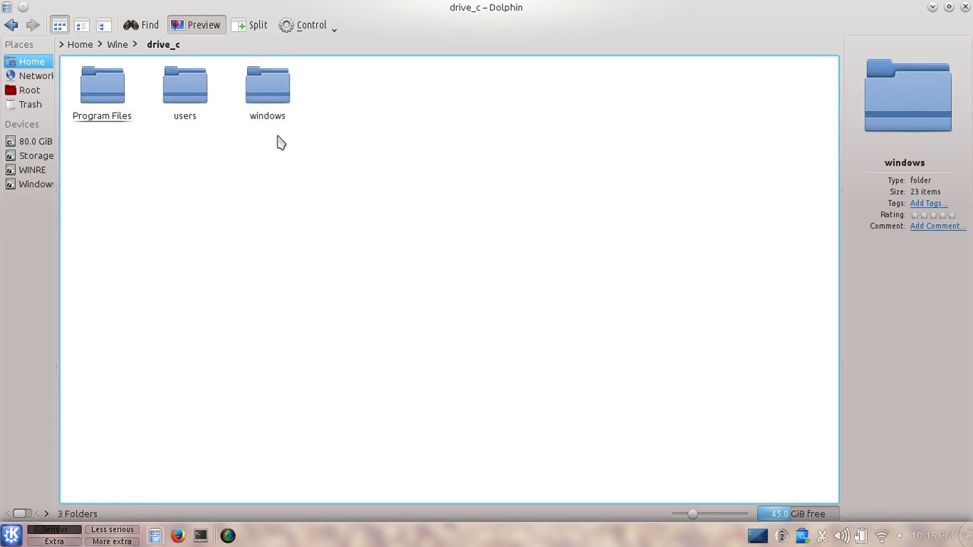
- Open the system32 folder inside drive_c's windows folder and close the file manager
click(264, 99)
double_click(264, 99)
double_click(122, 169)
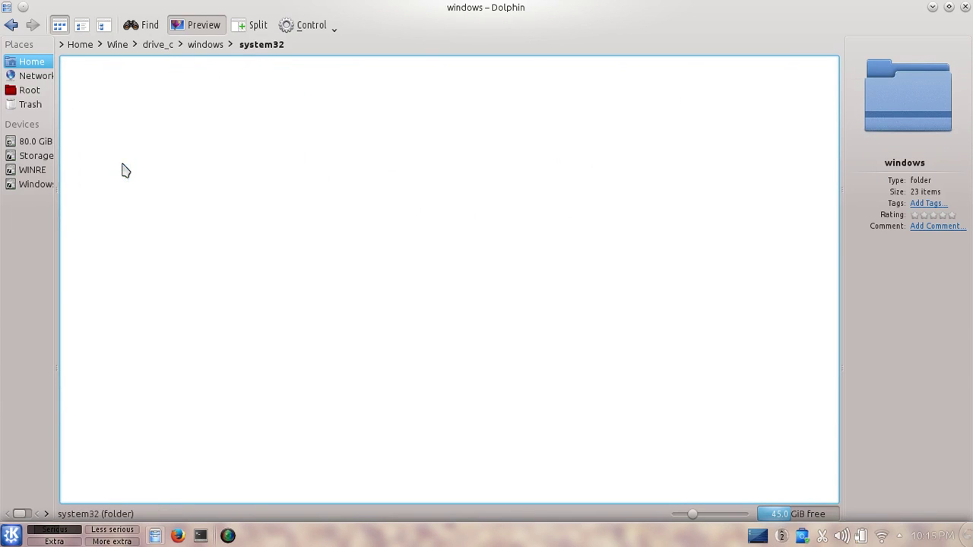
click(965, 7)
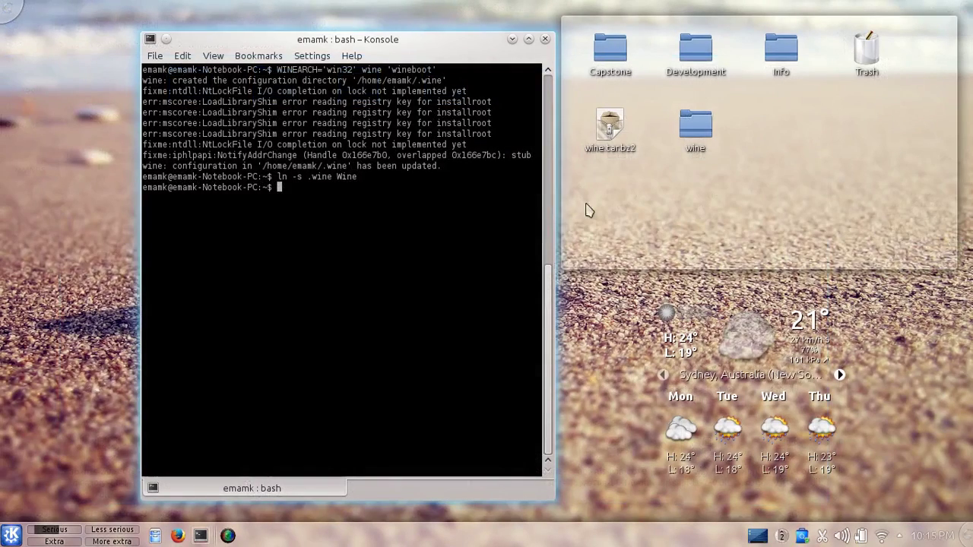
- Examine the extracted wine folder on the desktop and its winetricks subfolder, and close the file manager
click(658, 181)
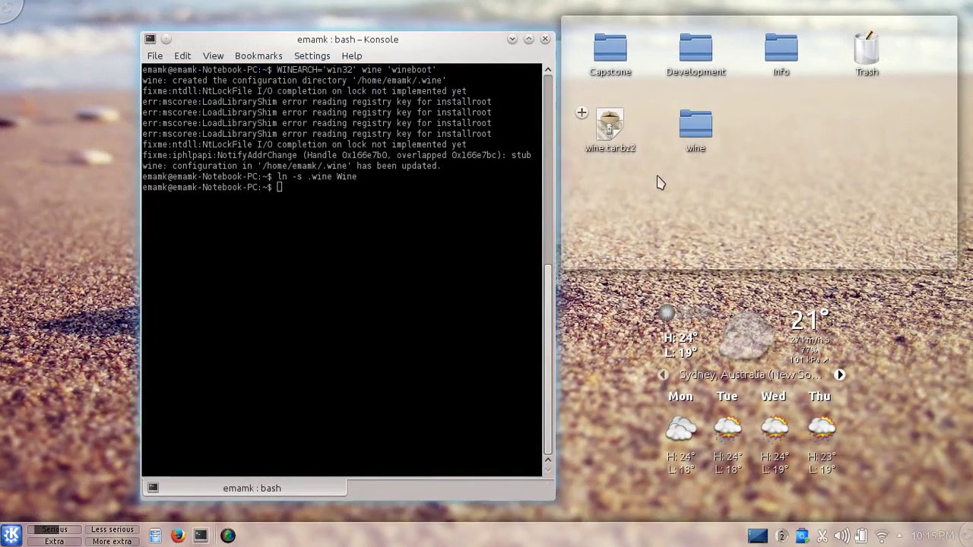
mouse_move(620, 145)
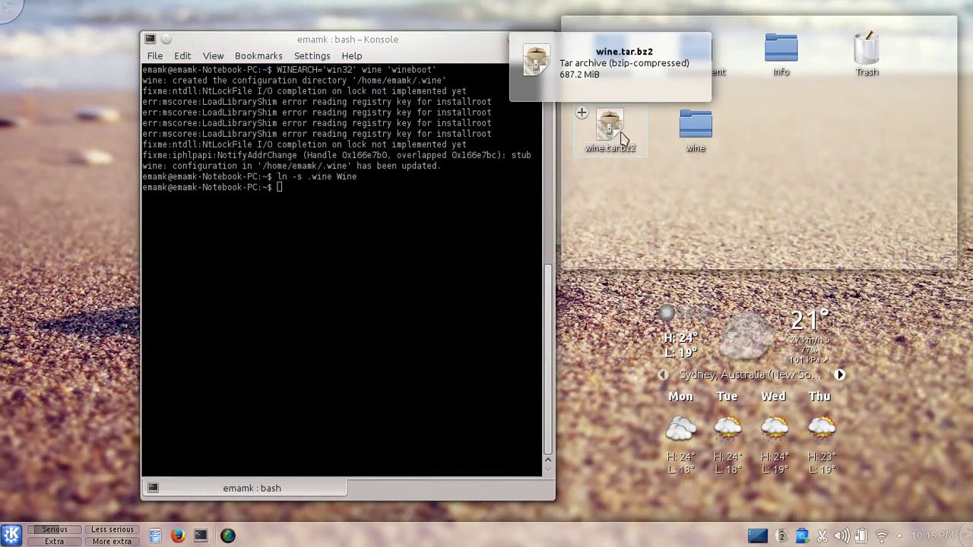
mouse_move(698, 135)
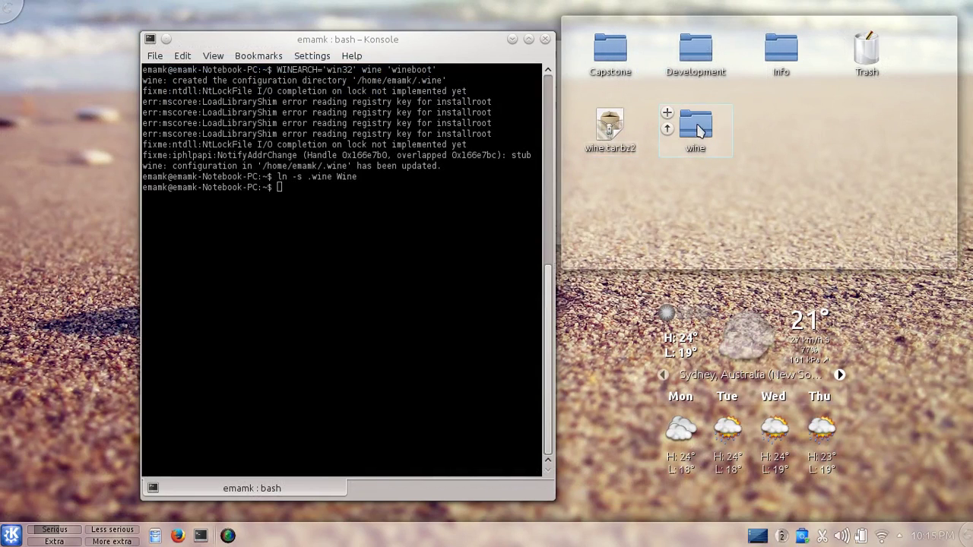
click(700, 143)
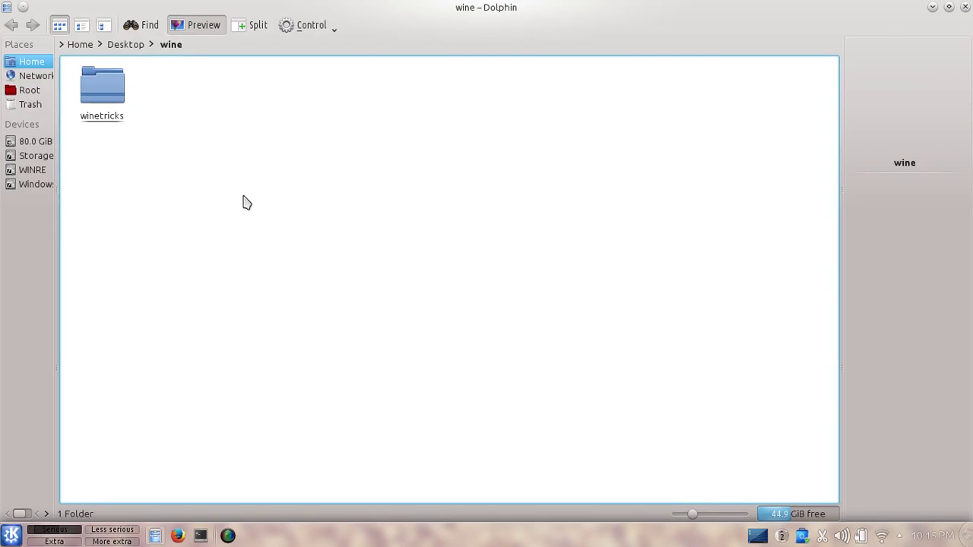
click(100, 124)
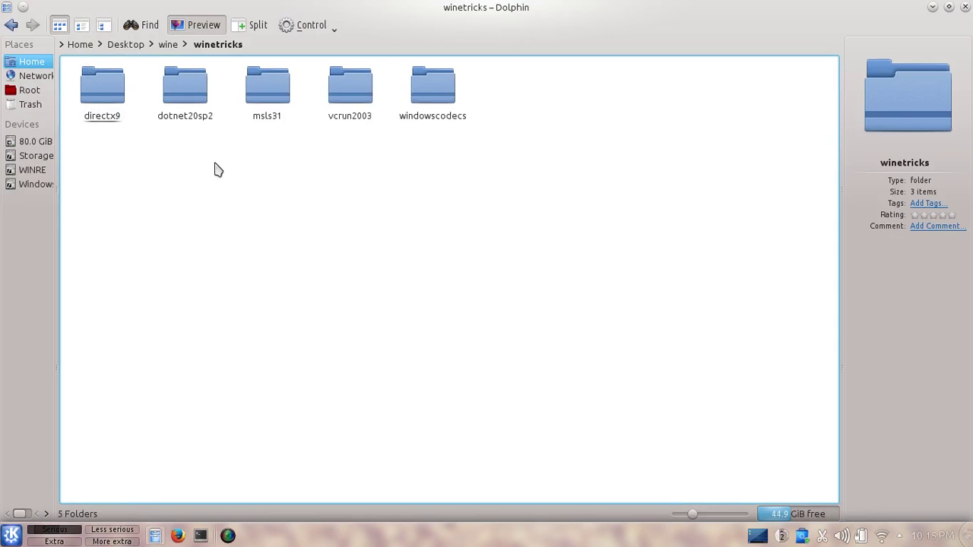
click(174, 46)
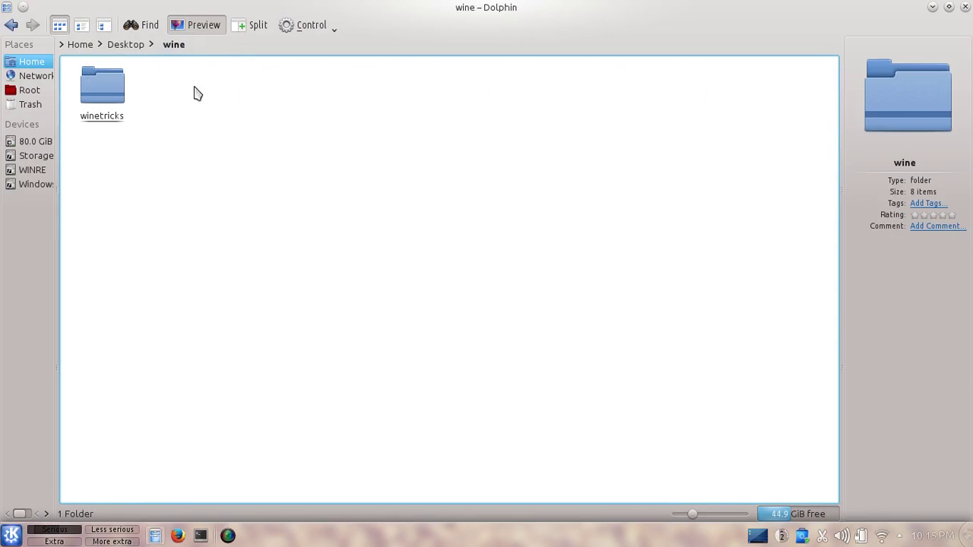
click(125, 45)
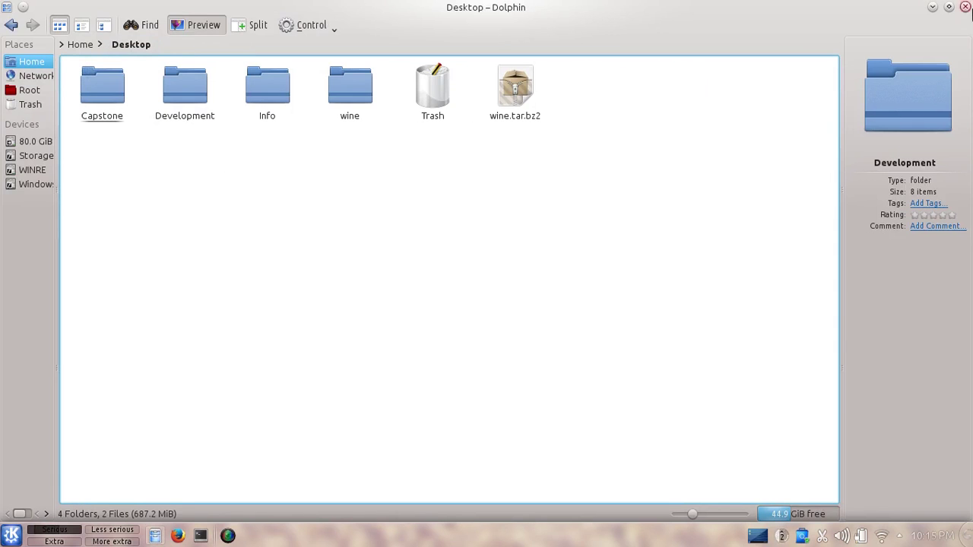
click(966, 8)
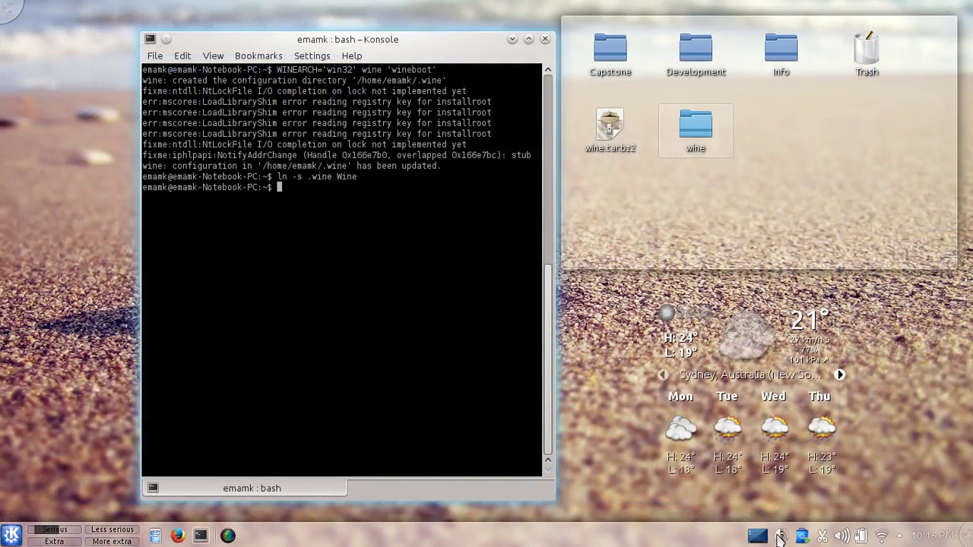
- Check the extraction progress of wine.tar.bz2 and dismiss the system update notification
click(779, 538)
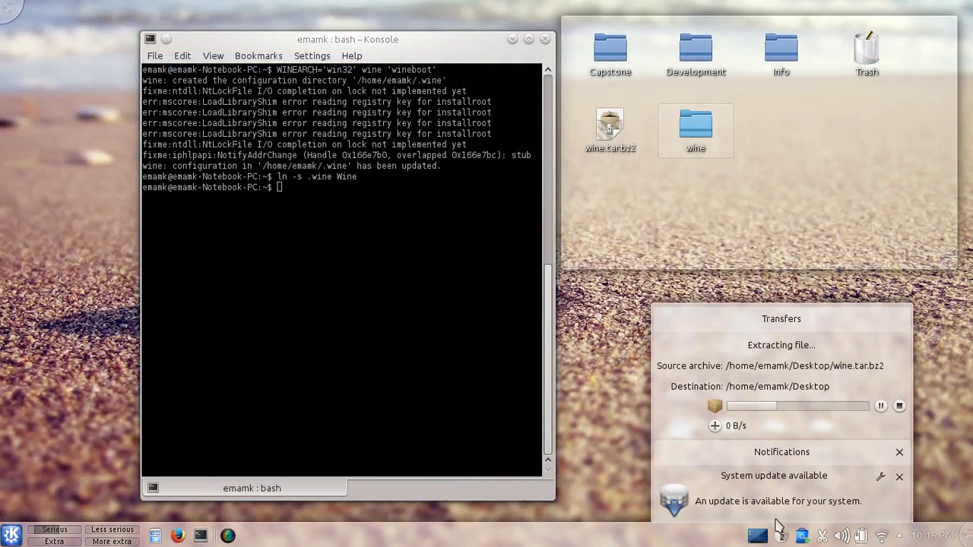
click(899, 476)
- Run winecfg in the terminal and select Windows XP as the Windows version for the default settings
click(423, 304)
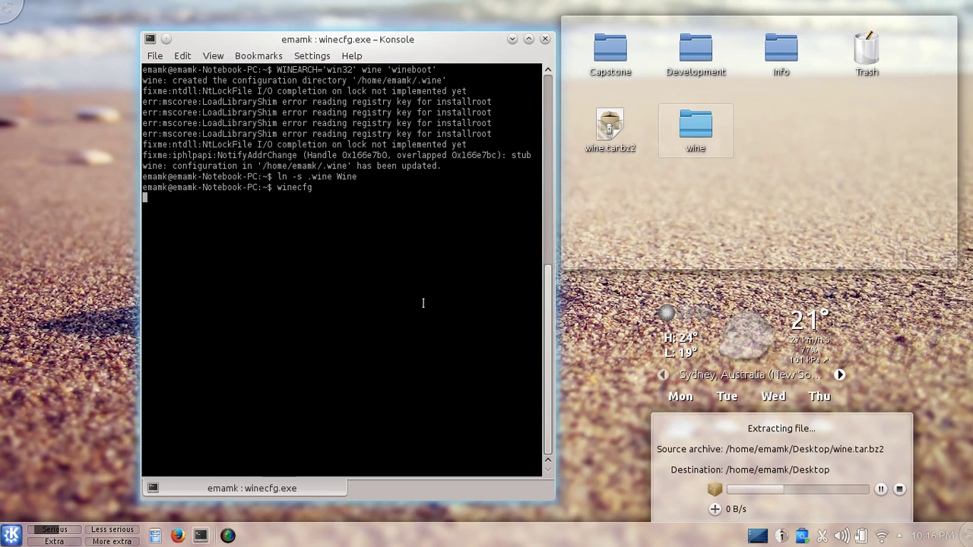
drag(178, 14, 418, 122)
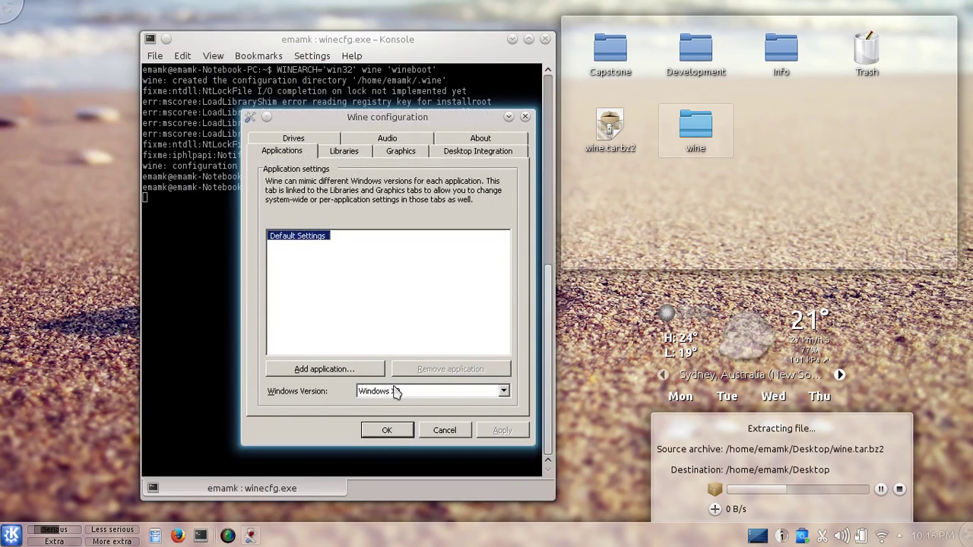
click(504, 392)
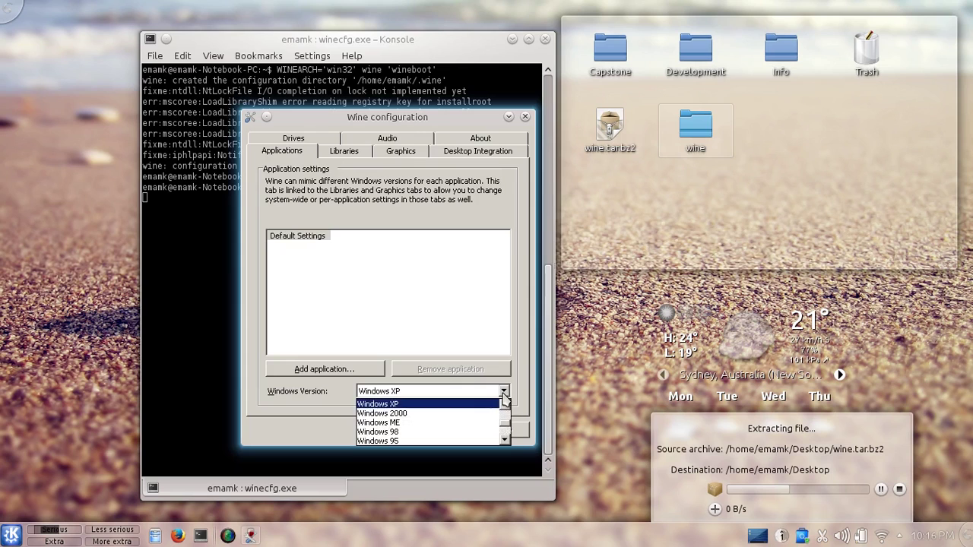
click(504, 408)
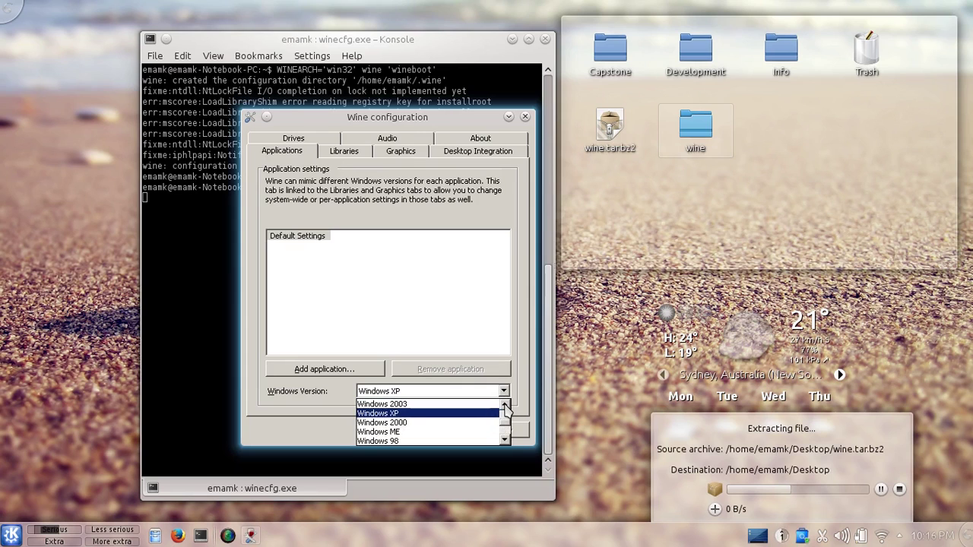
click(505, 405)
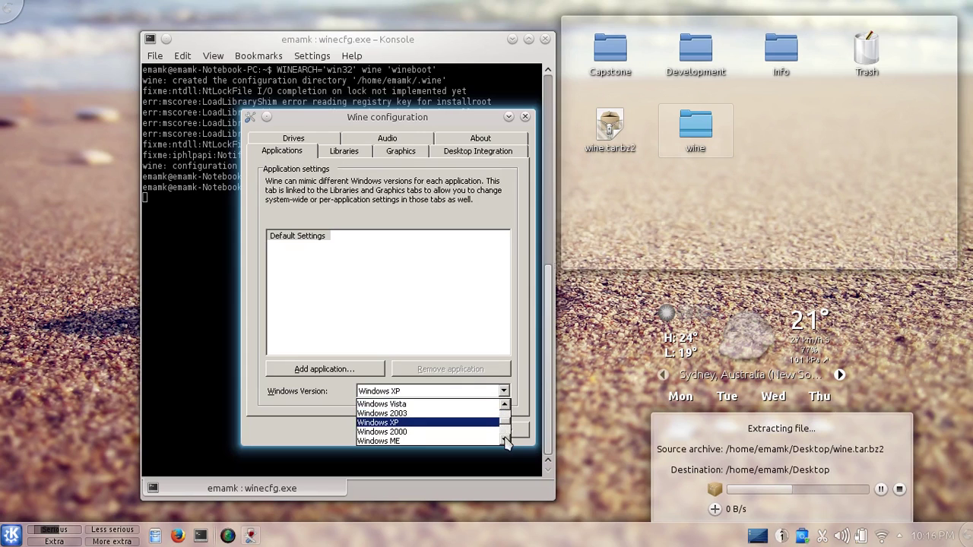
click(463, 422)
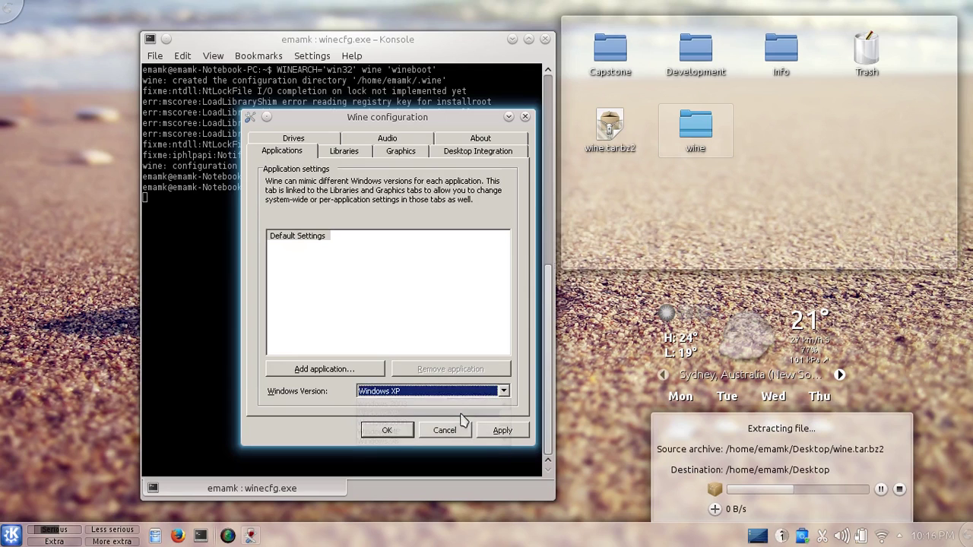
- Choose Windows Vista as the Windows version in the Wine configuration
click(503, 392)
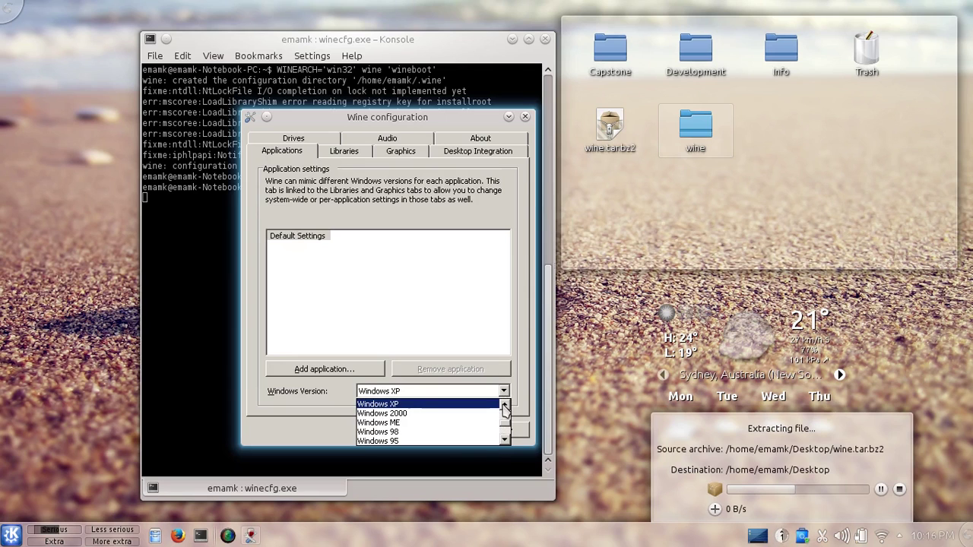
click(505, 407)
click(504, 407)
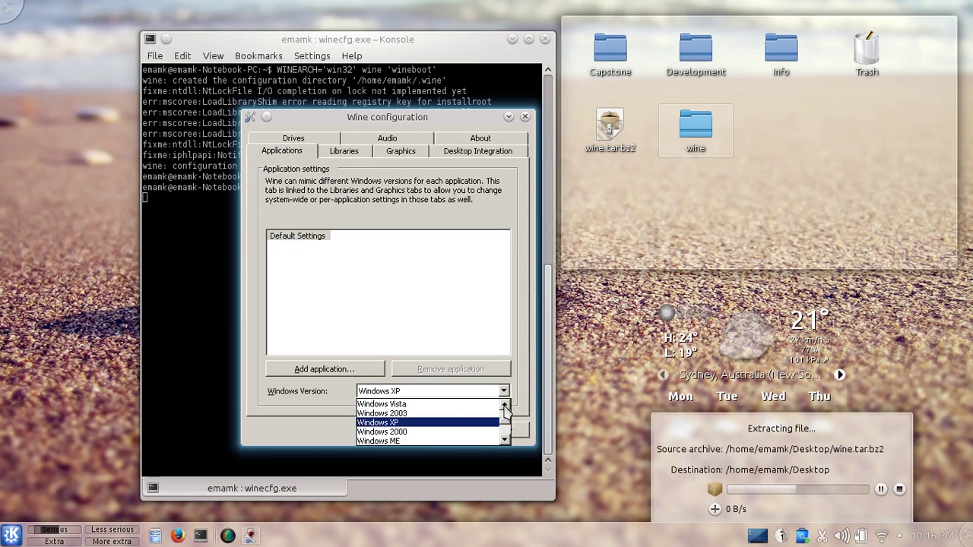
click(505, 407)
click(505, 407)
click(504, 407)
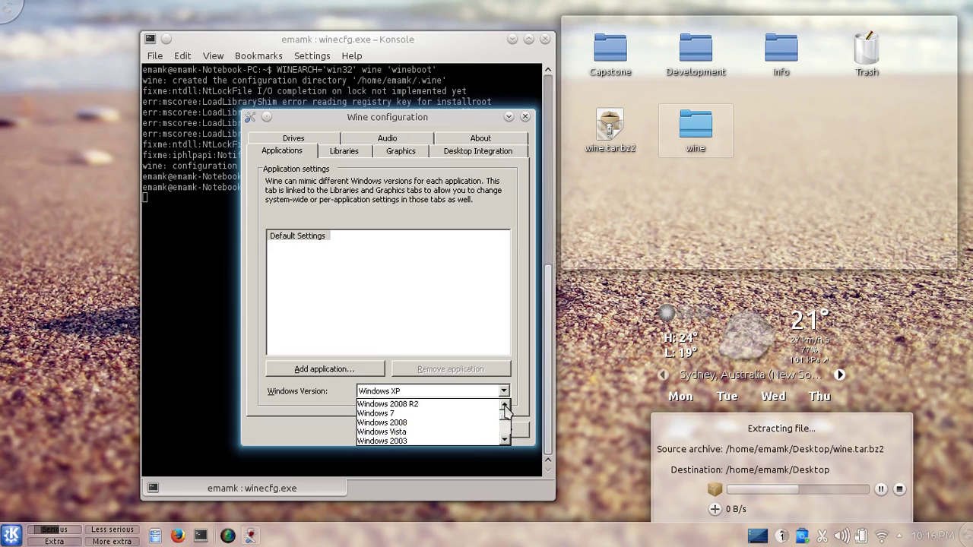
click(505, 407)
click(490, 441)
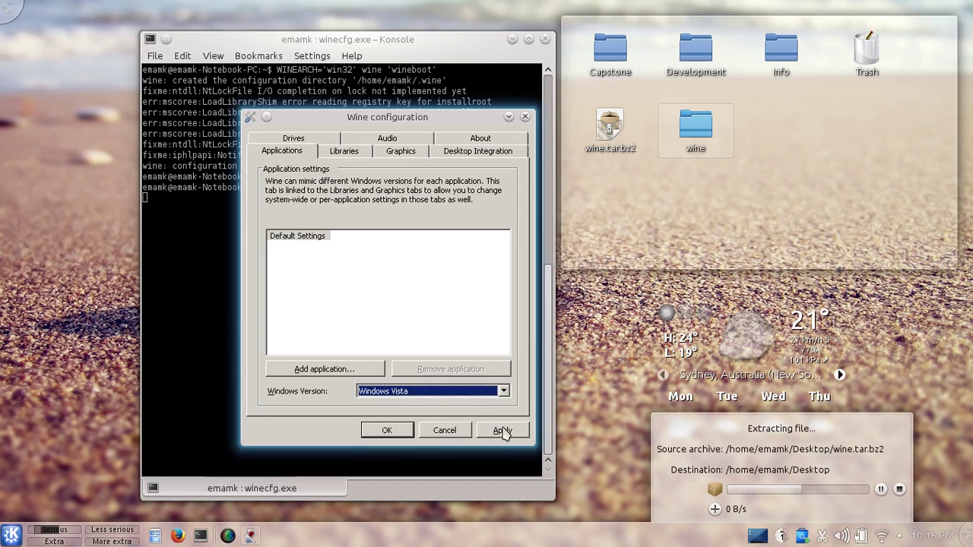
- Set the Windows version back to Windows XP and apply the Wine configuration
click(503, 392)
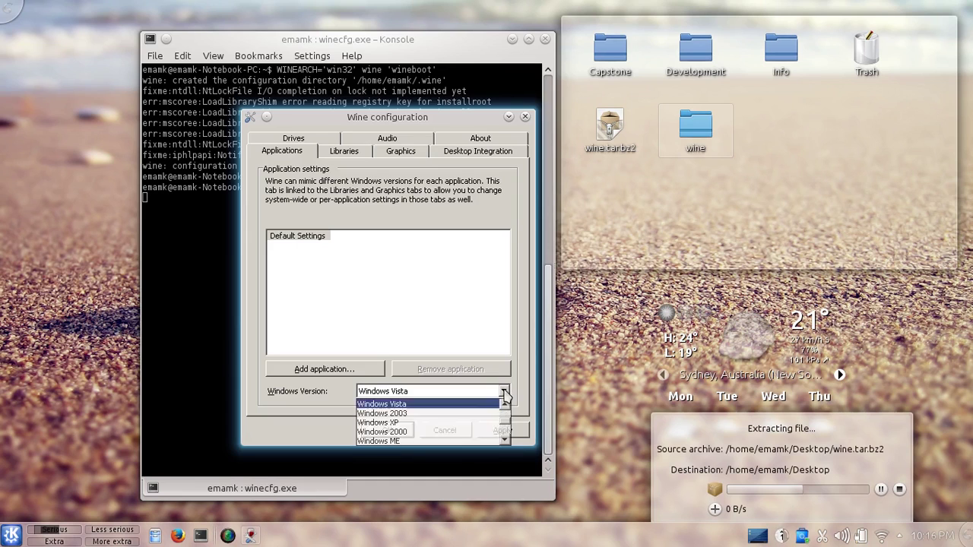
click(486, 423)
click(503, 431)
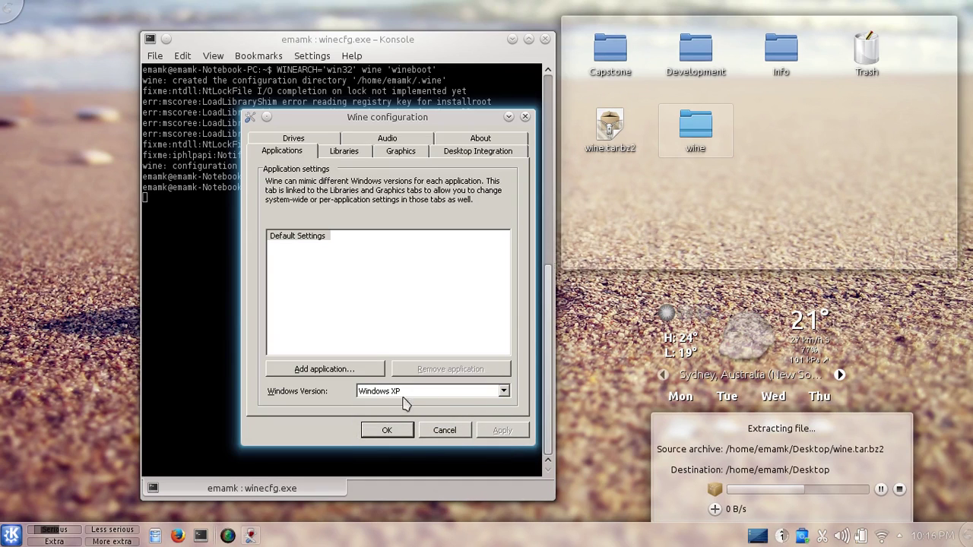
- Look through the libraries offered for a new DLL override, trying dpnet, and empty the library name
click(354, 152)
click(384, 246)
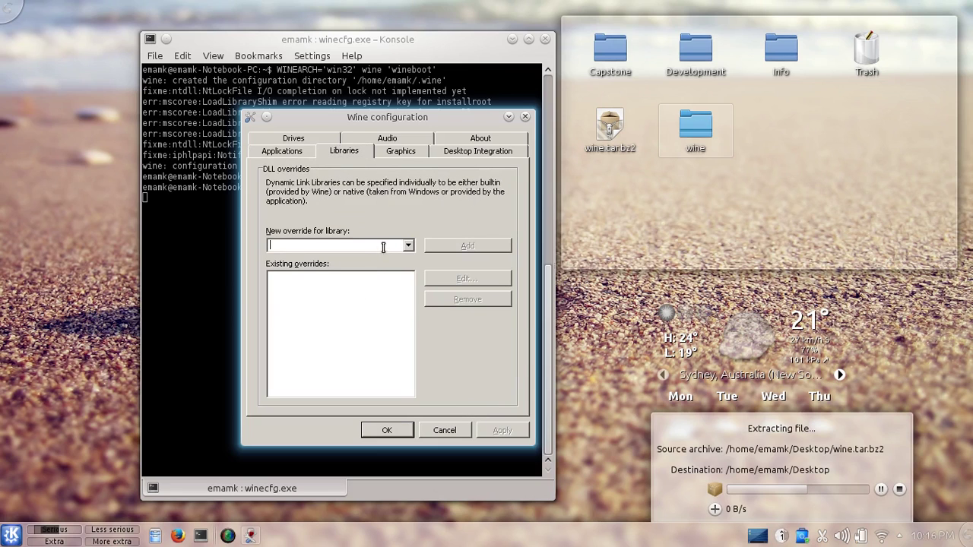
key(Down)
click(410, 247)
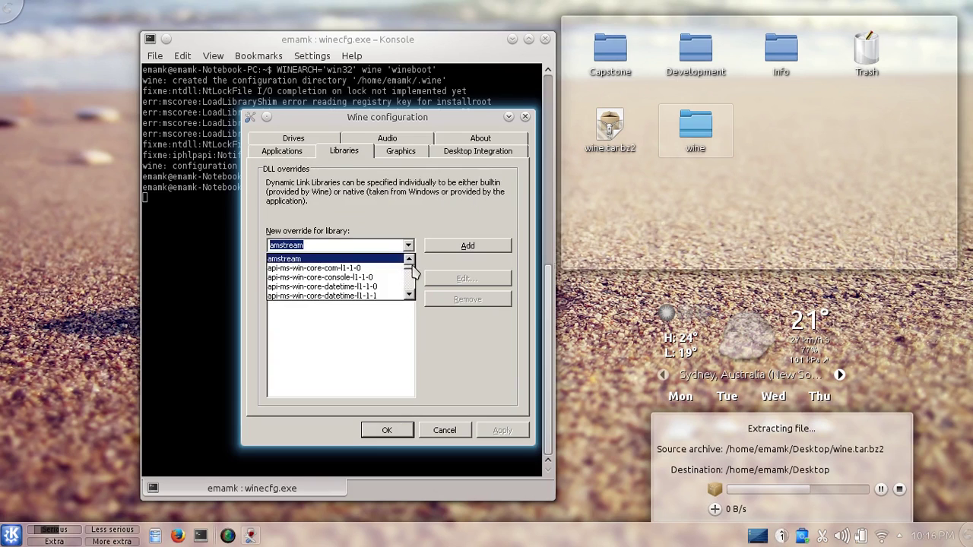
drag(411, 258, 411, 277)
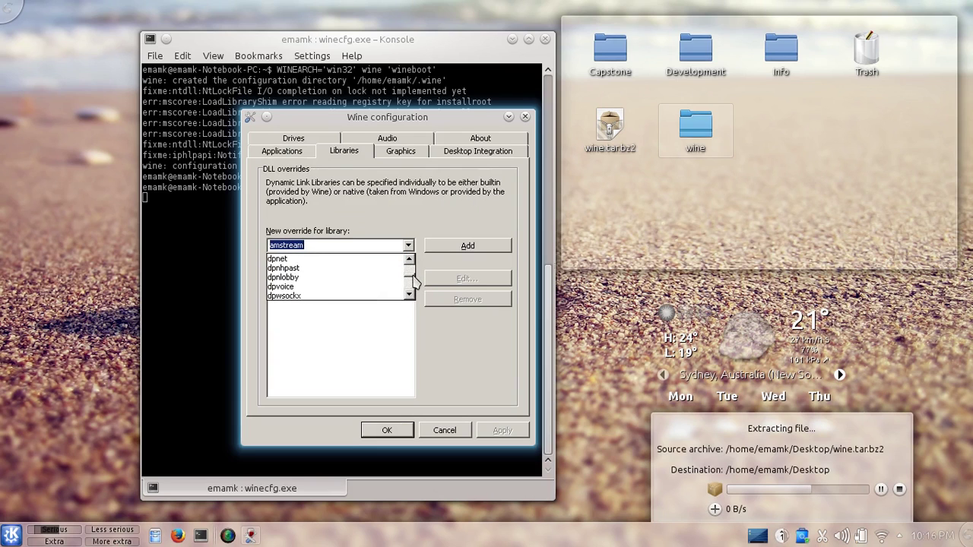
click(354, 260)
click(408, 247)
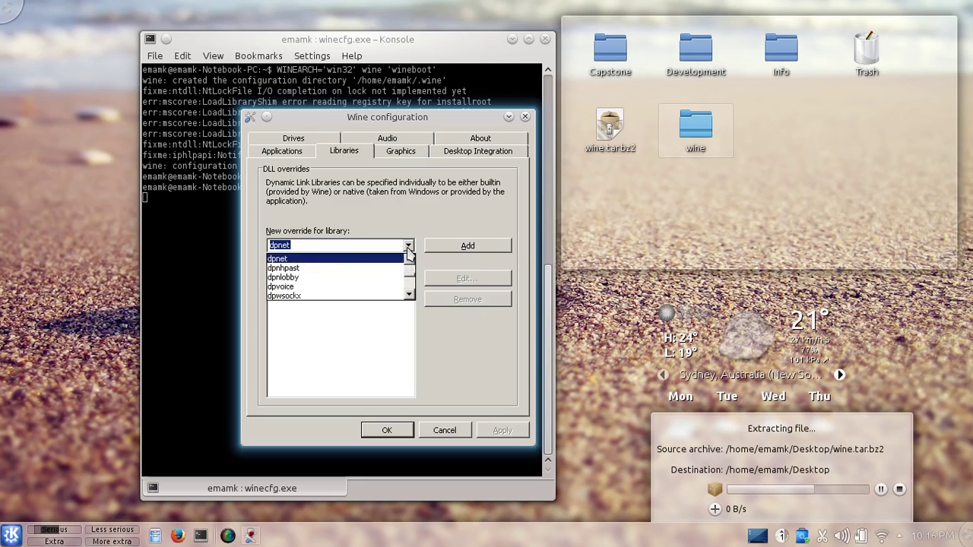
mouse_move(410, 276)
mouse_down()
mouse_move(414, 293)
mouse_move(411, 264)
mouse_up()
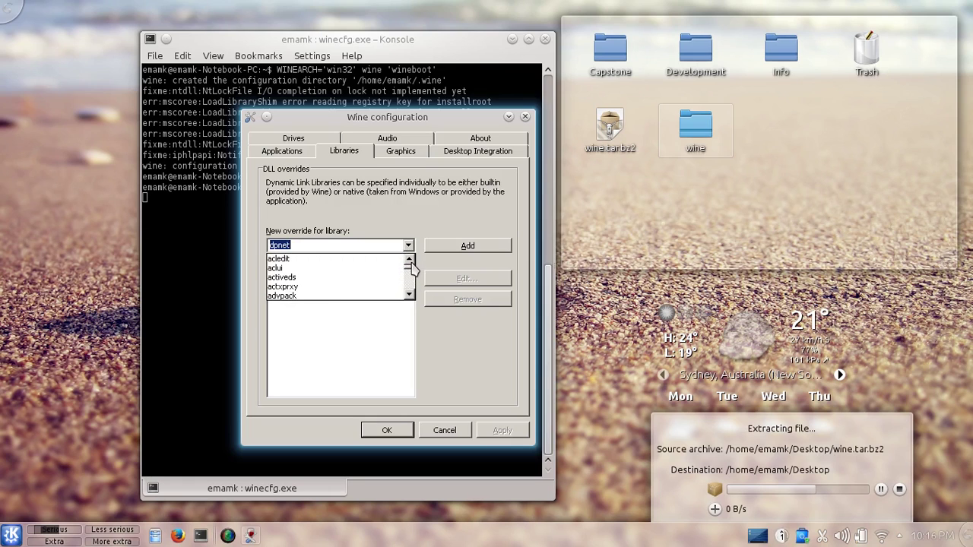
click(348, 248)
key(BackSpace)
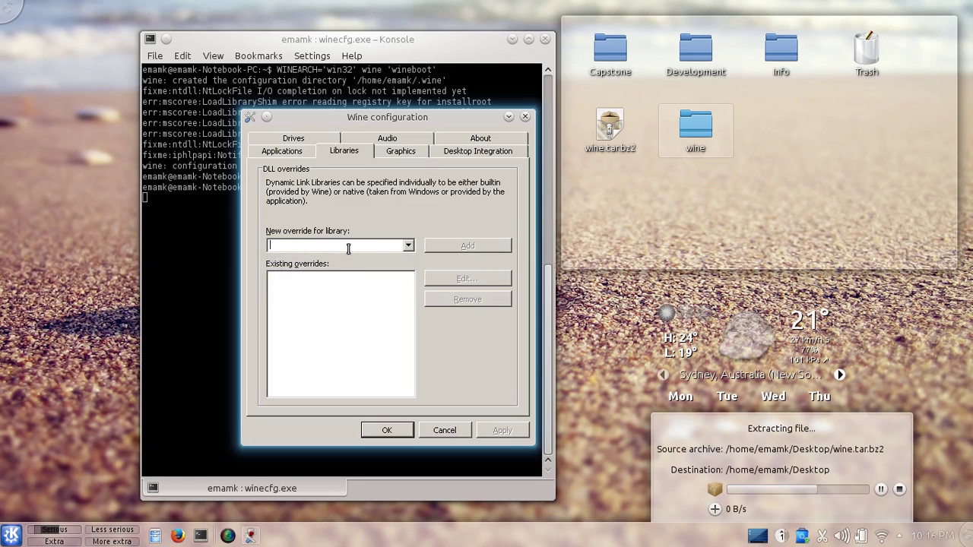
- Turn on virtual desktop emulation in the Wine graphics settings, apply it and close the configuration
click(396, 155)
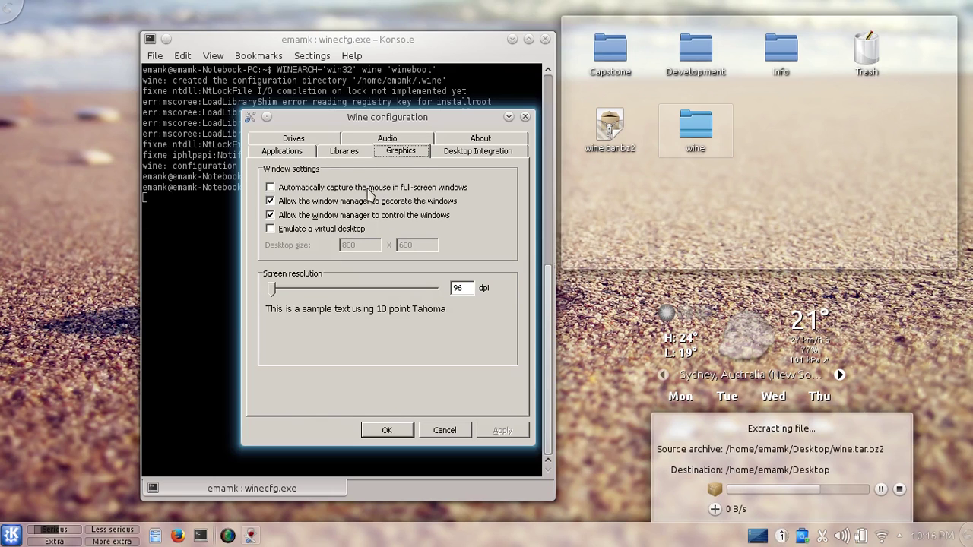
click(319, 232)
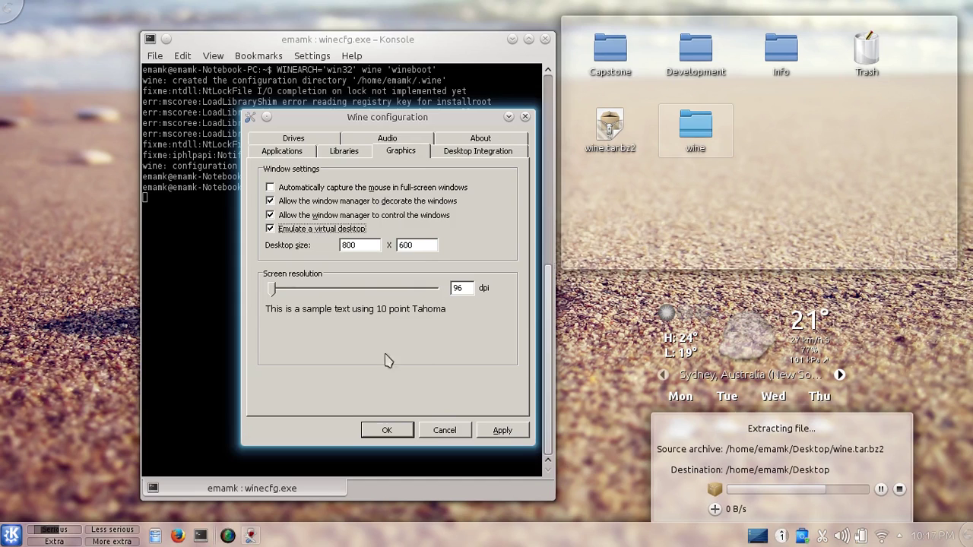
click(502, 431)
click(402, 430)
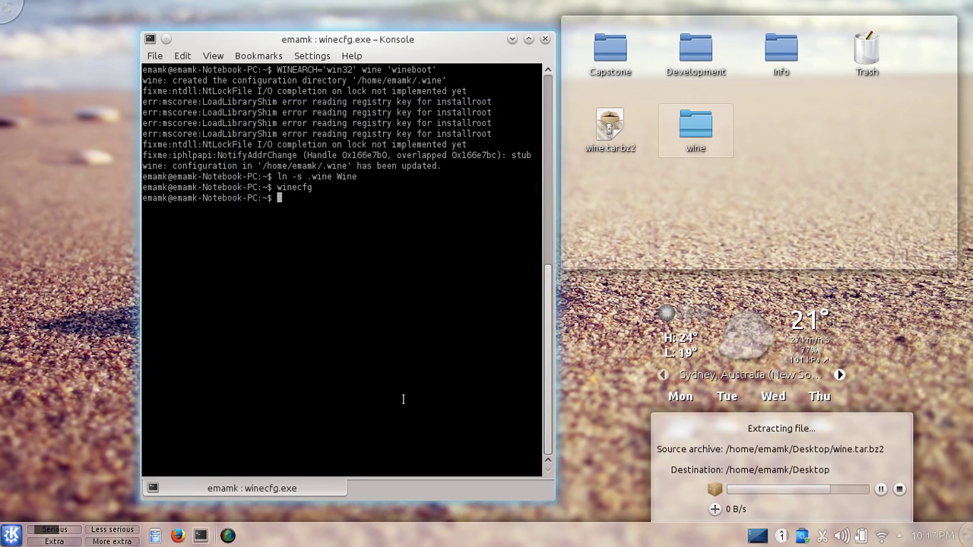
- Run winecfg again from the terminal and move the Wine desktop window fully into view
key(Up)
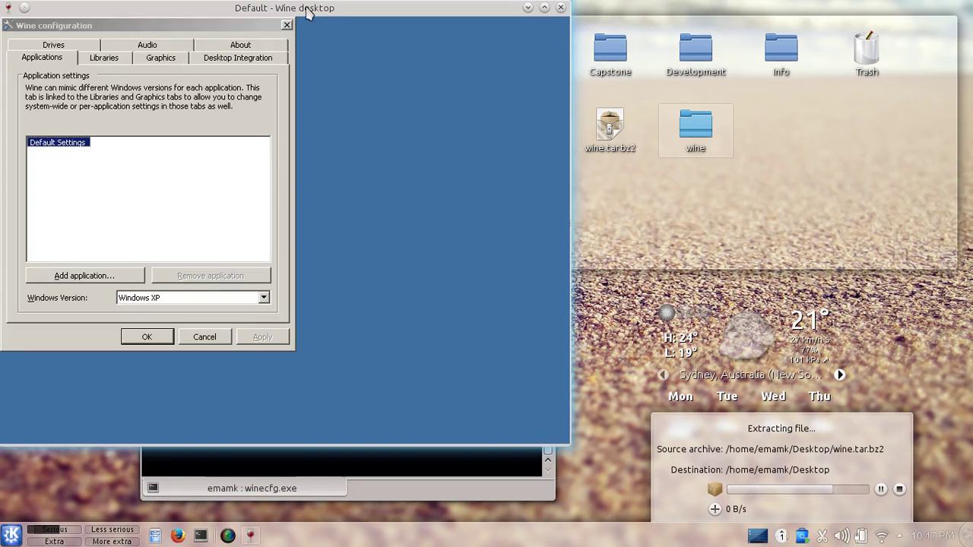
drag(320, 12, 477, 47)
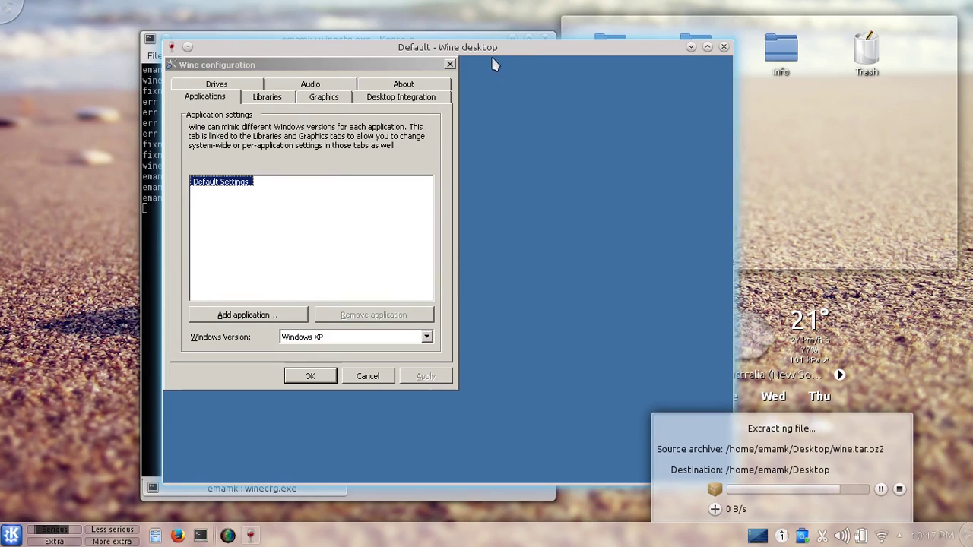
drag(496, 47, 447, 32)
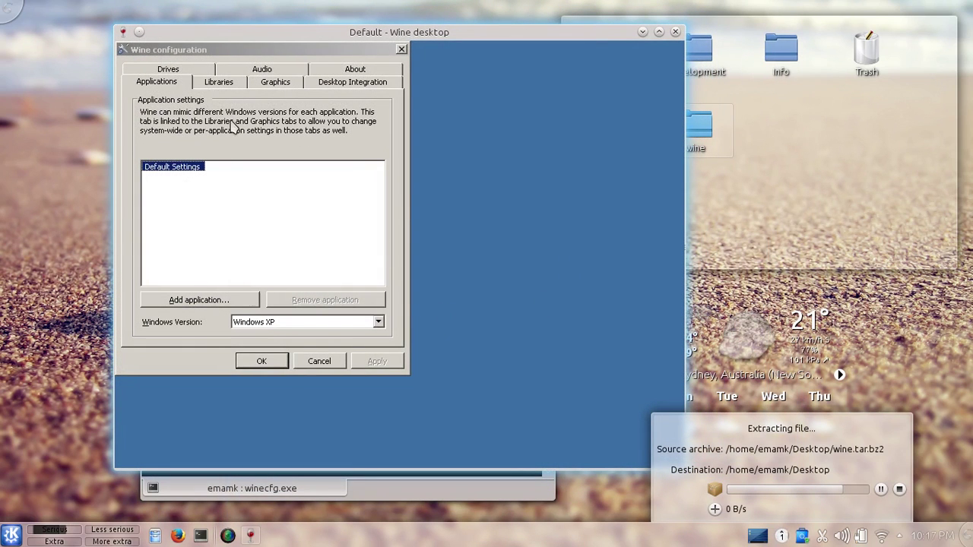
- Turn off virtual desktop emulation, turn on automatic mouse capture in full-screen windows, and apply the graphics settings
click(293, 86)
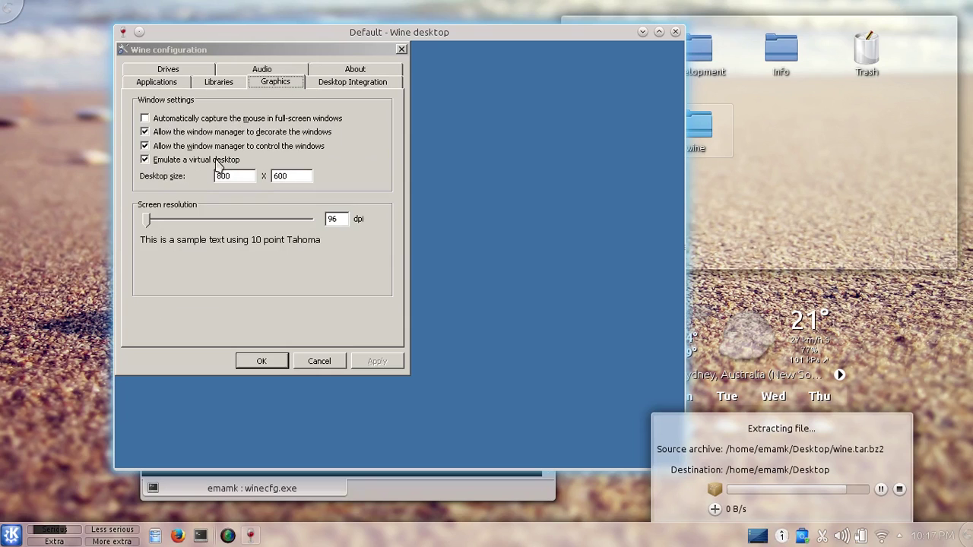
click(188, 161)
click(372, 367)
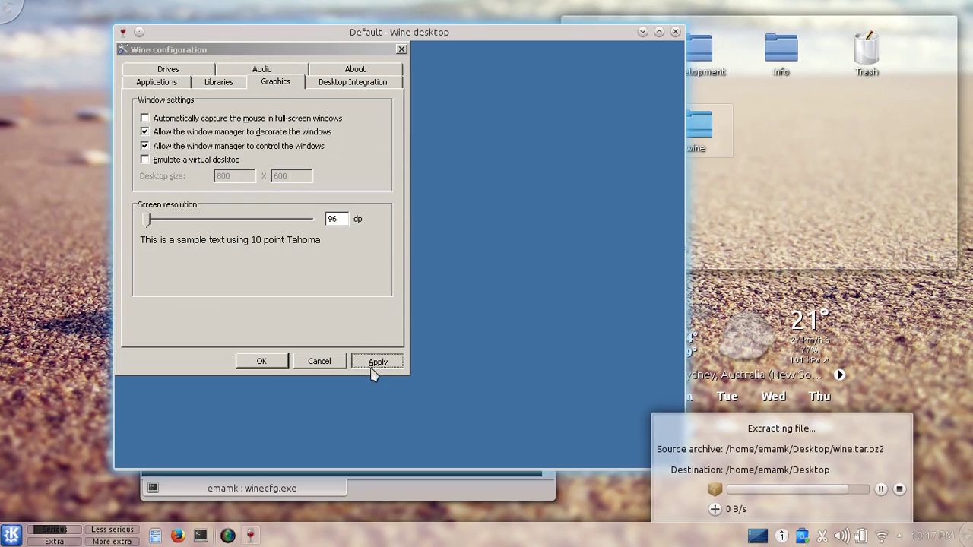
click(181, 120)
click(378, 362)
- Link the My Documents folder to the Documents directory in the home folder and apply the desktop integration change
click(355, 85)
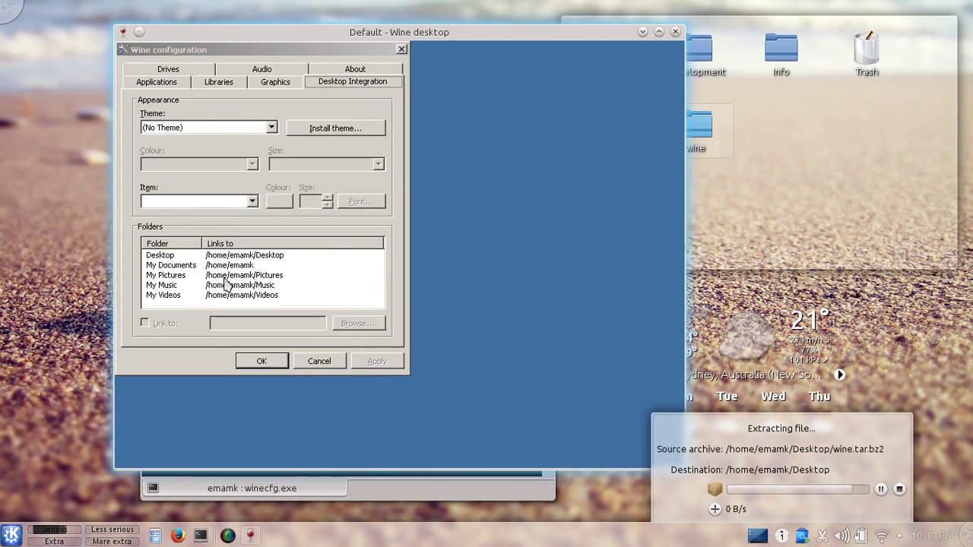
click(174, 266)
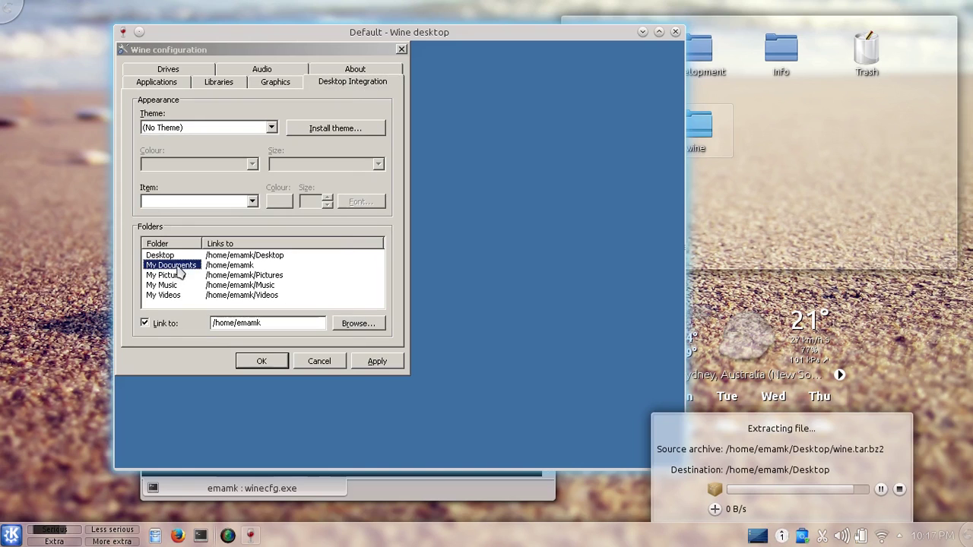
drag(202, 243, 217, 244)
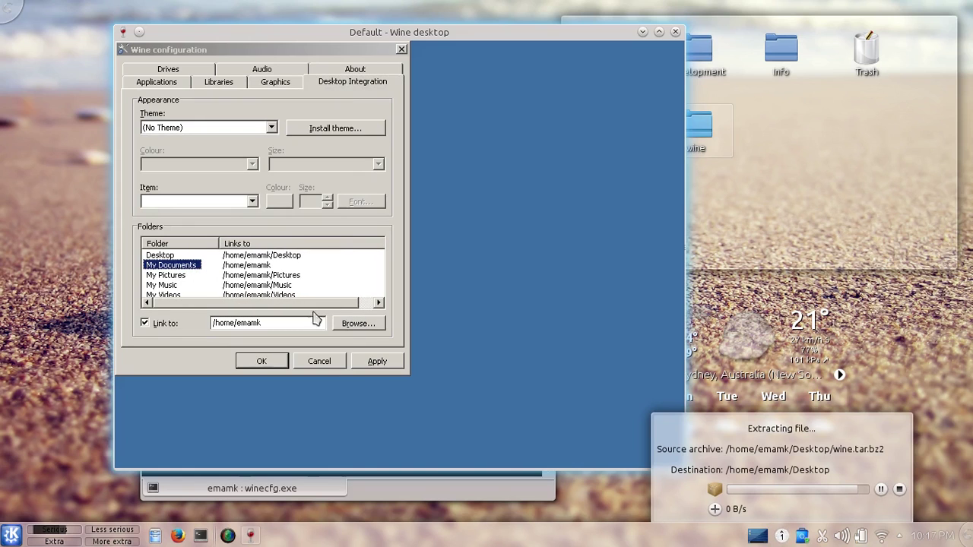
click(351, 330)
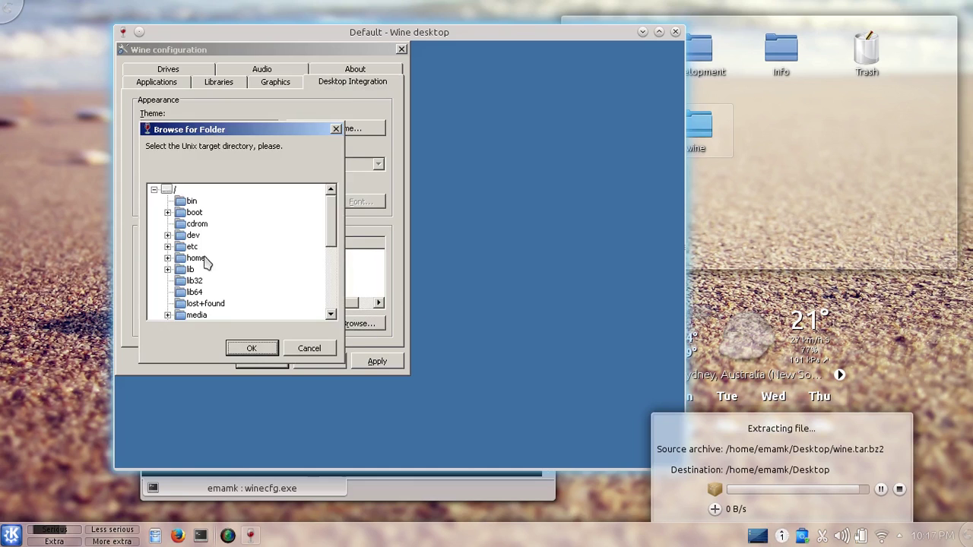
click(168, 258)
click(180, 270)
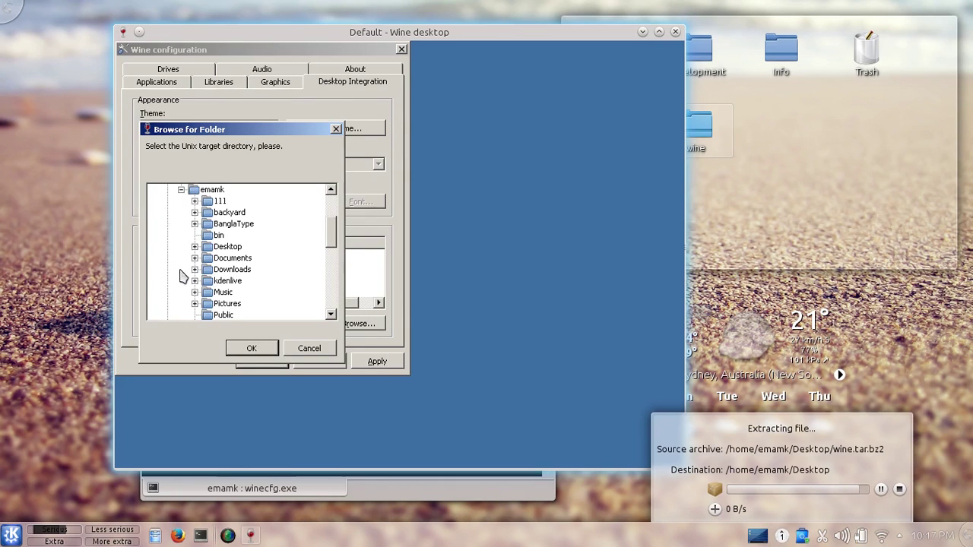
click(234, 259)
click(251, 350)
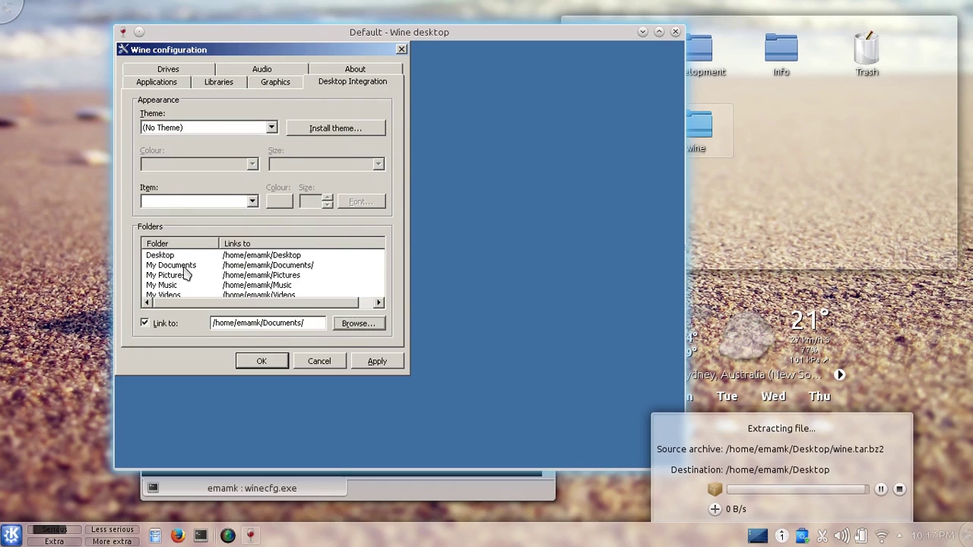
click(303, 273)
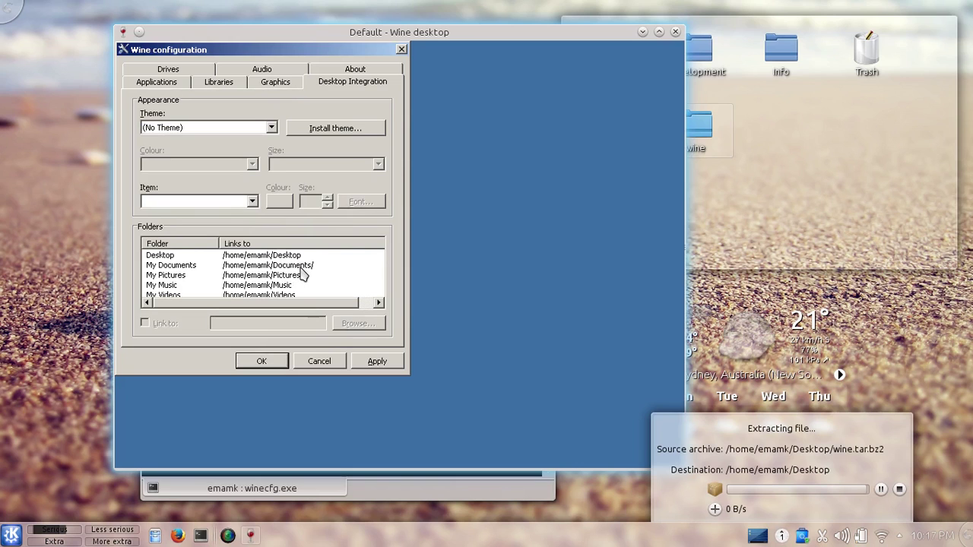
click(377, 362)
drag(307, 304, 258, 308)
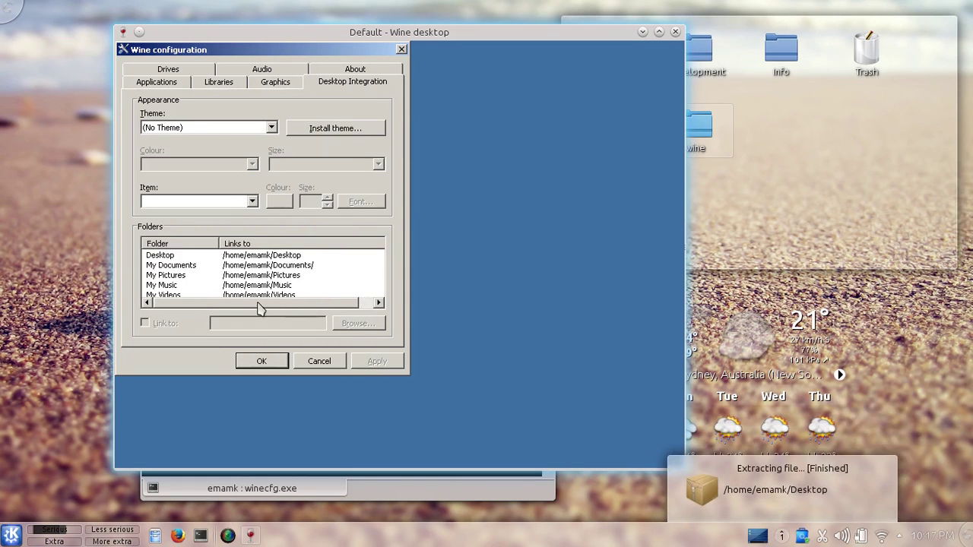
- Look through the drive, audio and version information, and accept and close the Wine configuration
click(193, 72)
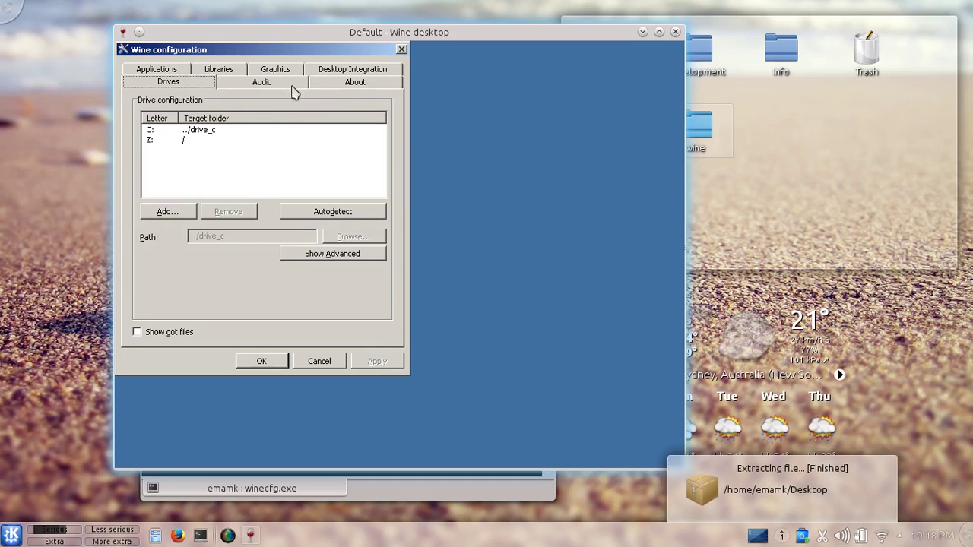
click(293, 83)
click(336, 83)
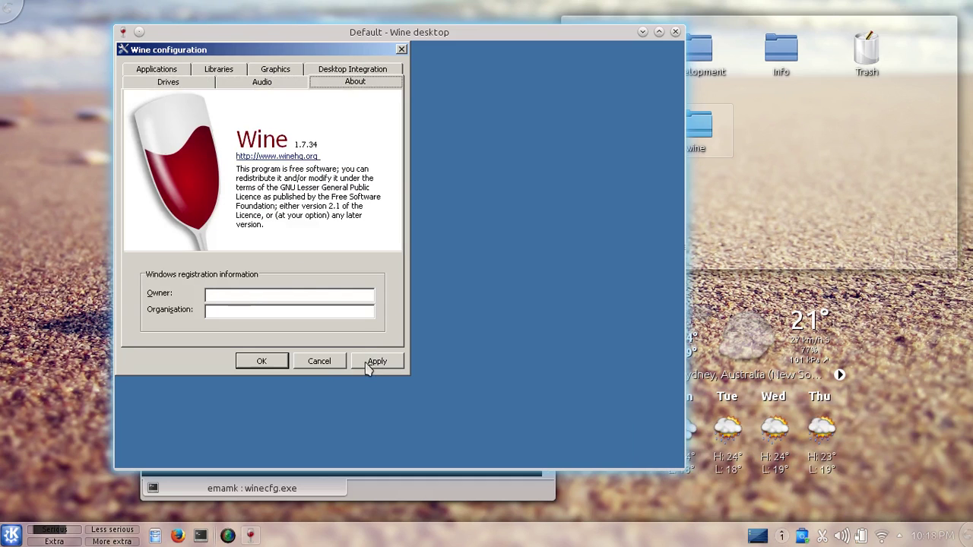
click(261, 362)
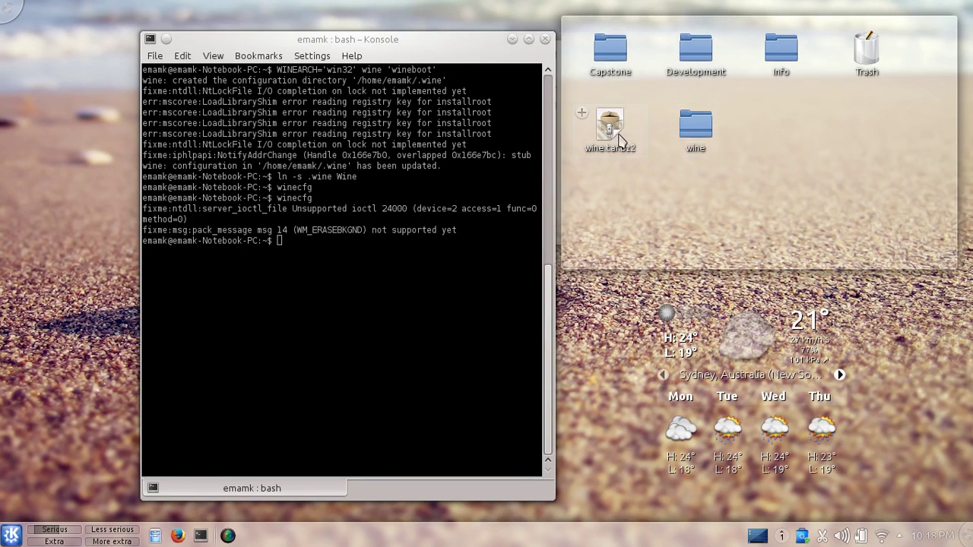
- Open the extracted wine folder on the desktop and copy the winetricks folder inside it
mouse_move(617, 146)
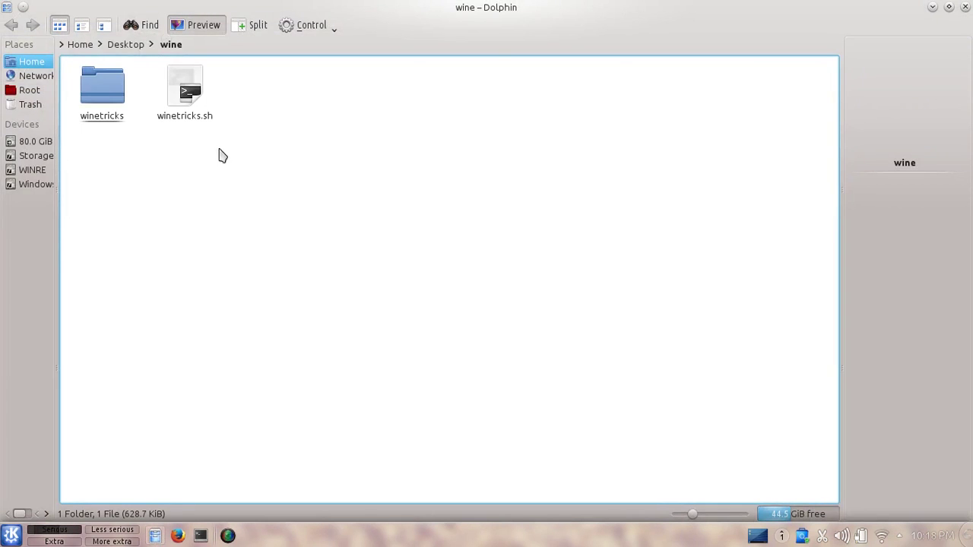
right_click(107, 123)
click(152, 221)
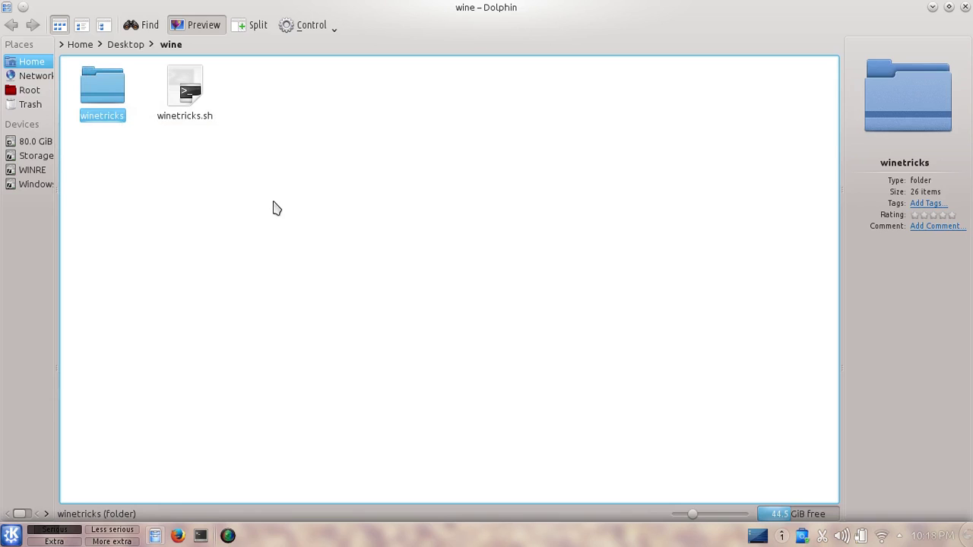
click(264, 210)
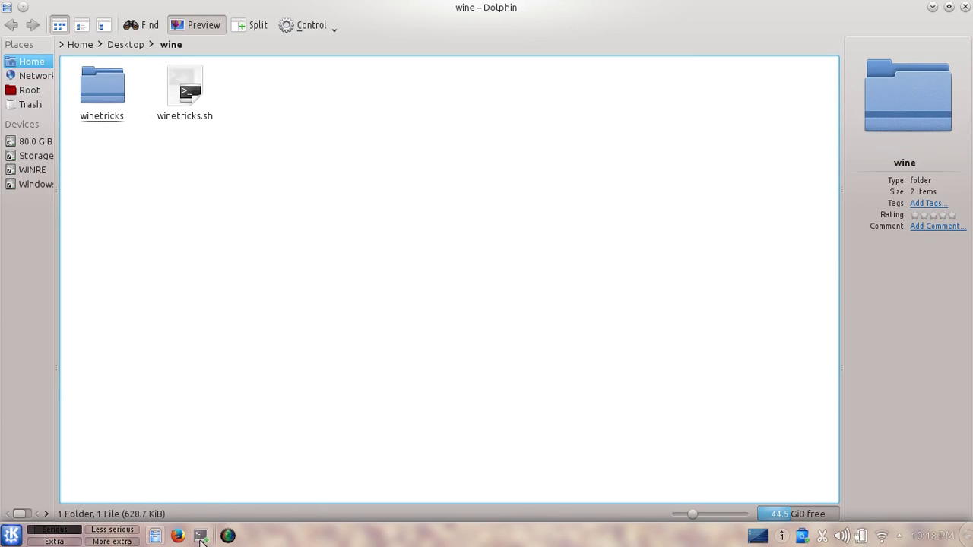
- Open a terminal in the wine folder and try to move the winetricks folder with "mv winetricks ~/.cache/"
mouse_move(201, 536)
click(215, 472)
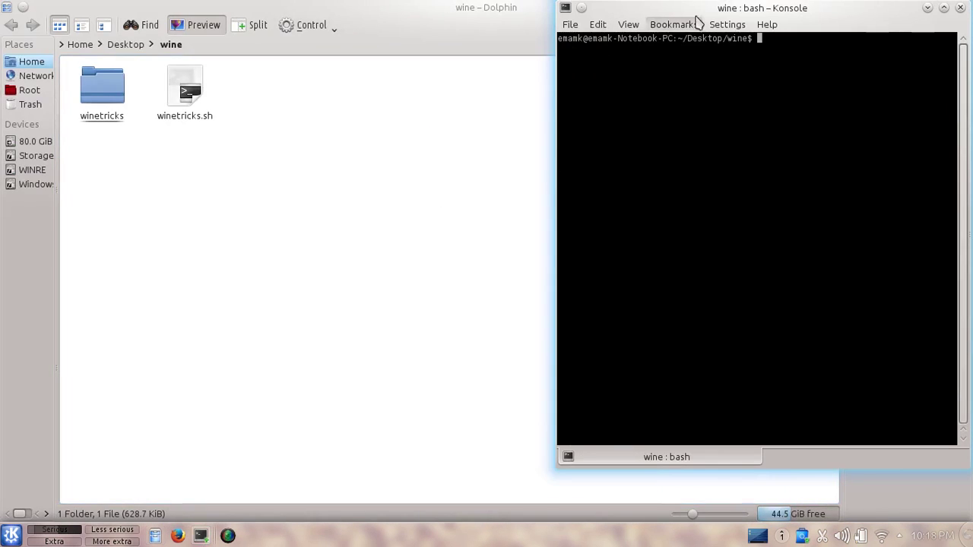
drag(695, 11, 379, 95)
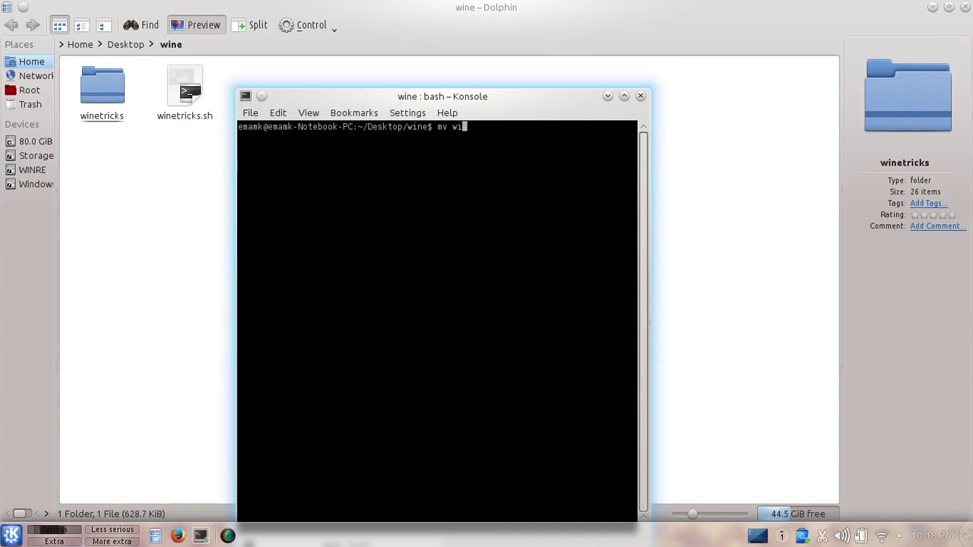
text(mv wi)
key(Tab)
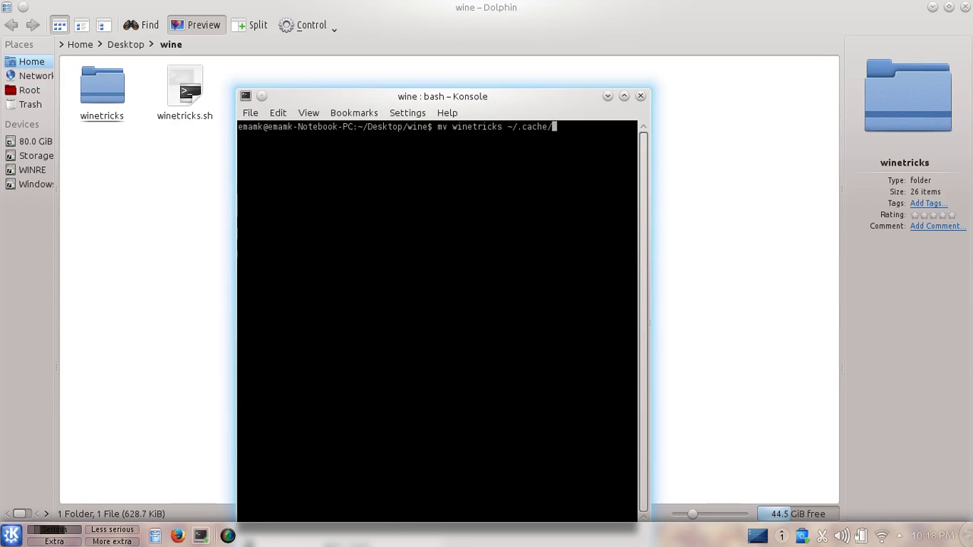
key(Return)
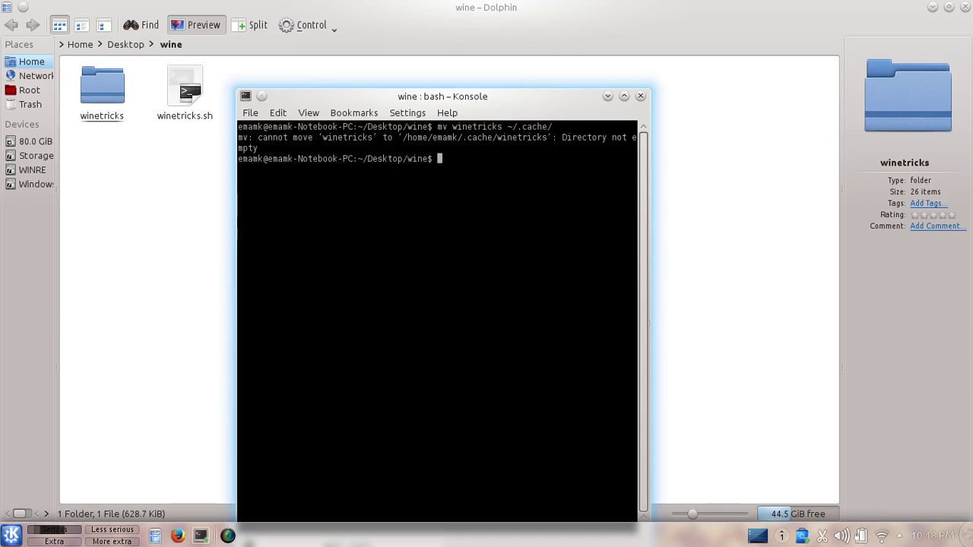
- Try to move winetricks to ~/.cache/ using mv with the -R and -r options, and close the terminal
key(Up)
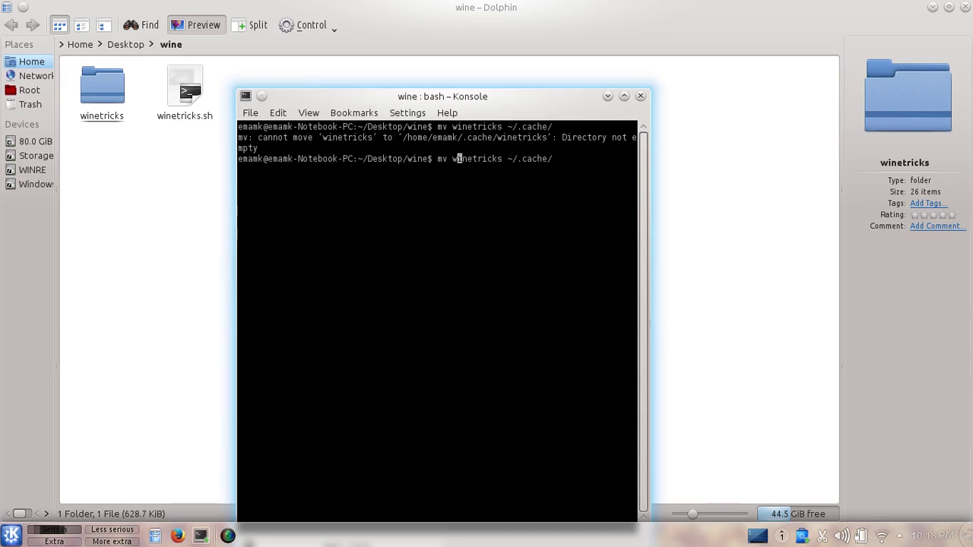
text(-R)
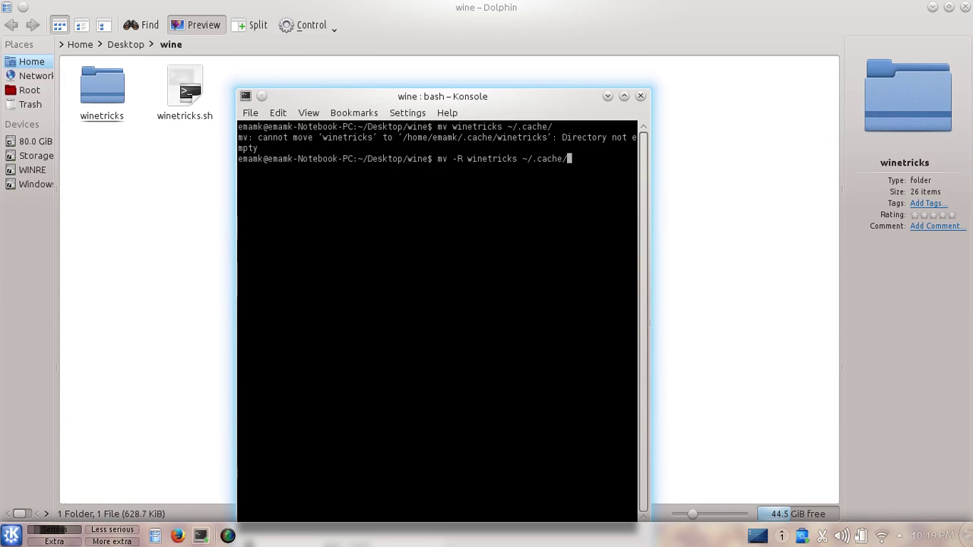
key(Return)
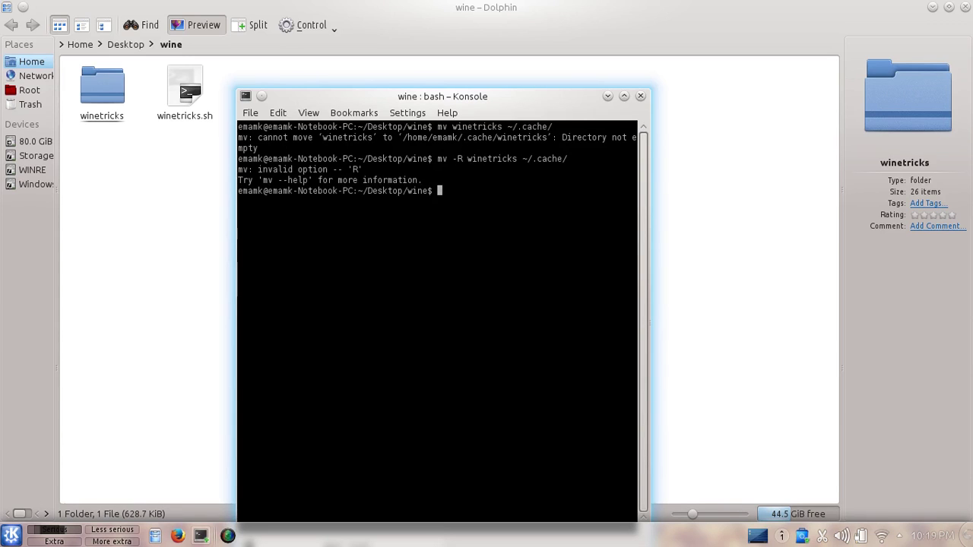
key(Up)
key(Delete)
text(r winetricks ~/.cache/)
key(Return)
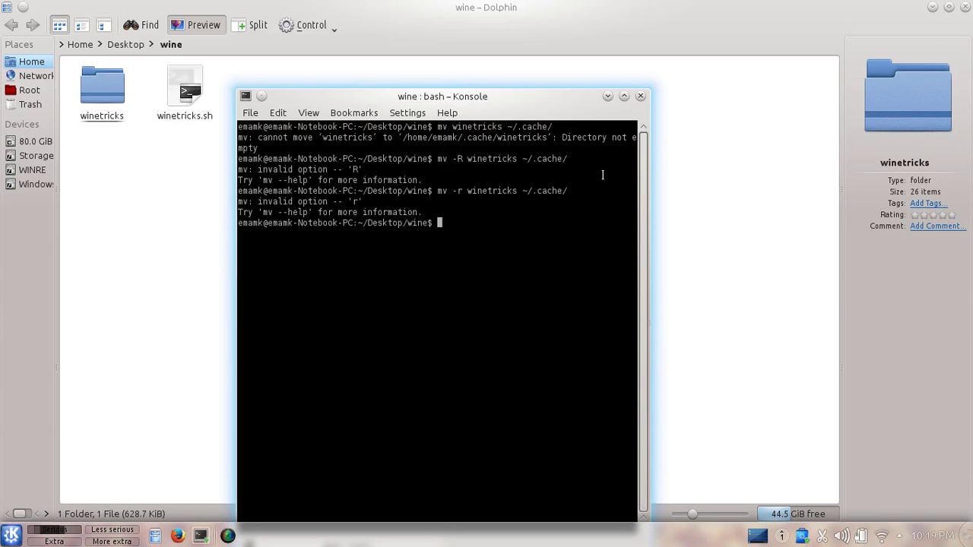
click(640, 97)
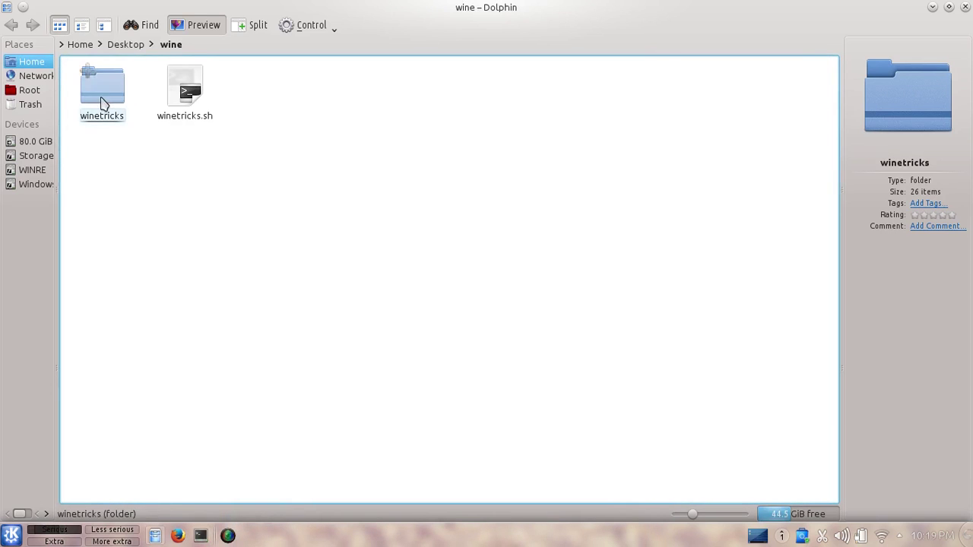
- Copy the winetricks folder from the wine folder and open the hidden .cache folder in the home directory
right_click(101, 101)
click(133, 201)
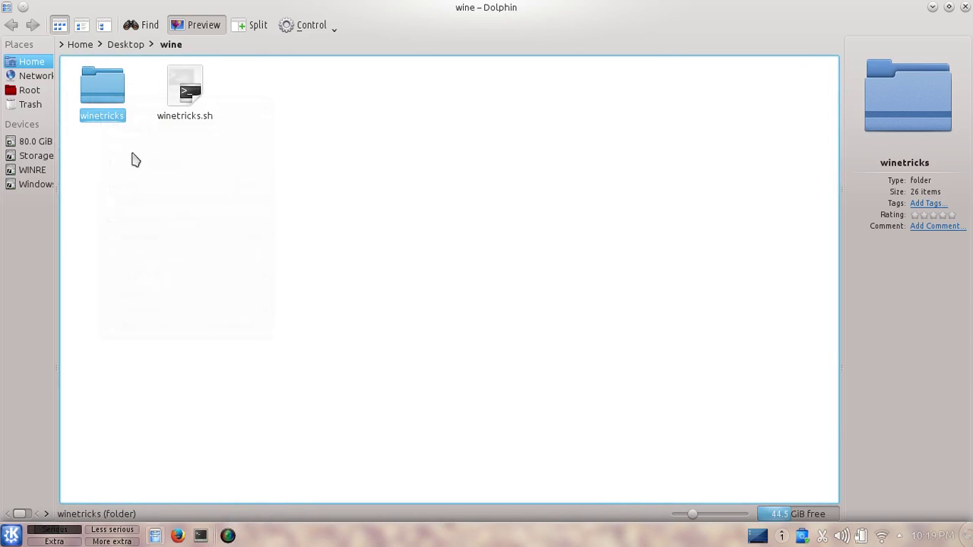
click(31, 62)
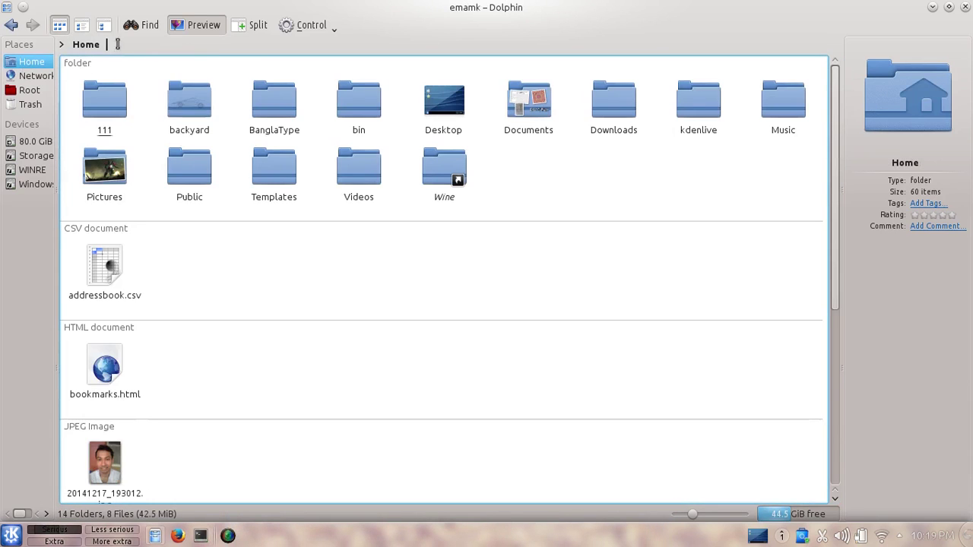
click(151, 43)
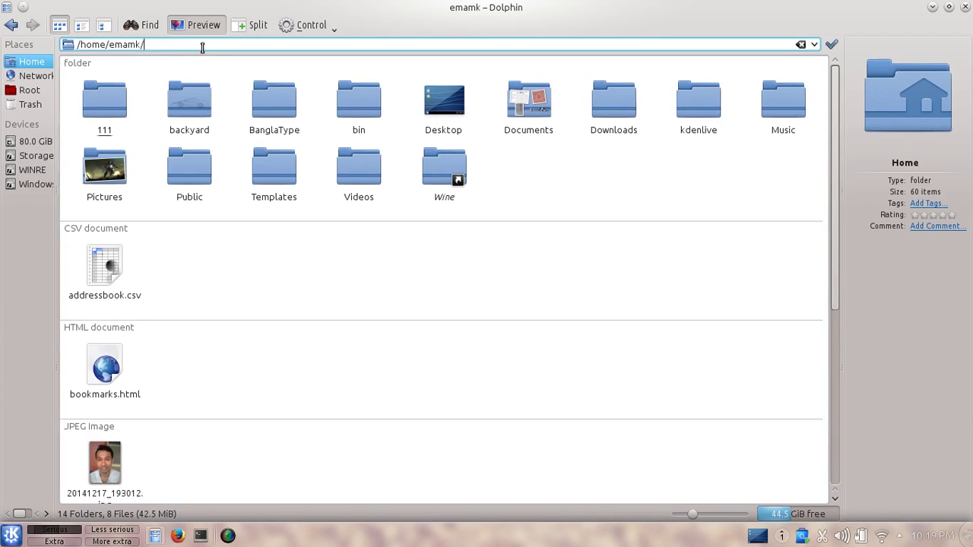
text(.ca)
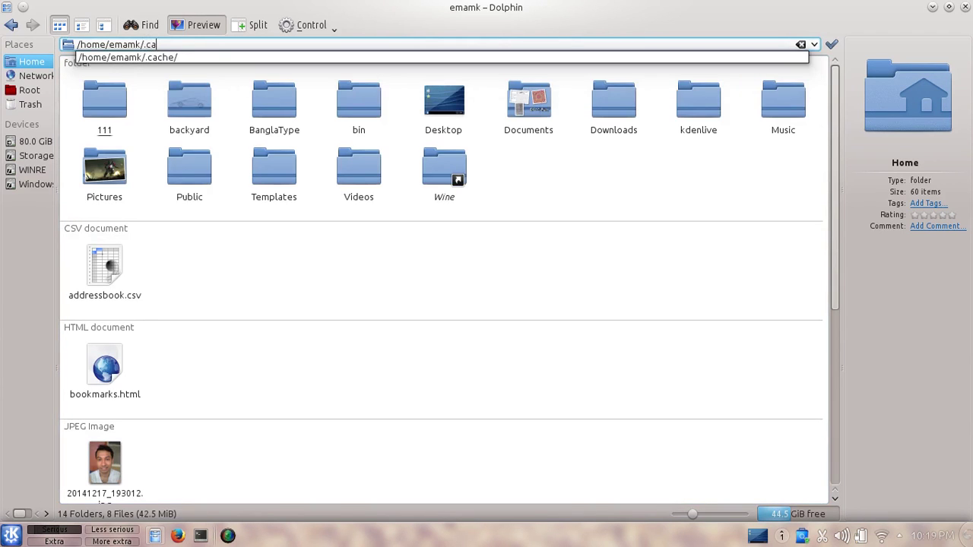
key(Down)
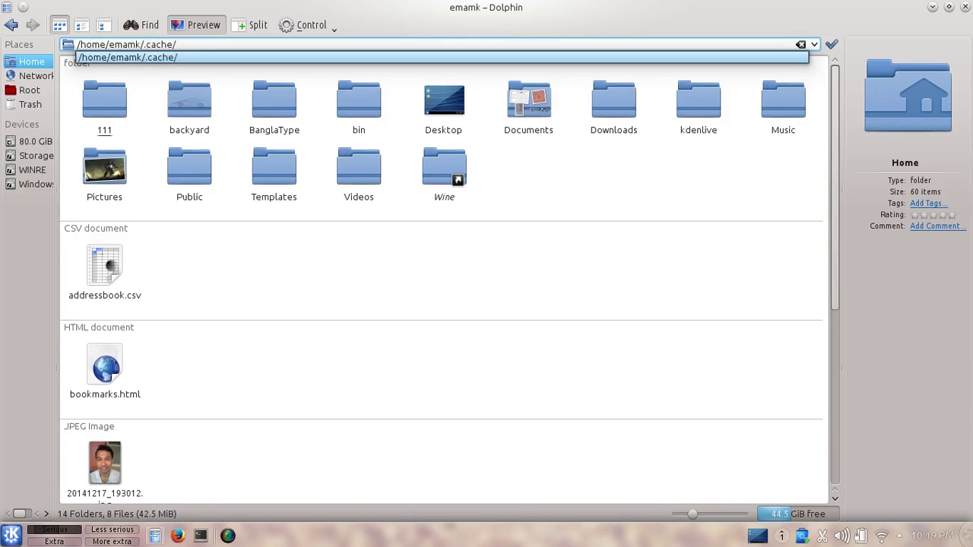
key(Return)
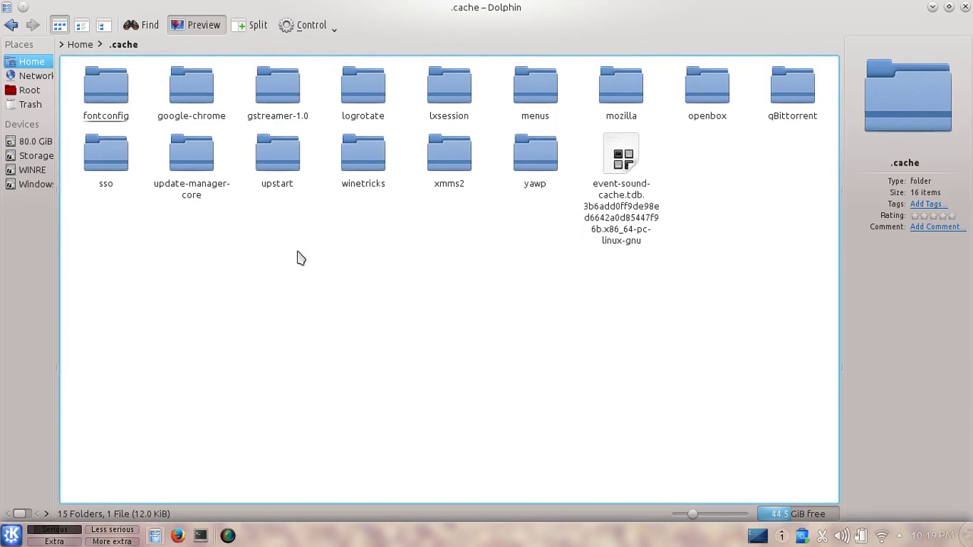
- Paste the winetricks folder into .cache, writing into the existing folder and applying the choice to all conflicts
right_click(298, 254)
click(320, 337)
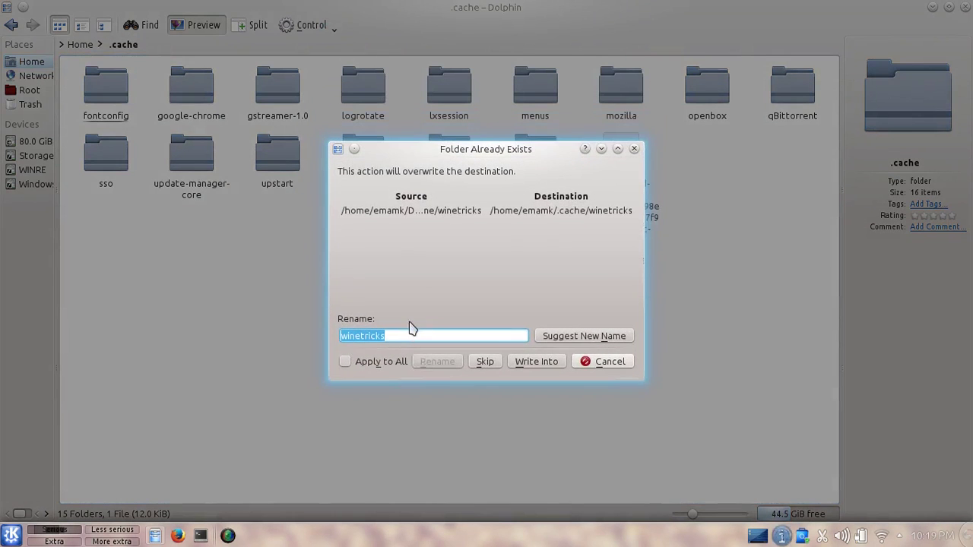
drag(458, 152, 229, 247)
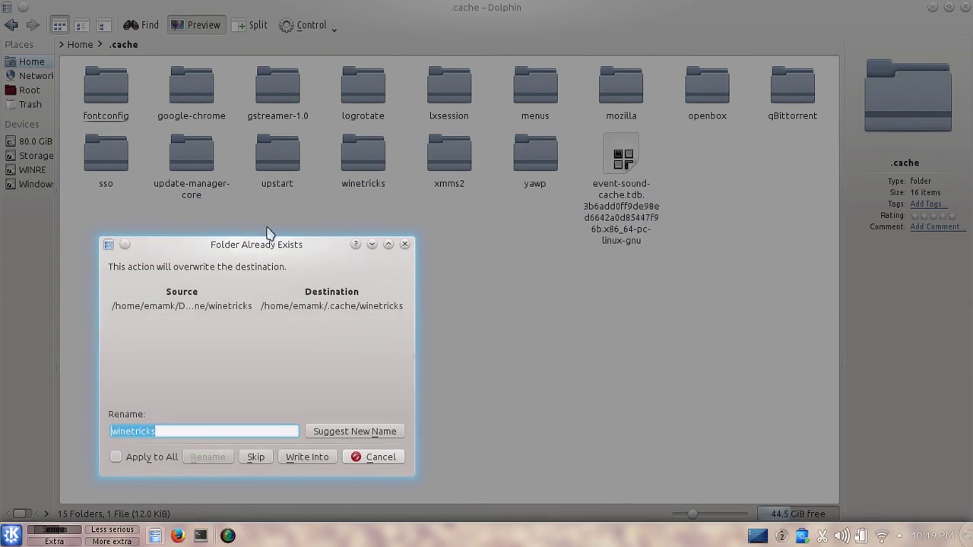
click(159, 458)
click(291, 460)
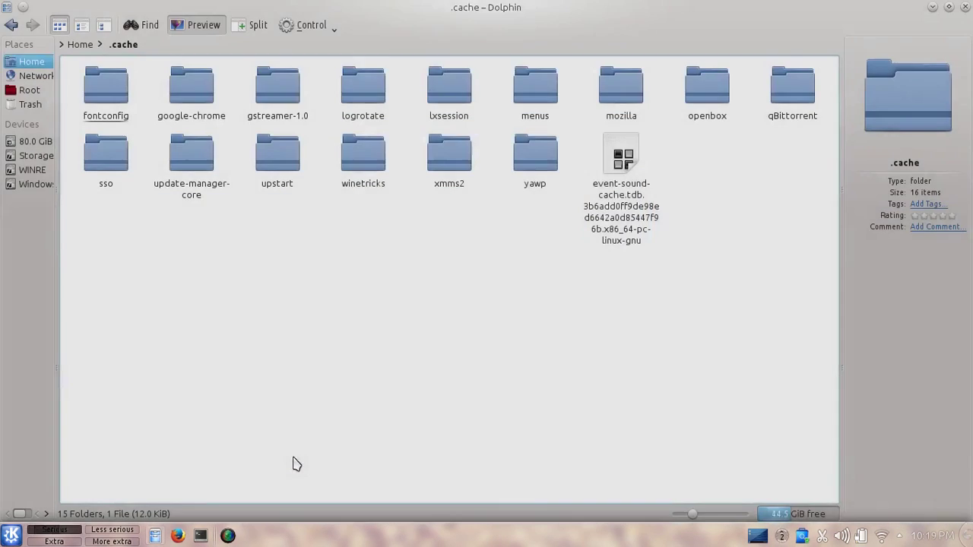
click(380, 363)
click(519, 365)
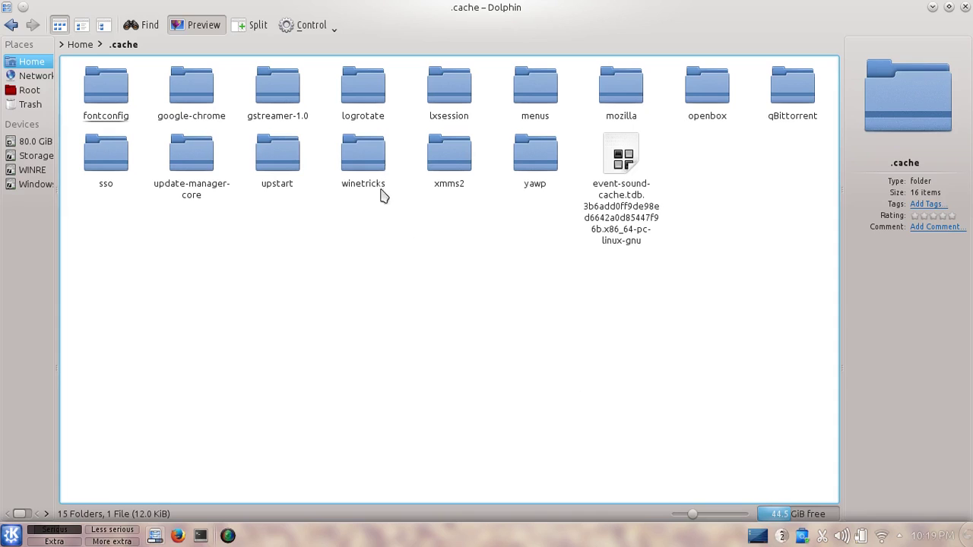
drag(382, 196, 141, 47)
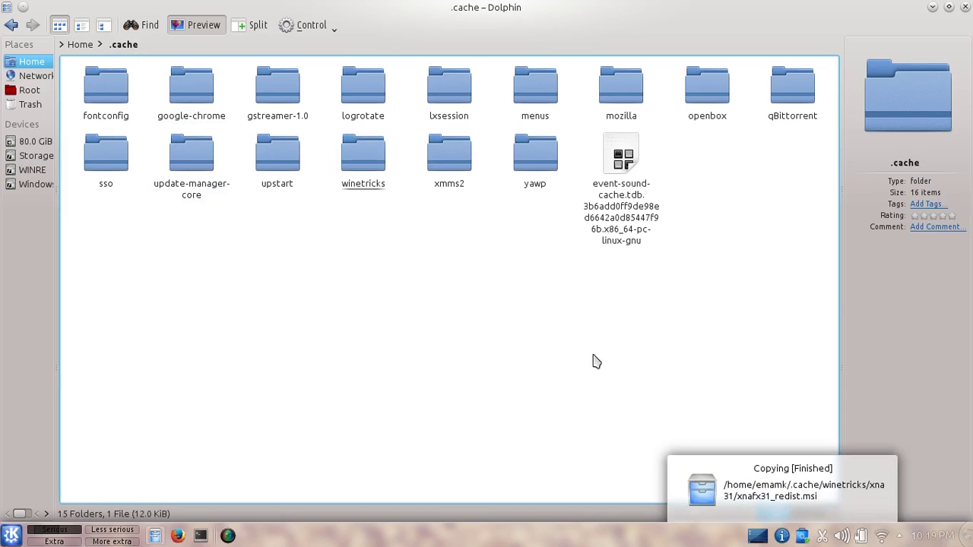
- Close the .cache window, reopen the wine folder on the desktop and run winetricks.sh
click(965, 6)
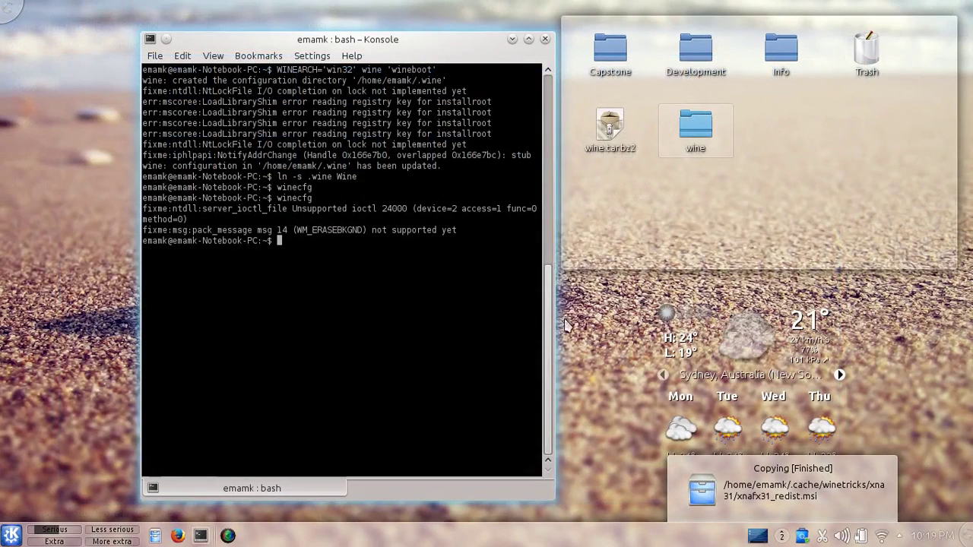
click(707, 141)
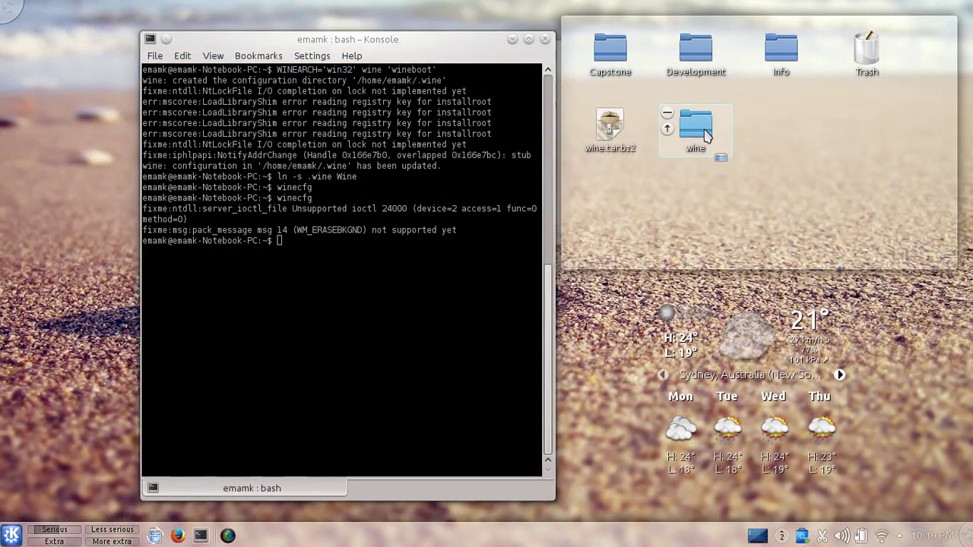
drag(617, 161, 699, 144)
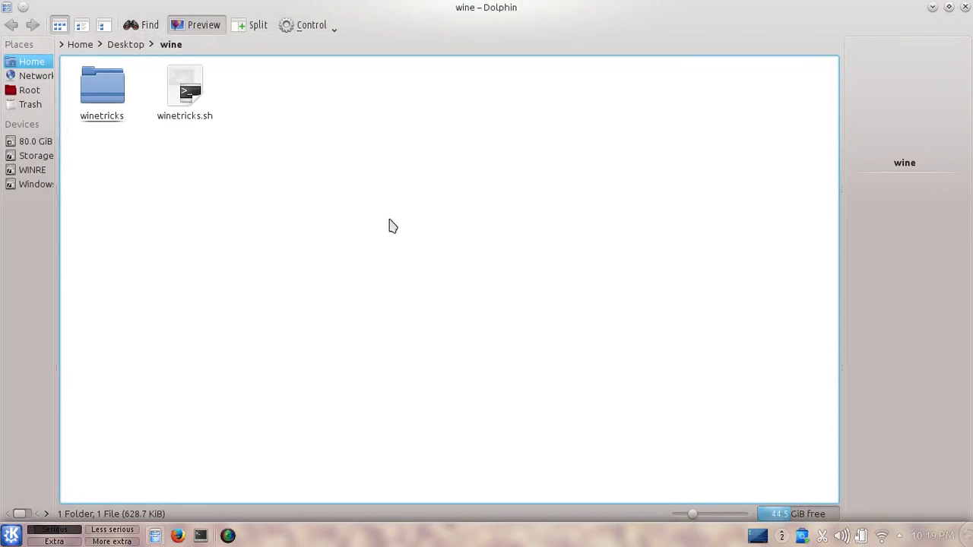
click(185, 117)
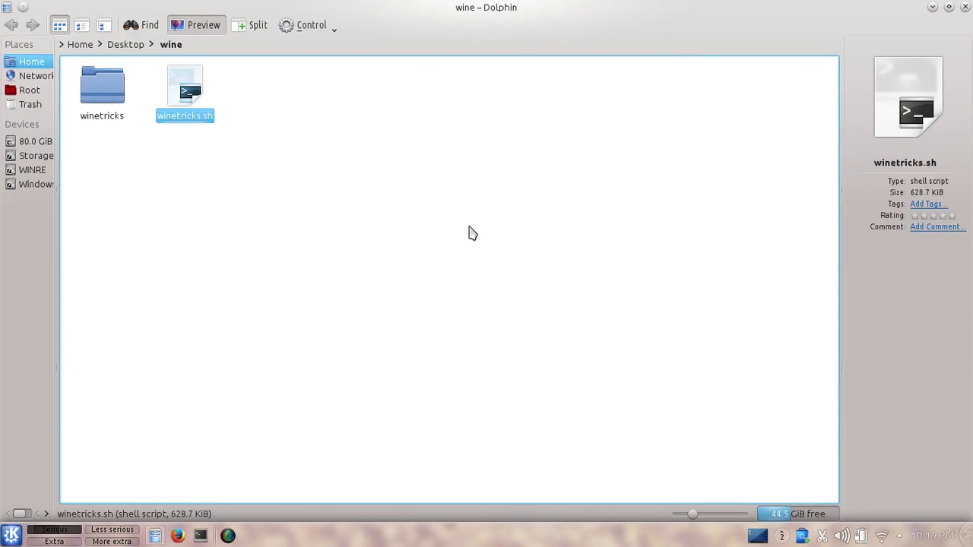
click(362, 253)
click(182, 115)
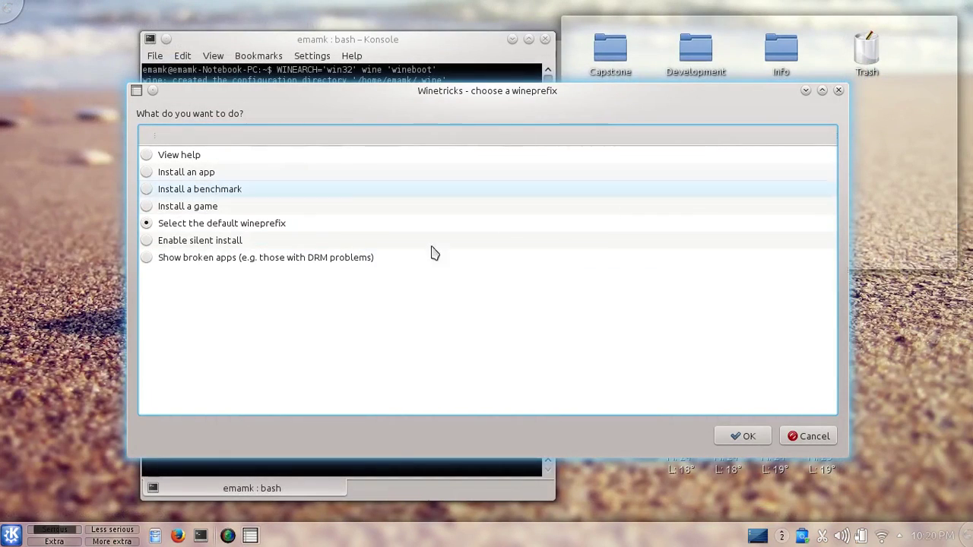
- Close the terminal behind Winetricks and continue with the default wineprefix
click(449, 51)
click(545, 39)
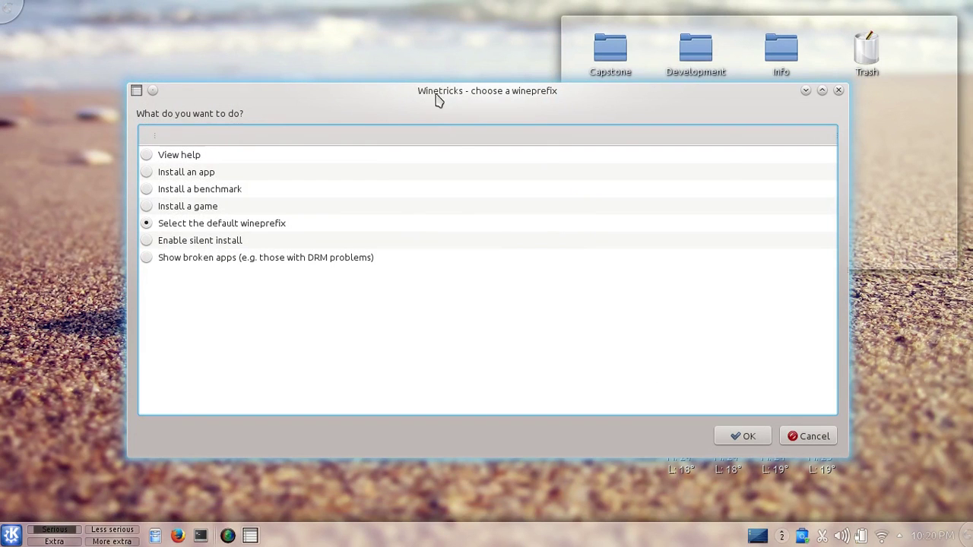
click(738, 435)
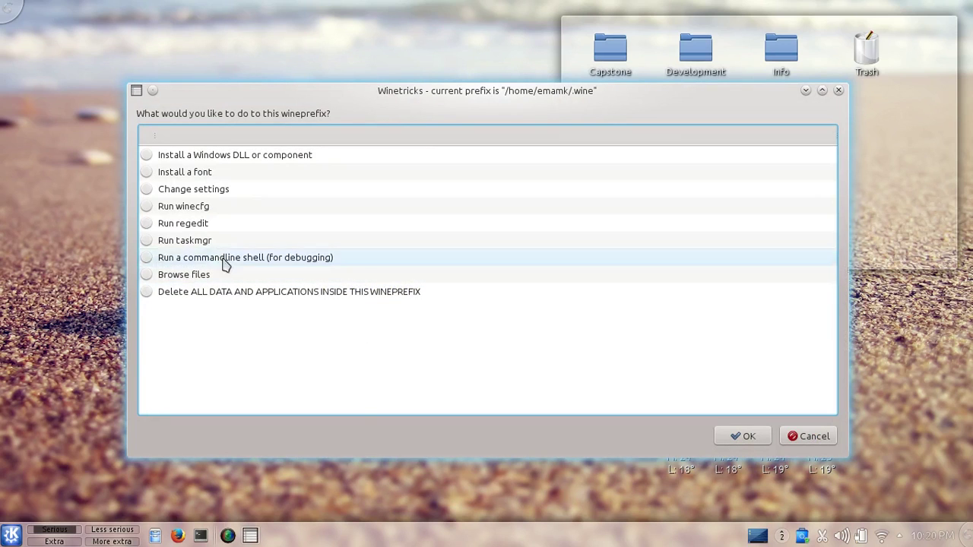
- Install the corefonts package (MS Arial, Courier, Times fonts) into the wineprefix
click(149, 175)
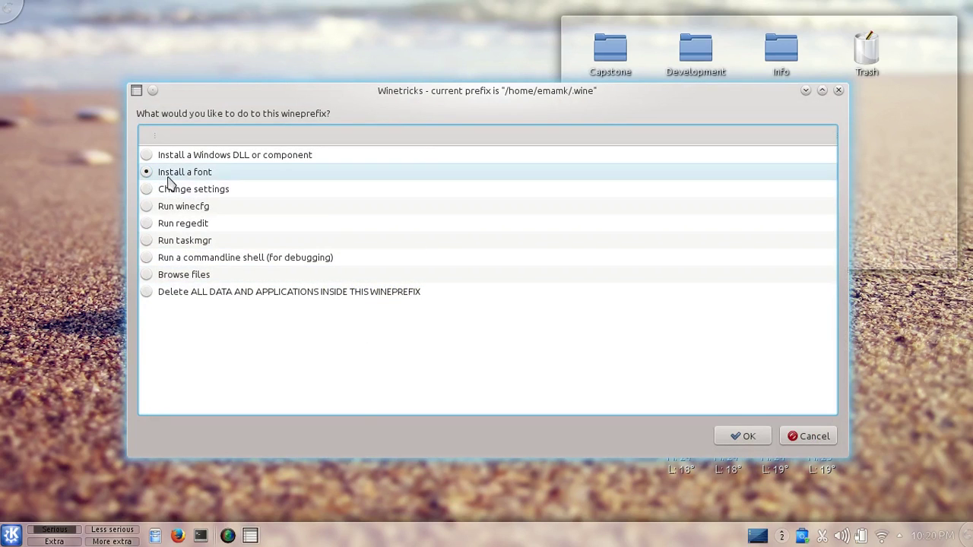
click(736, 441)
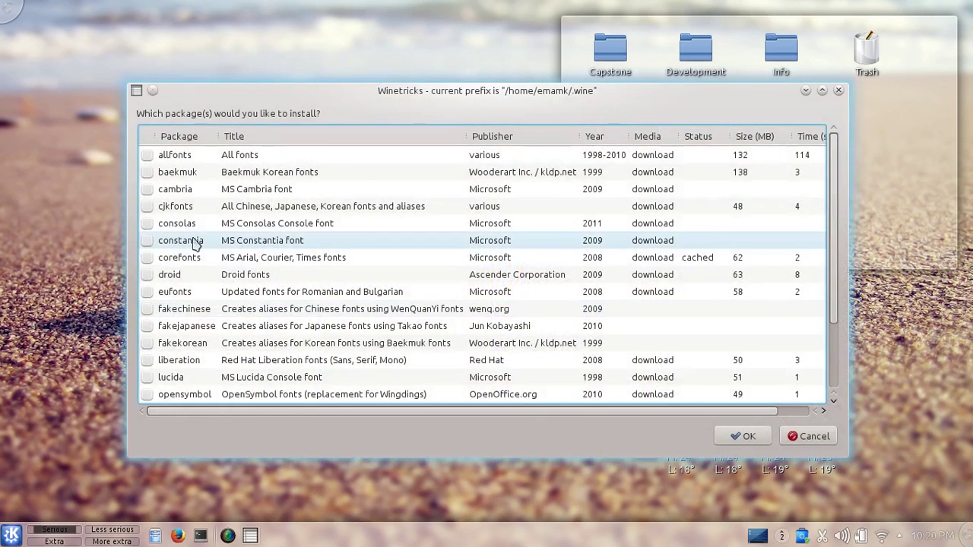
click(147, 257)
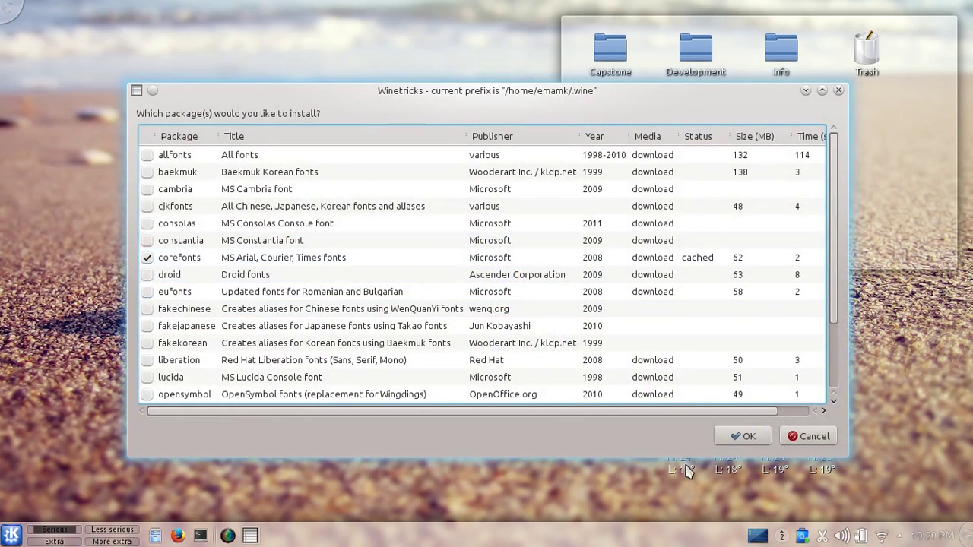
click(739, 437)
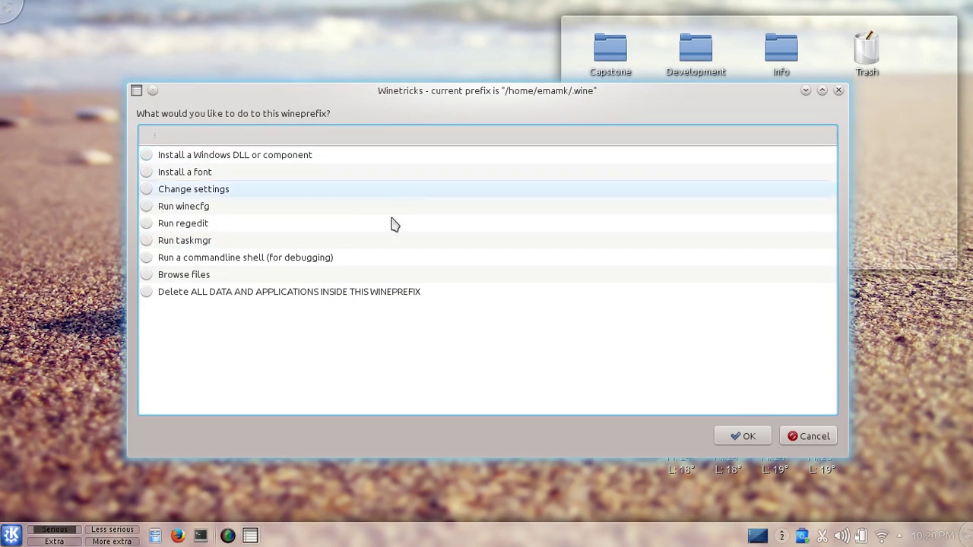
- Reopen the font package list, inspect the Fonts folder under Wine/drive_c/windows, and cancel the font selection
click(147, 173)
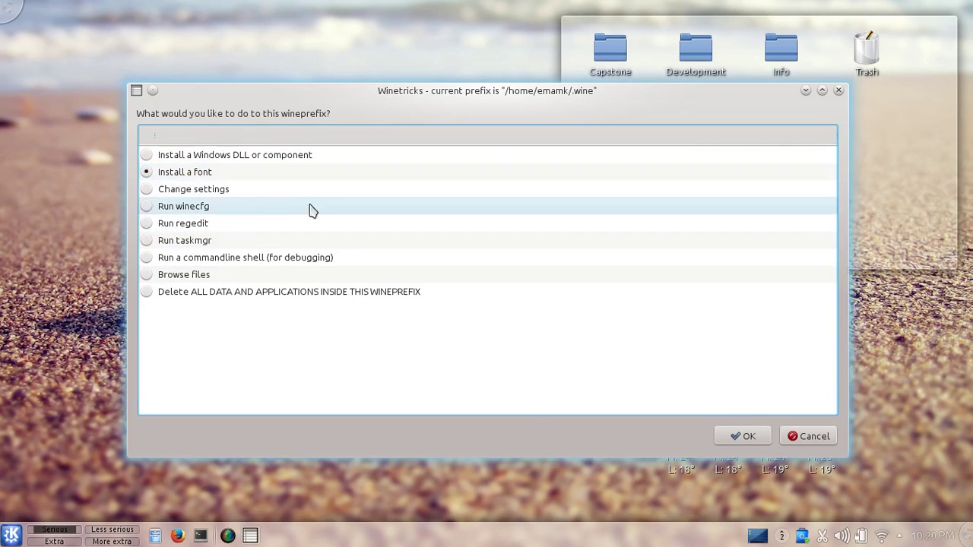
click(717, 436)
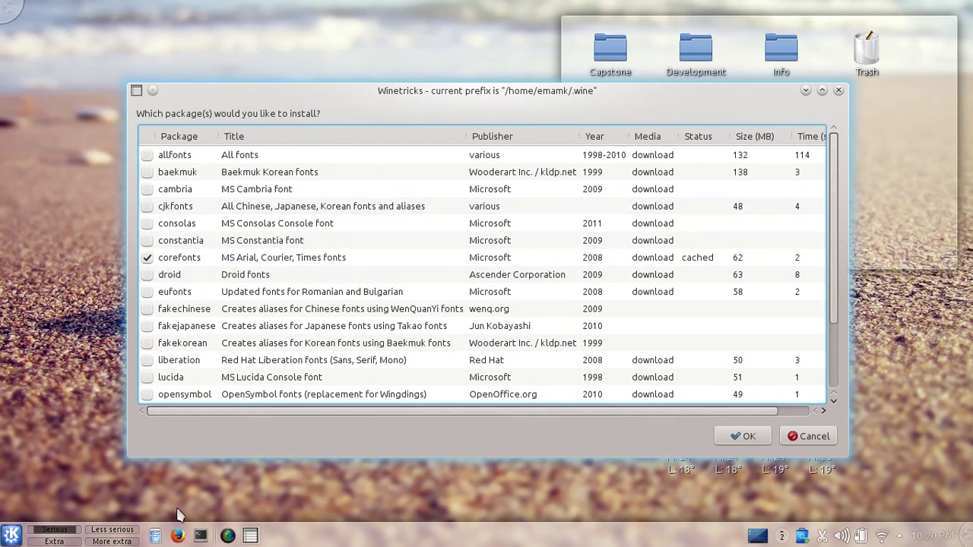
click(155, 537)
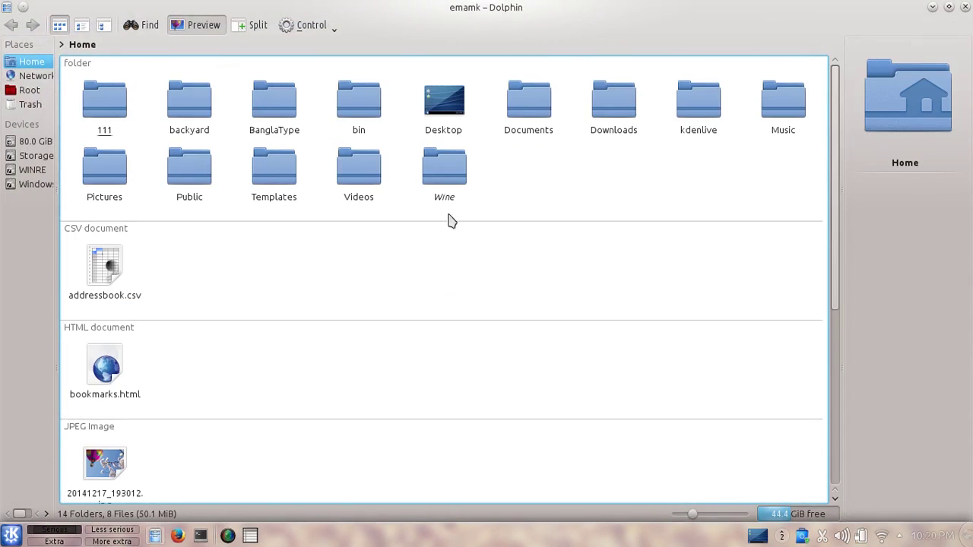
click(451, 191)
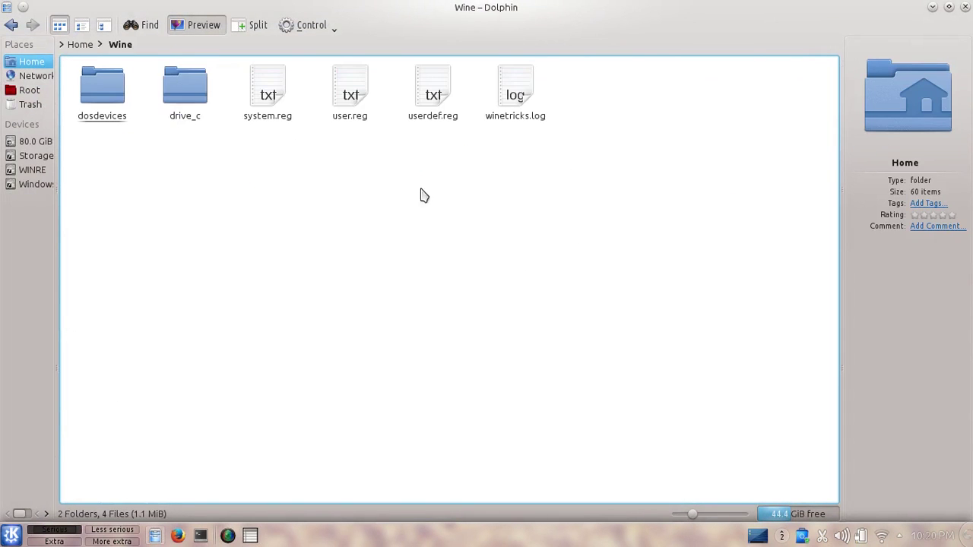
click(195, 93)
click(266, 100)
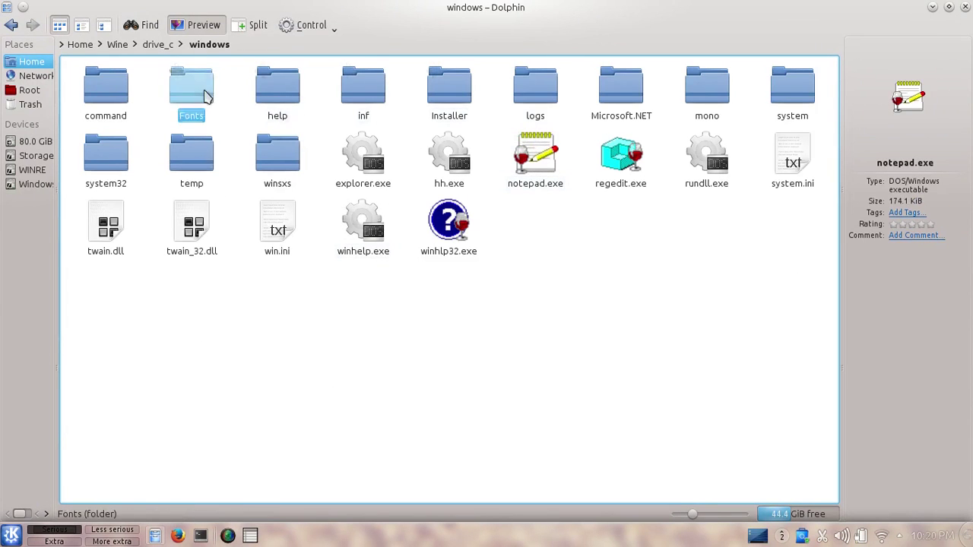
click(191, 88)
drag(821, 368, 472, 273)
click(745, 155)
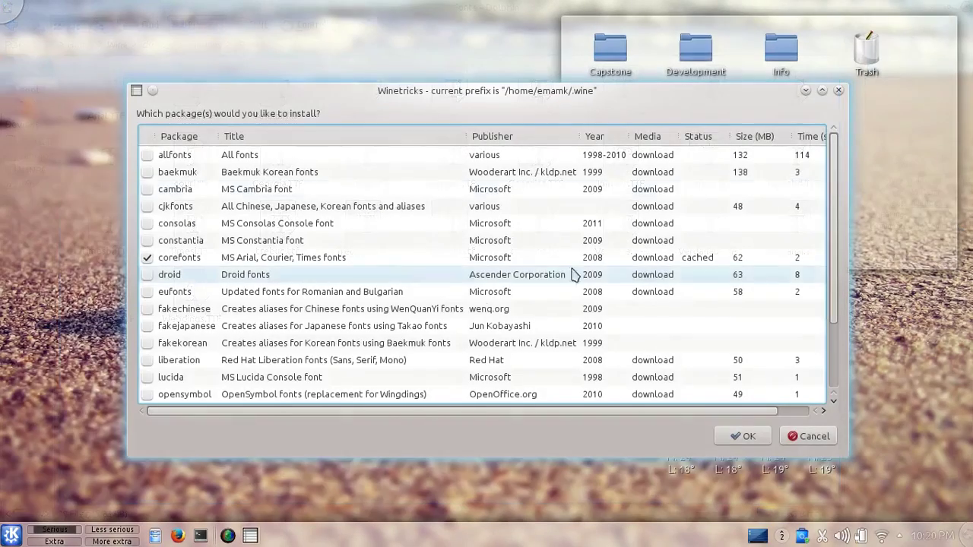
click(808, 442)
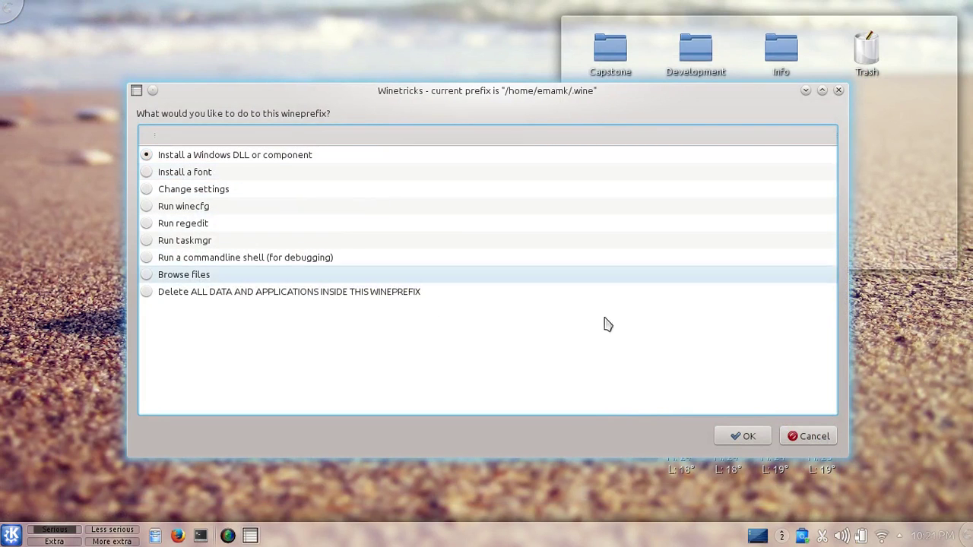
- Open the Windows DLL and component list and select d3dx10, d3dx11_42, d3dx11_43, d3dx9 and d3dxof
click(750, 437)
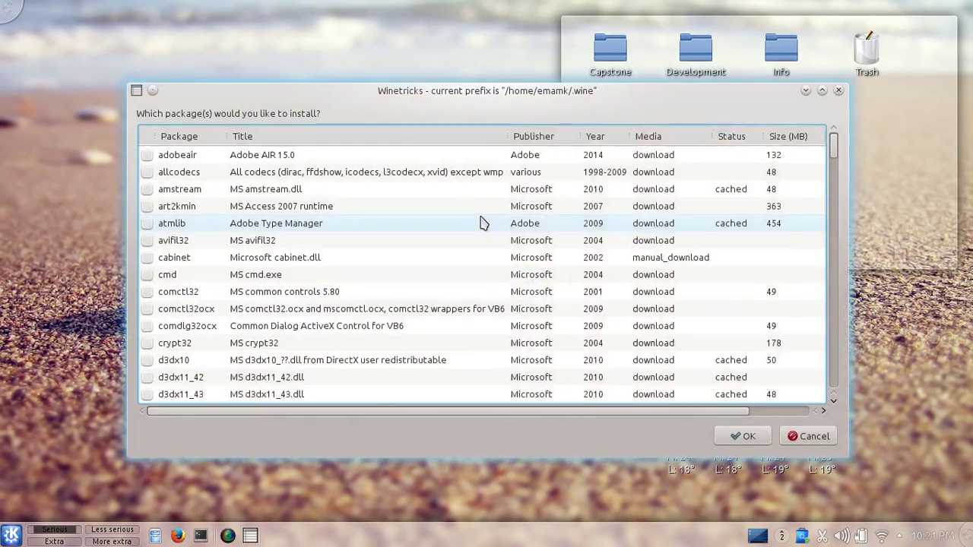
scroll(445, 234, down, 1)
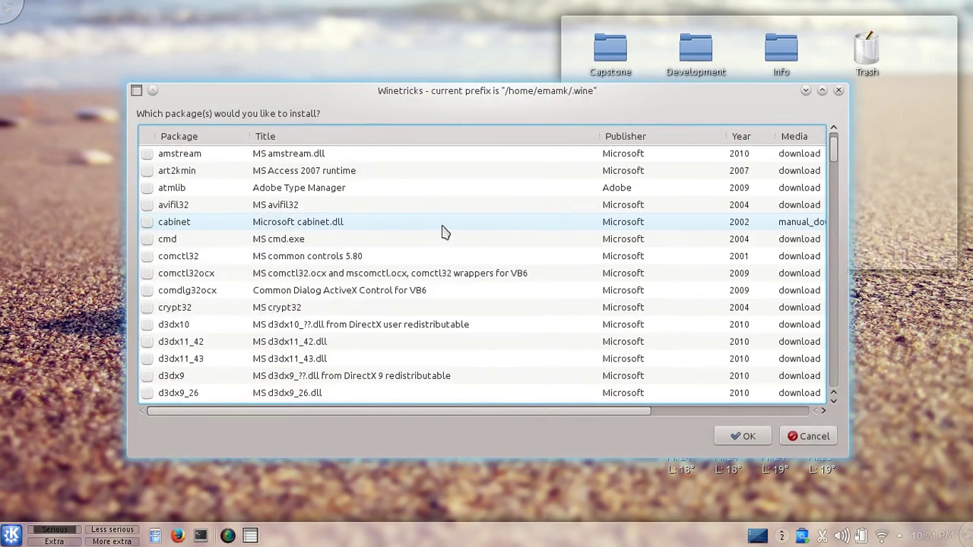
scroll(231, 328, down, 1)
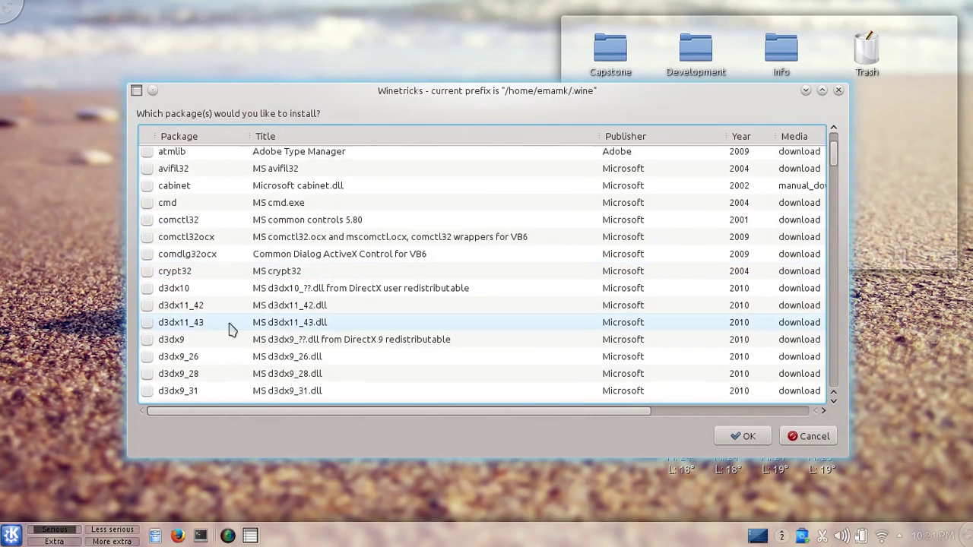
click(147, 288)
click(147, 323)
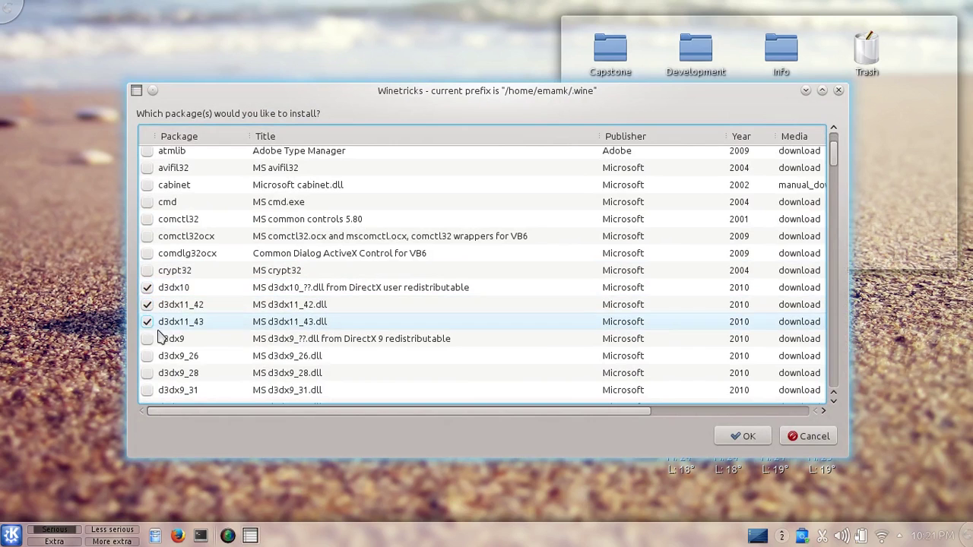
click(147, 339)
click(148, 356)
click(147, 356)
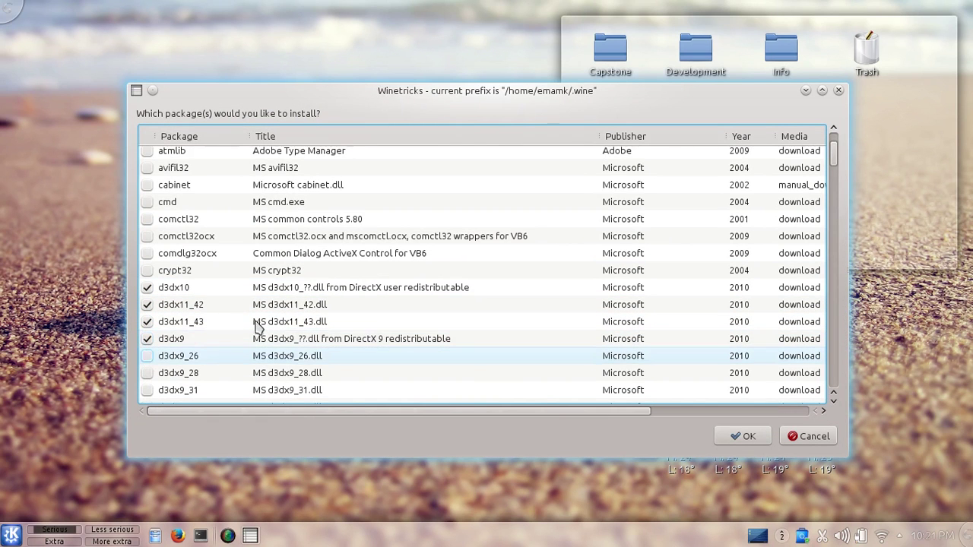
scroll(365, 297, down, 2)
scroll(343, 306, down, 2)
scroll(344, 306, down, 1)
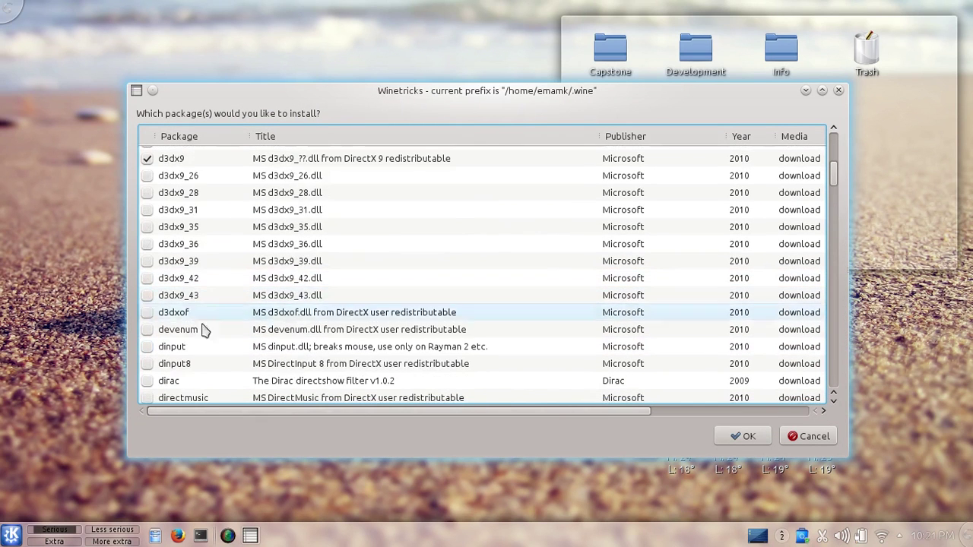
click(148, 314)
- Add the flash (Flash Player 14) and icodecs (Indeo codecs) packages to the selection
scroll(352, 271, down, 4)
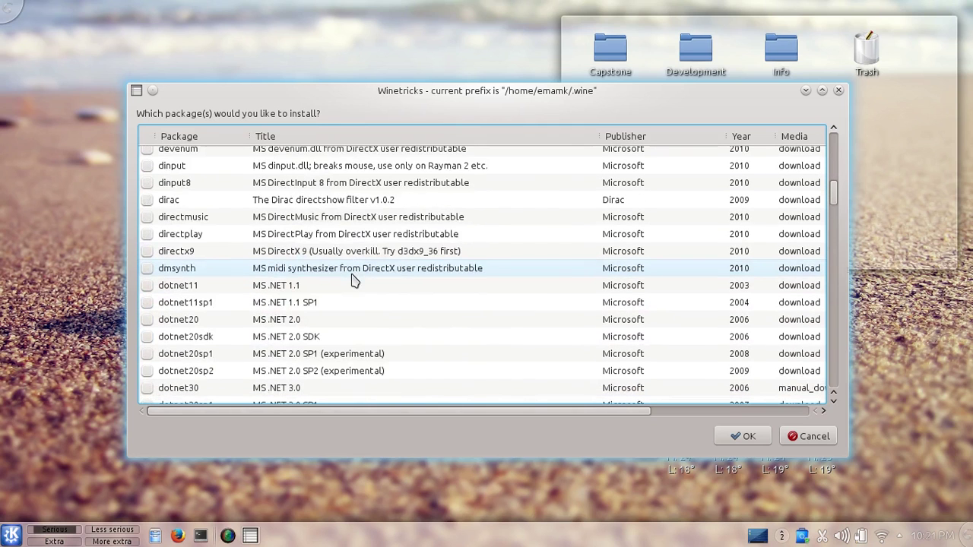
scroll(352, 283, down, 1)
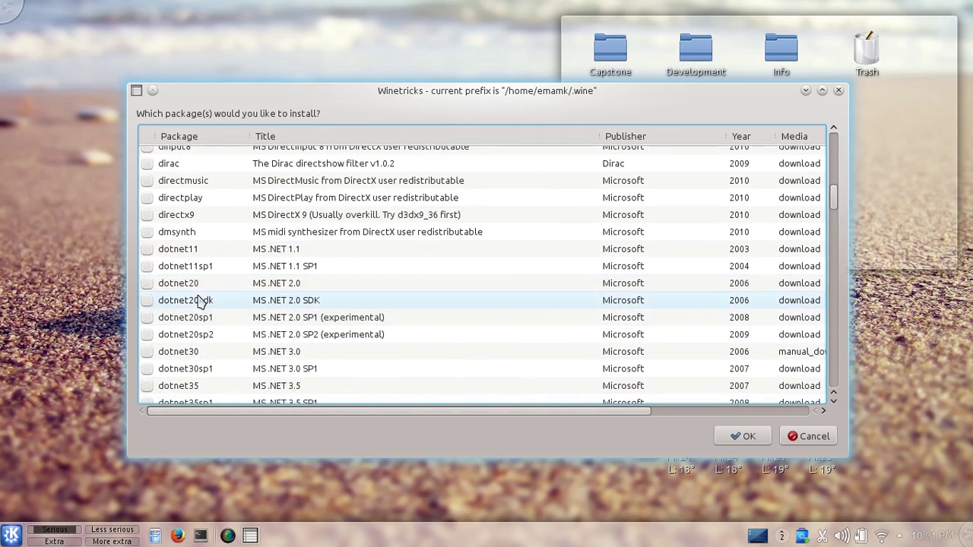
scroll(308, 308, down, 5)
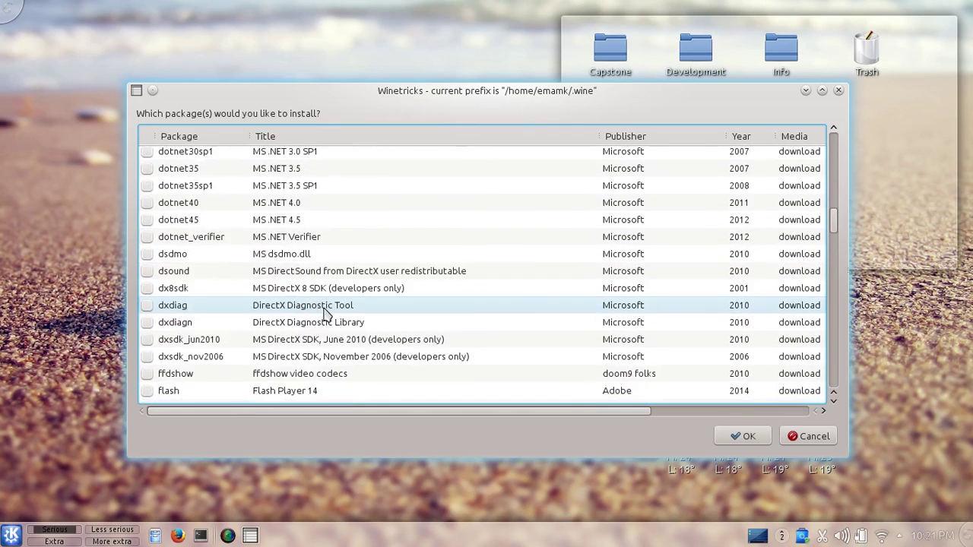
scroll(327, 315, down, 2)
click(147, 318)
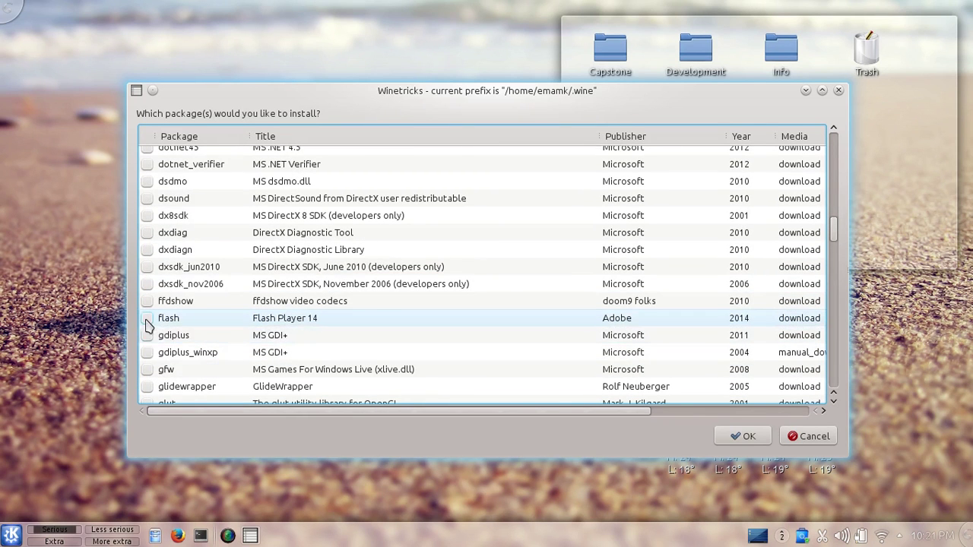
scroll(389, 293, down, 3)
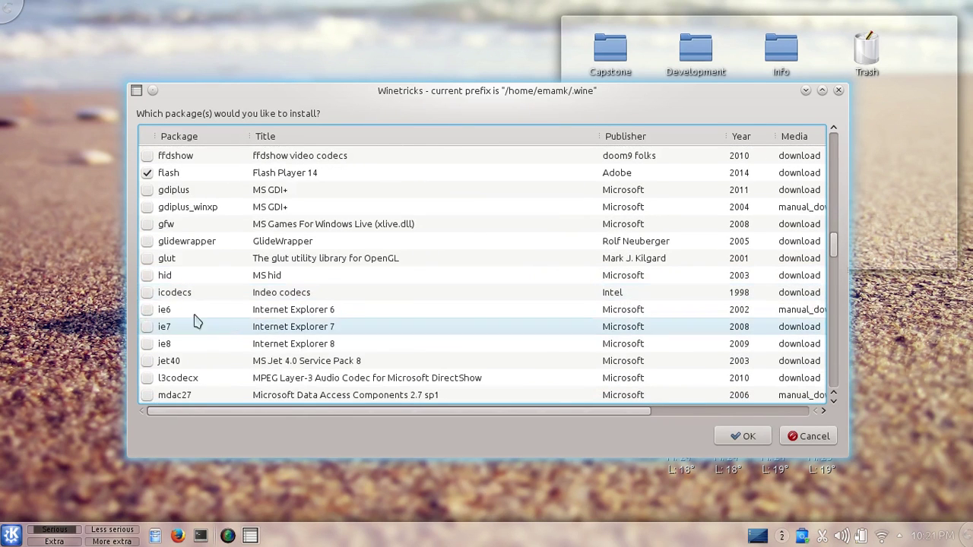
click(146, 296)
- Select the MS XML Core Services packages msxml3, msxml4 and msxml6
scroll(370, 262, down, 2)
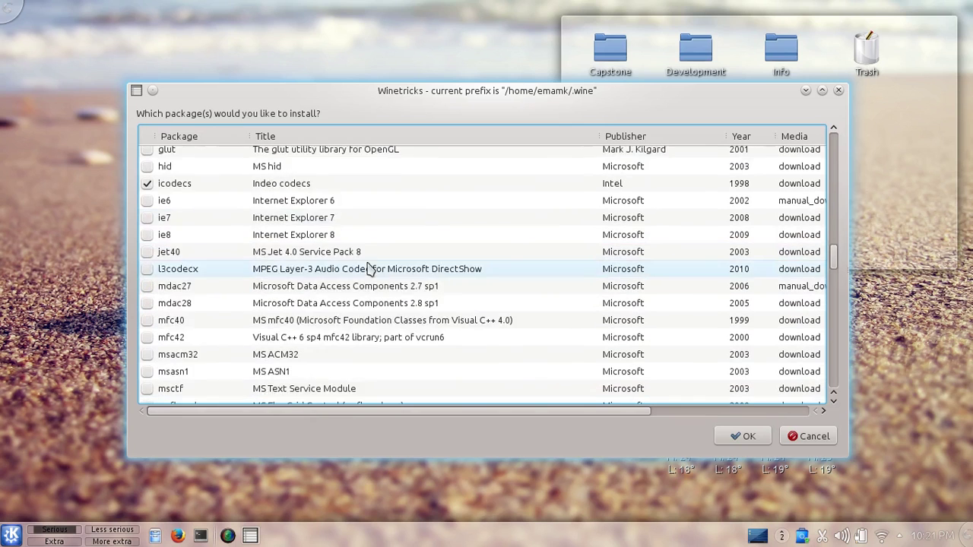
scroll(375, 274, down, 4)
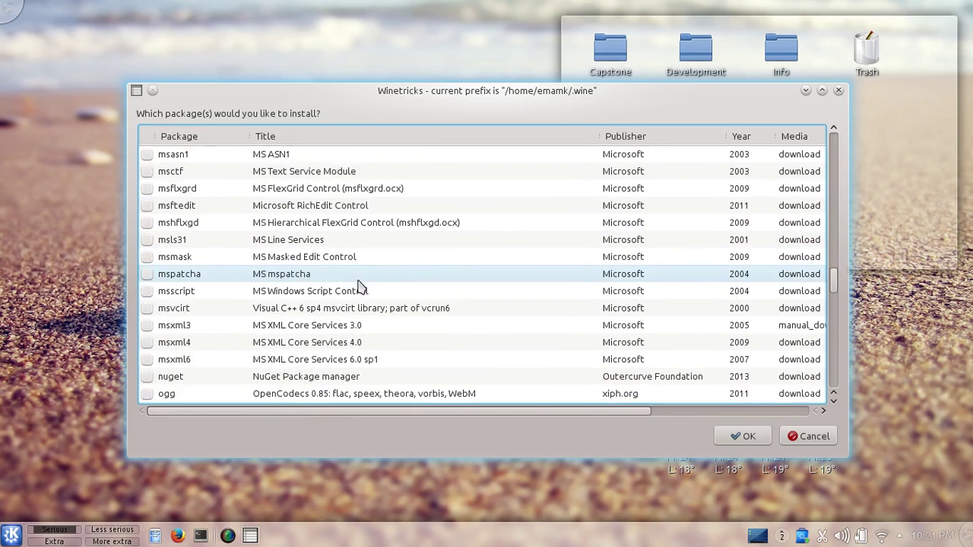
scroll(332, 295, up, 1)
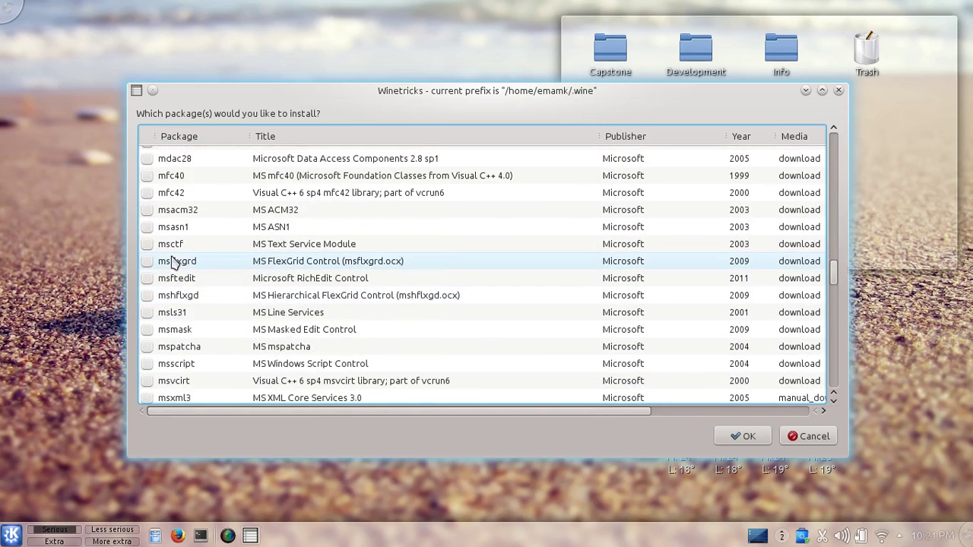
scroll(228, 298, down, 2)
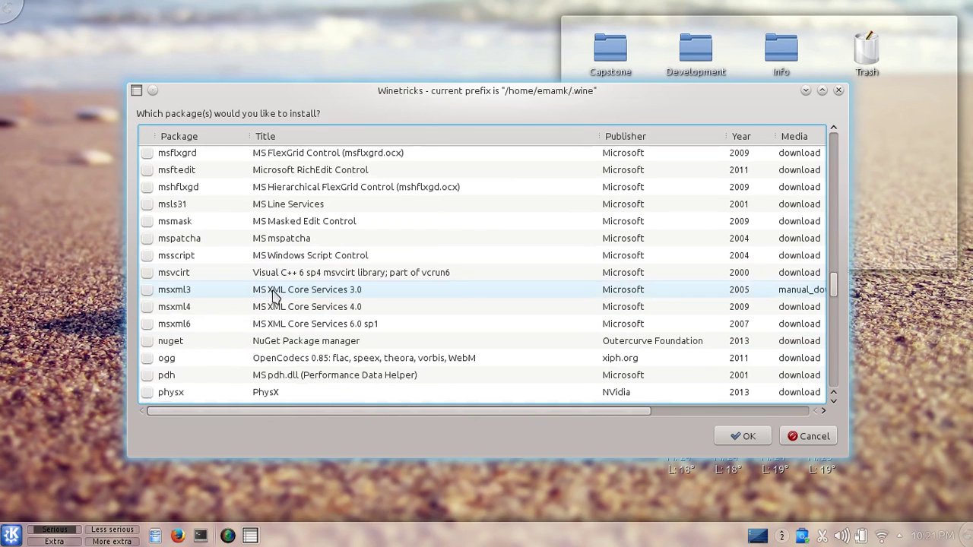
click(147, 289)
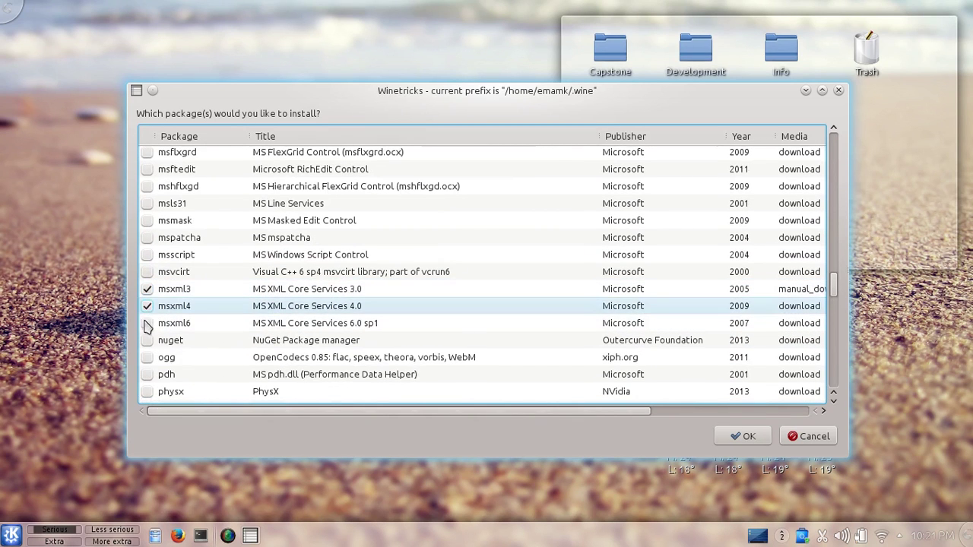
- Select the physx package and the MS RichEdit Control packages riched20 and riched30
scroll(336, 307, down, 2)
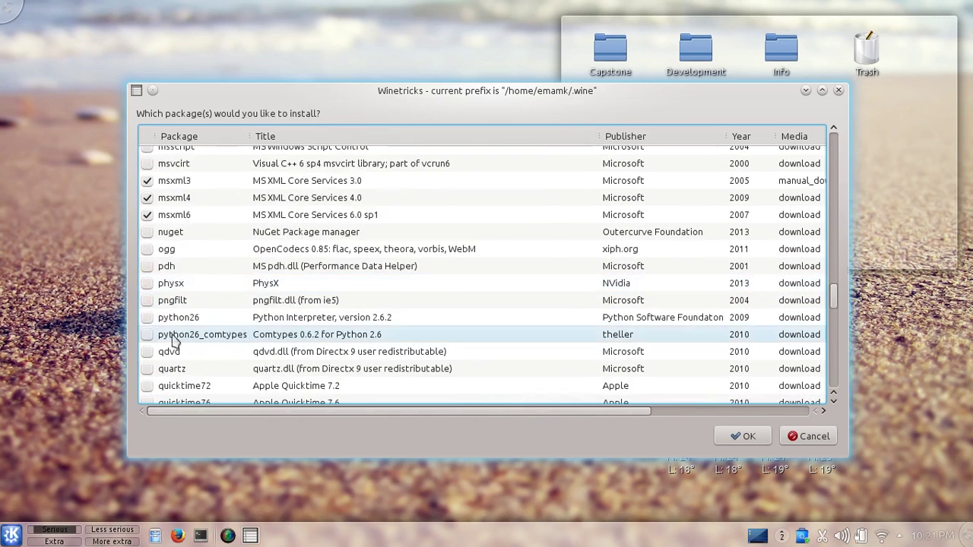
click(148, 284)
scroll(433, 289, down, 2)
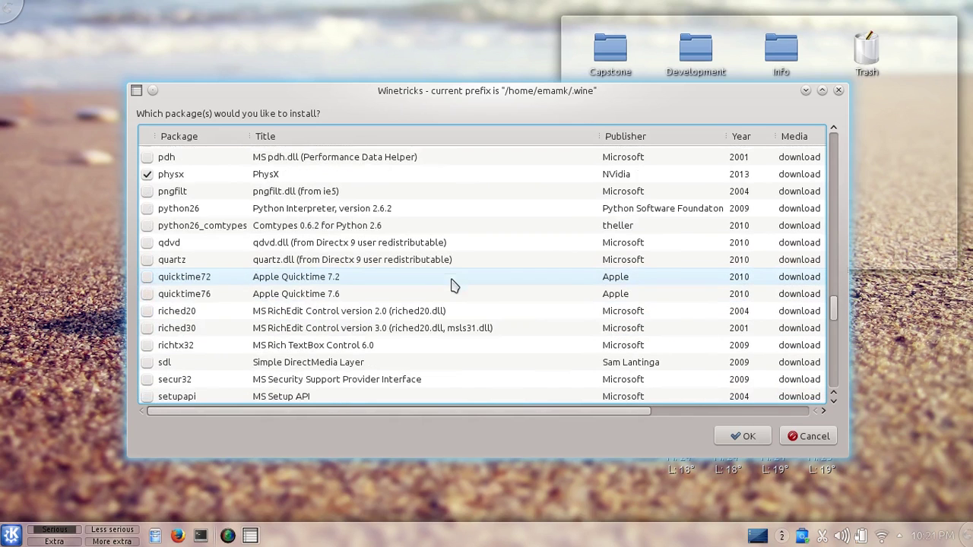
click(148, 311)
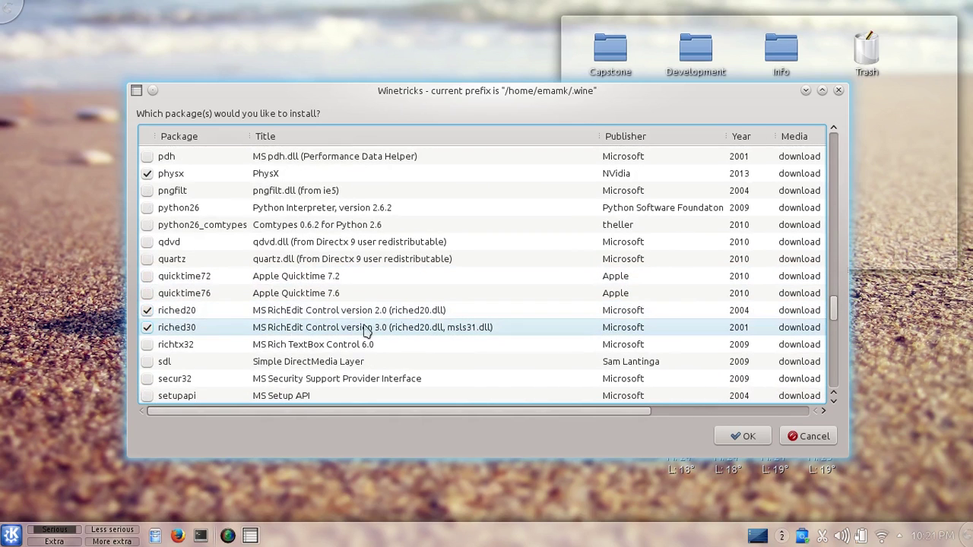
- Select the Visual C++ library packages vcrun2003, vcrun2005, vcrun2008, vcrun2010, vcrun2012, vcrun2013, vcrun6 and vcrun6sp6
scroll(380, 319, down, 2)
scroll(395, 310, down, 6)
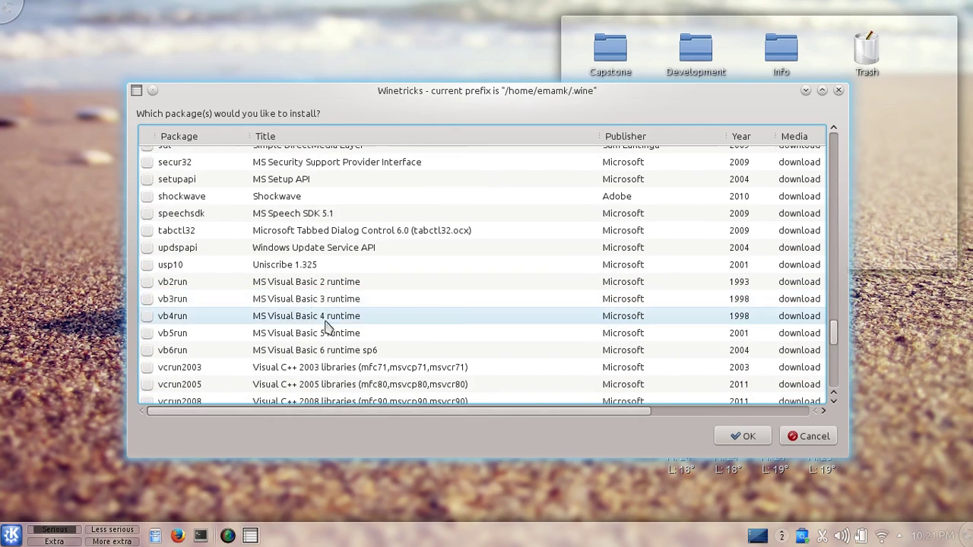
click(147, 302)
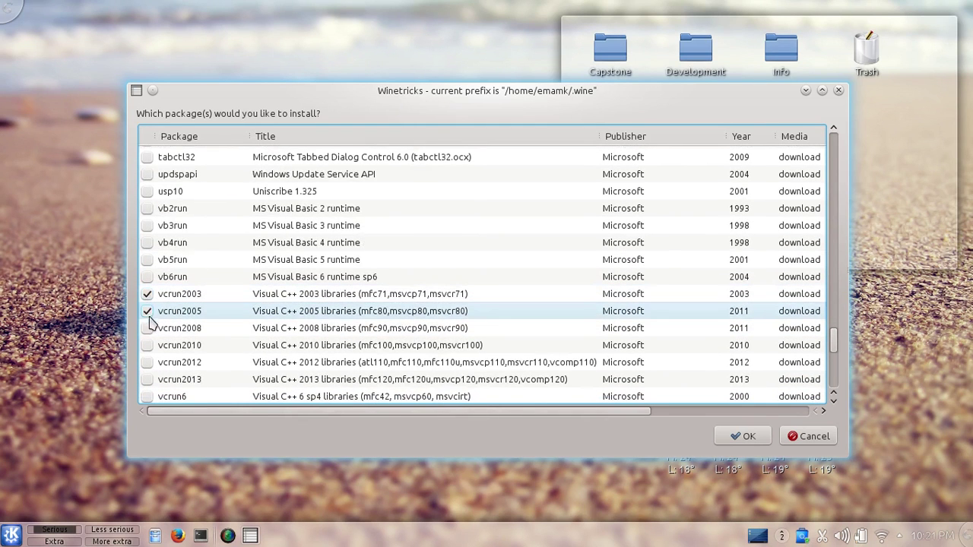
click(146, 346)
click(147, 363)
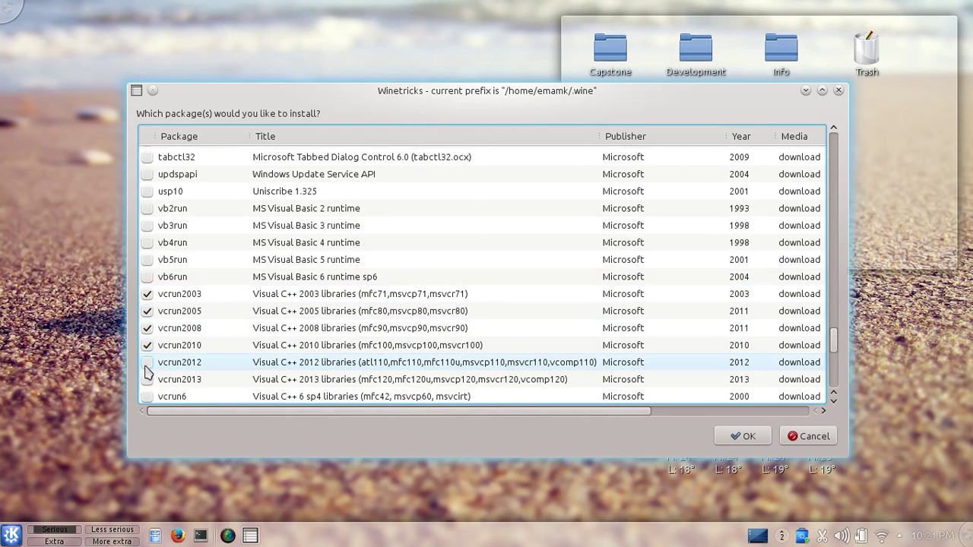
click(146, 380)
scroll(375, 298, down, 2)
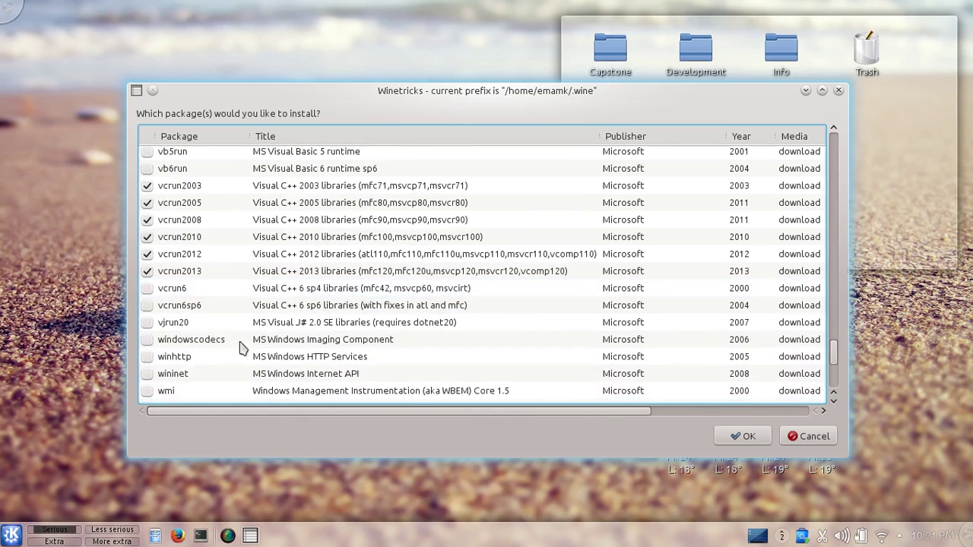
click(146, 287)
- Select the xinput (Xbox controller support), xact (MS XACT Engine) and xna31 (XNA Framework 3.1) packages
scroll(376, 297, down, 4)
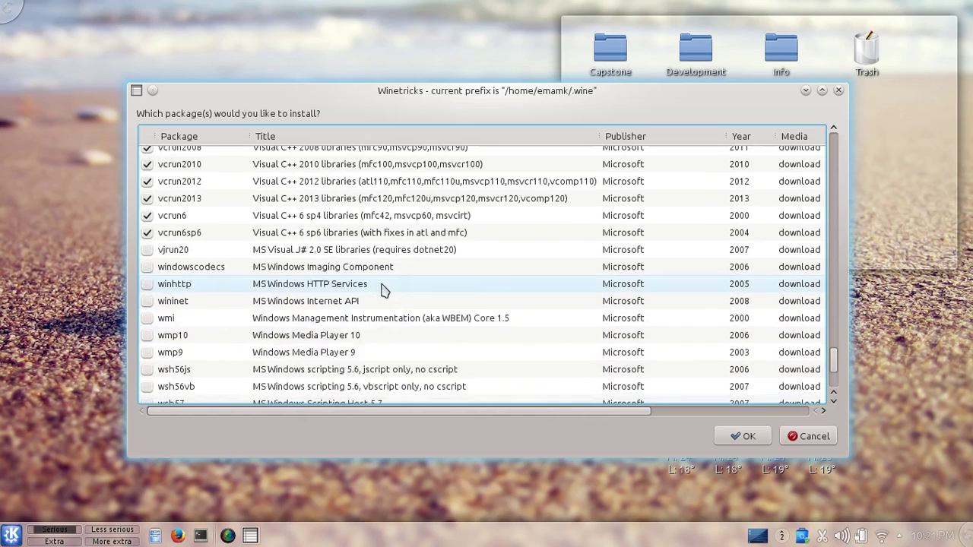
scroll(336, 320, down, 1)
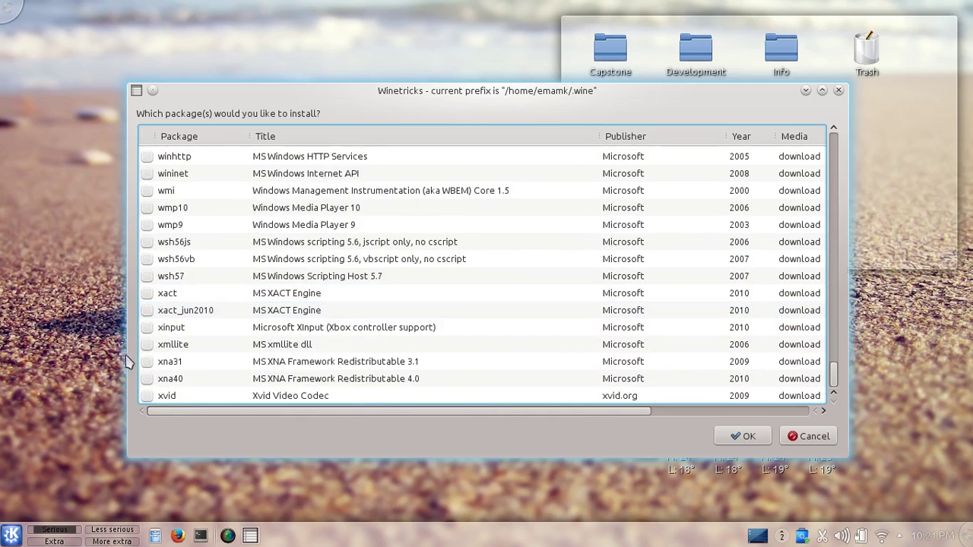
click(146, 328)
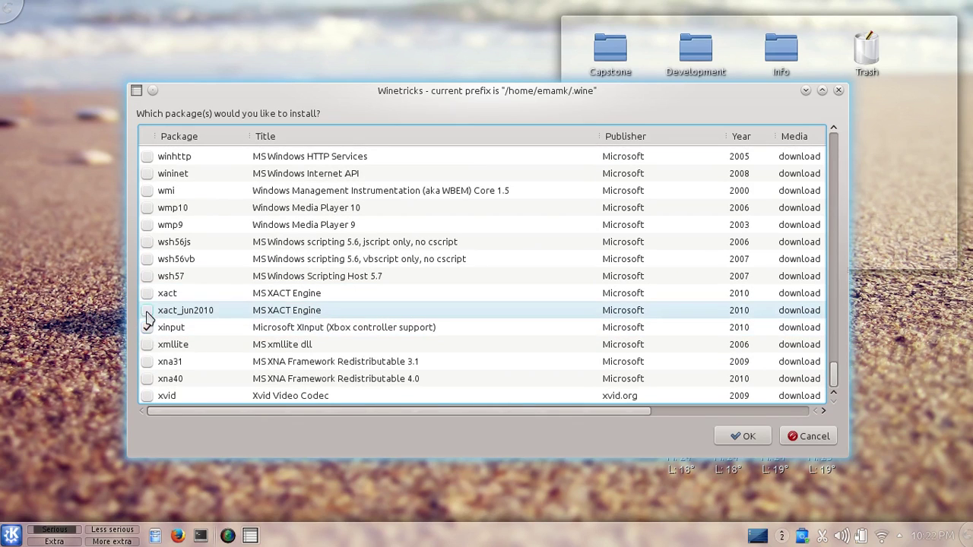
click(148, 294)
click(147, 362)
- Go back through the package list and add dotnet20 (MS .NET 2.0) to the selection
scroll(412, 279, up, 2)
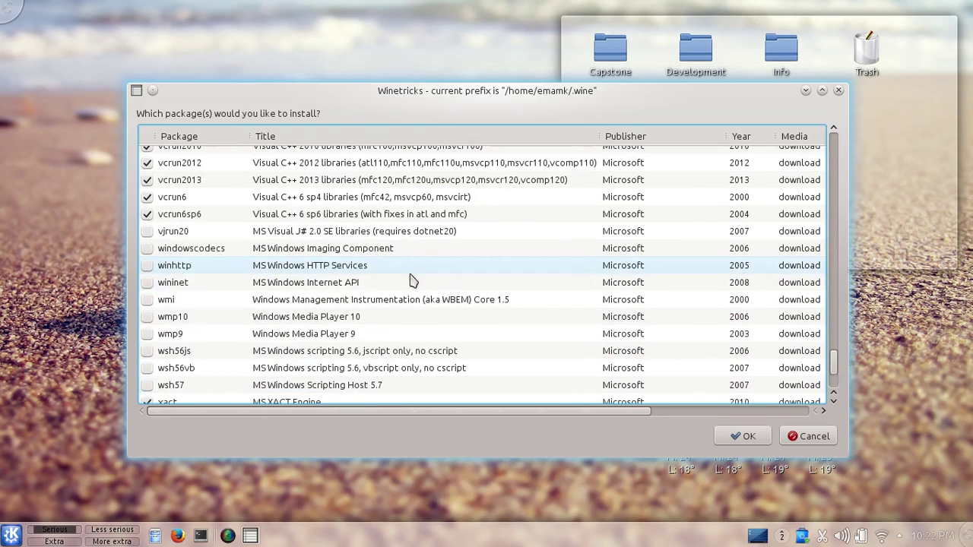
scroll(376, 285, up, 6)
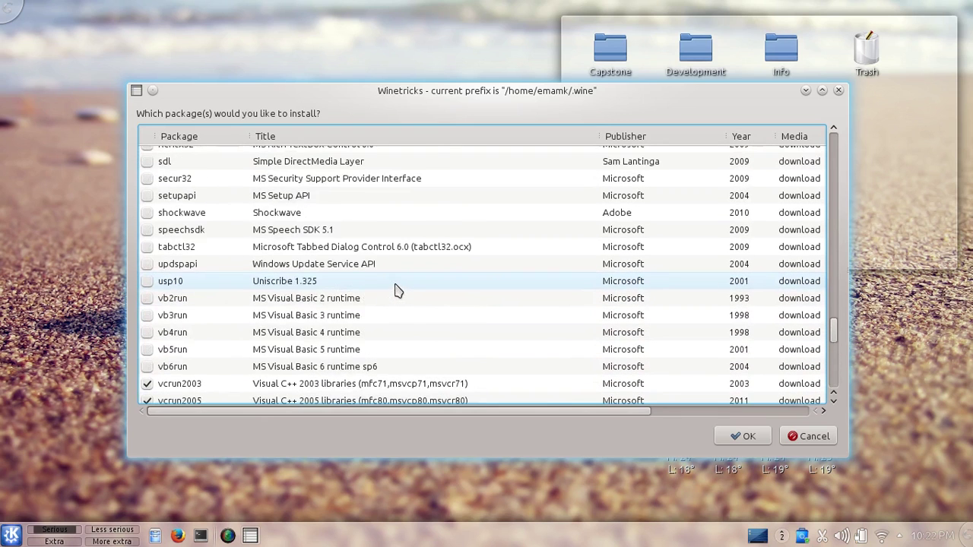
scroll(394, 291, up, 2)
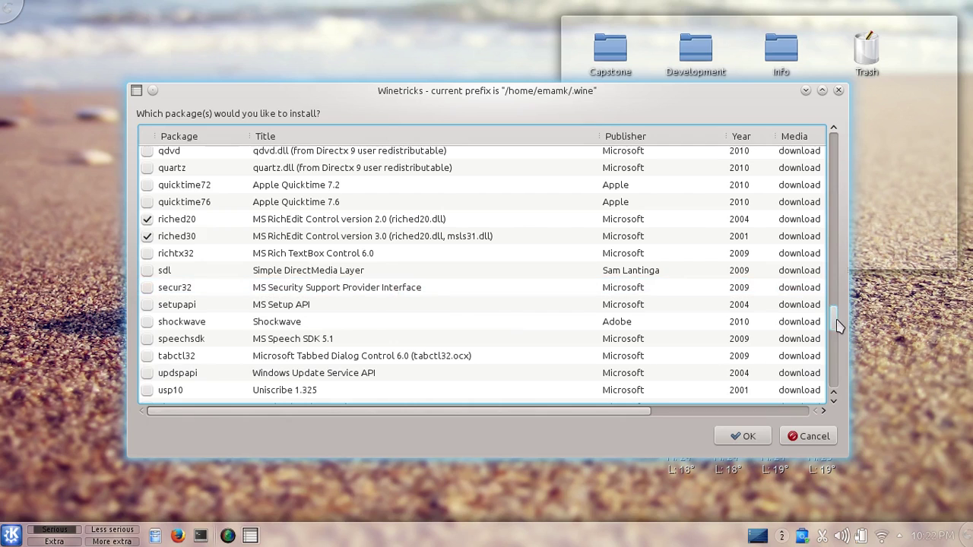
drag(836, 321, 827, 145)
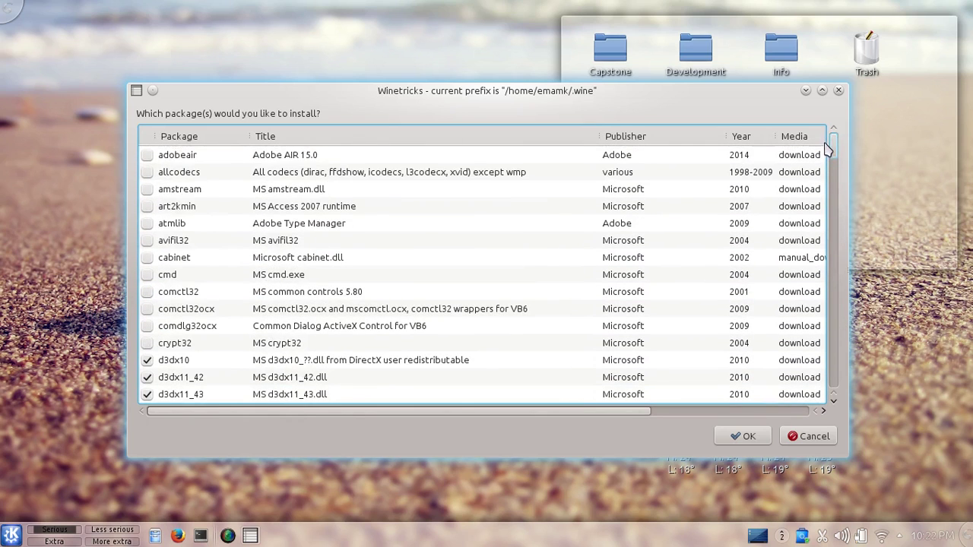
scroll(380, 304, down, 5)
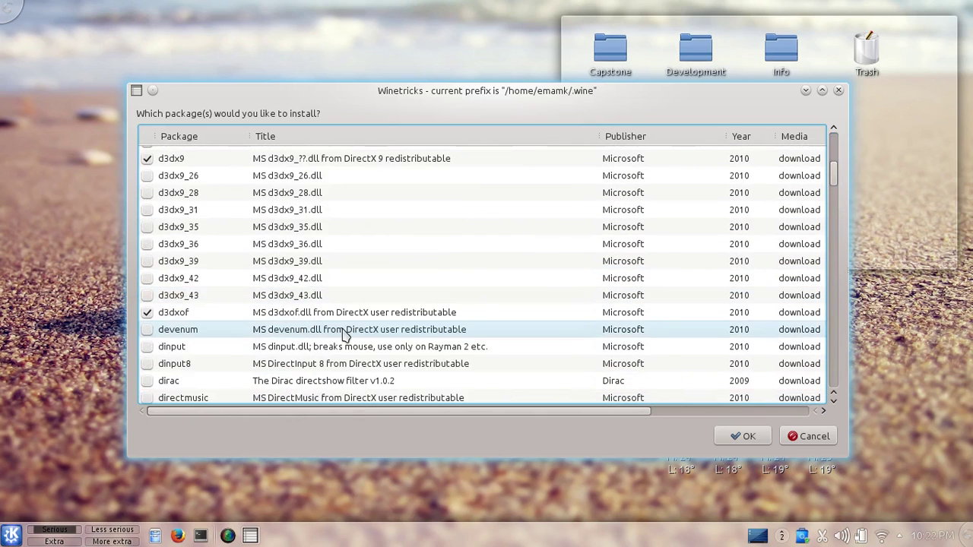
scroll(344, 335, down, 3)
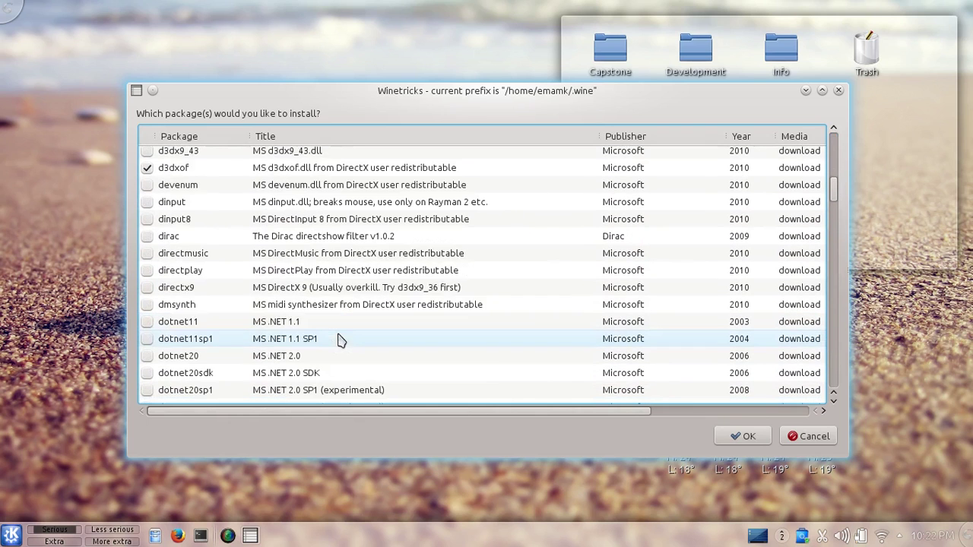
scroll(344, 335, down, 1)
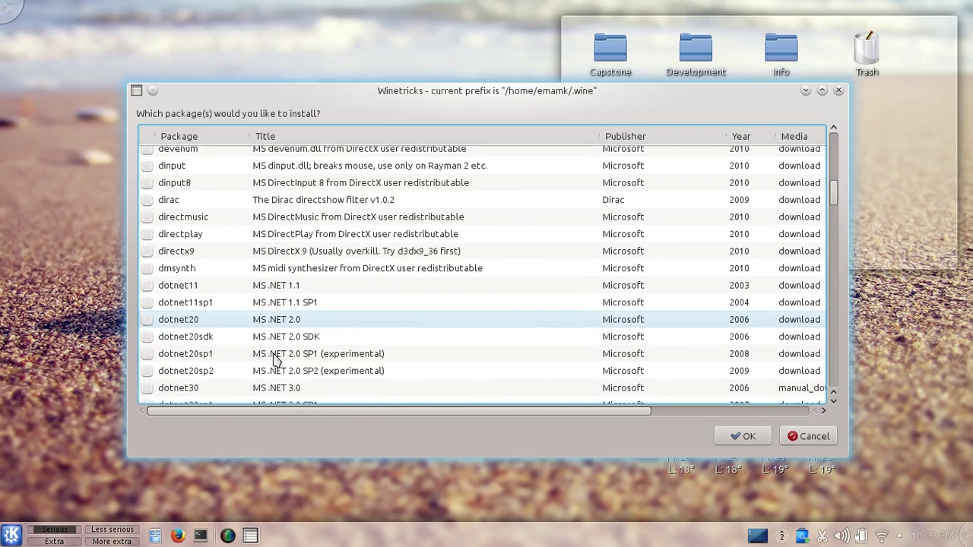
click(146, 320)
scroll(410, 255, down, 3)
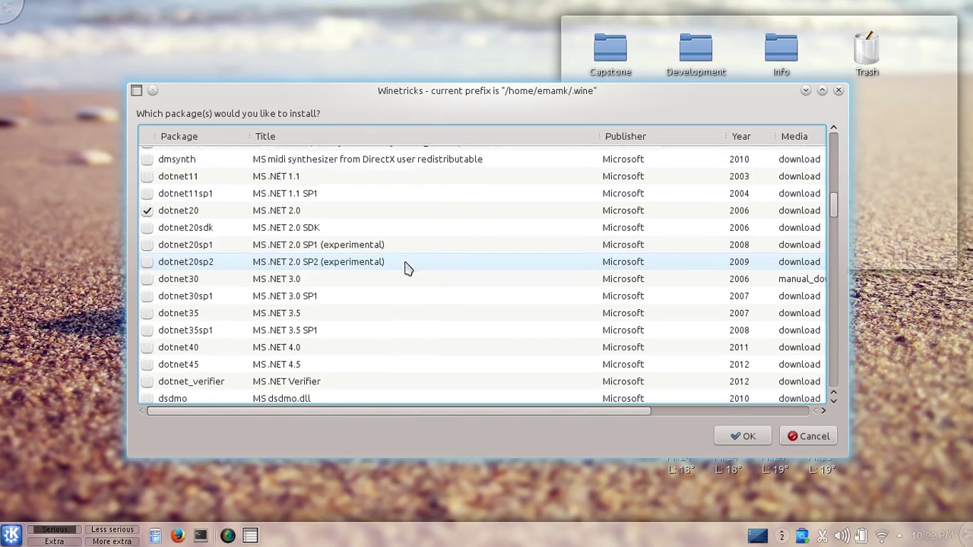
scroll(380, 277, down, 3)
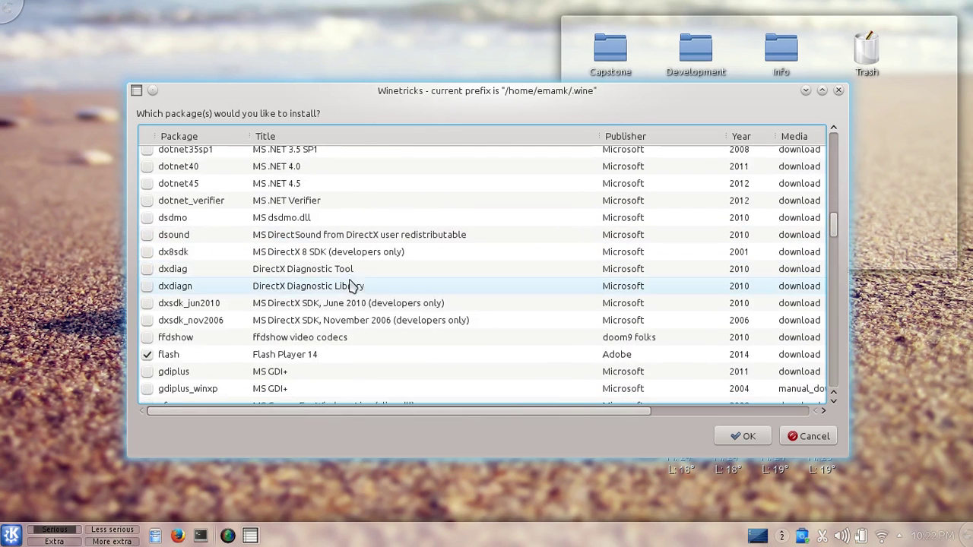
- Add the msscript (MS Windows Script Control) package to the selection
scroll(367, 295, down, 4)
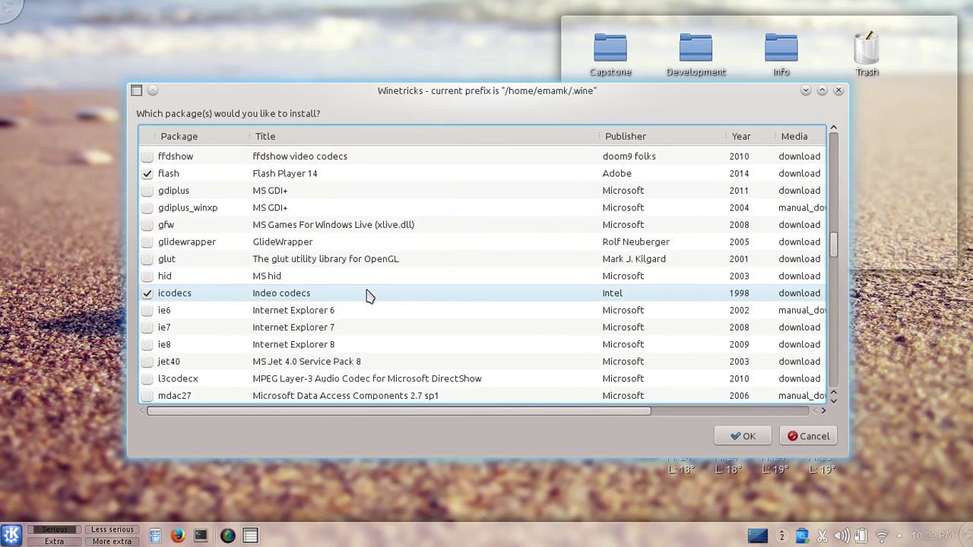
scroll(366, 294, down, 5)
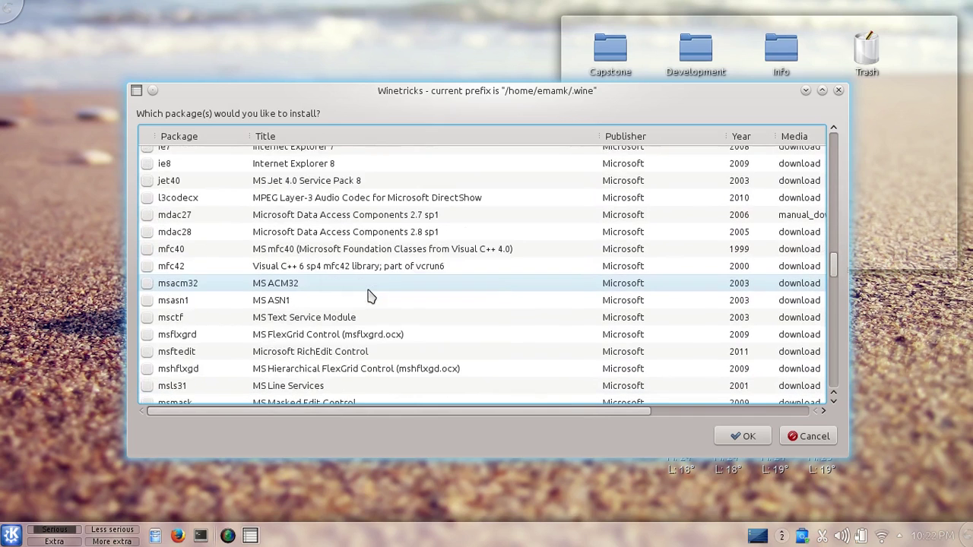
scroll(368, 296, down, 1)
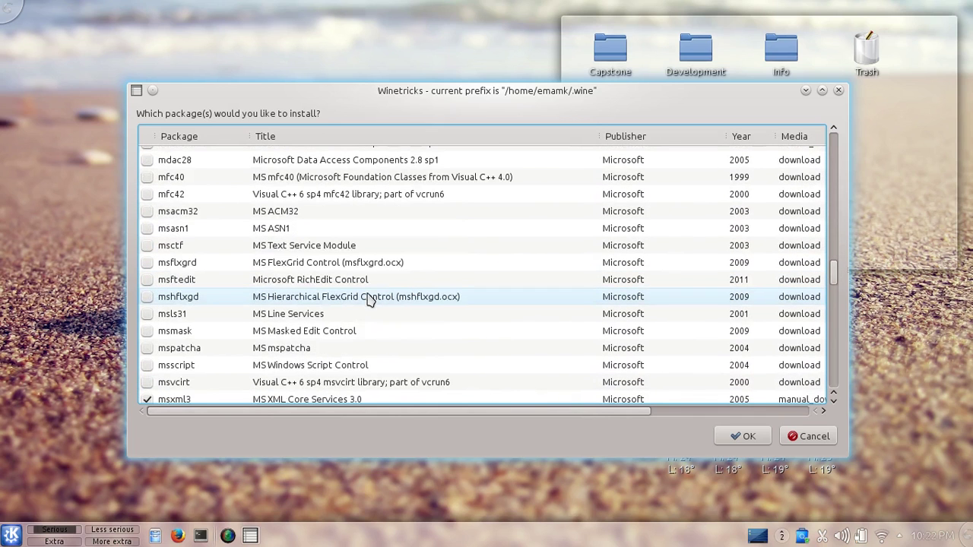
click(148, 366)
- Review the remaining package selections through to the end of the list and start installing the selected packages
scroll(304, 373, down, 3)
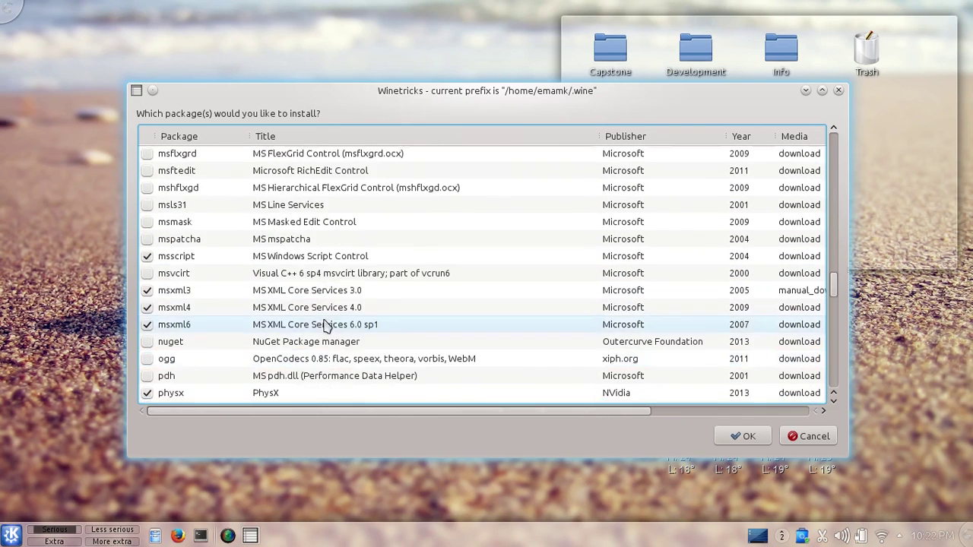
scroll(347, 380, down, 2)
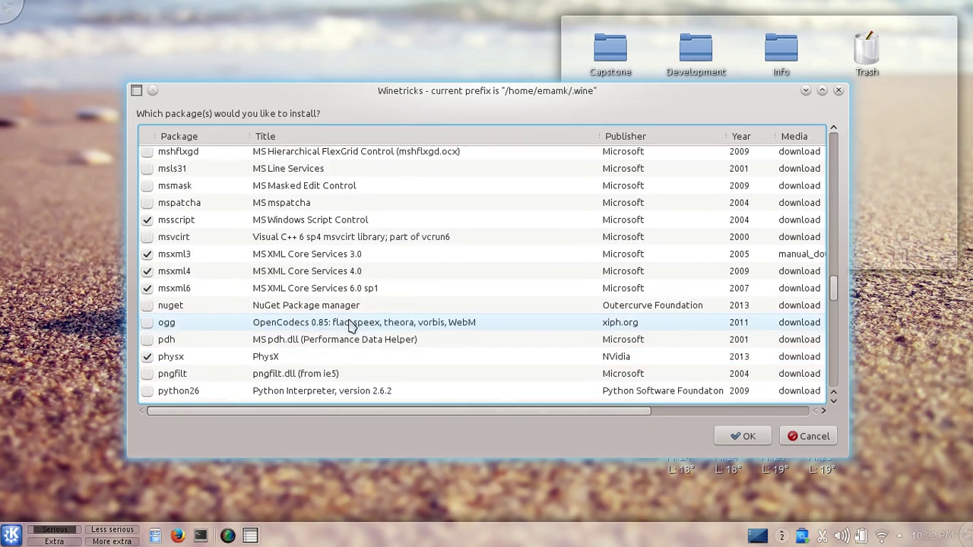
click(350, 390)
scroll(353, 357, down, 3)
scroll(361, 328, down, 2)
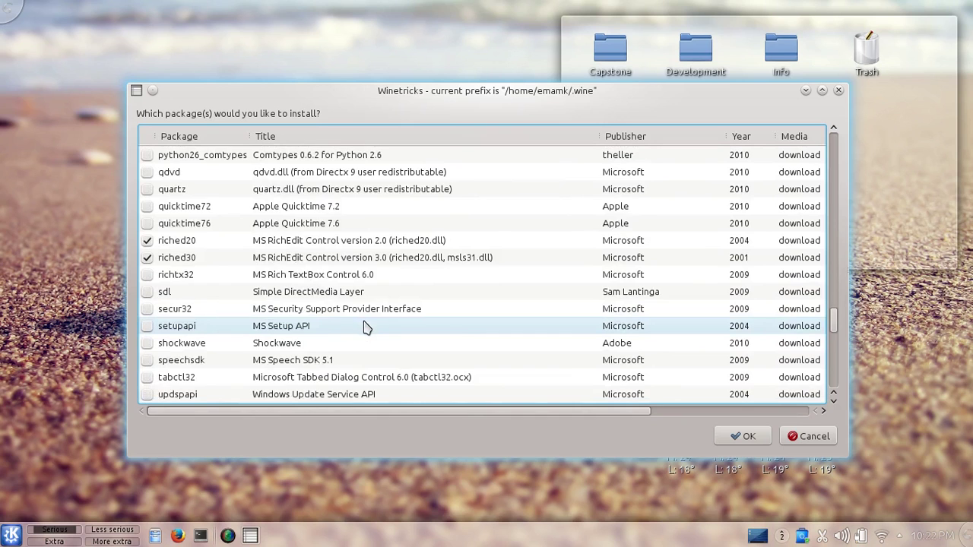
scroll(364, 327, down, 5)
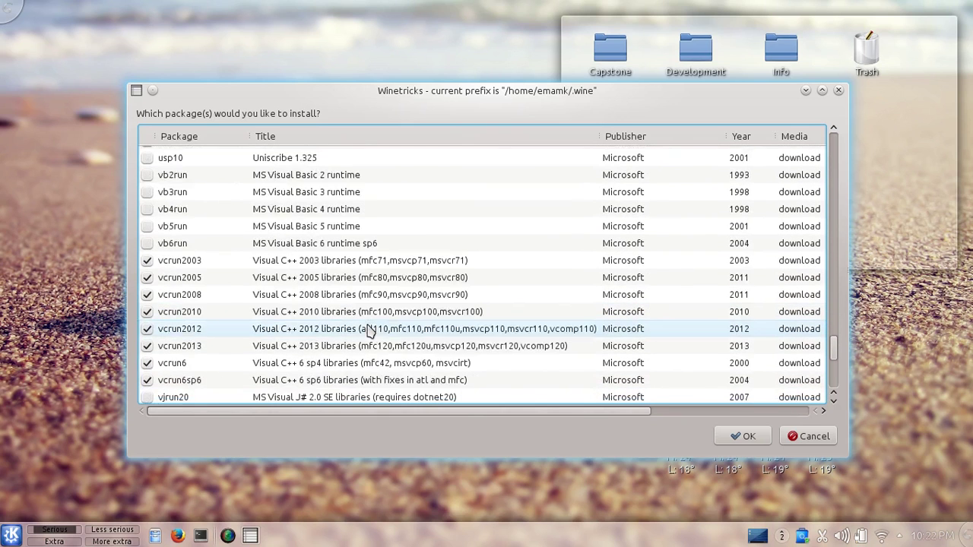
scroll(370, 329, down, 3)
scroll(372, 329, down, 1)
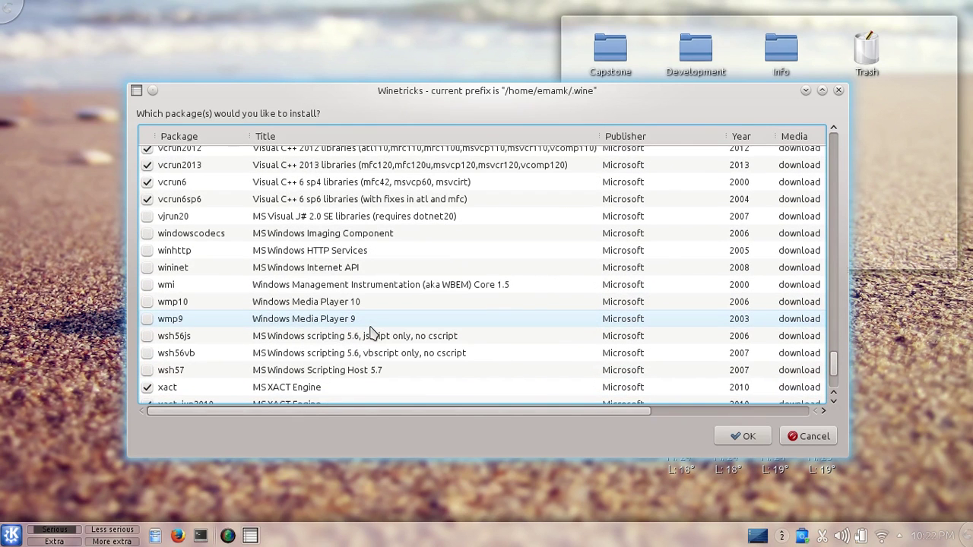
scroll(373, 334, down, 3)
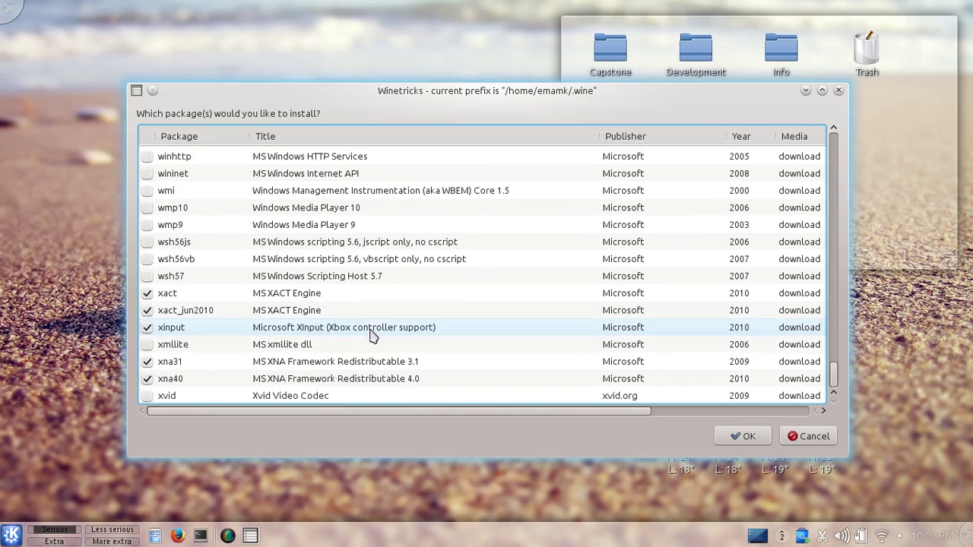
click(731, 438)
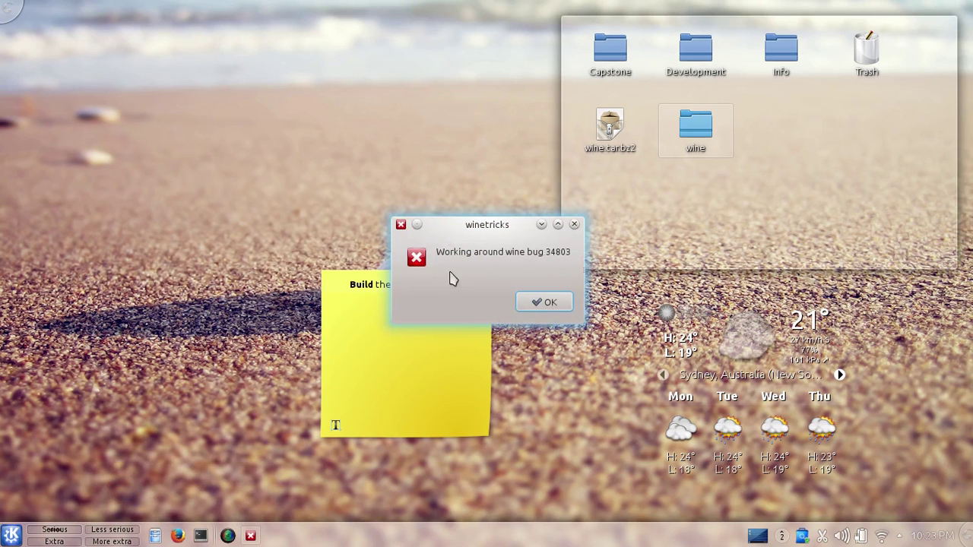
- Acknowledge the wine bug 34803 notice, accept the license agreement and start the Microsoft .NET Framework 2.0 installation
click(547, 302)
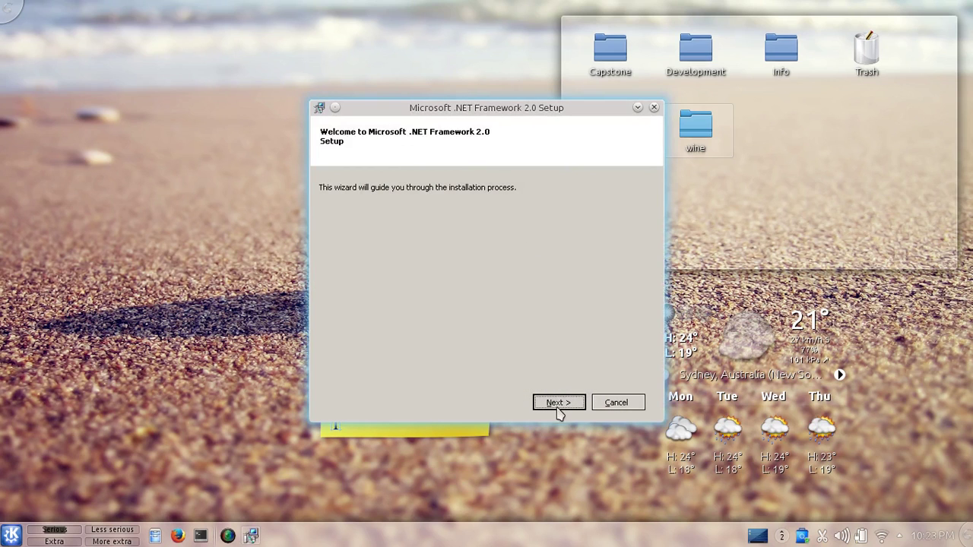
click(555, 404)
click(467, 376)
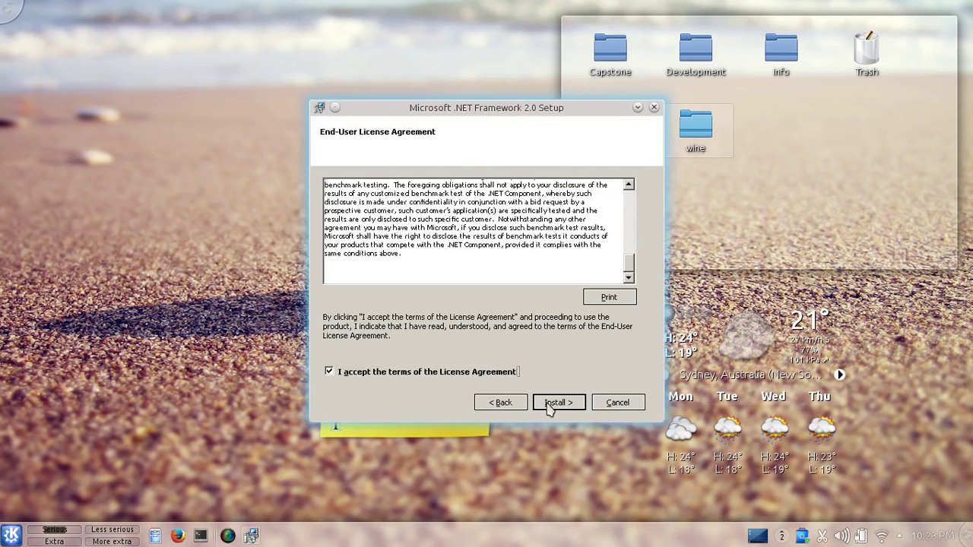
click(548, 403)
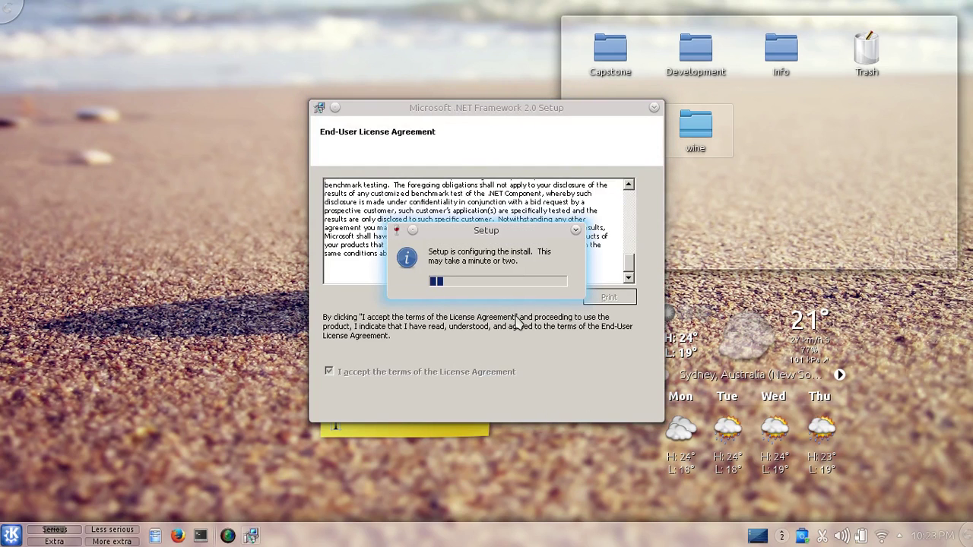
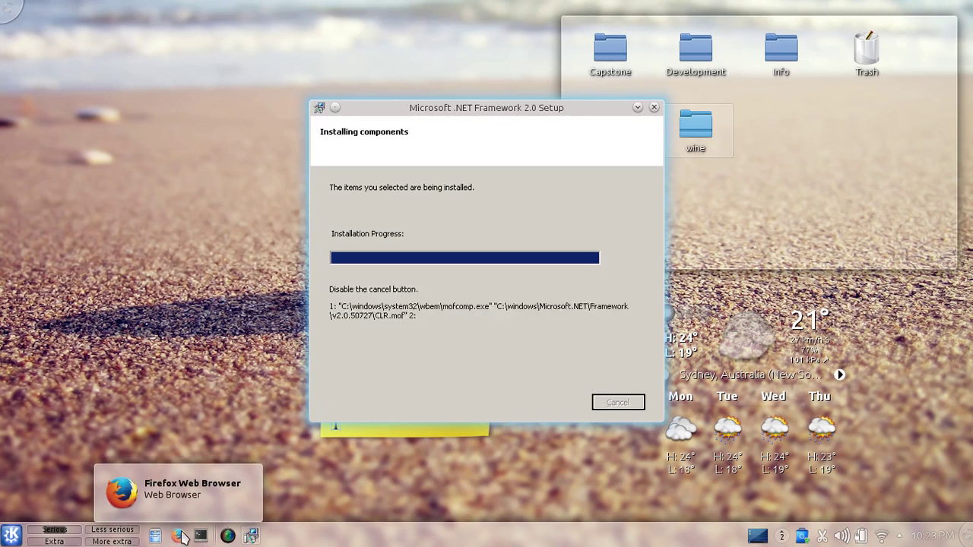
drag(180, 538, 262, 328)
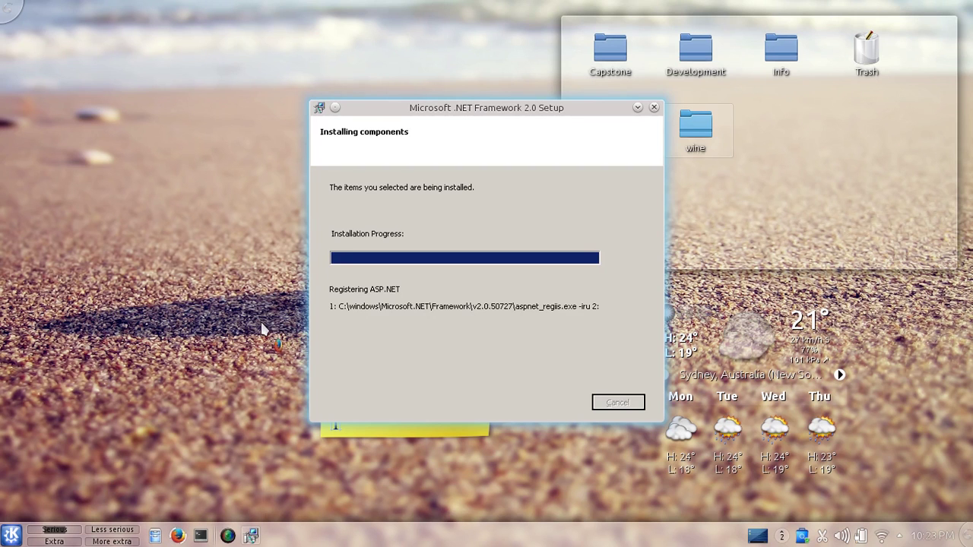
drag(261, 328, 262, 328)
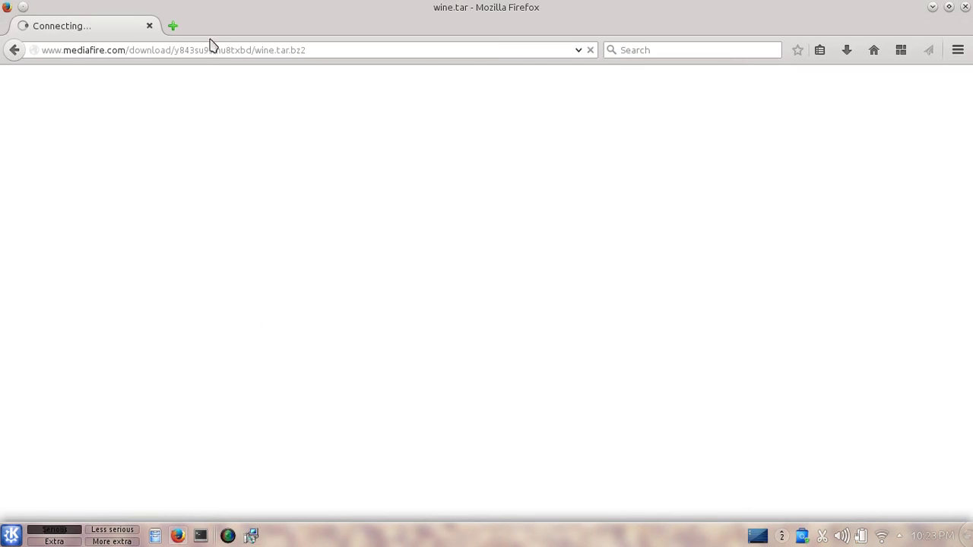
click(174, 26)
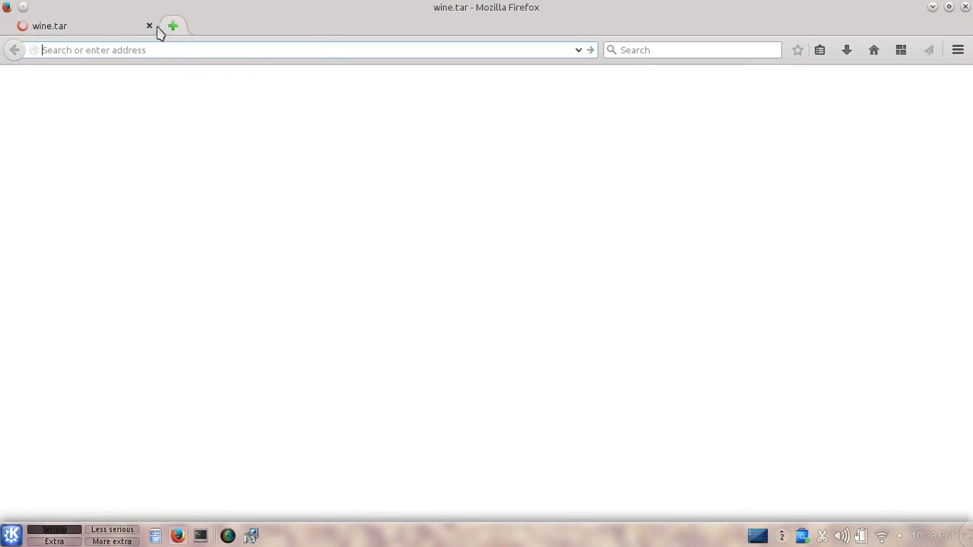
click(149, 26)
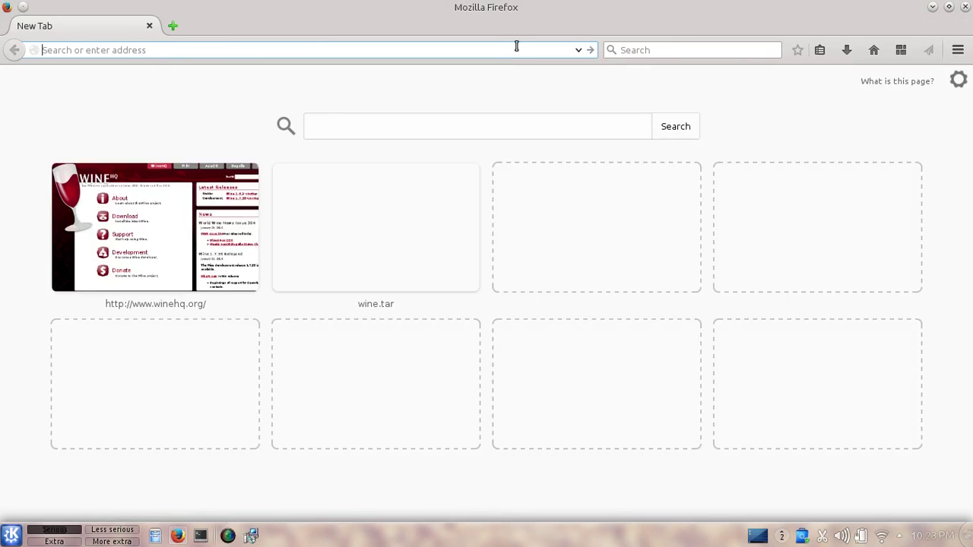
text(www.goog)
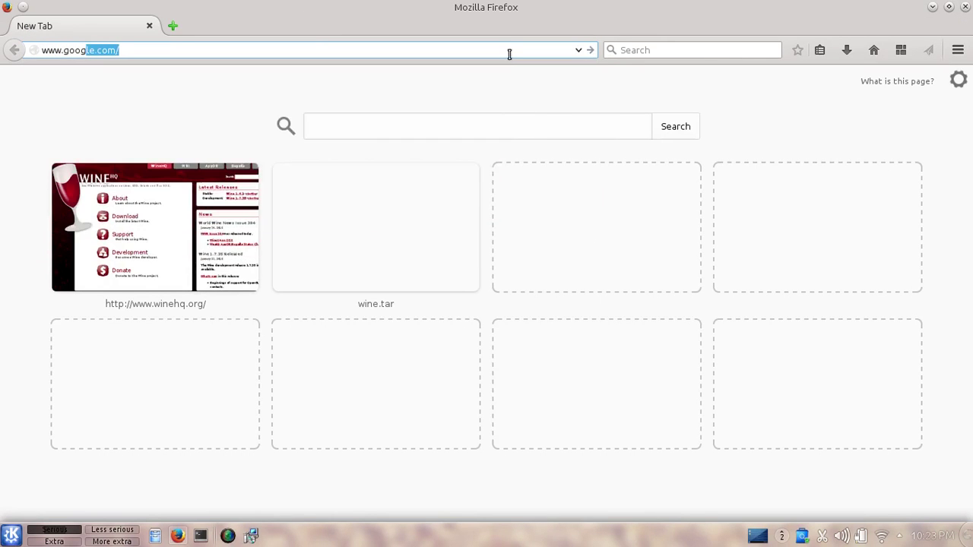
text(le.com)
key(Return)
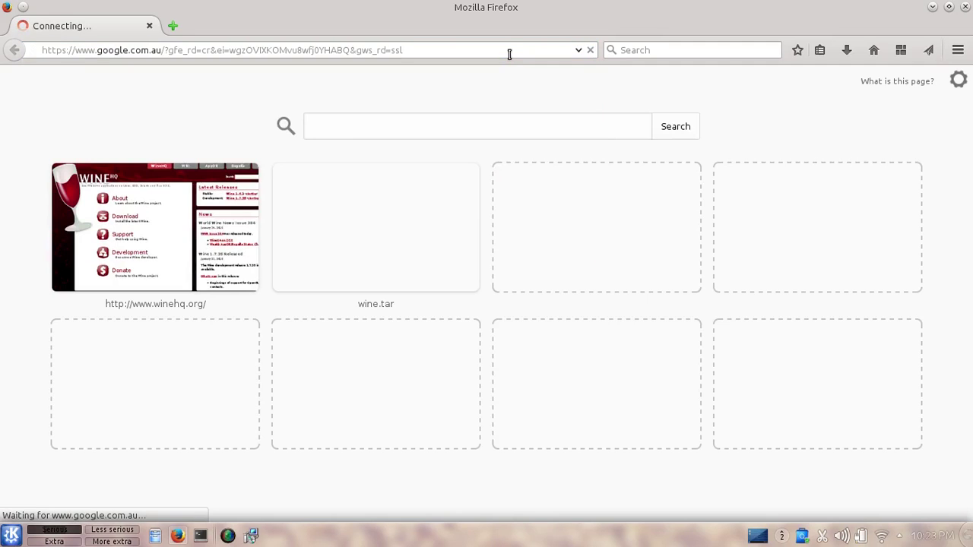
- Search Google for "gpu caps viewer" and open the oZone3D.Net result
text(gpu ca)
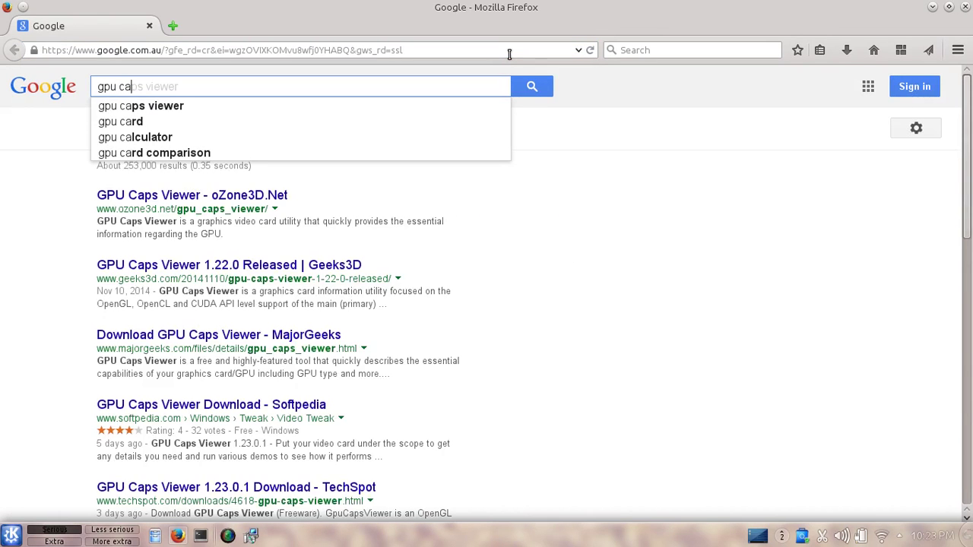
key(Down)
key(Return)
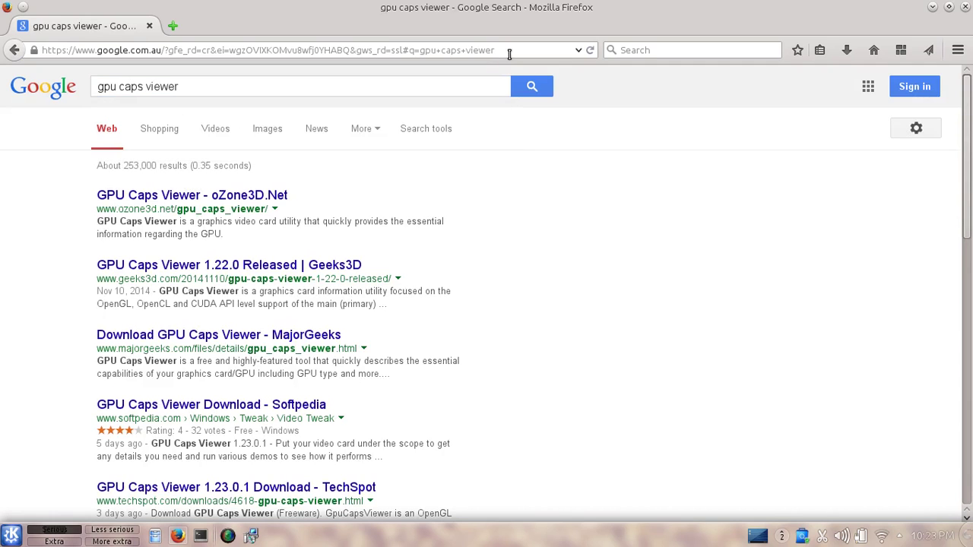
click(272, 195)
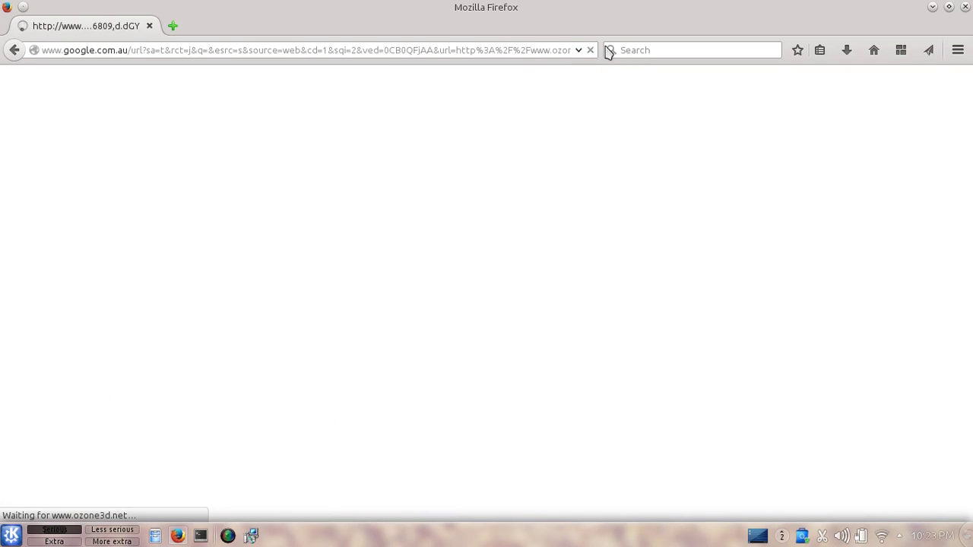
click(520, 48)
text(www)
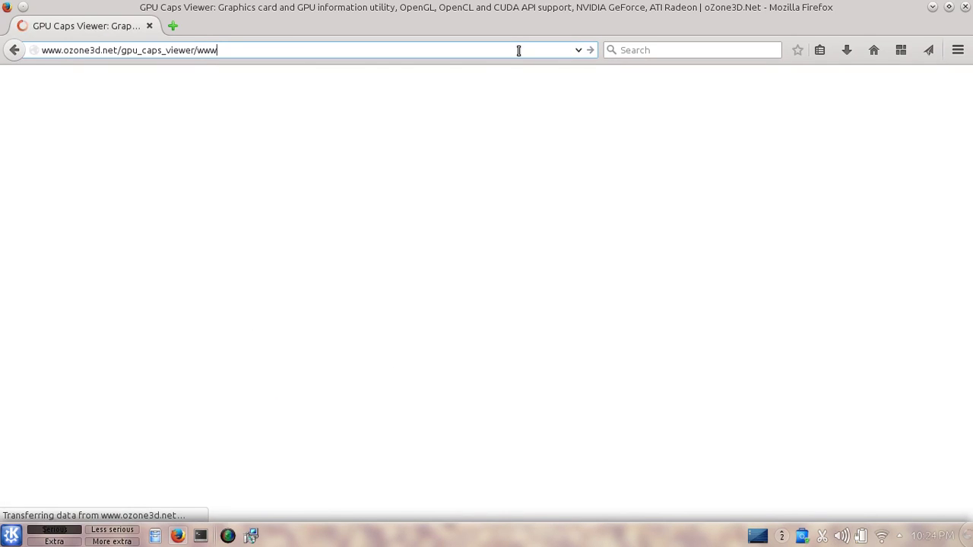
text(.goog)
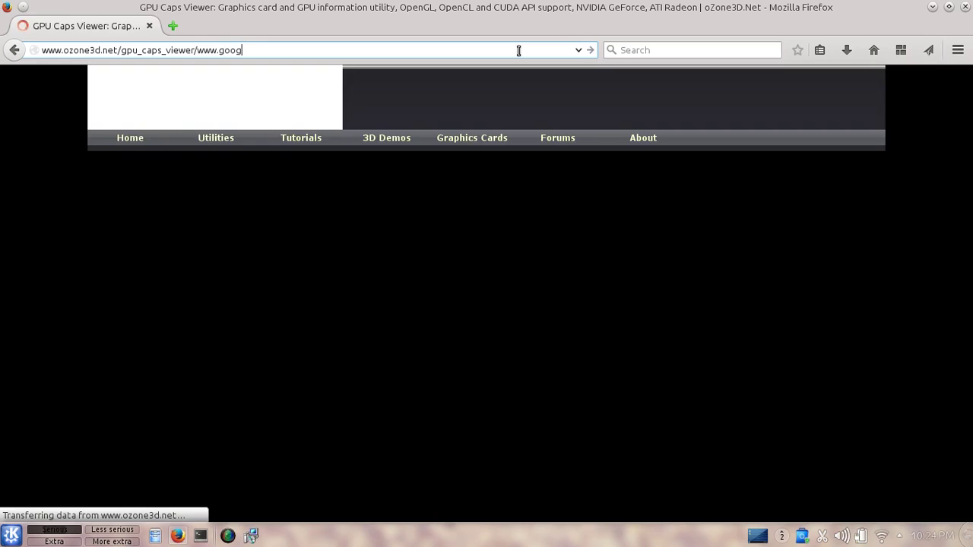
- Search the web for "firefox" and open Mozilla's Download Firefox result
click(652, 48)
text(firefox)
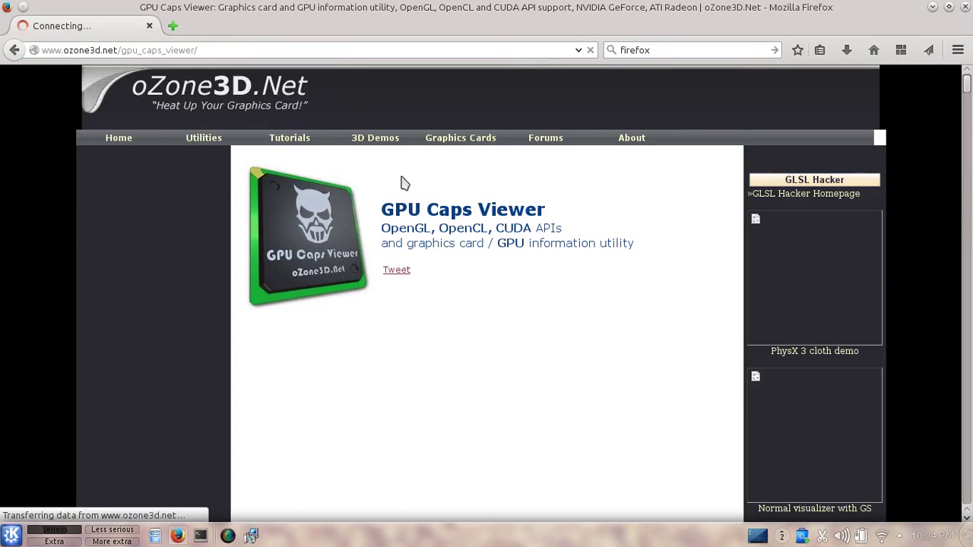
key(Return)
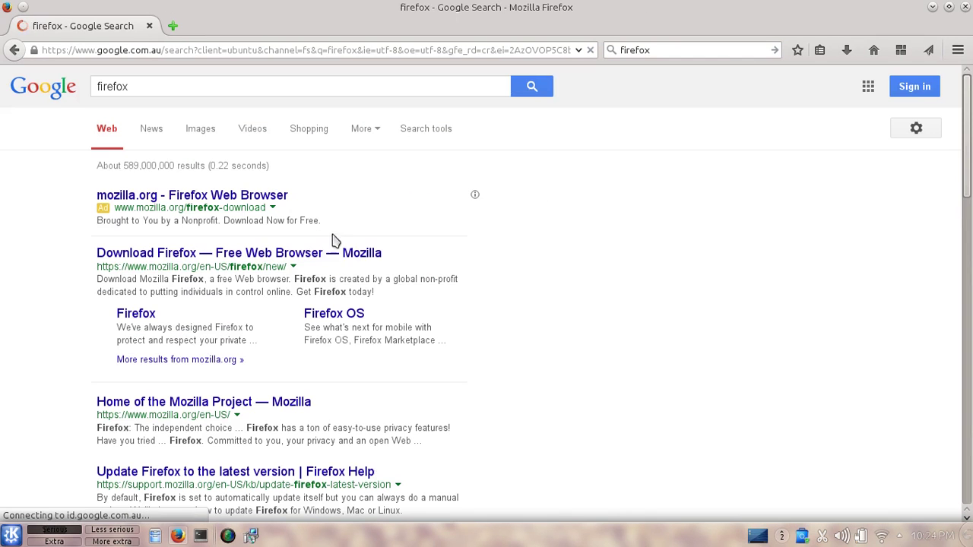
click(292, 261)
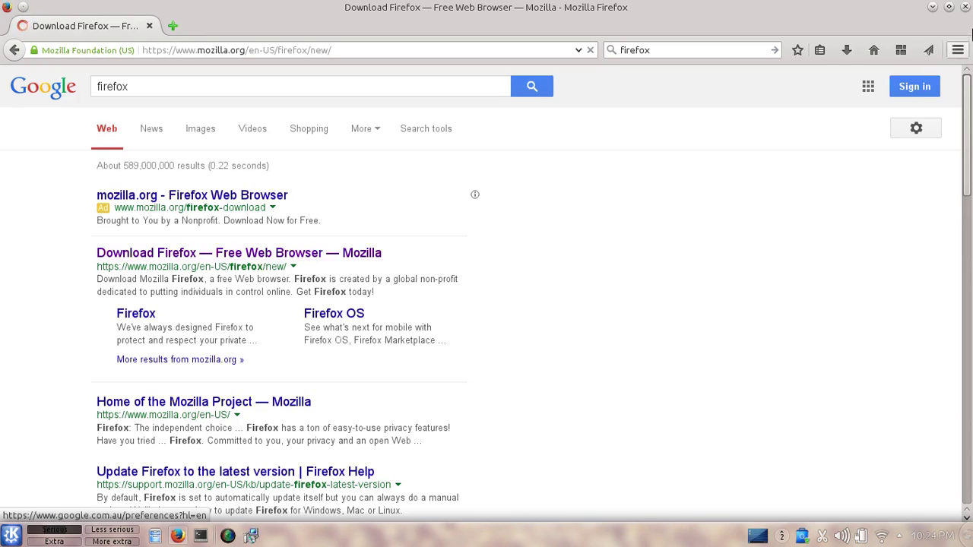
- Check the progress of the .NET Framework 2.0 installation and return to Firefox
click(932, 7)
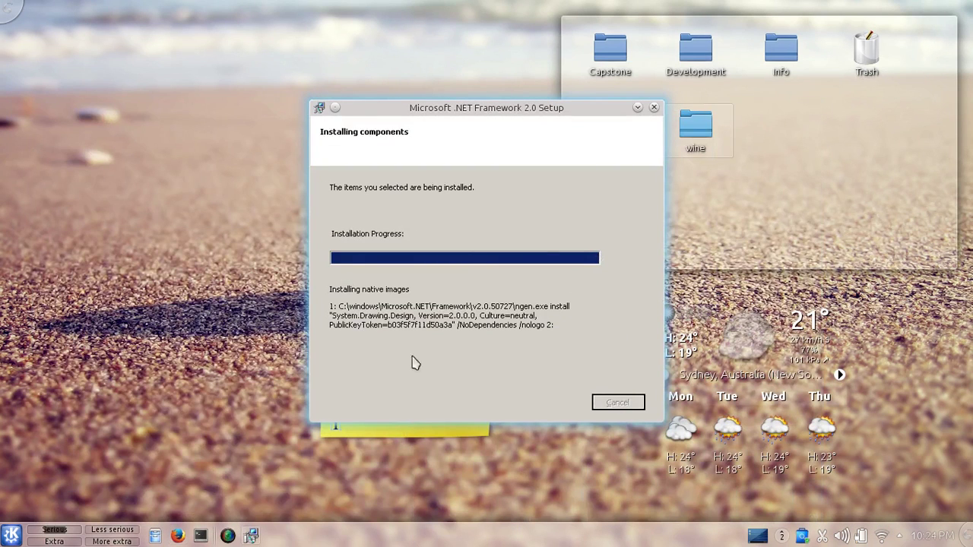
mouse_move(234, 538)
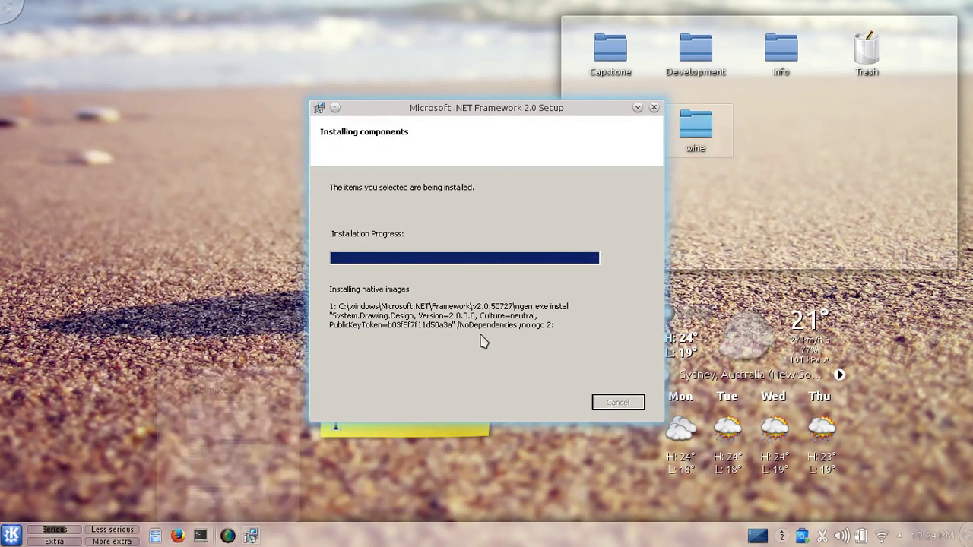
click(177, 536)
- Open Mozilla's page for downloading a fresh copy of Firefox and request the English (US) Windows installer
scroll(333, 272, down, 2)
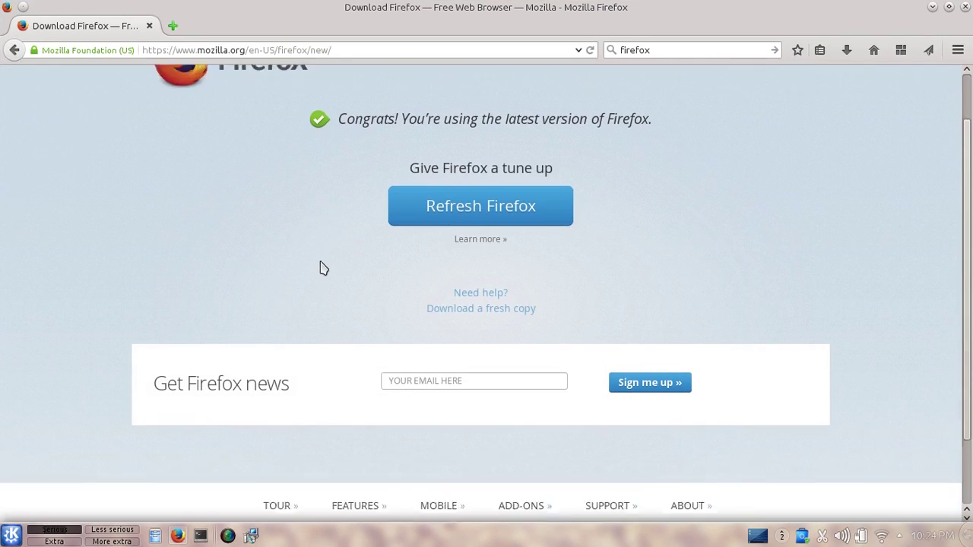
scroll(336, 280, up, 2)
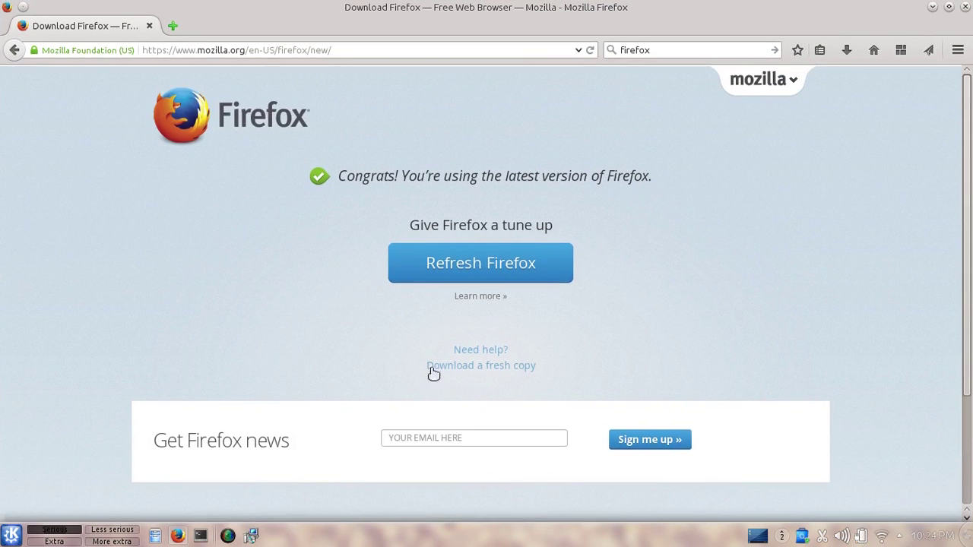
click(437, 370)
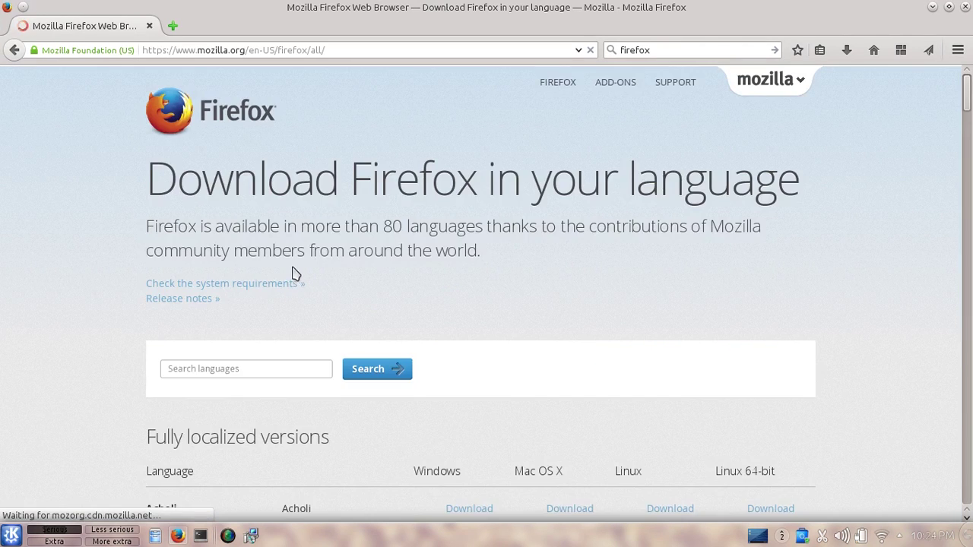
scroll(292, 273, down, 5)
scroll(407, 272, down, 10)
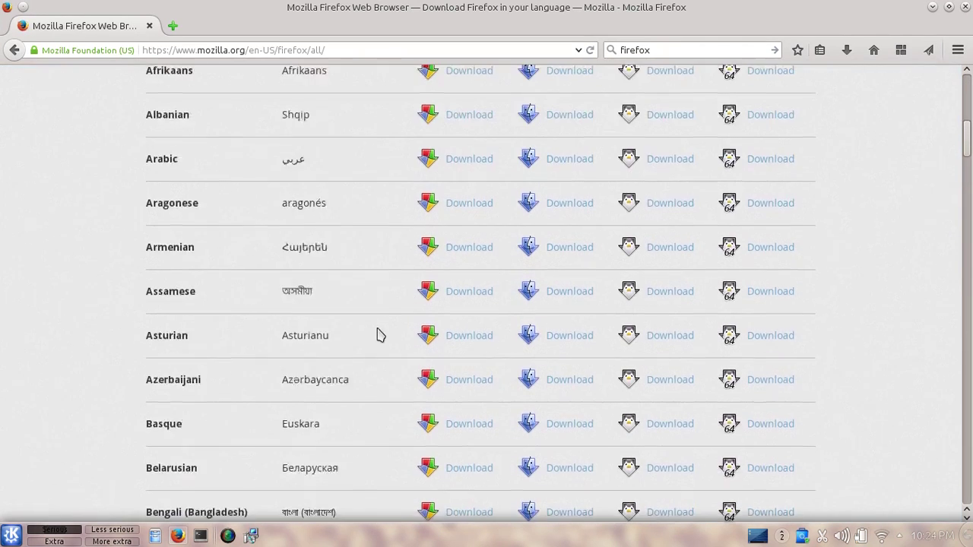
scroll(358, 341, down, 15)
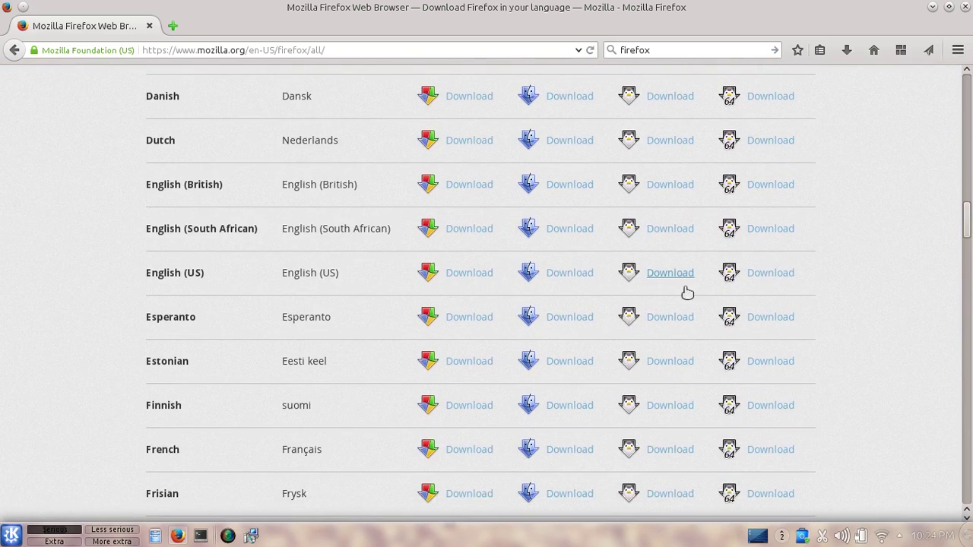
click(469, 273)
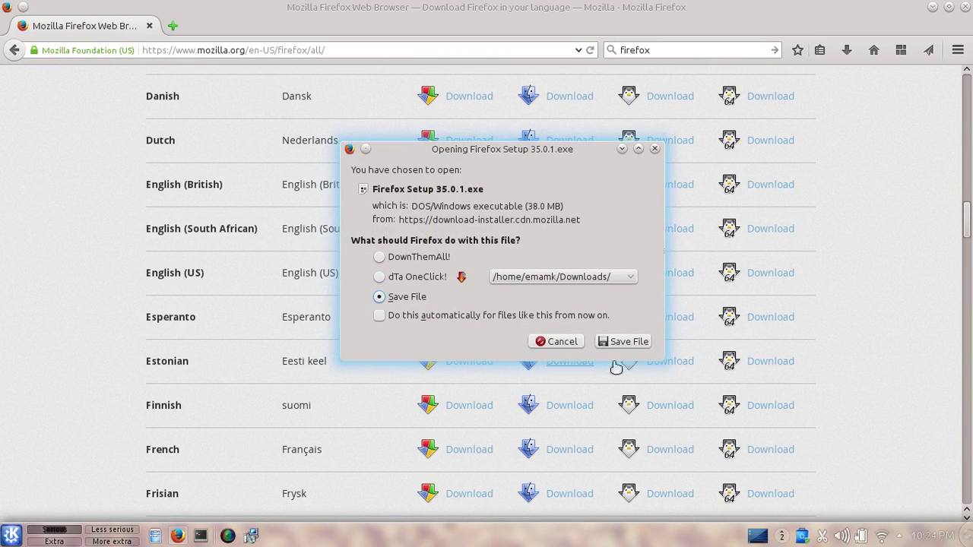
- Download Firefox Setup 35.0.1.exe to the Desktop folder with DownThemAll!, and put the browser and download windows away
click(626, 344)
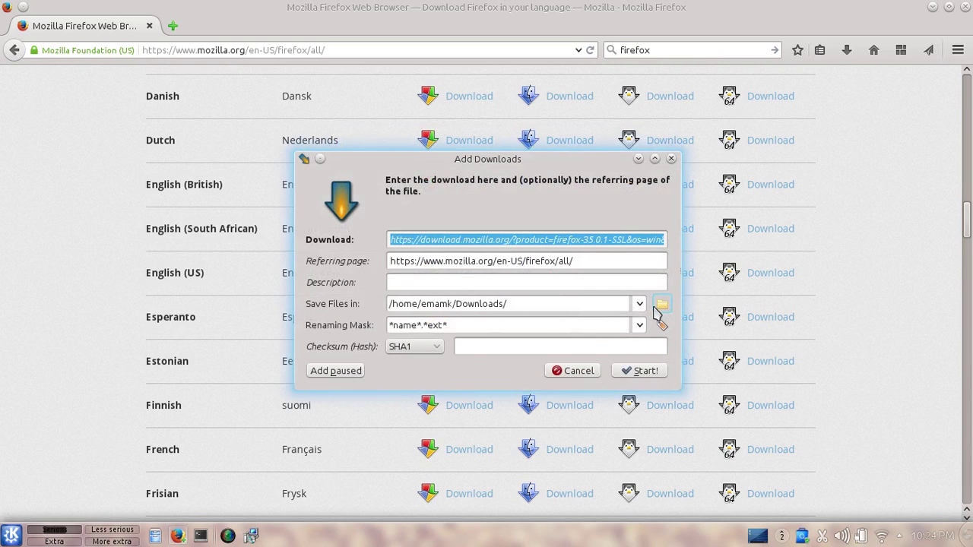
click(660, 306)
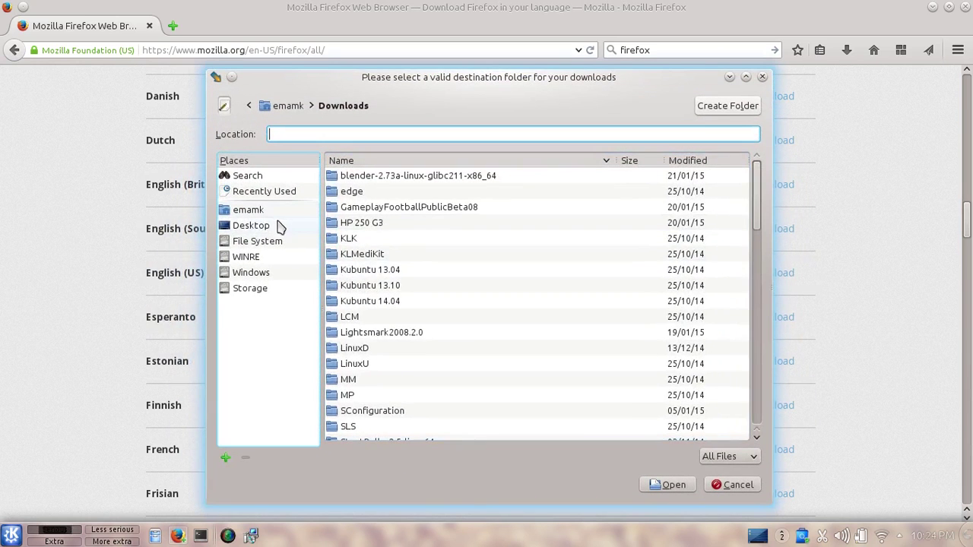
click(266, 226)
click(672, 485)
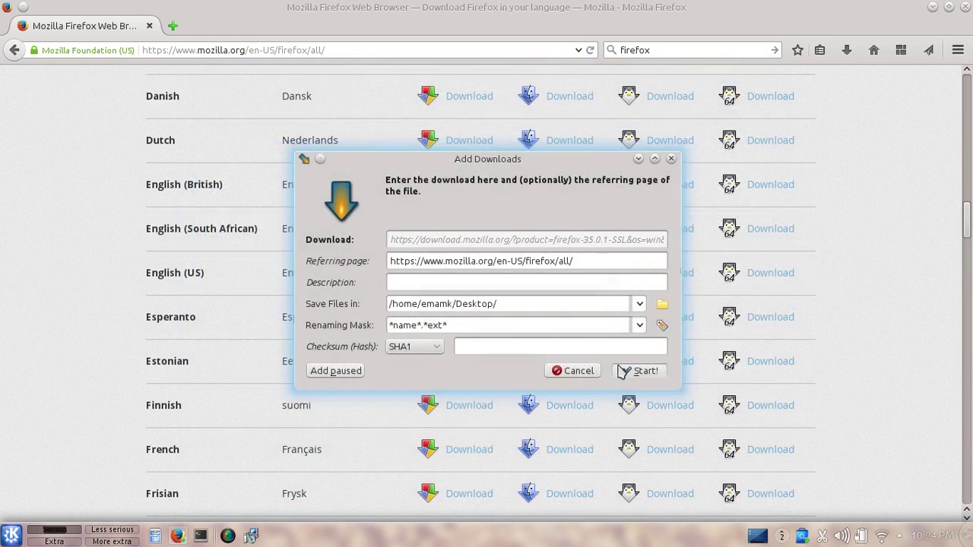
click(639, 371)
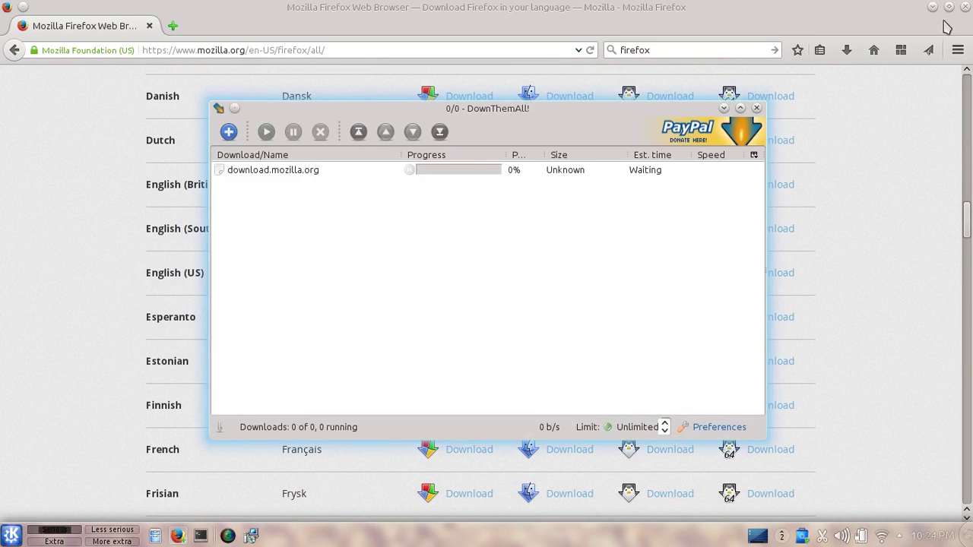
click(965, 7)
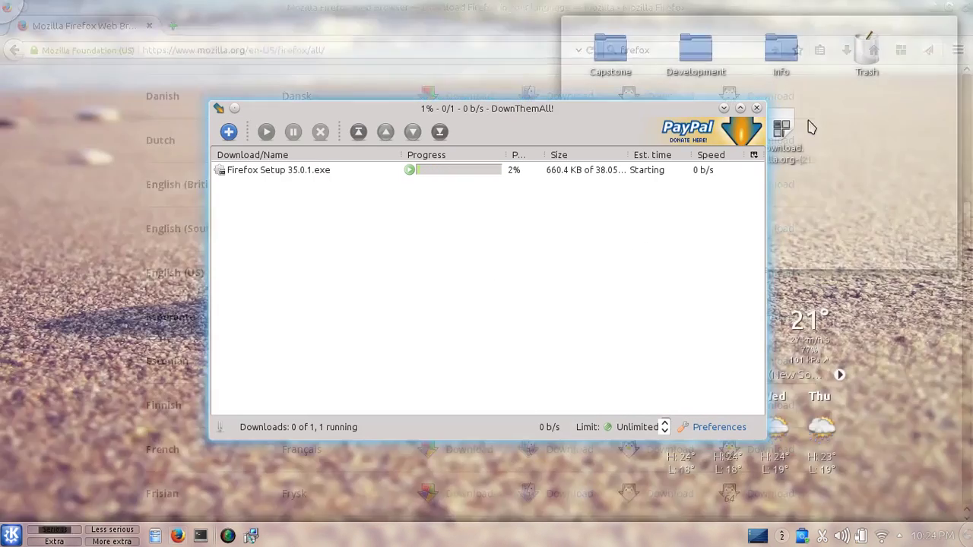
click(726, 108)
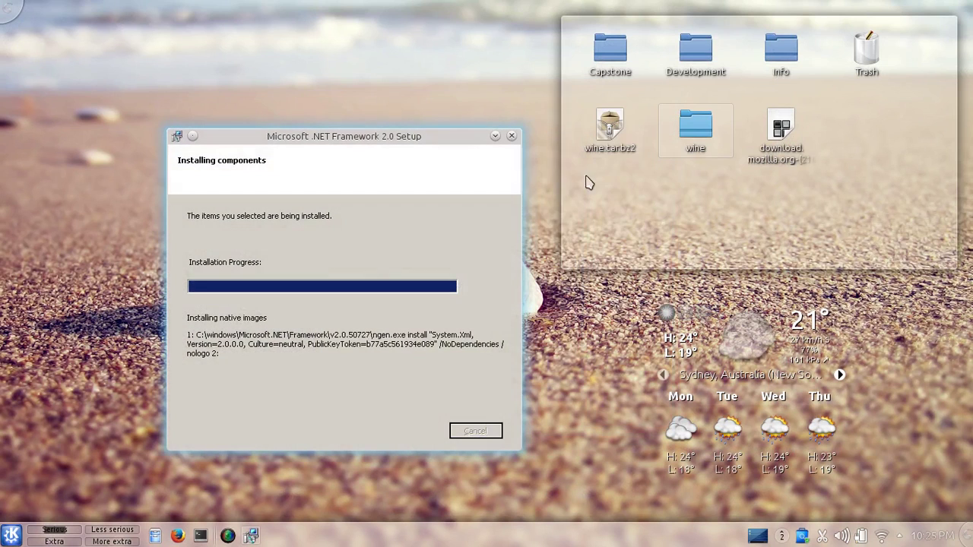
- Look inside the desktop's wine folder and reposition the .NET Framework 2.0 Setup window
click(697, 143)
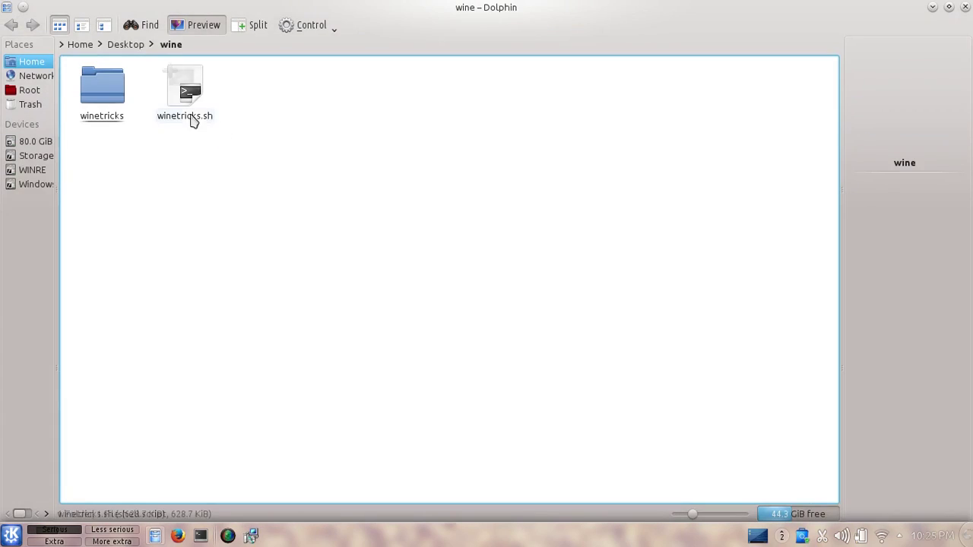
drag(190, 119, 918, 62)
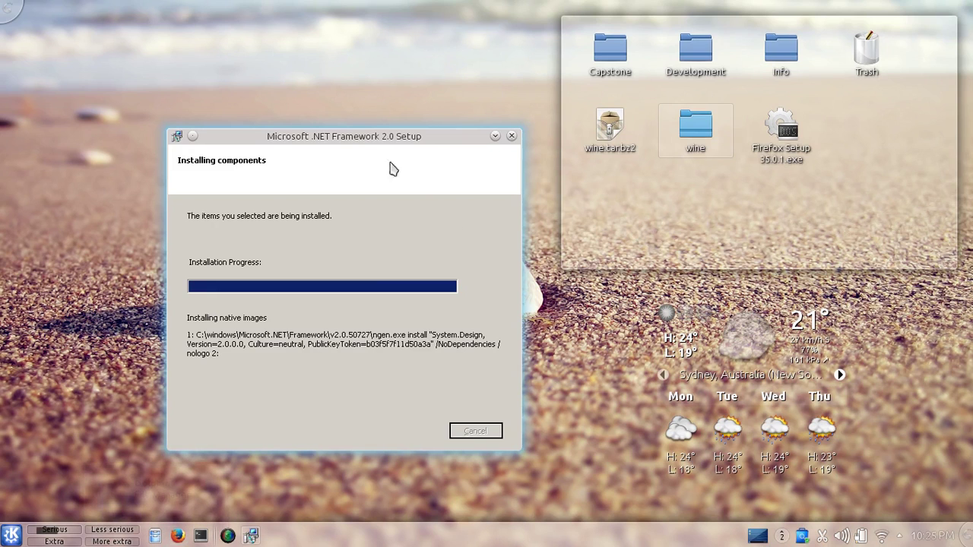
drag(380, 147, 402, 130)
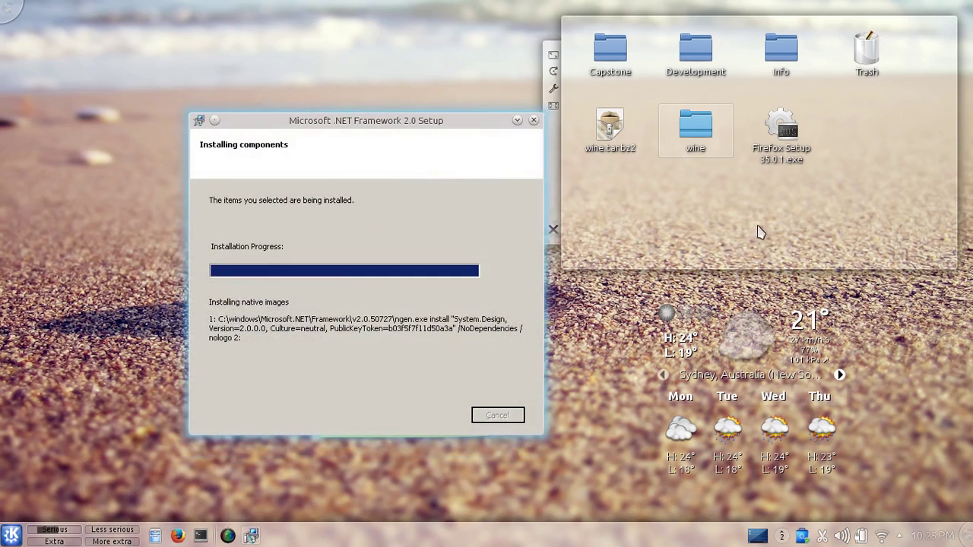
- Check the Firefox Setup download in DownThemAll! and close the download manager
click(179, 536)
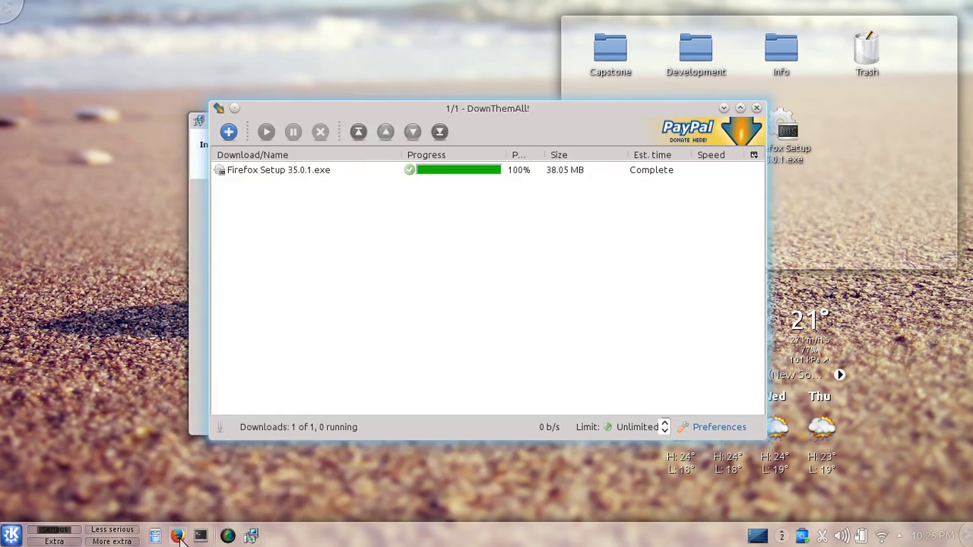
click(756, 108)
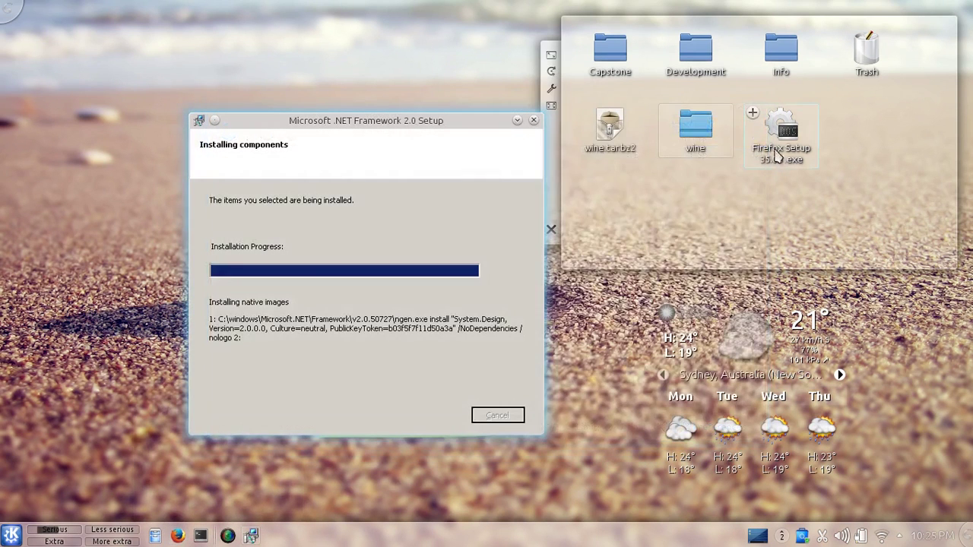
drag(830, 202, 808, 189)
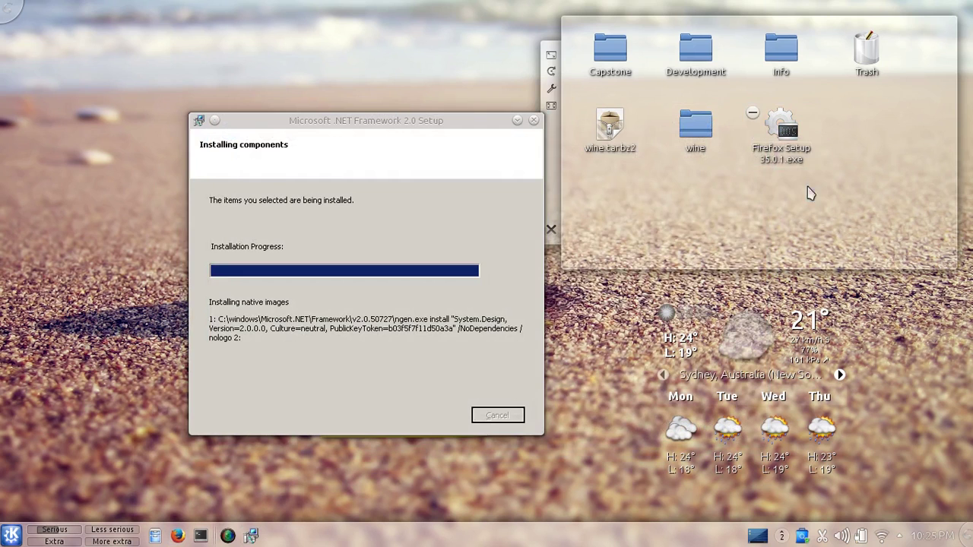
- Make Wine Windows Program Loader the preferred application for DOS/Windows executables and finish the .NET Framework 2.0 setup
right_click(778, 139)
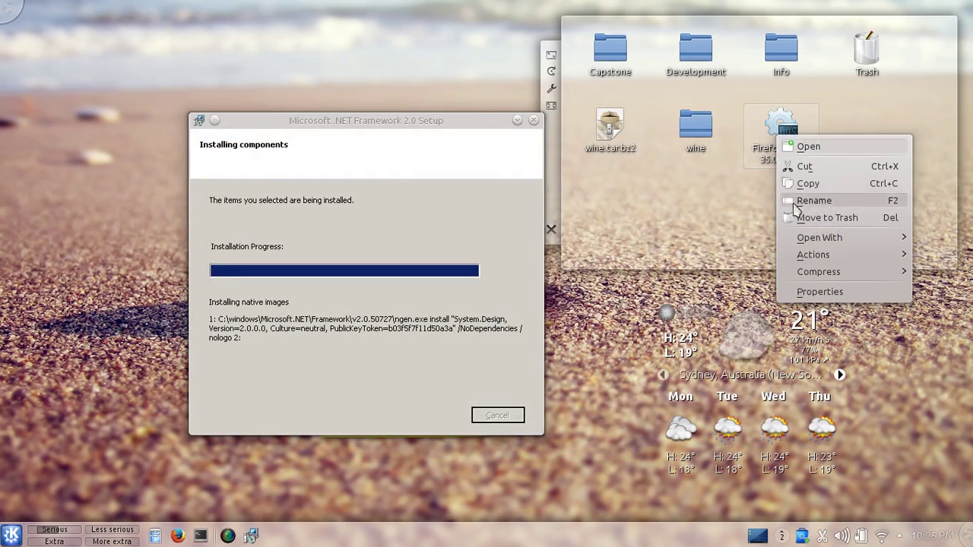
click(816, 293)
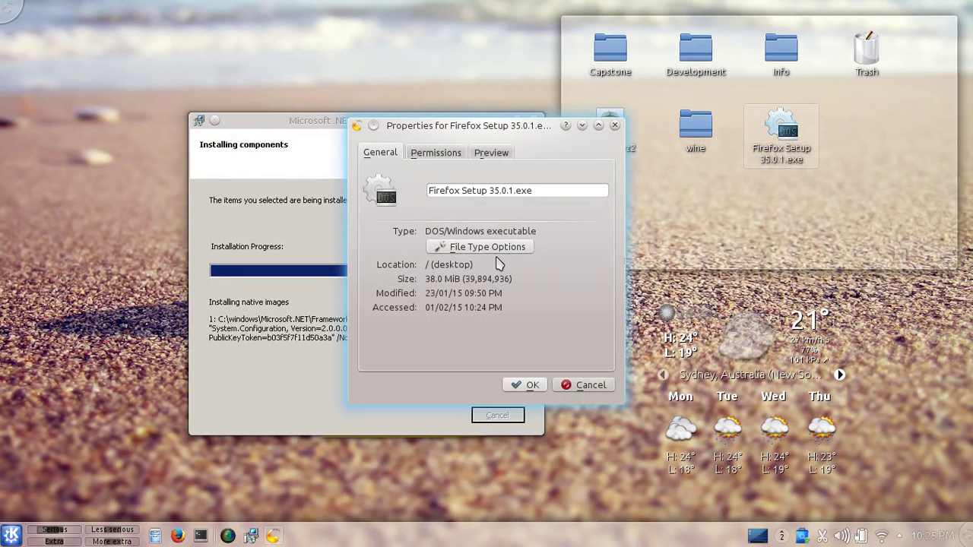
click(498, 248)
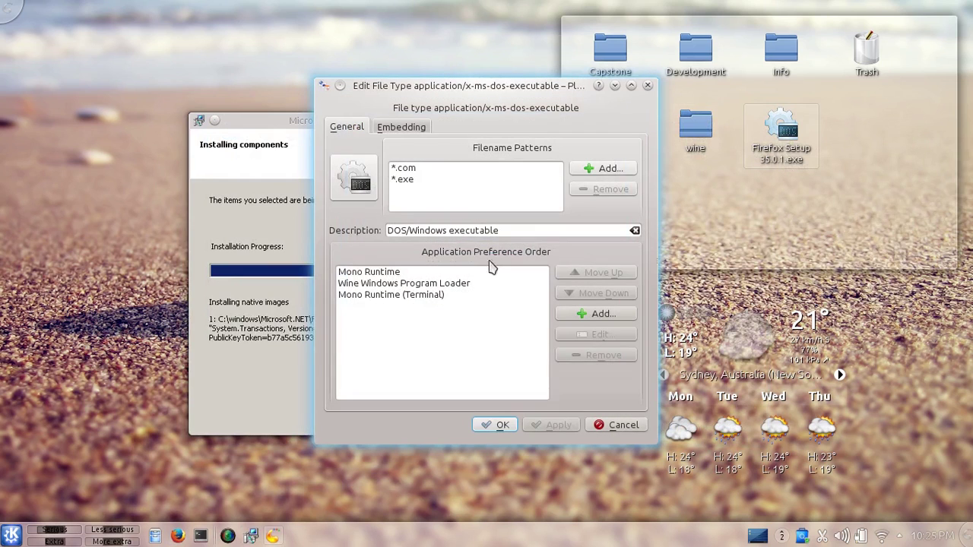
click(423, 284)
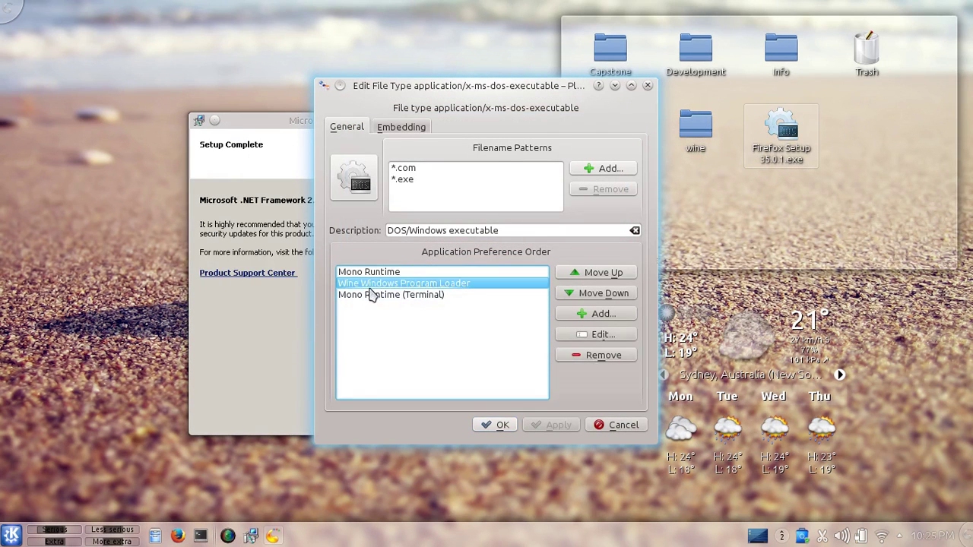
click(577, 275)
click(555, 424)
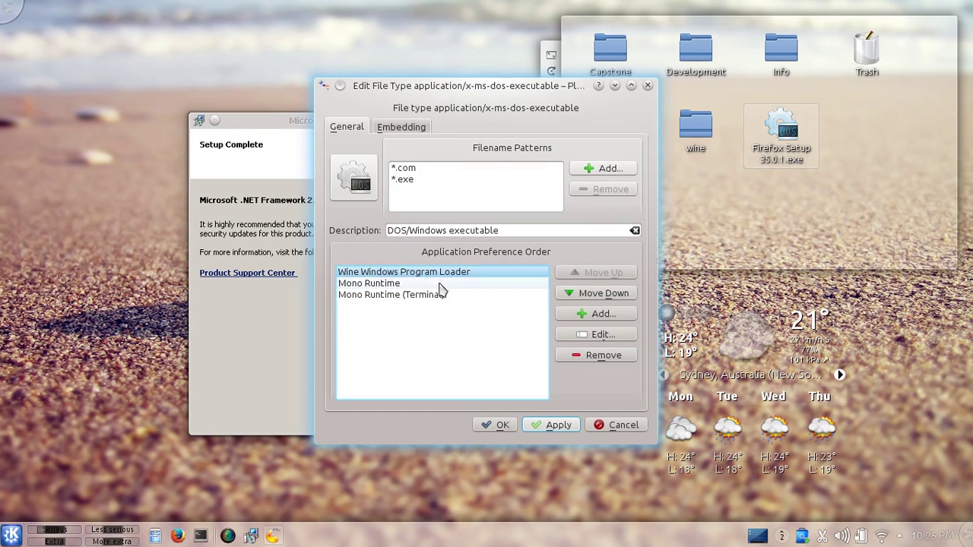
click(495, 425)
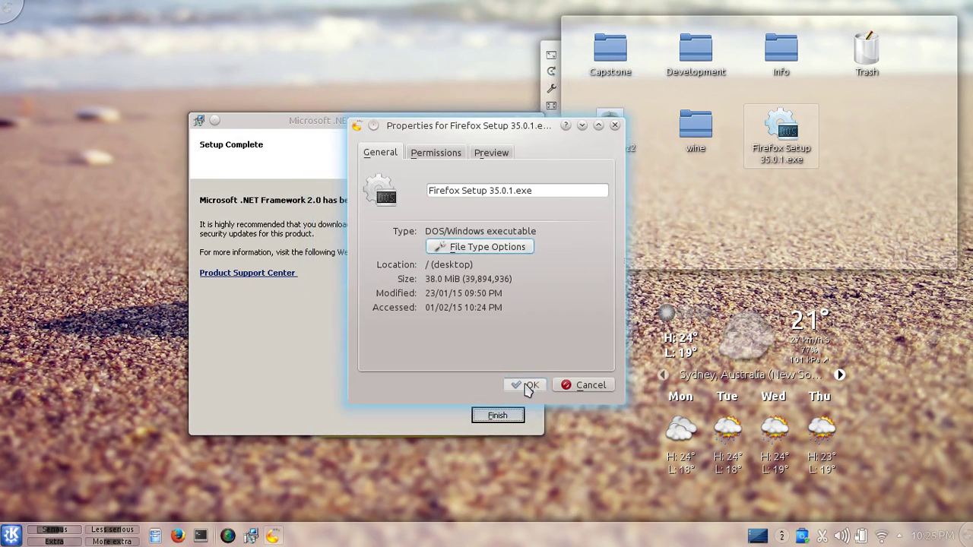
click(513, 384)
click(497, 415)
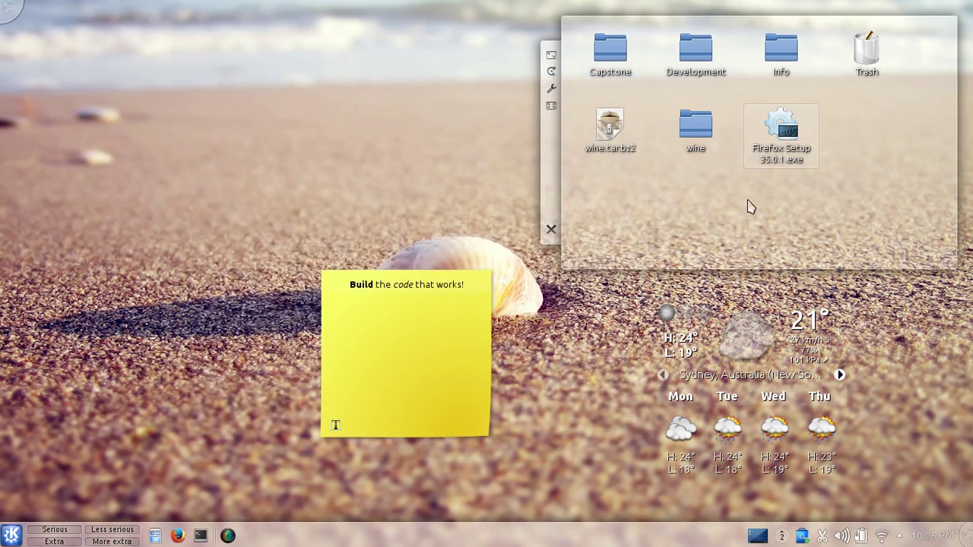
- Check which applications are offered for opening Firefox Setup 35.0.1.exe
right_click(776, 146)
mouse_move(813, 250)
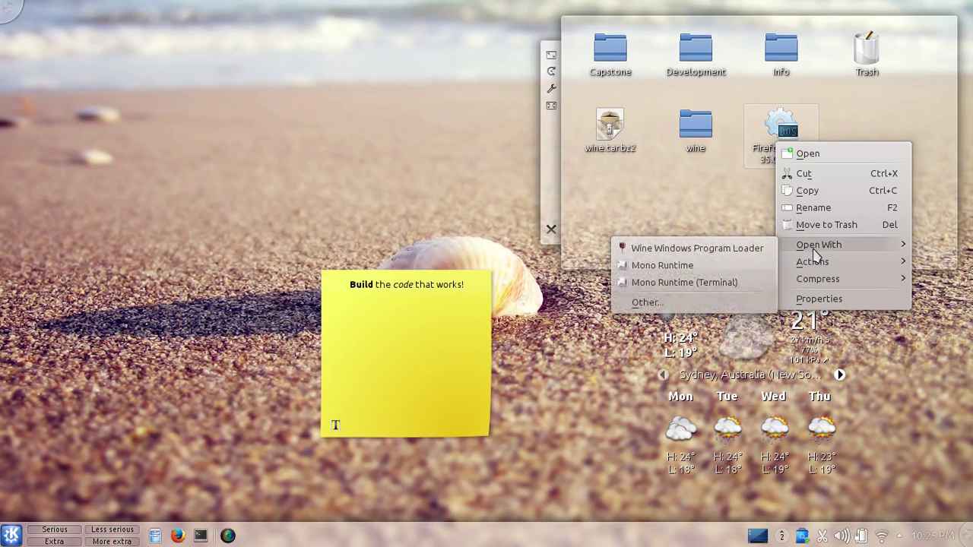
click(727, 254)
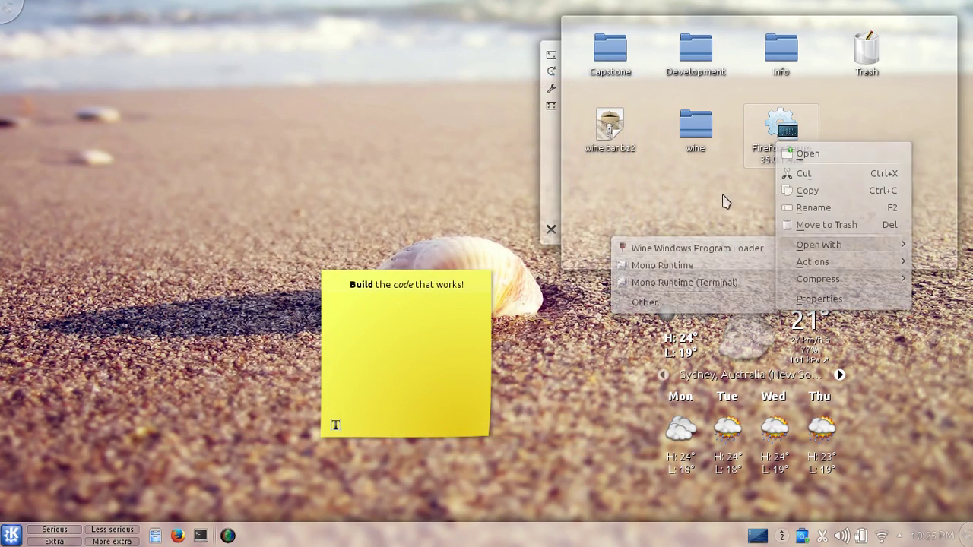
- Accept the licence and install Adobe Flash Player 14.0, keeping the option that allows Adobe to install updates
click(177, 187)
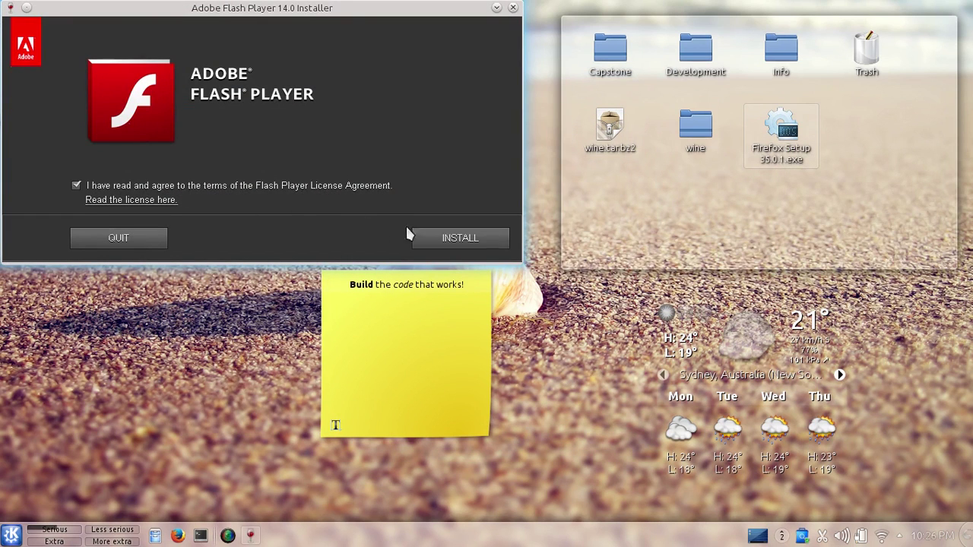
click(440, 237)
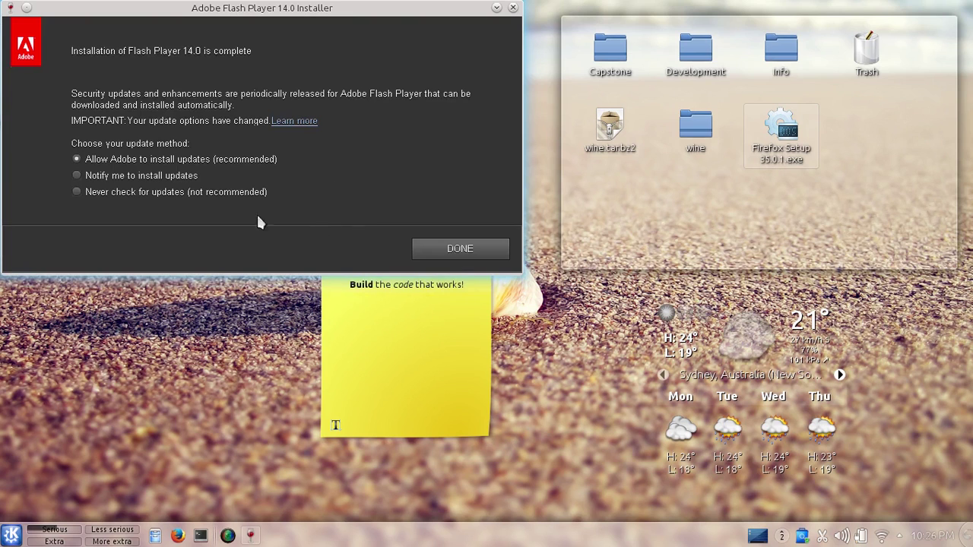
click(460, 251)
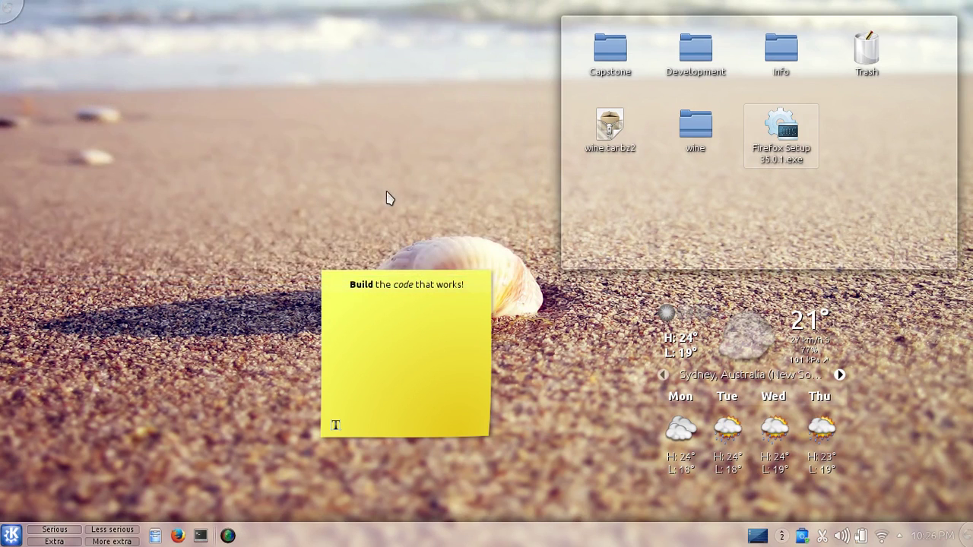
- Accept the licence in the second Adobe Flash Player 14.0 installer and complete that installation
click(232, 186)
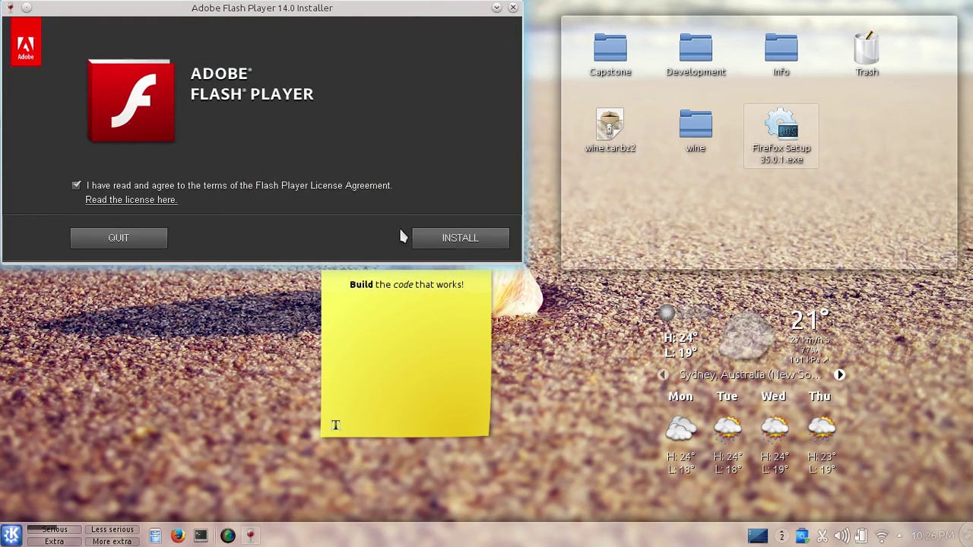
click(417, 235)
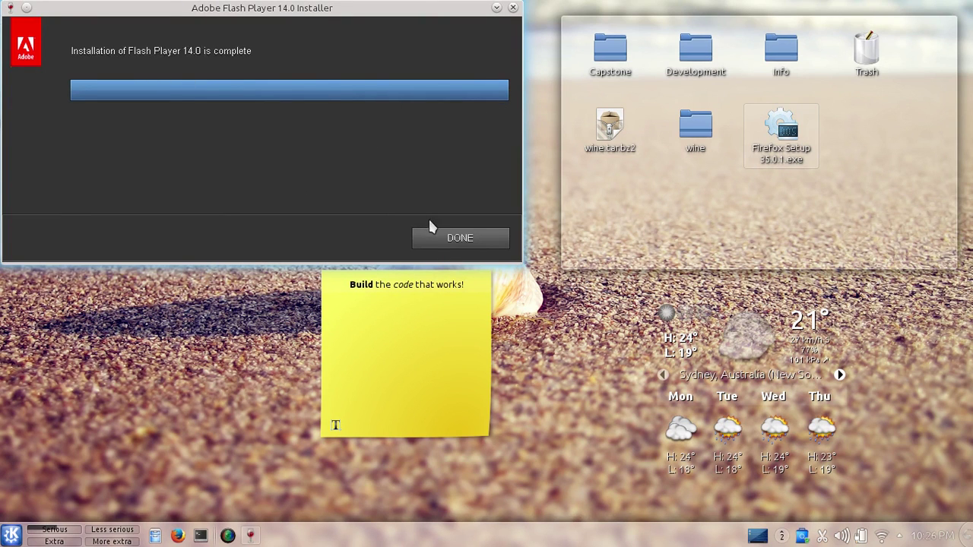
click(433, 233)
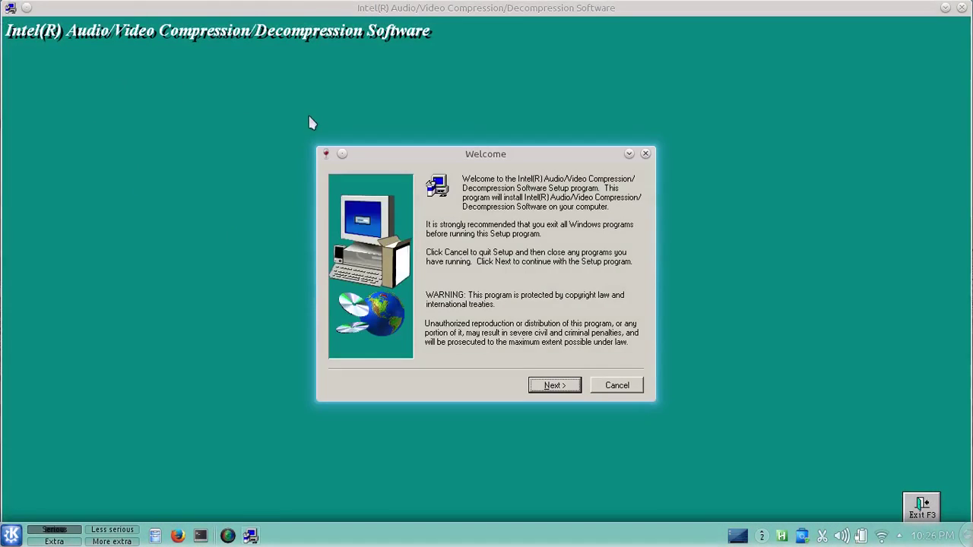
- Complete the Intel Audio/Video Compression/Decompression Software setup
click(542, 391)
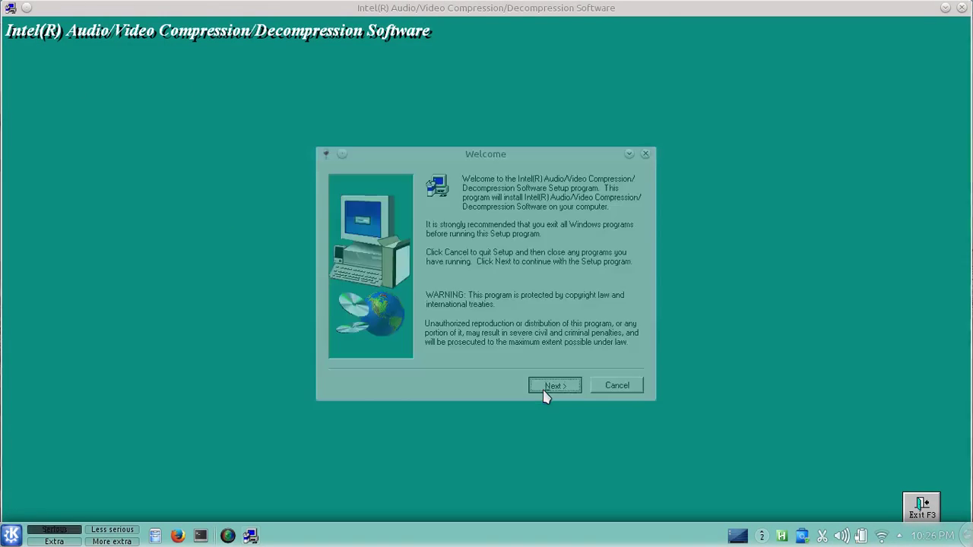
click(545, 389)
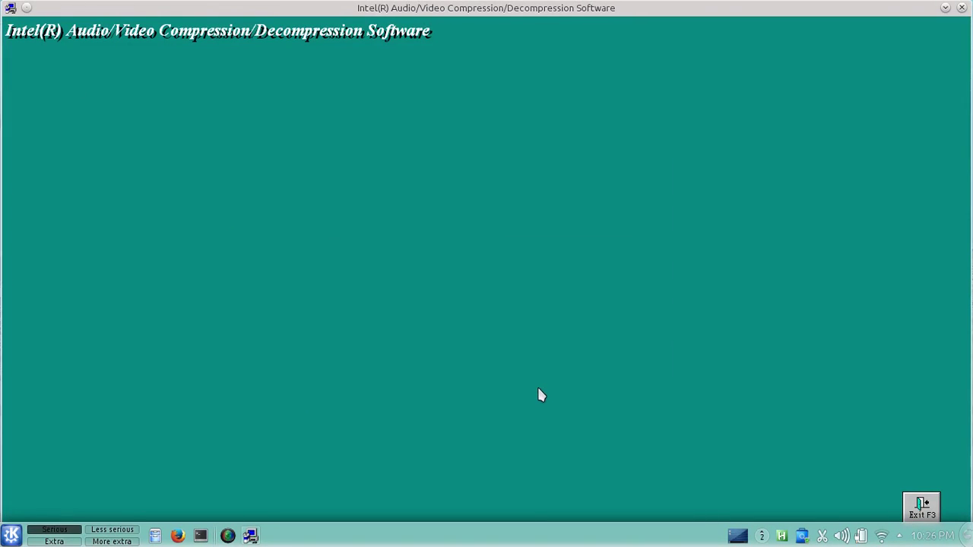
click(534, 387)
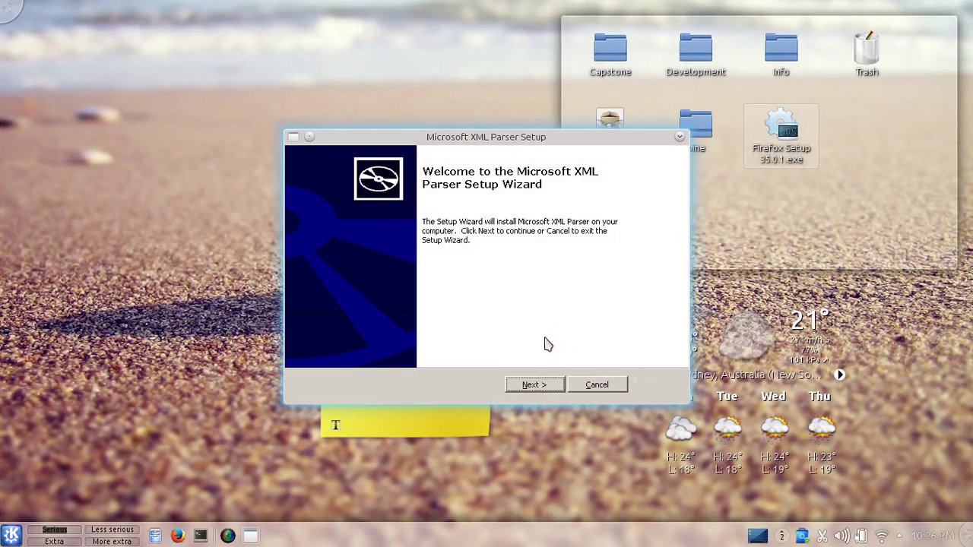
- Accept the Microsoft XML Parser (MSXML 3.0 Service Pack 7) licence and complete its installation
click(543, 391)
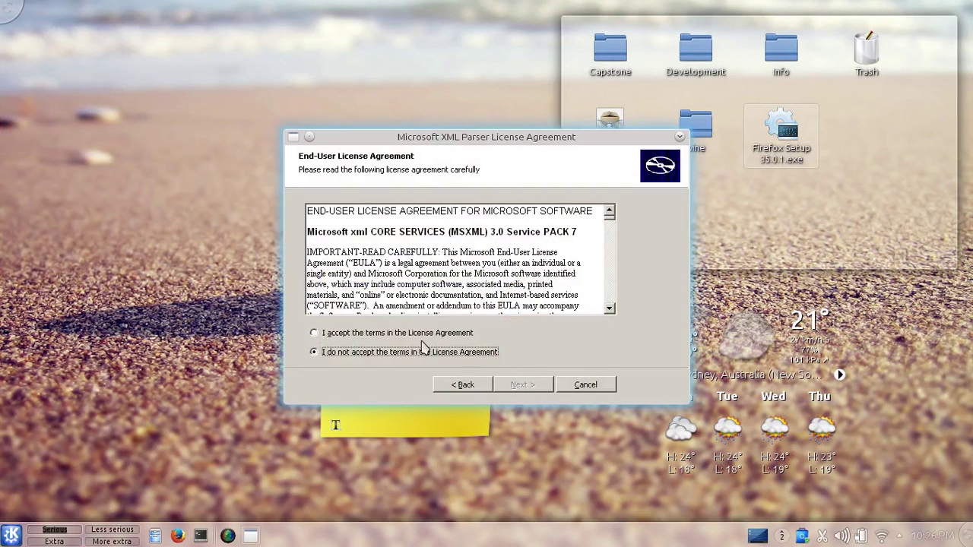
click(420, 332)
click(541, 386)
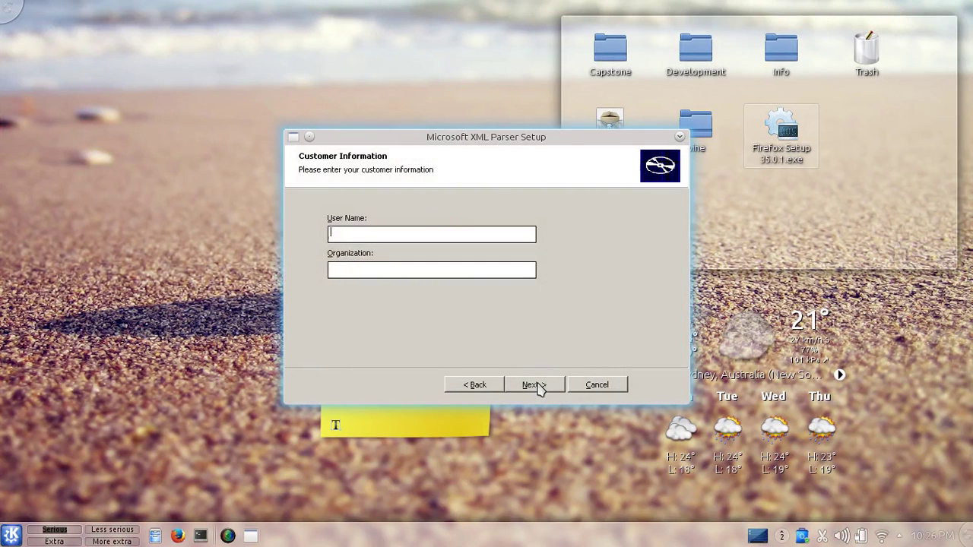
click(536, 389)
click(530, 389)
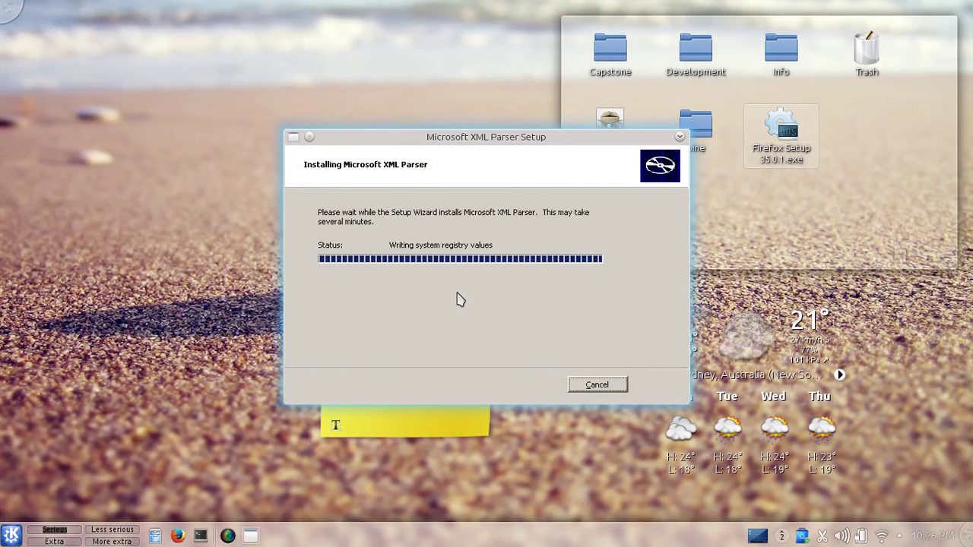
click(587, 386)
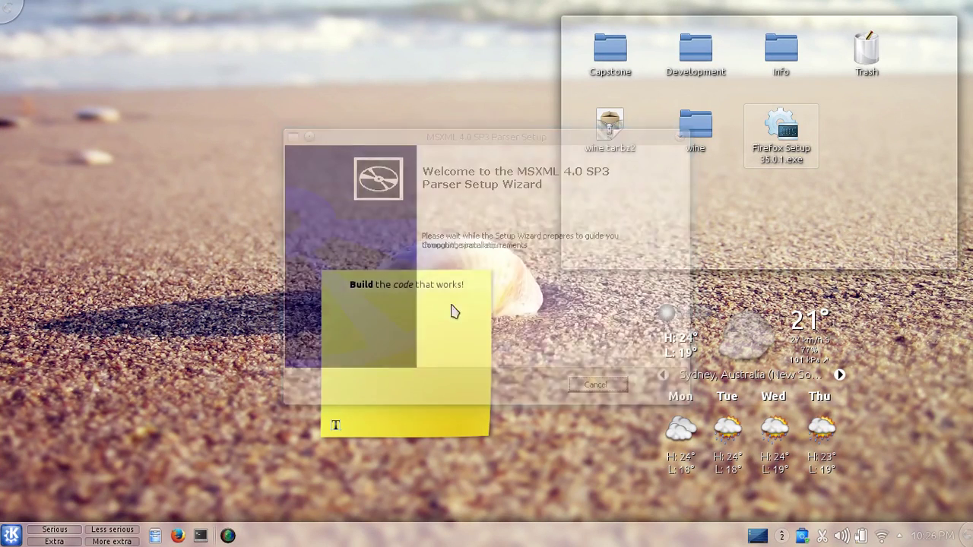
- Accept the MSXML 4.0 SP3 Parser licence and complete the setup with the Install Now type
click(553, 388)
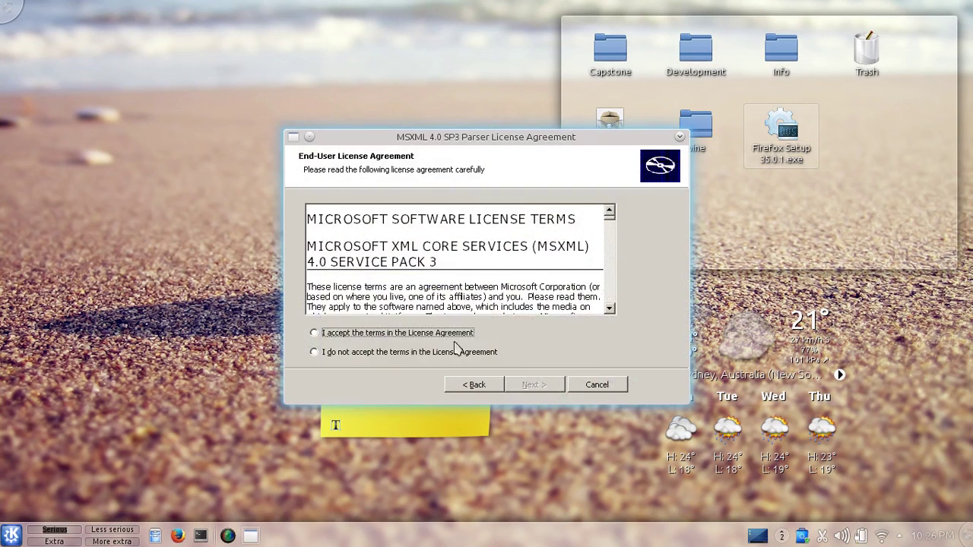
scroll(477, 294, down, 5)
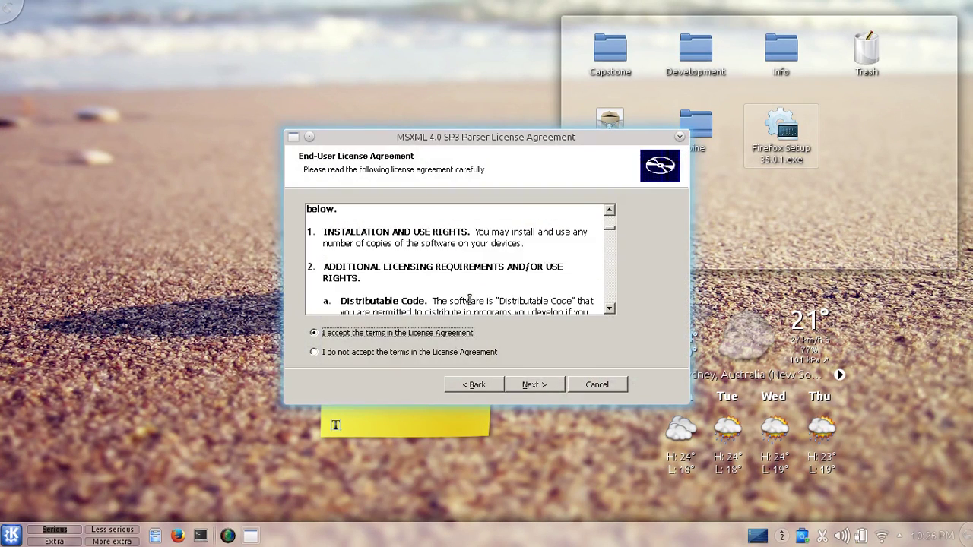
click(534, 386)
click(535, 386)
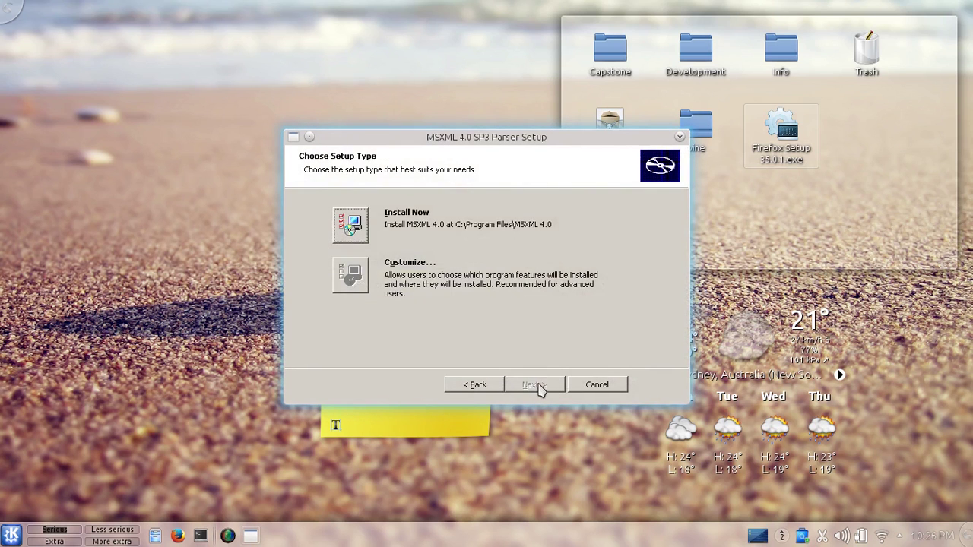
click(353, 232)
click(570, 386)
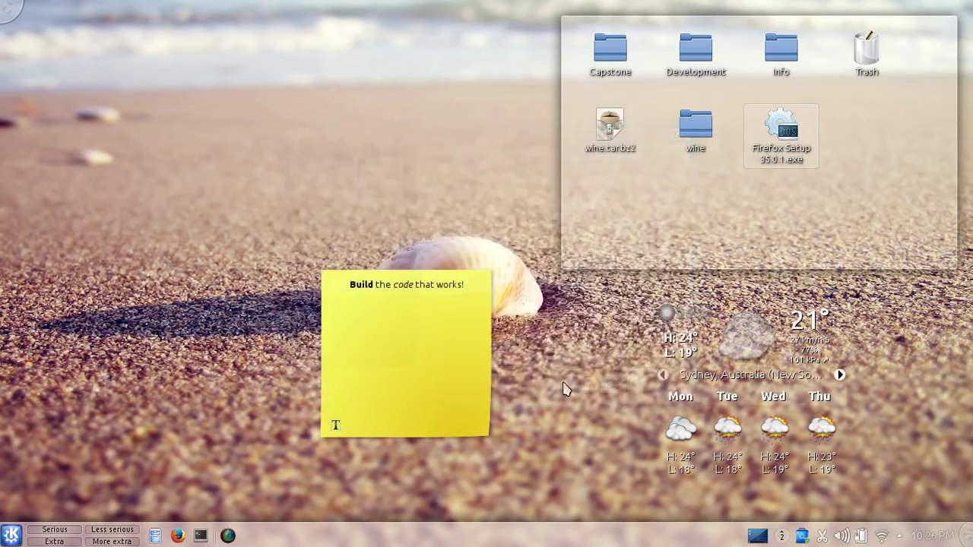
- Accept the MSXML 6.0 Parser licence, keep the registration details as they stand, and complete the installation
click(540, 388)
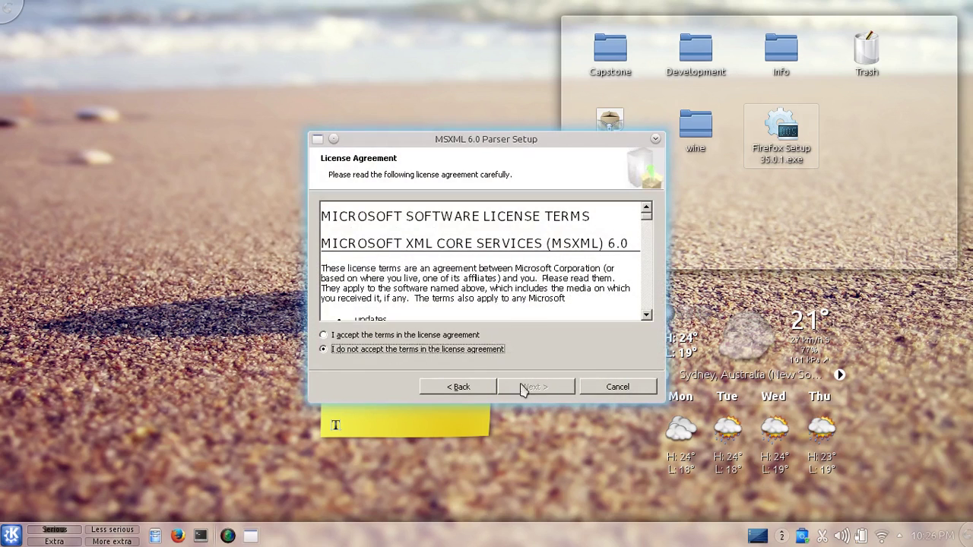
click(414, 336)
scroll(479, 289, down, 10)
click(542, 387)
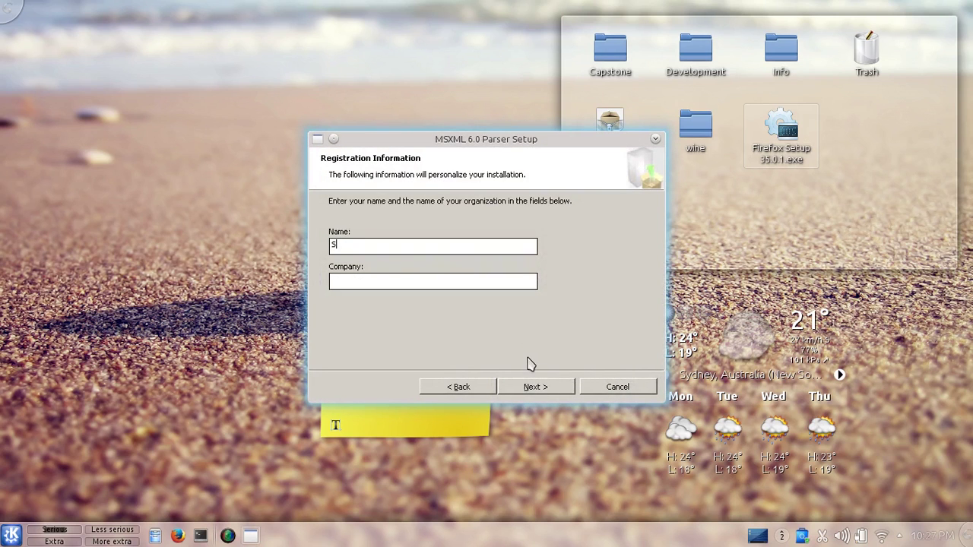
click(536, 387)
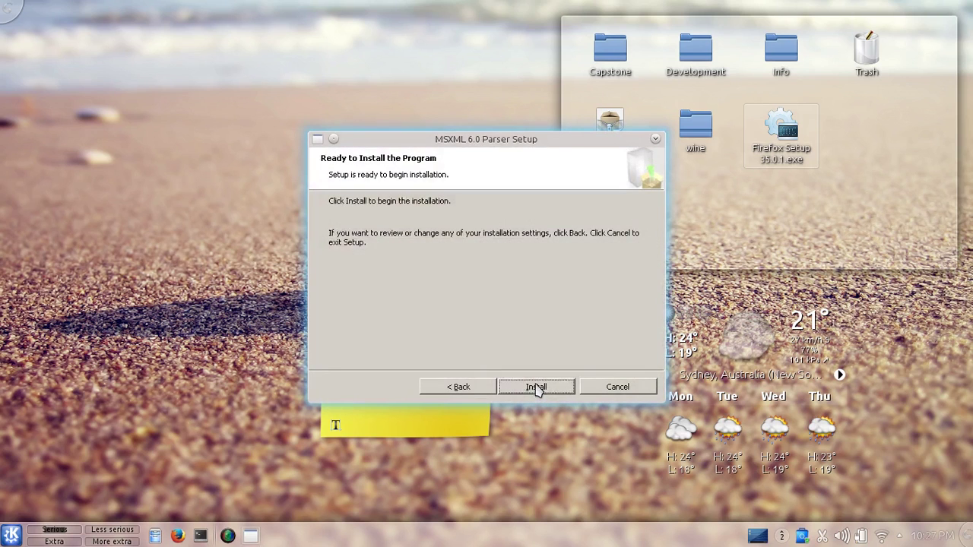
click(536, 387)
click(541, 388)
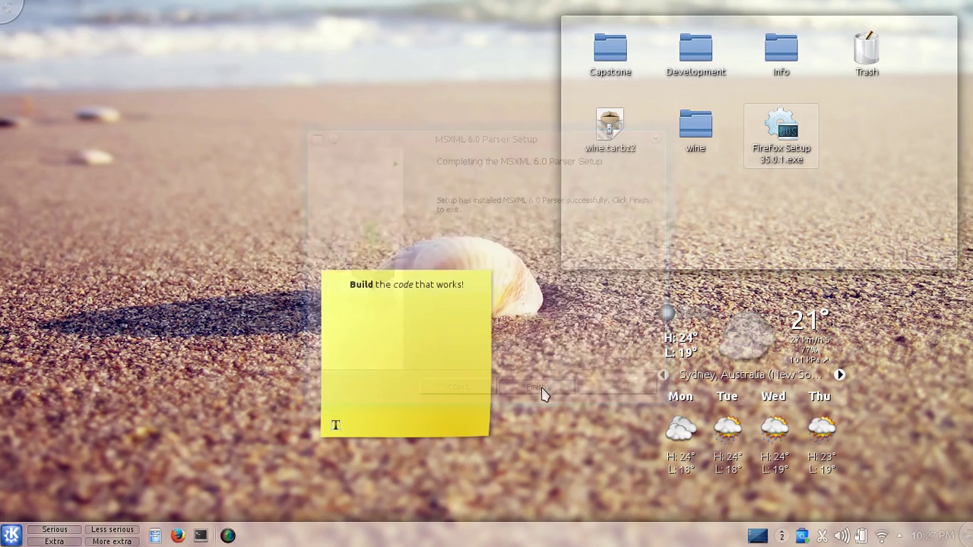
- Accept the NVIDIA PhysX licence agreement and complete the driver installation
click(521, 346)
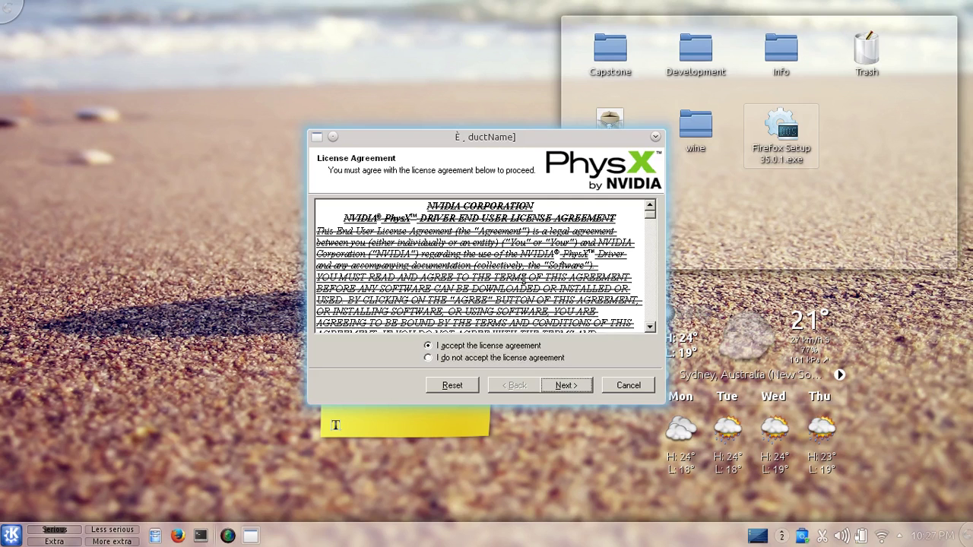
scroll(535, 309, down, 5)
click(567, 386)
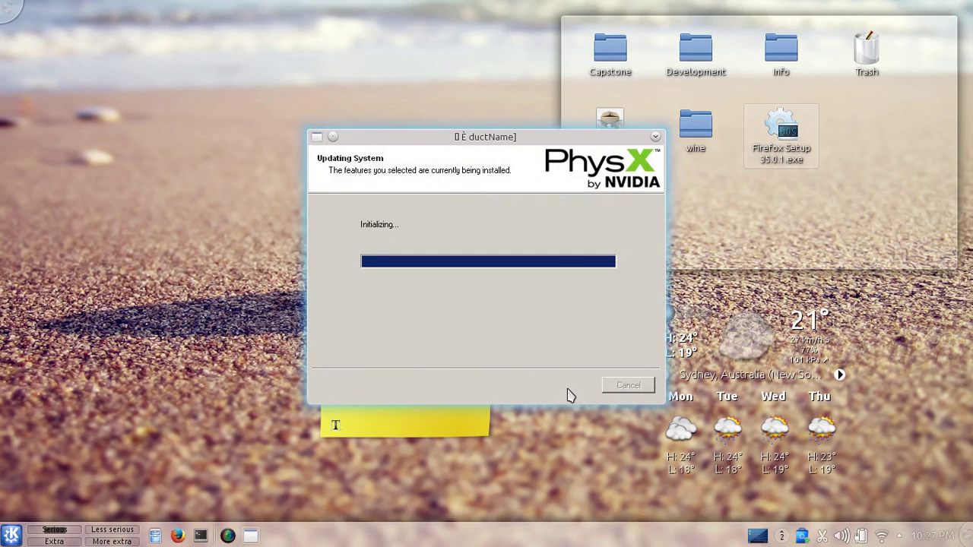
click(572, 387)
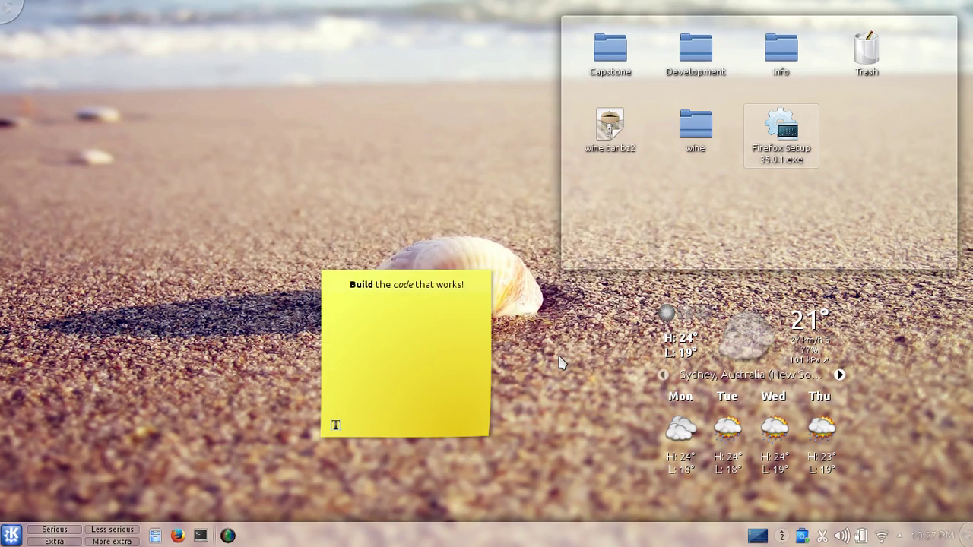
- Install BZEdit 1.6.5 in C:\Program Files\BZEdit1.6.5 without the Start Menu and Quick Launch shortcuts
click(474, 257)
click(474, 245)
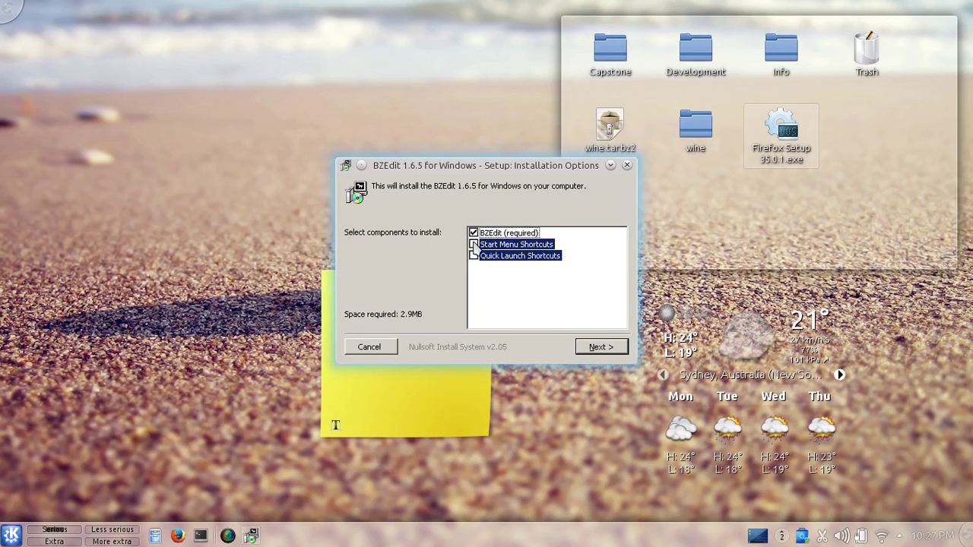
click(597, 346)
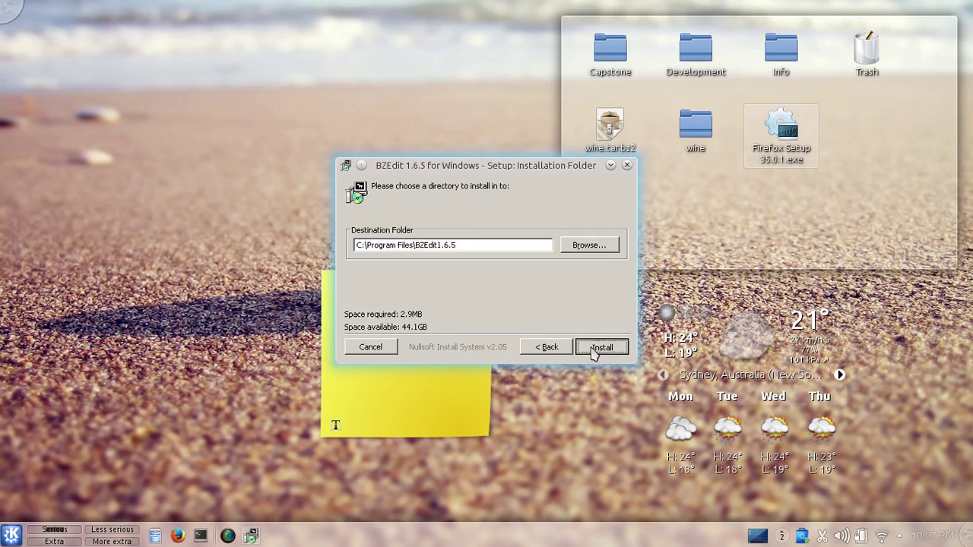
click(593, 347)
click(587, 352)
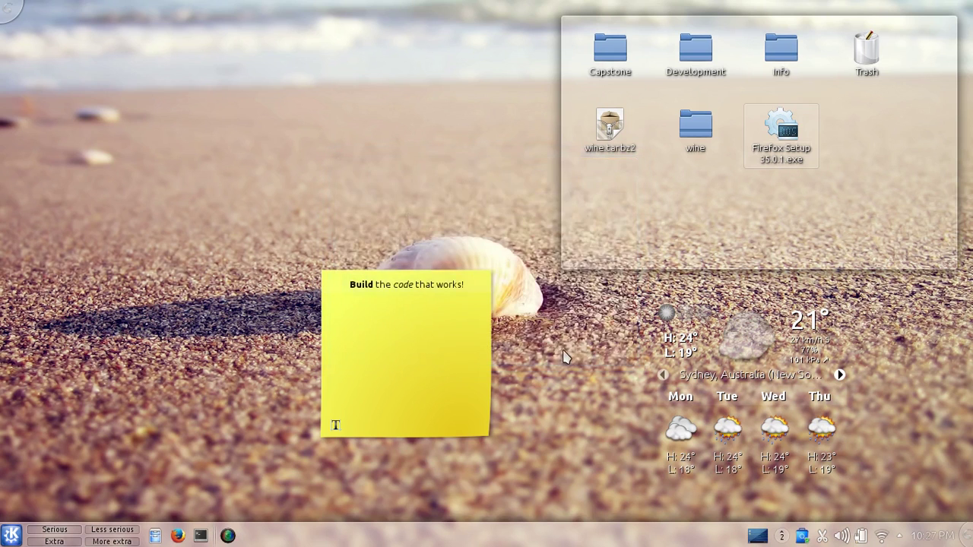
- Accept the licence terms of the Microsoft Visual C++ 2008 Redistributable Package and complete its installation
click(524, 385)
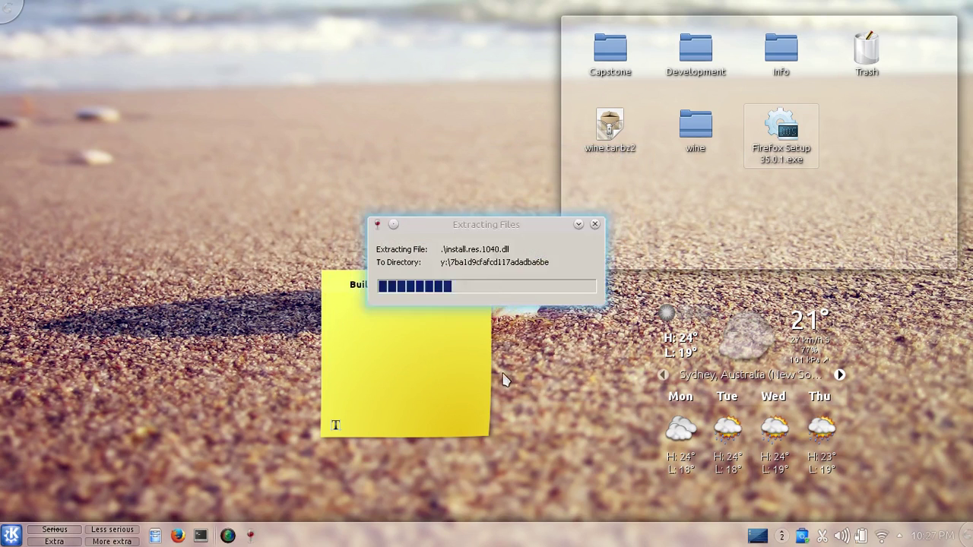
click(557, 402)
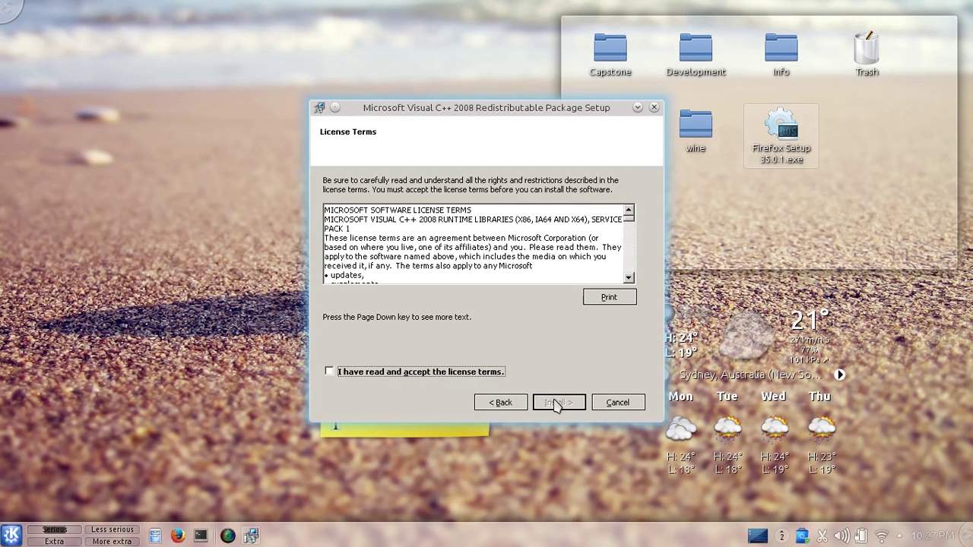
click(436, 373)
click(557, 402)
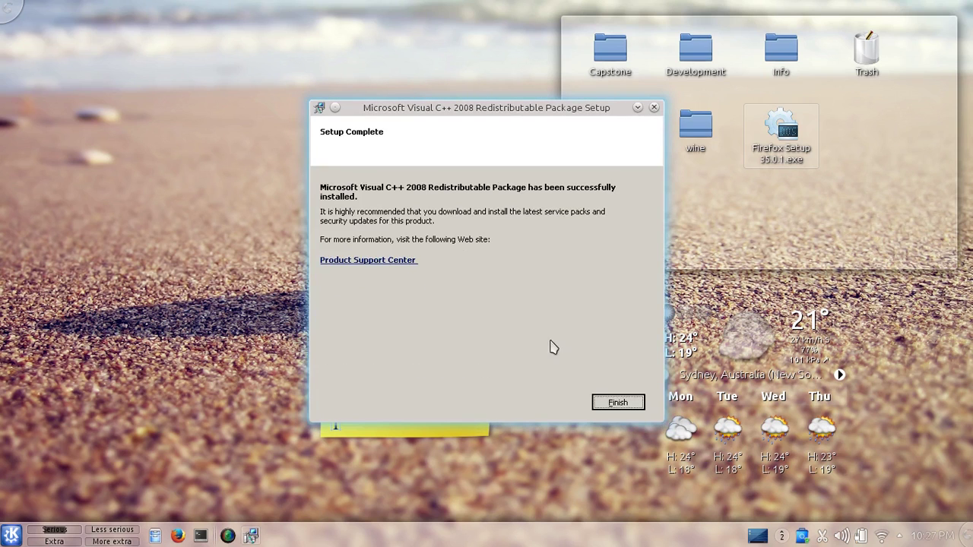
click(616, 402)
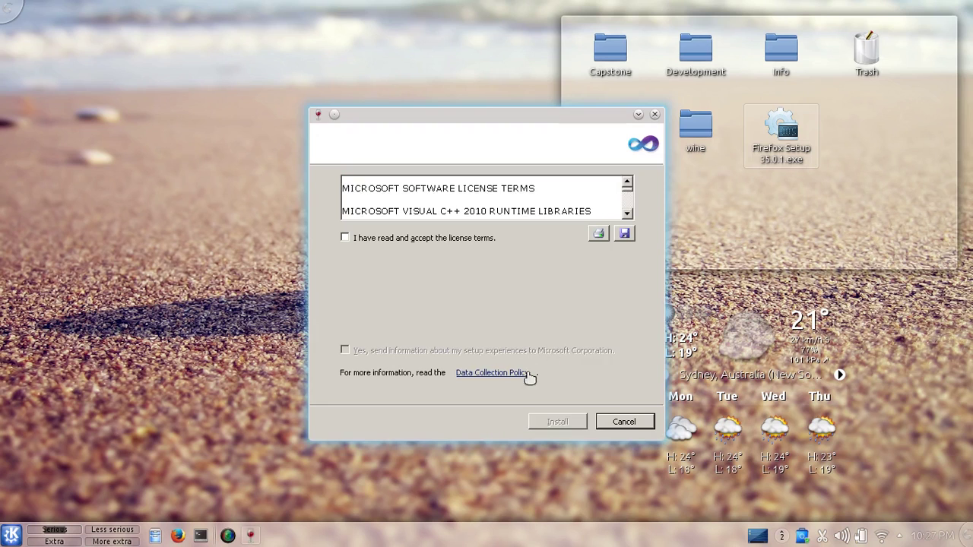
- Accept the licence, install the Microsoft Visual C++ 2010 x86 Redistributable, and dismiss the winetricks message about manually extracting dlls
click(408, 242)
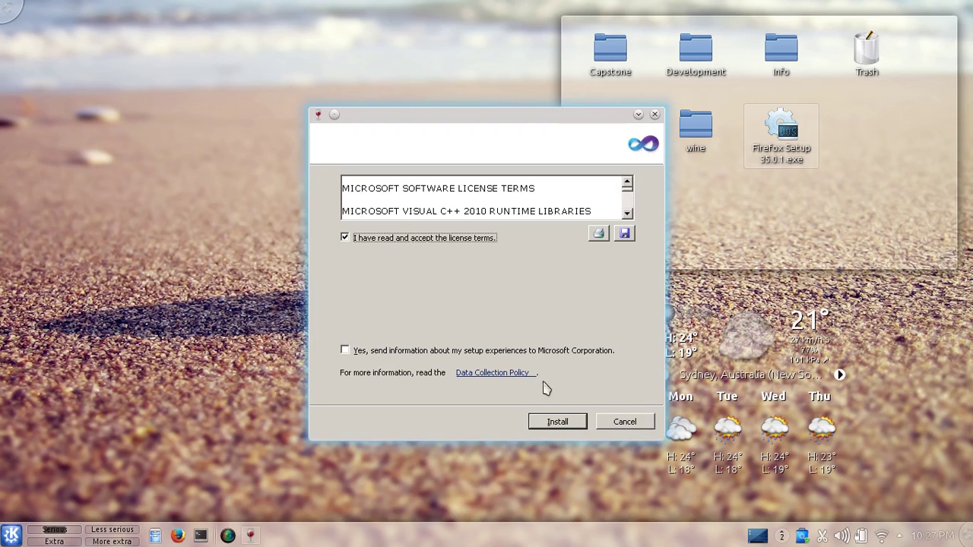
click(570, 425)
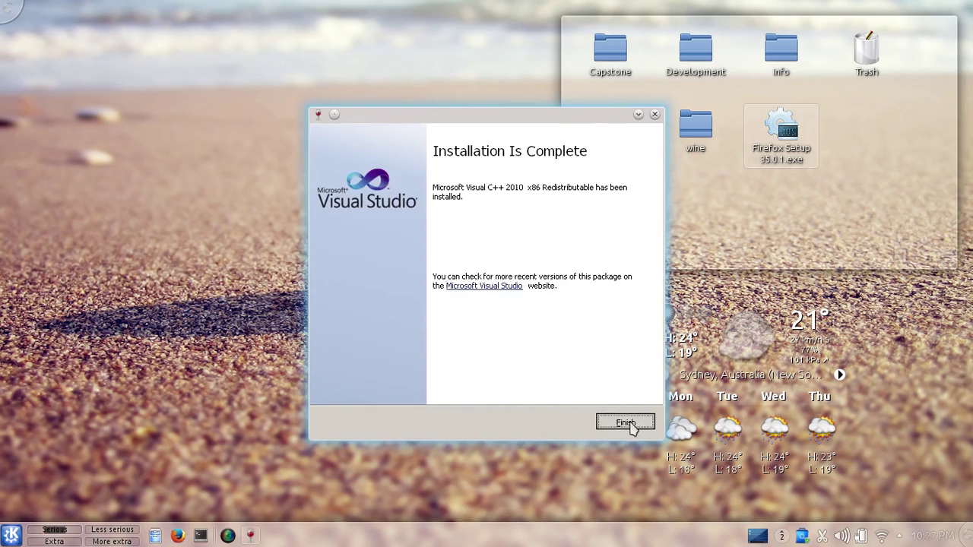
click(629, 423)
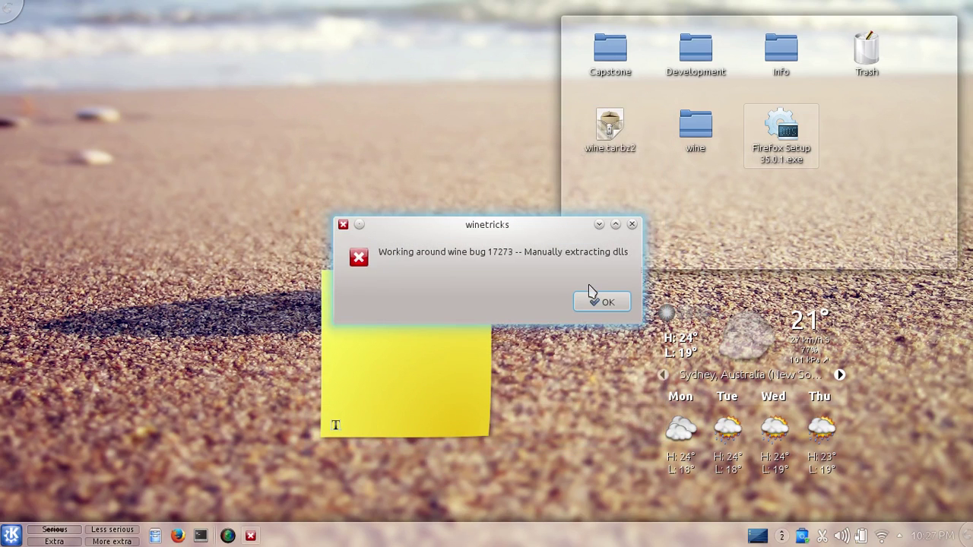
click(599, 302)
click(602, 308)
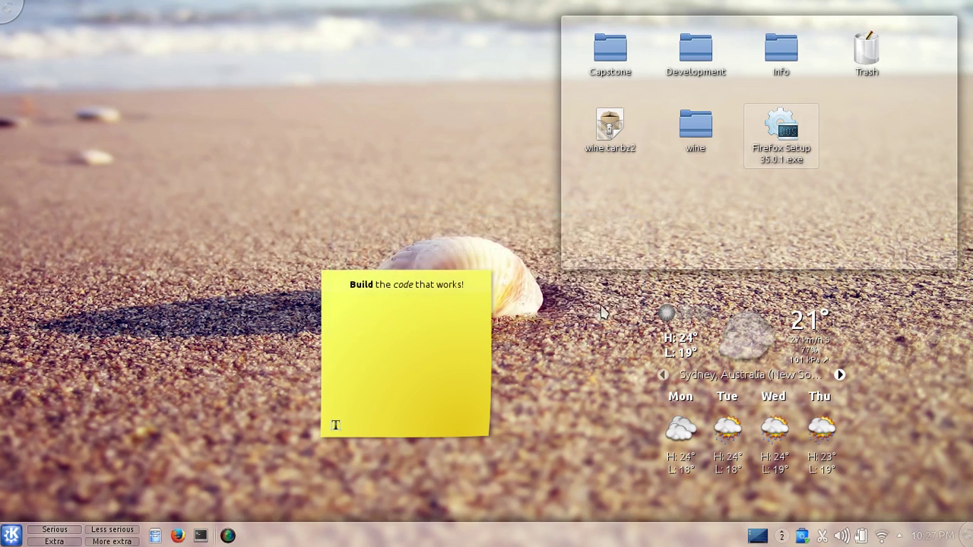
- Open the Firefox browser and set its window back to maximised after detaching it from full size
click(178, 535)
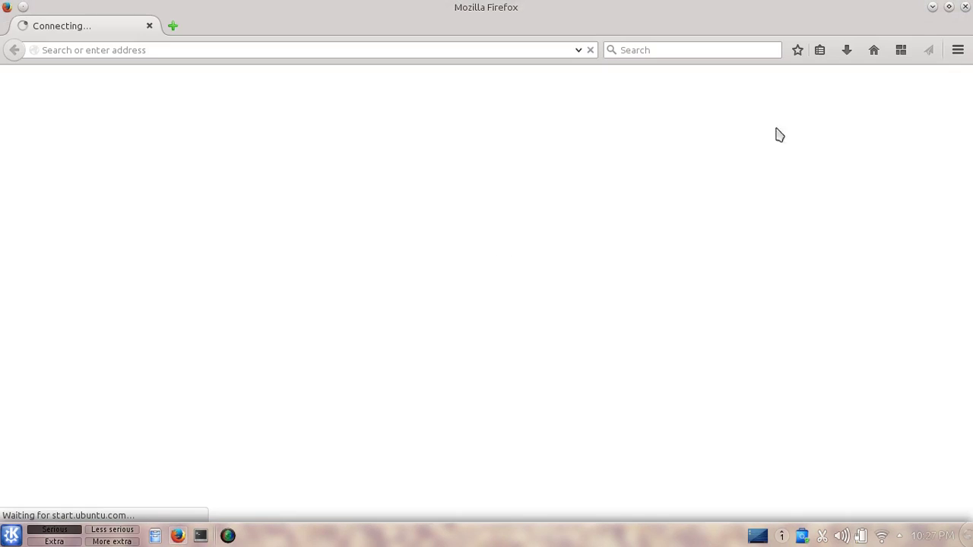
drag(779, 15, 615, 184)
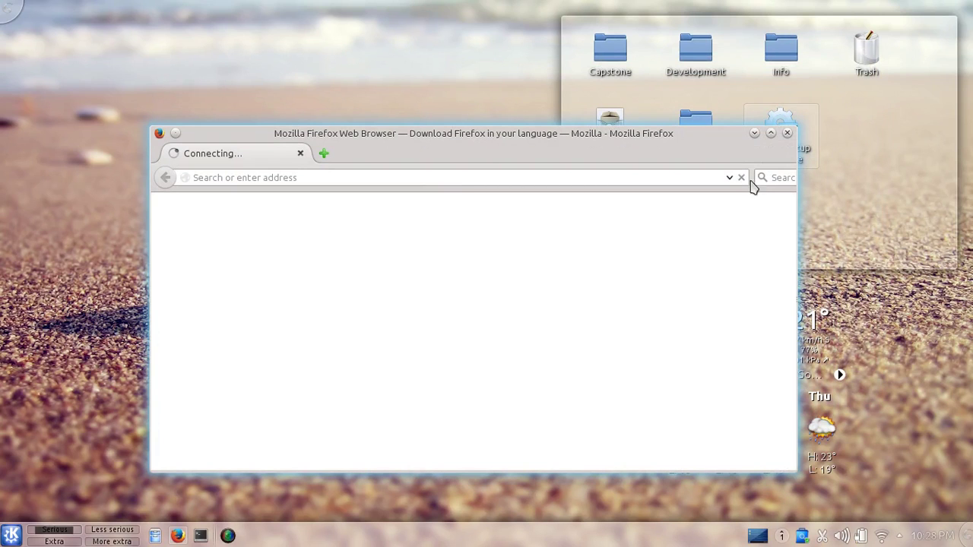
scroll(614, 207, down, 1)
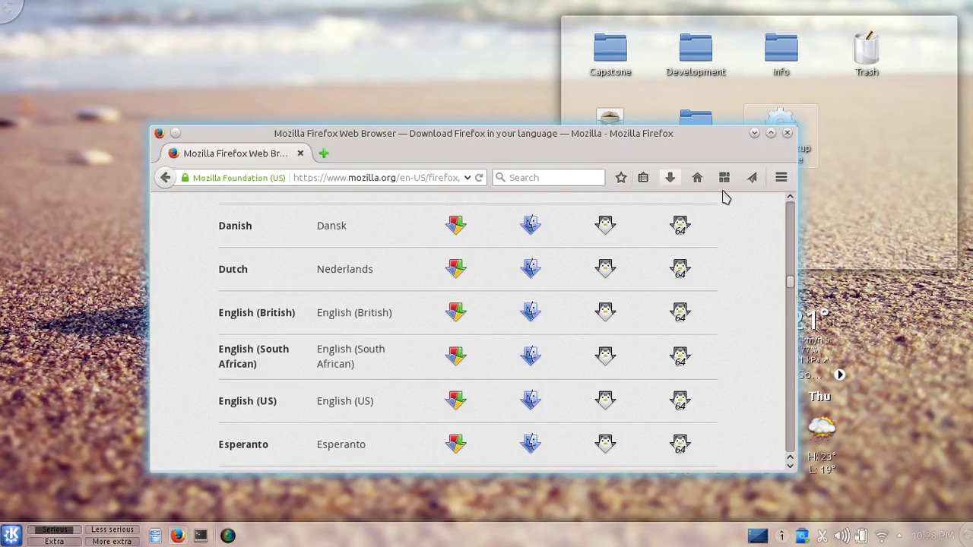
click(770, 133)
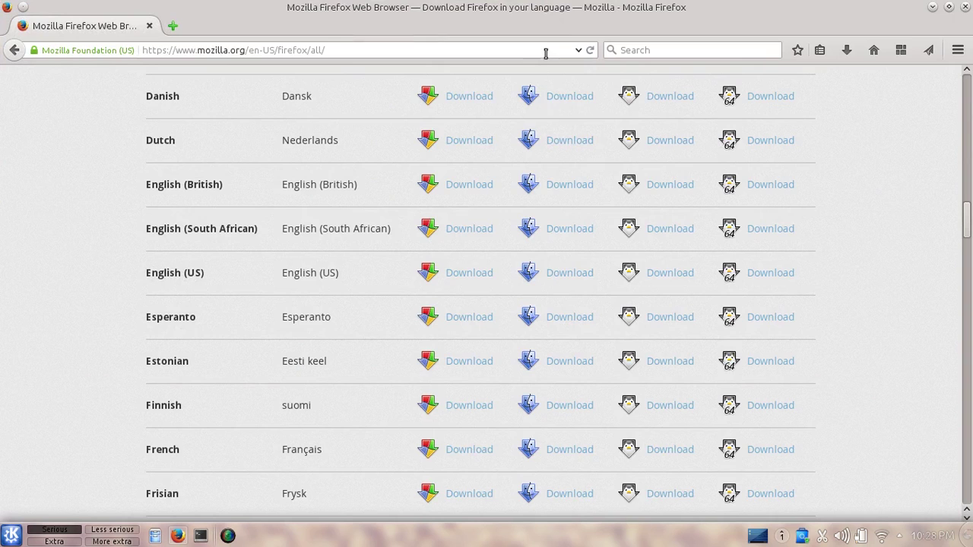
click(549, 50)
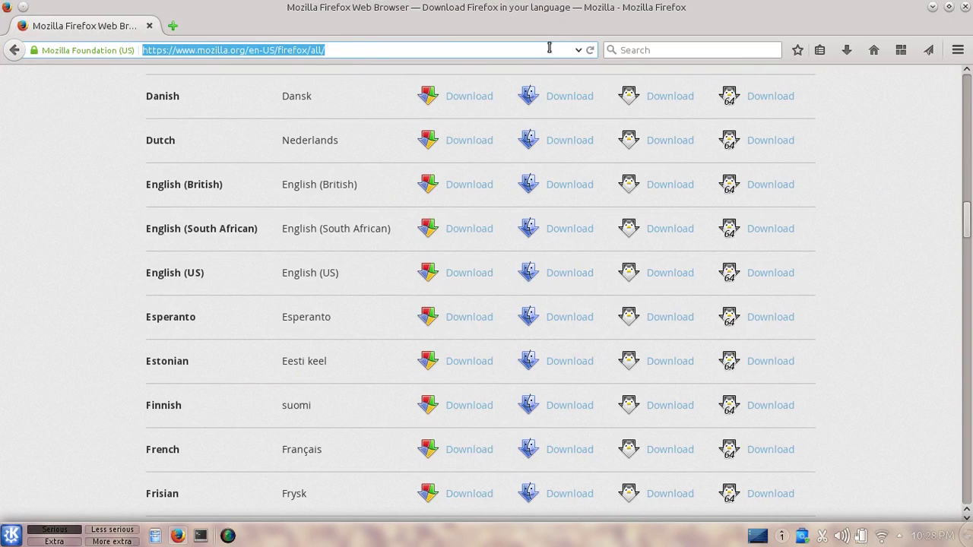
text(www)
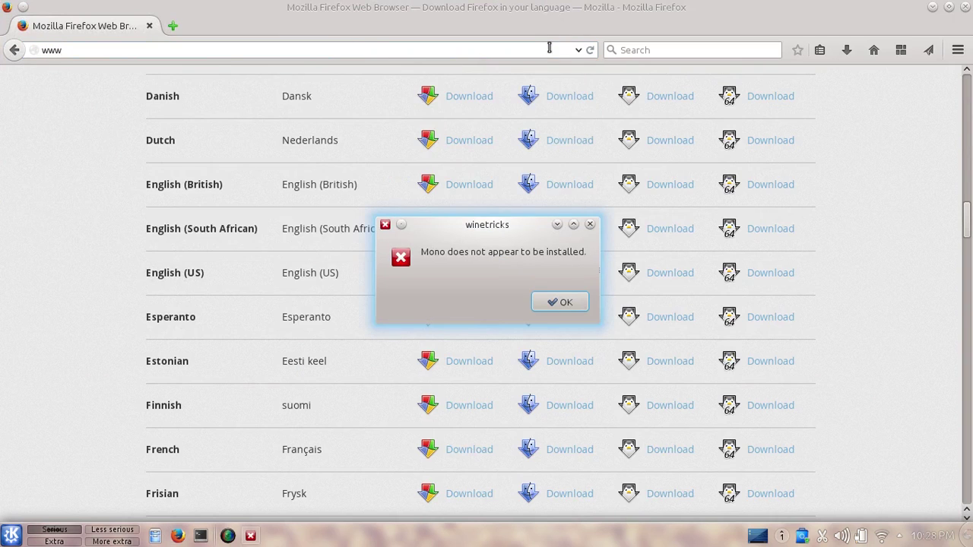
click(574, 302)
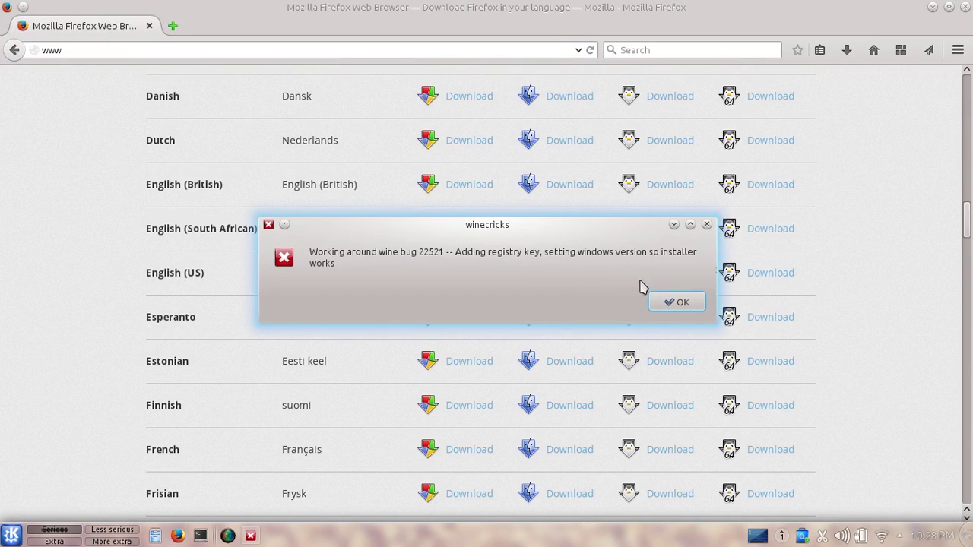
click(669, 304)
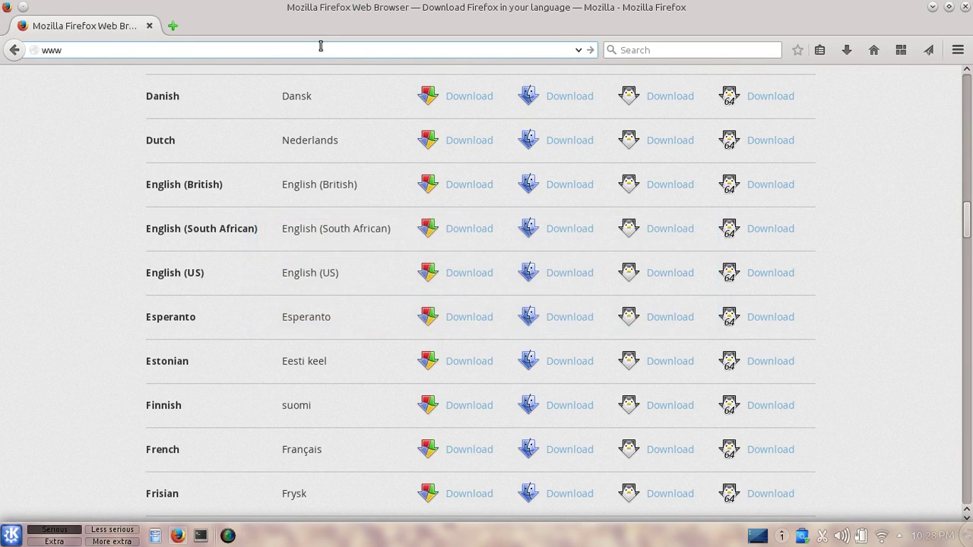
text(.winehq.org/)
key(End)
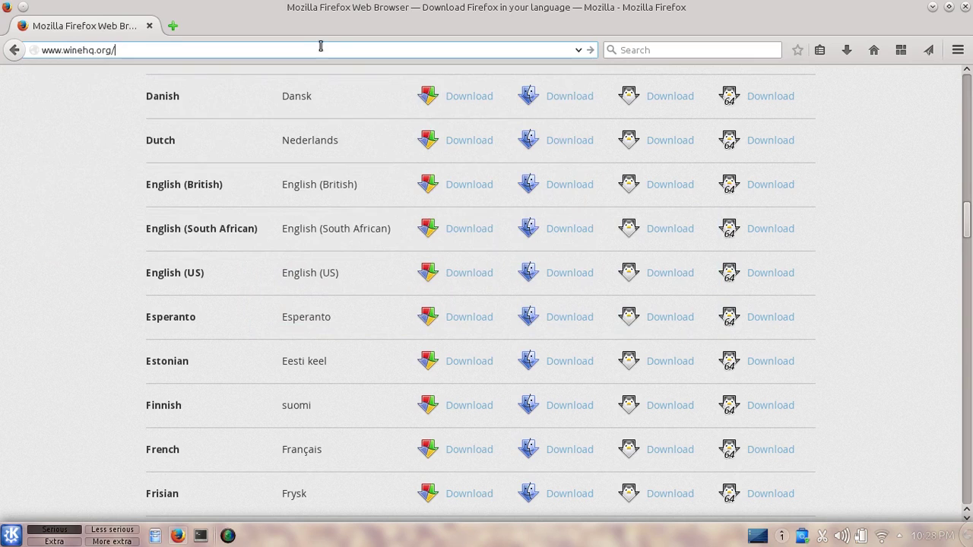
key(Return)
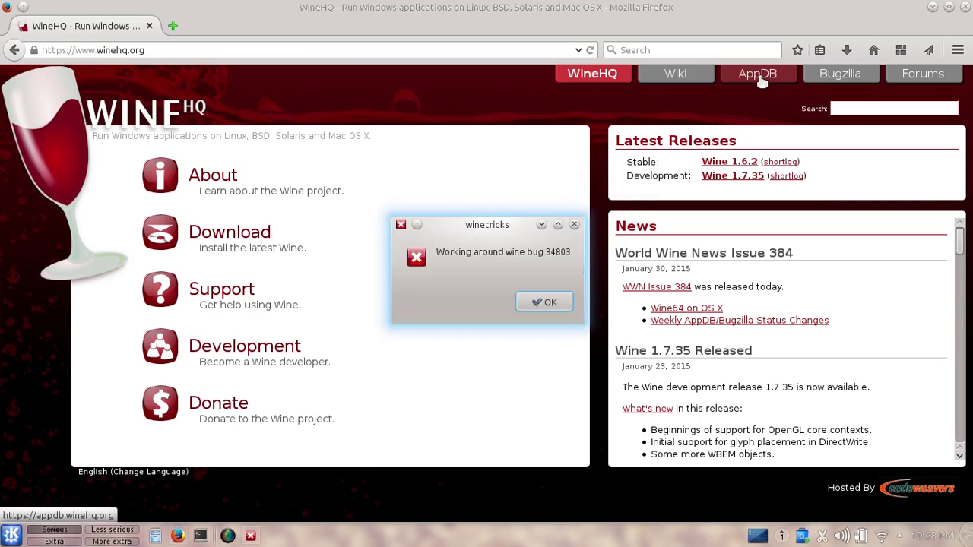
- Open WineHQ's AppDB page and dismiss the winetricks message about wine bug 34803
click(757, 76)
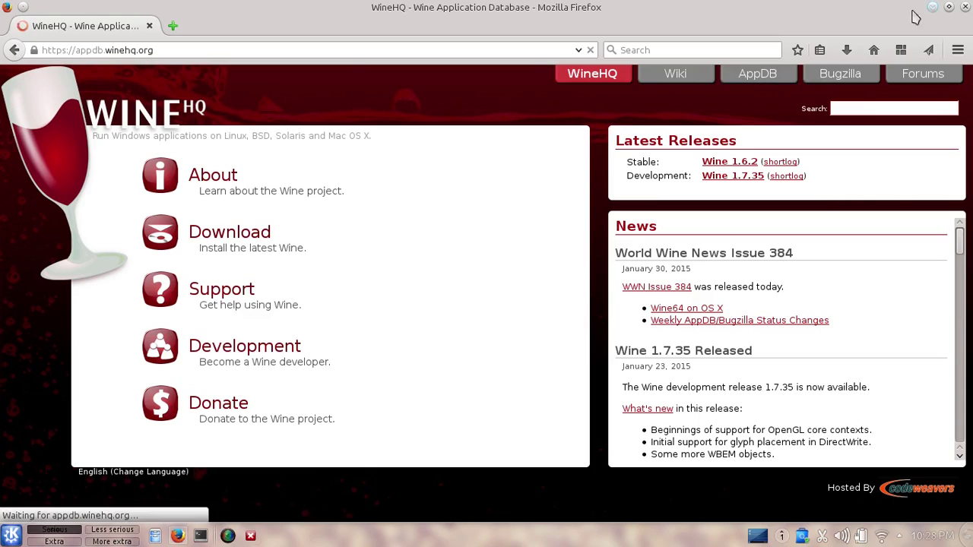
click(178, 535)
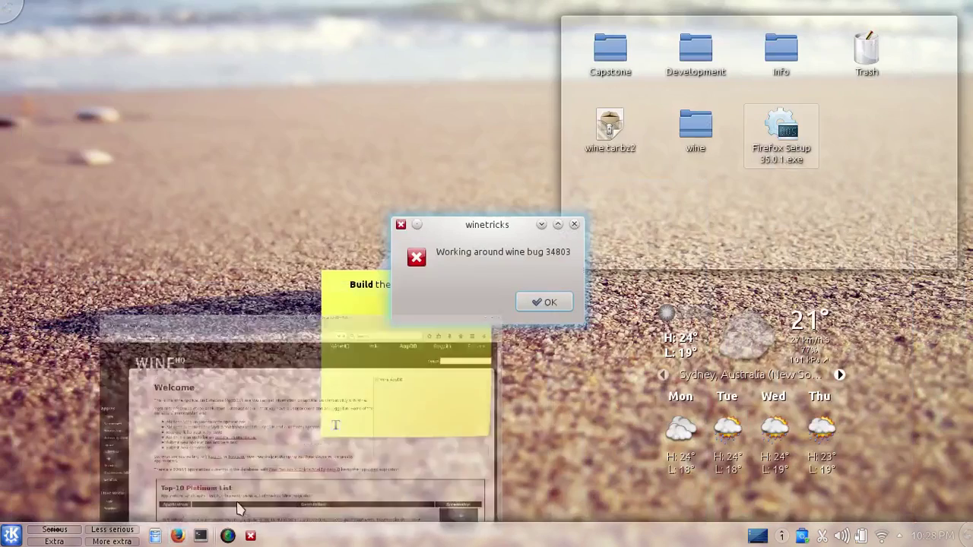
click(175, 536)
- Look through the Top-10 Platinum List of applications in the Wine Application Database
scroll(539, 278, down, 7)
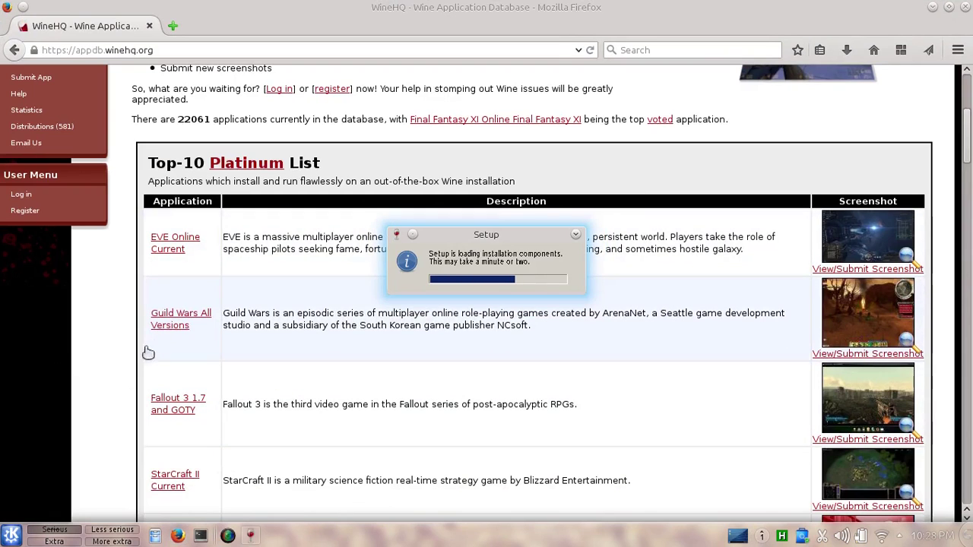
scroll(151, 340, down, 4)
scroll(151, 340, down, 10)
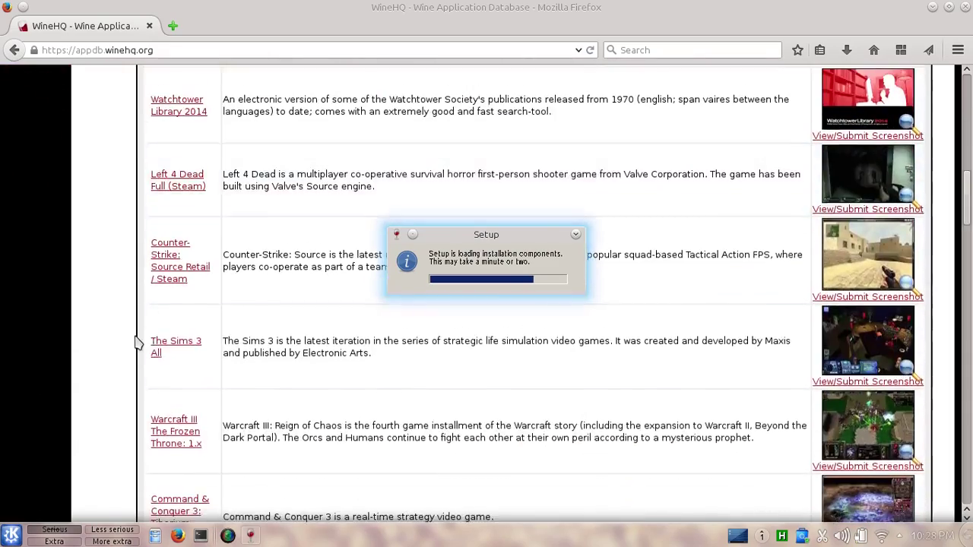
scroll(134, 339, up, 5)
scroll(134, 339, up, 14)
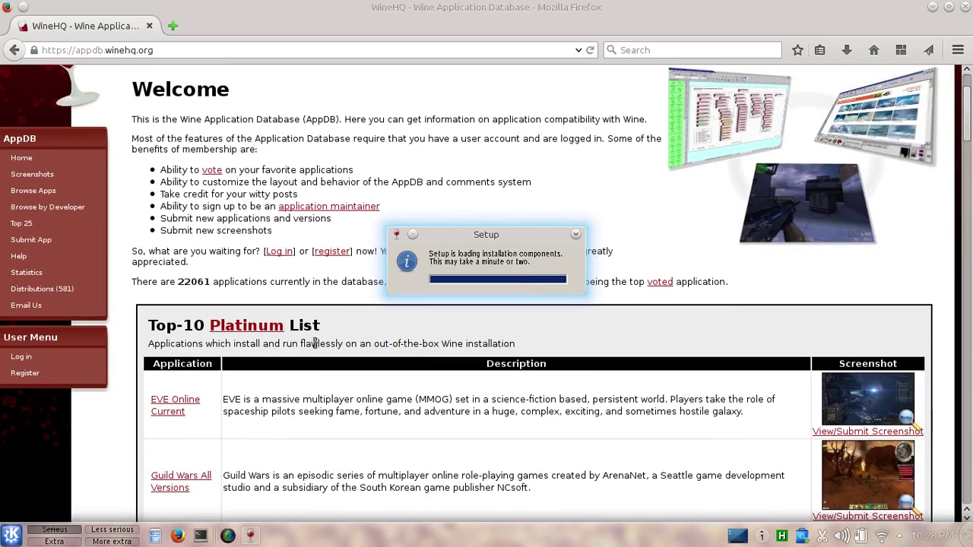
scroll(316, 343, down, 4)
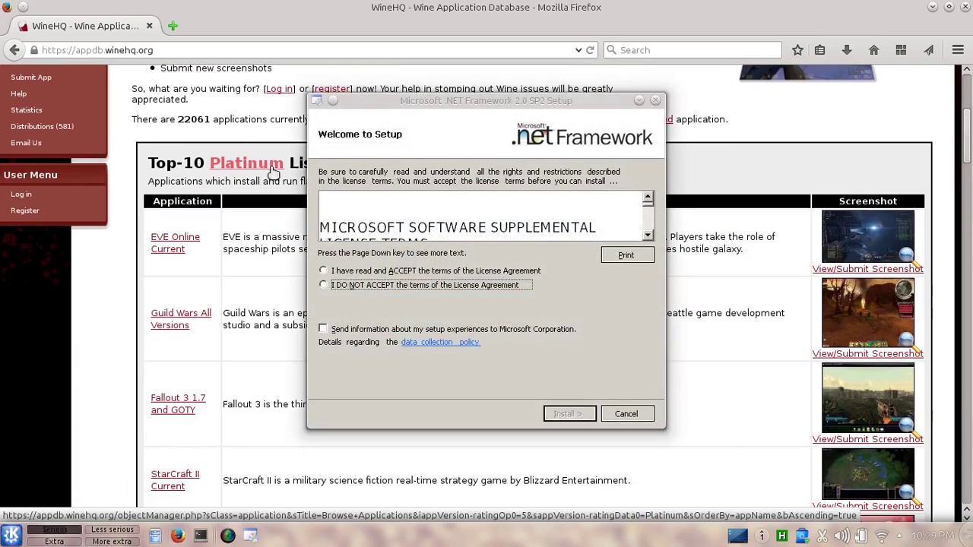
- Accept the licence terms of Microsoft .NET Framework 2.0 SP2 and start its installation
click(386, 271)
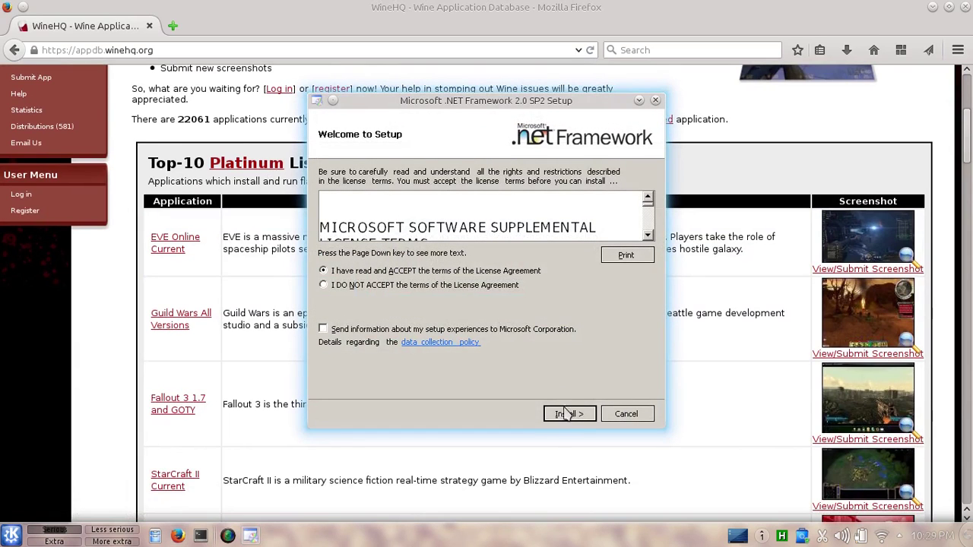
click(564, 414)
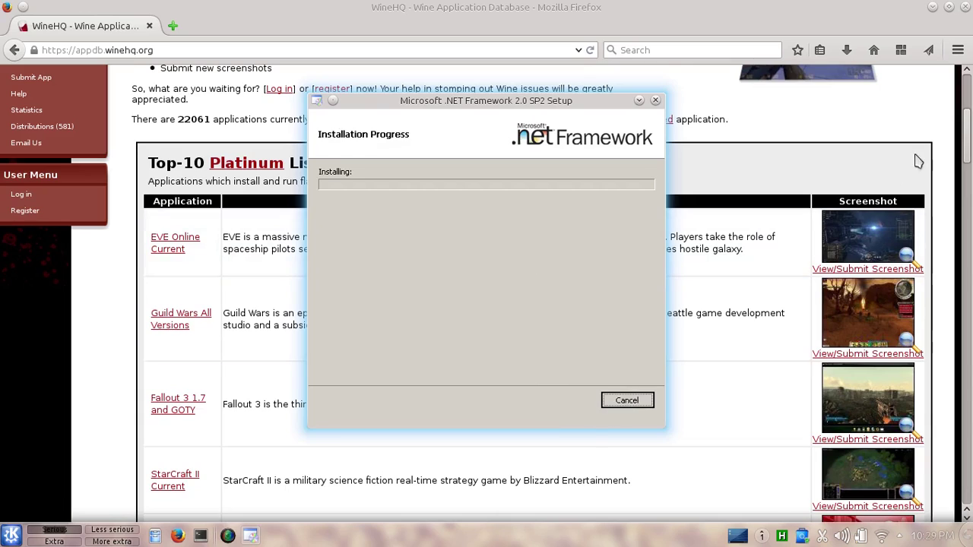
- Look through the Top-10 Gold and Silver lists in AppDB, checking the .NET Framework installation progress in between
drag(970, 130, 970, 260)
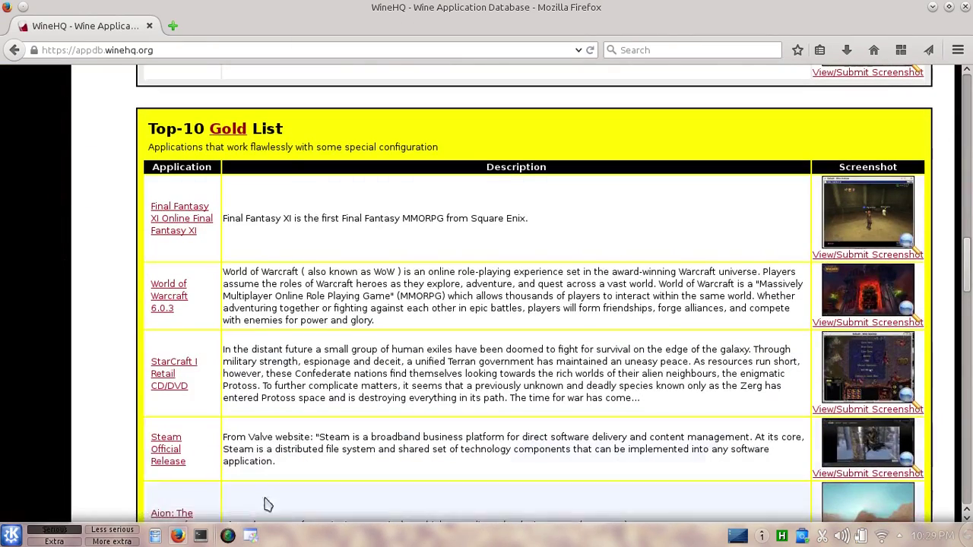
click(252, 538)
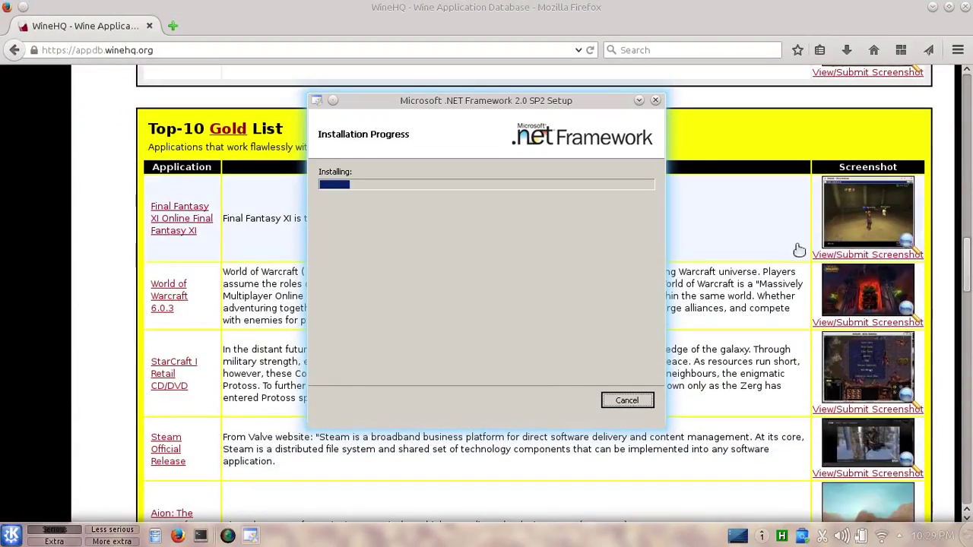
click(111, 263)
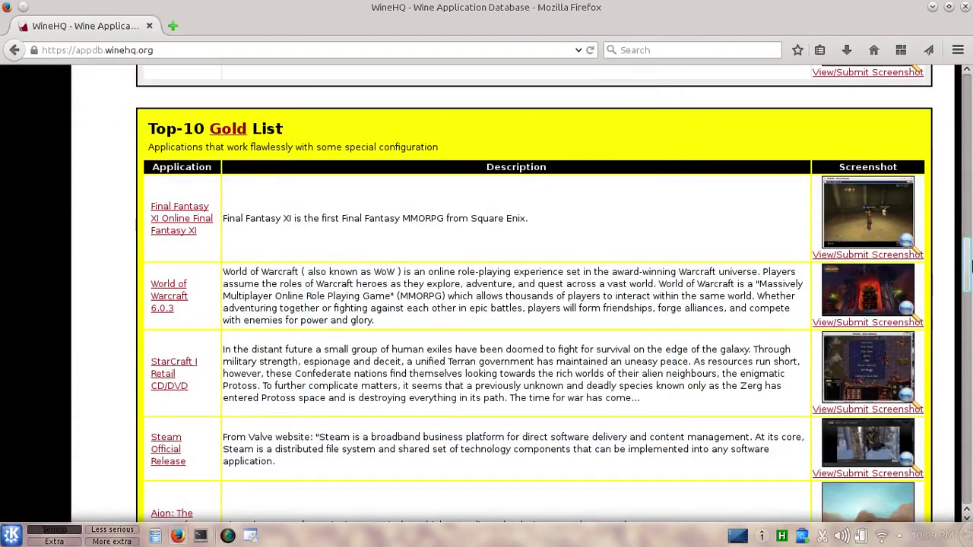
drag(967, 268, 968, 364)
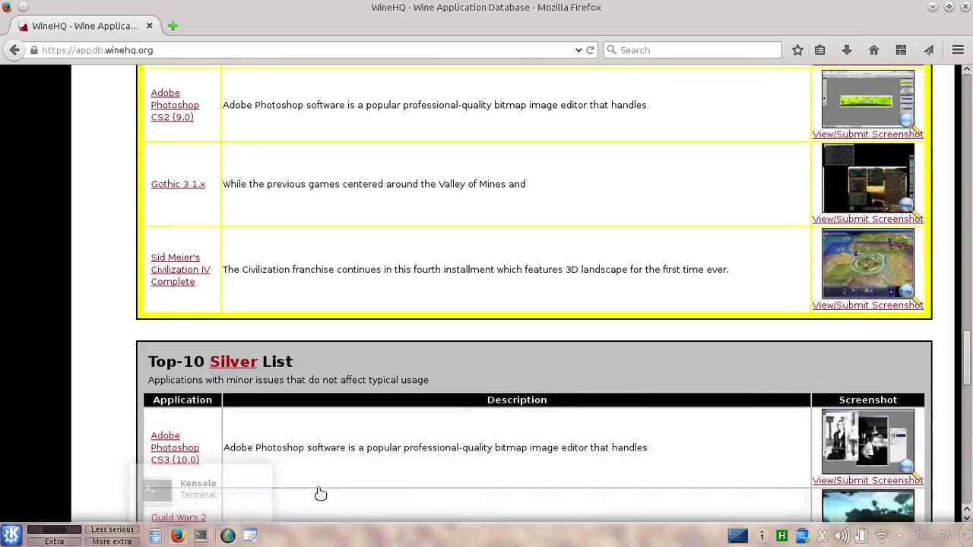
scroll(468, 403, down, 5)
scroll(522, 351, down, 6)
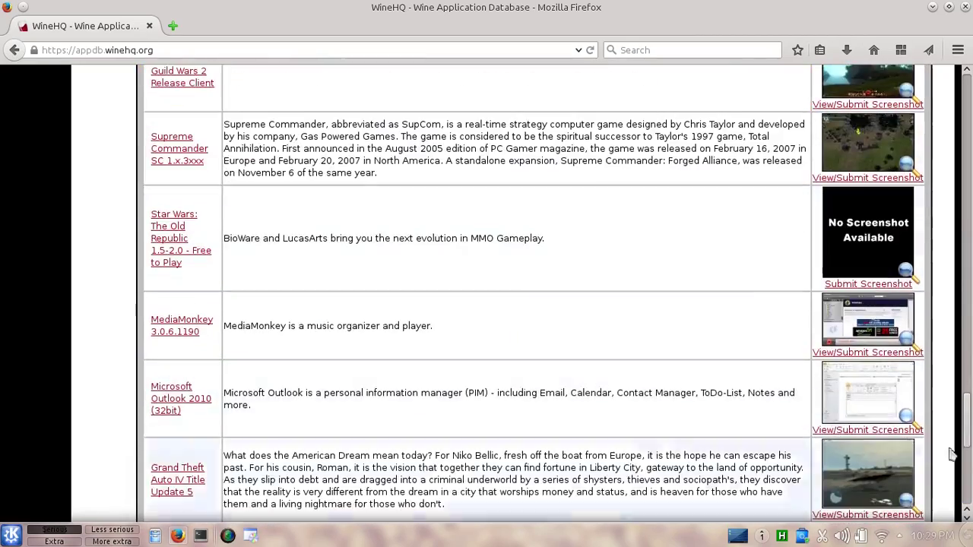
scroll(971, 456, down, 4)
scroll(971, 456, down, 3)
drag(970, 456, 968, 98)
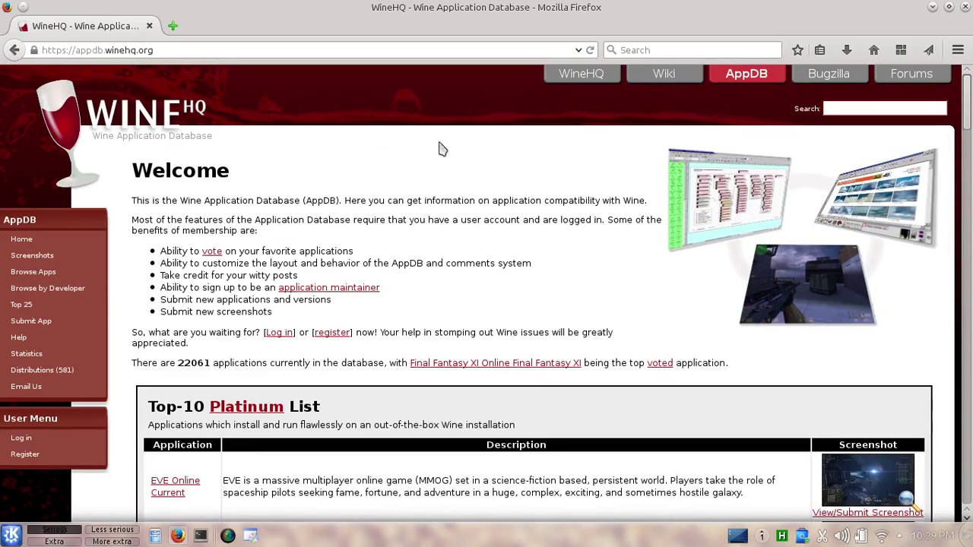
click(171, 51)
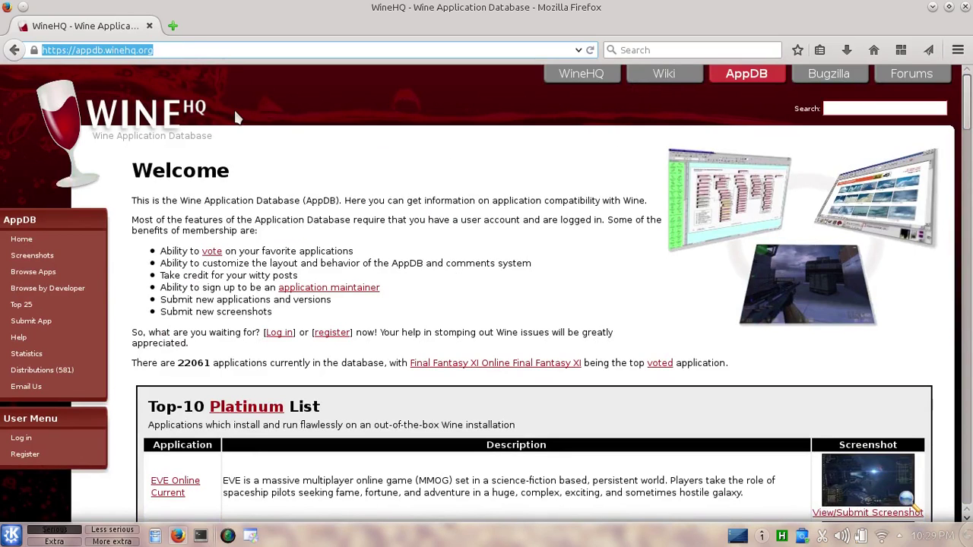
text(www.google.c)
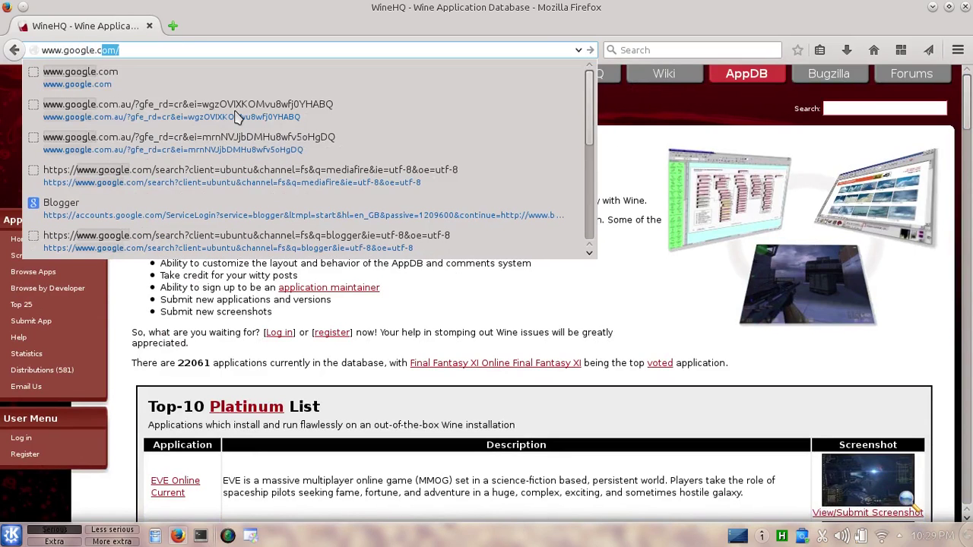
text(om)
key(Return)
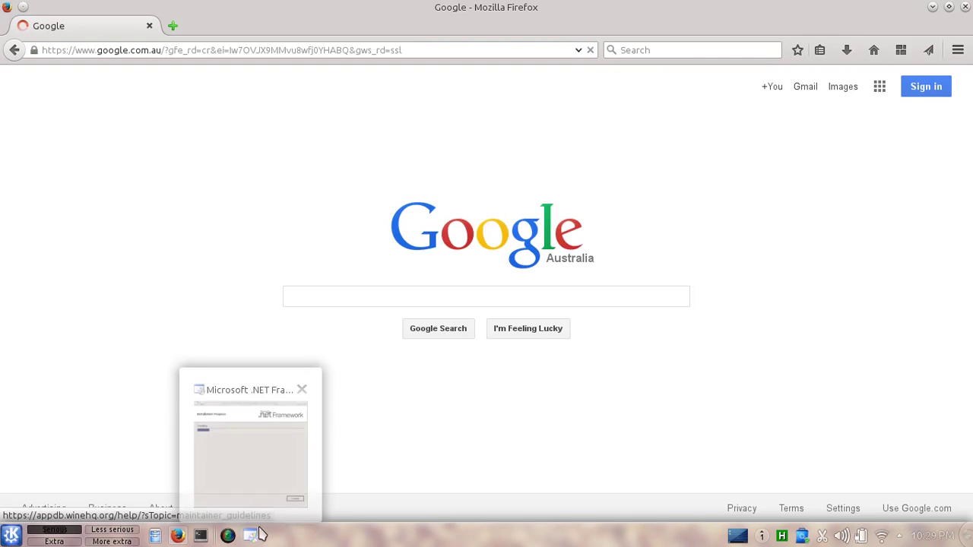
click(250, 536)
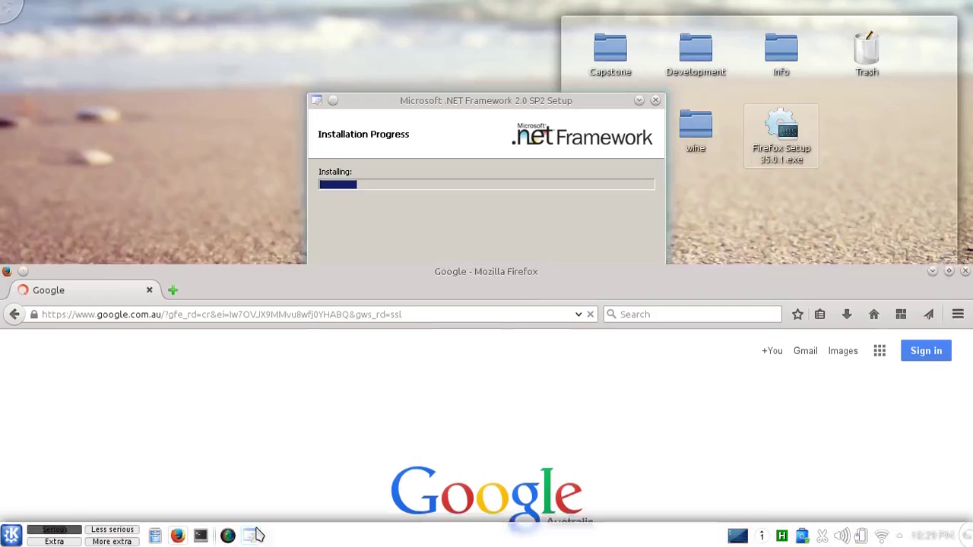
click(244, 231)
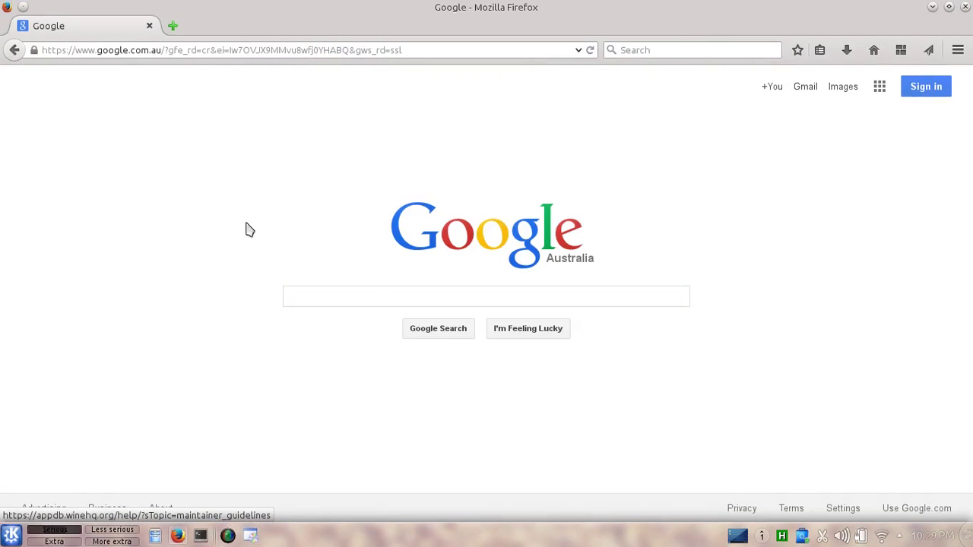
- Search Google for "wine Need for speed most wanted"
click(412, 298)
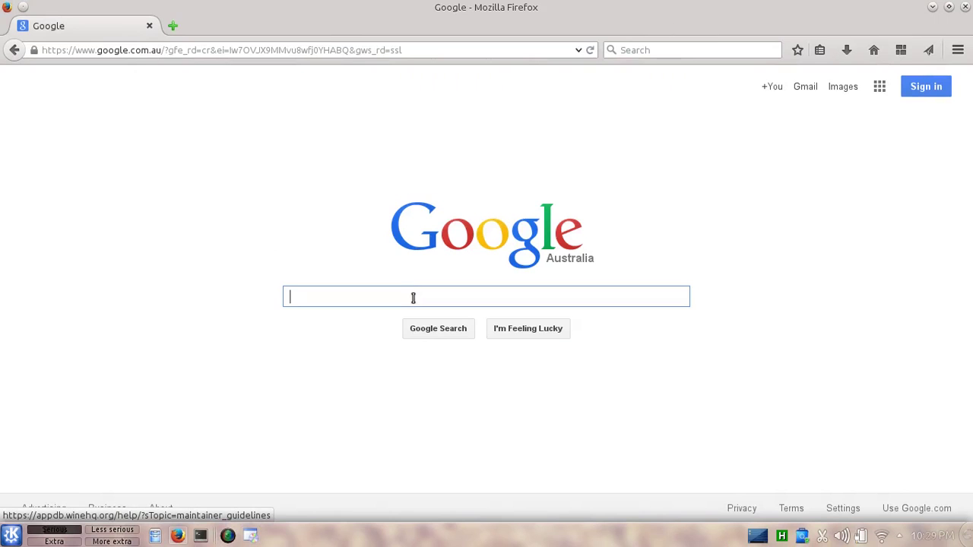
text(wine )
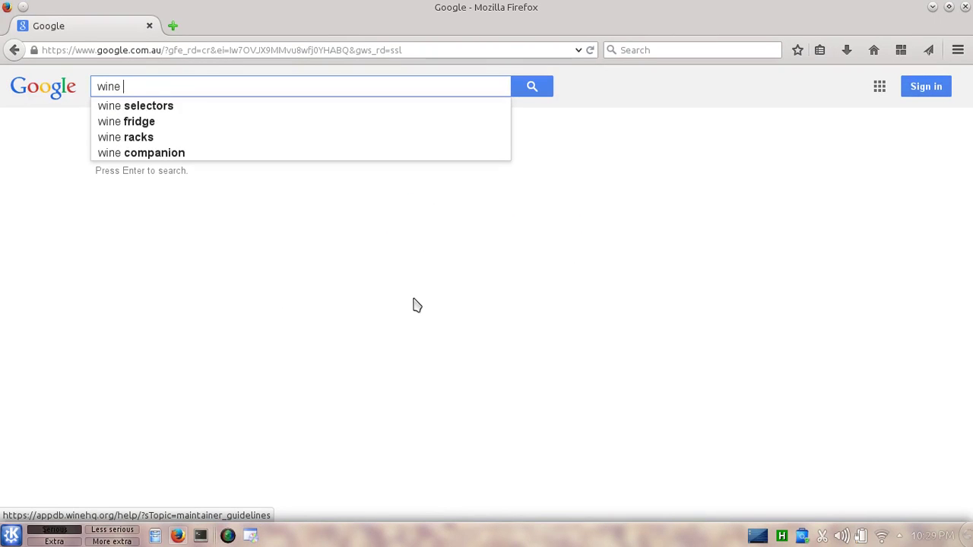
text(Need for )
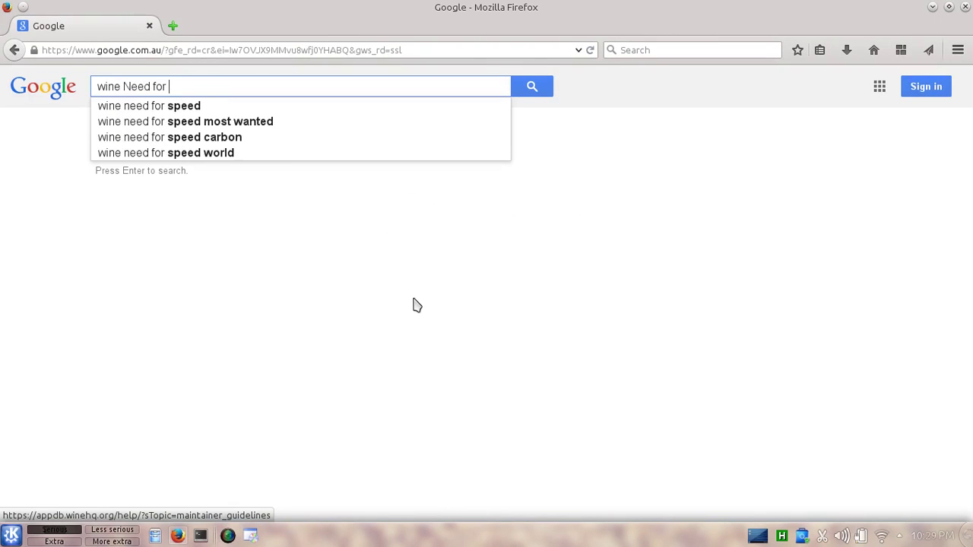
text(spee)
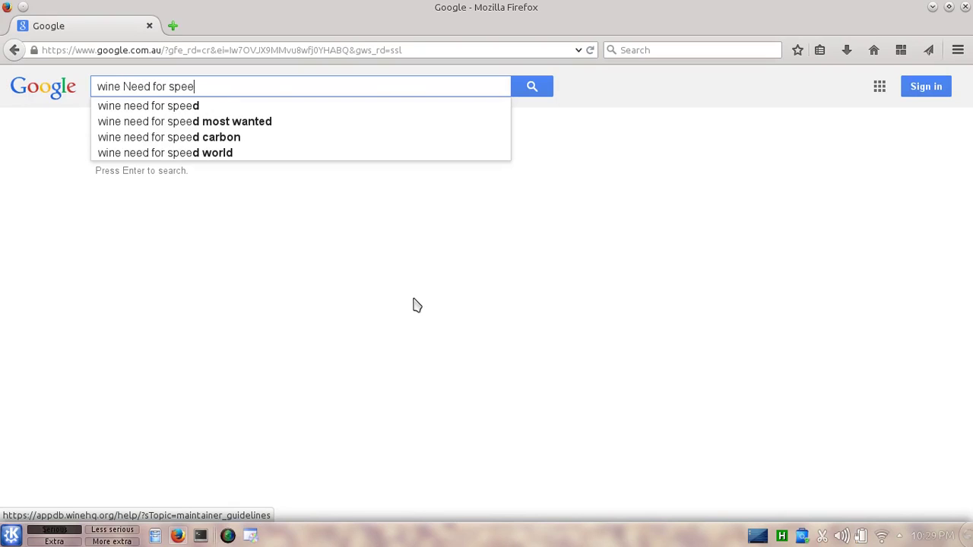
text(d ms)
key(BackSpace)
text(o)
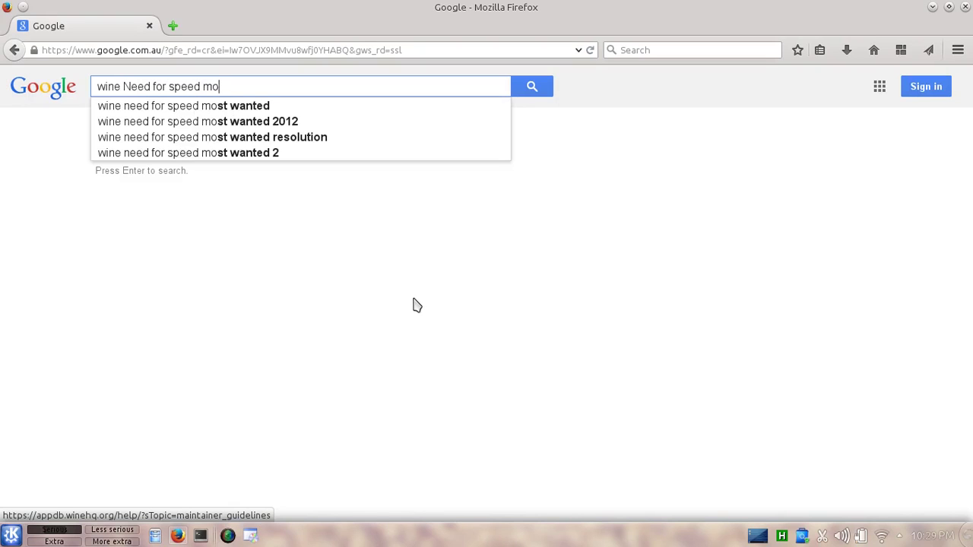
text(st wanted)
key(Return)
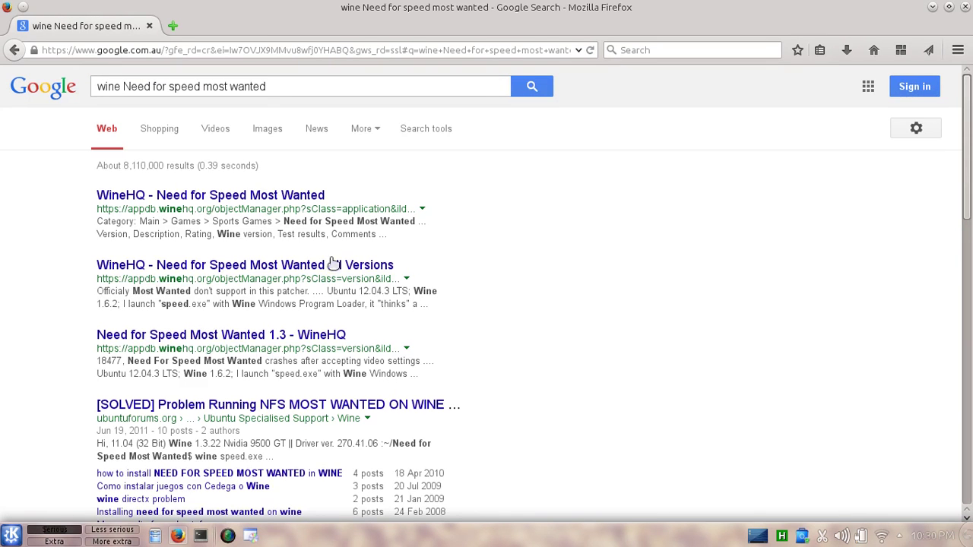
- Open the WineHQ result for Need for Speed Most Wanted and check its rating in the versions table
drag(86, 200, 362, 210)
click(398, 195)
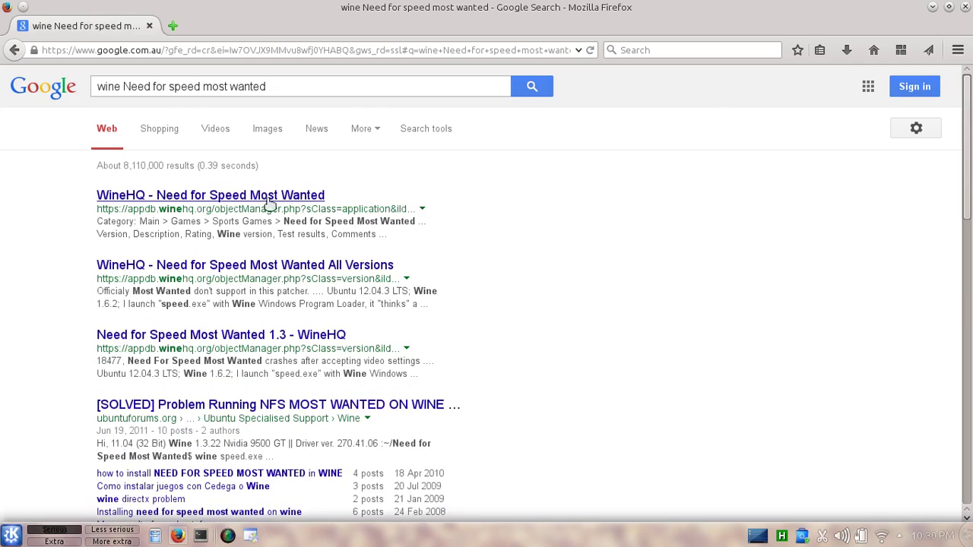
click(271, 196)
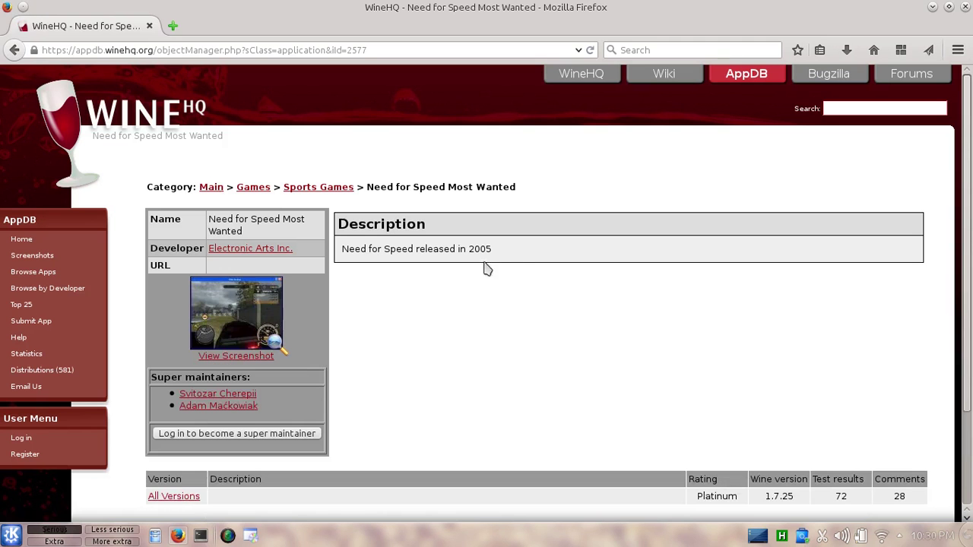
scroll(513, 272, down, 3)
scroll(512, 271, up, 3)
scroll(445, 229, down, 3)
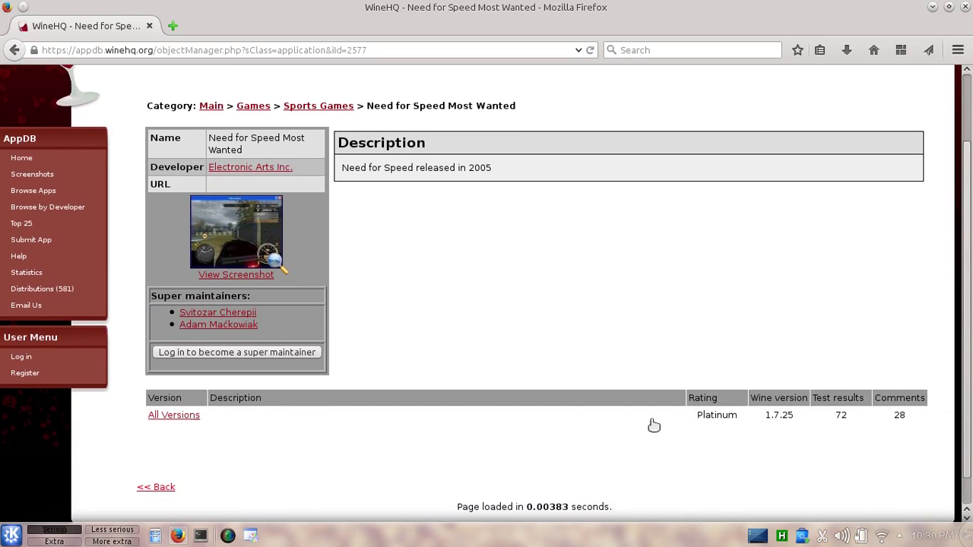
scroll(479, 210, down, 1)
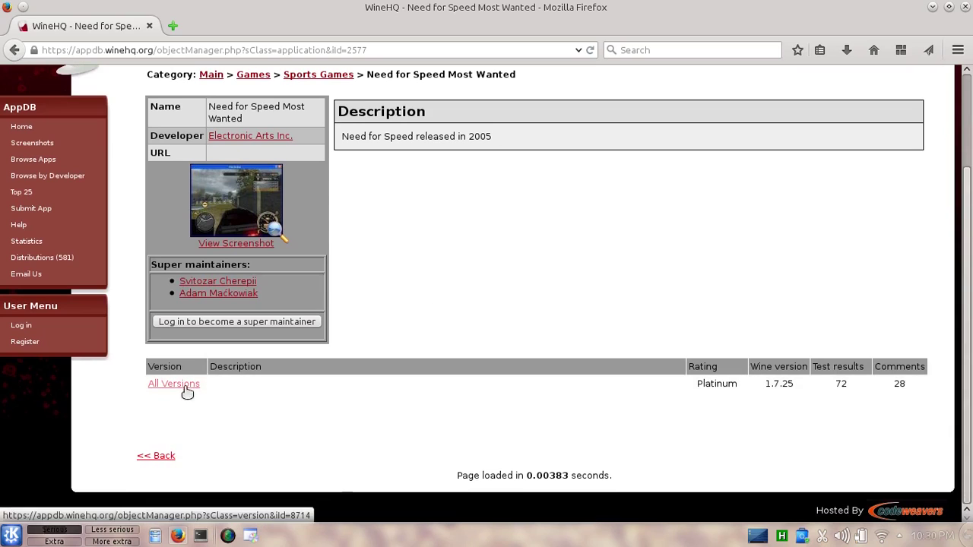
- Open the All Versions entry of Need for Speed Most Wanted and read its selected test results
click(766, 391)
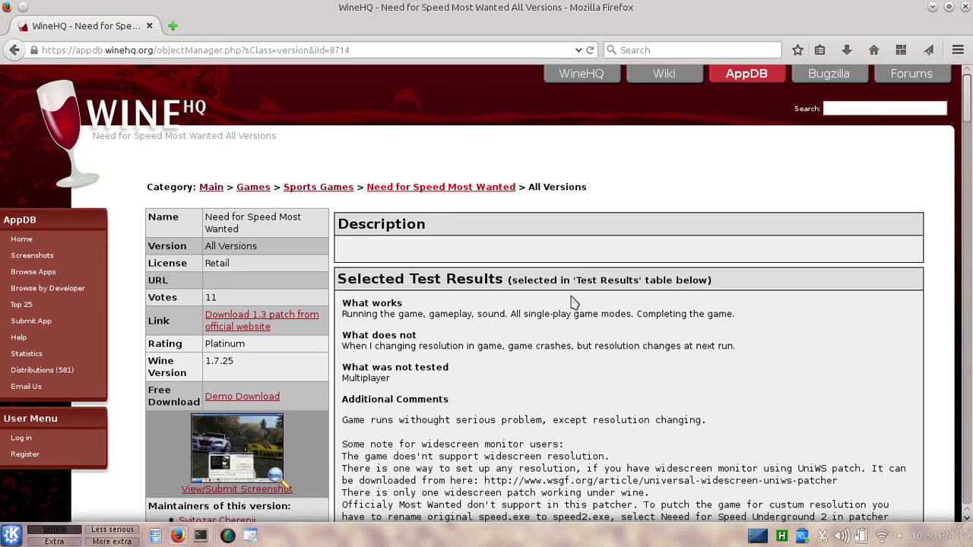
scroll(573, 298, down, 5)
scroll(574, 299, up, 3)
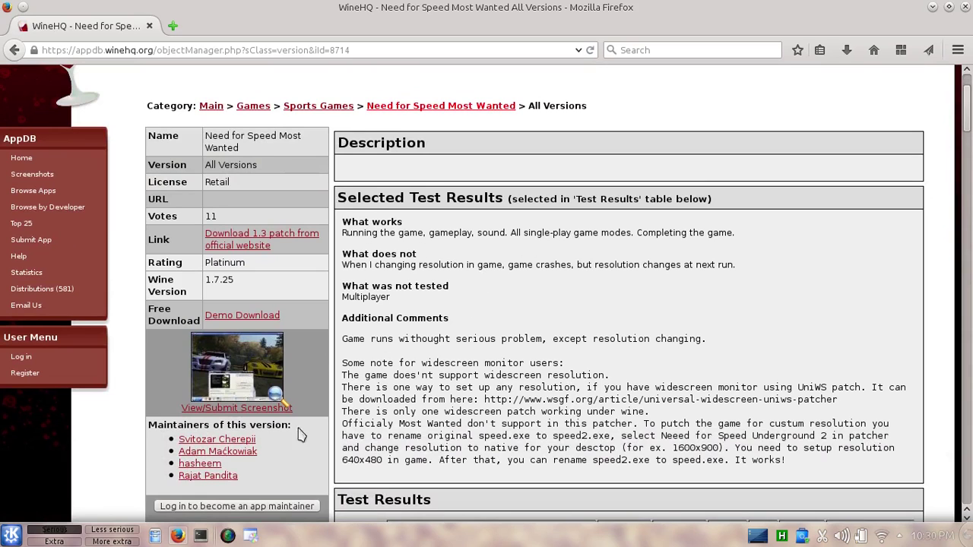
- Exit the completed Microsoft .NET Framework 2.0 SP2 setup and postpone the computer restart
click(177, 536)
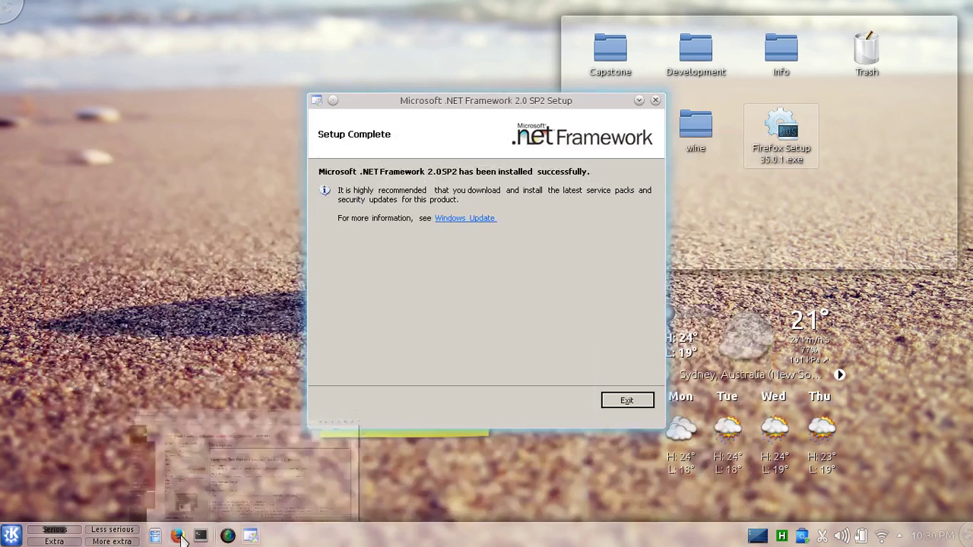
click(626, 402)
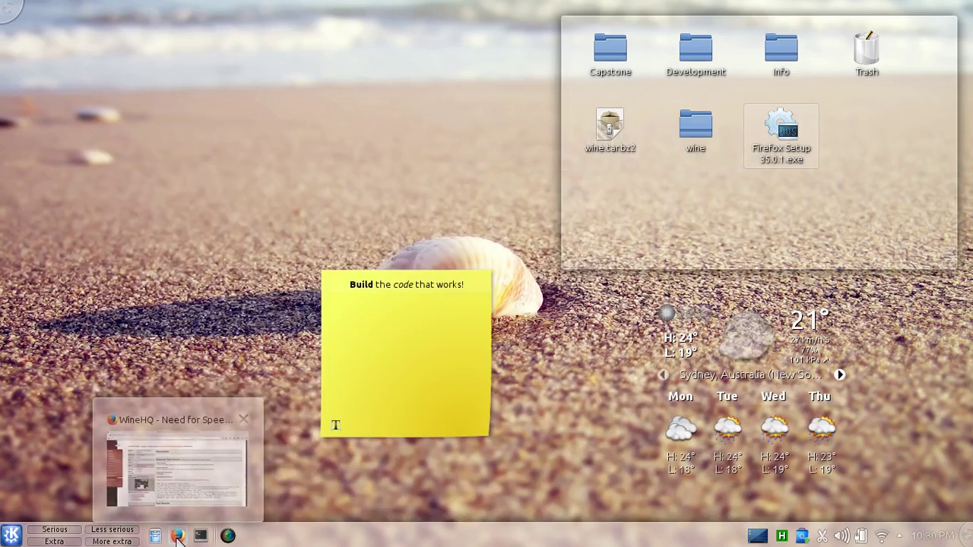
click(177, 536)
scroll(524, 263, down, 3)
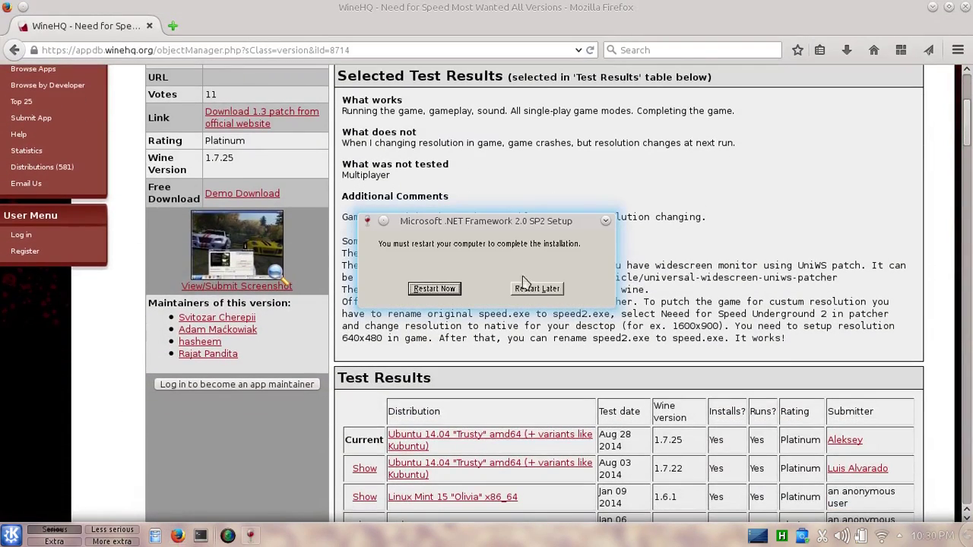
click(537, 288)
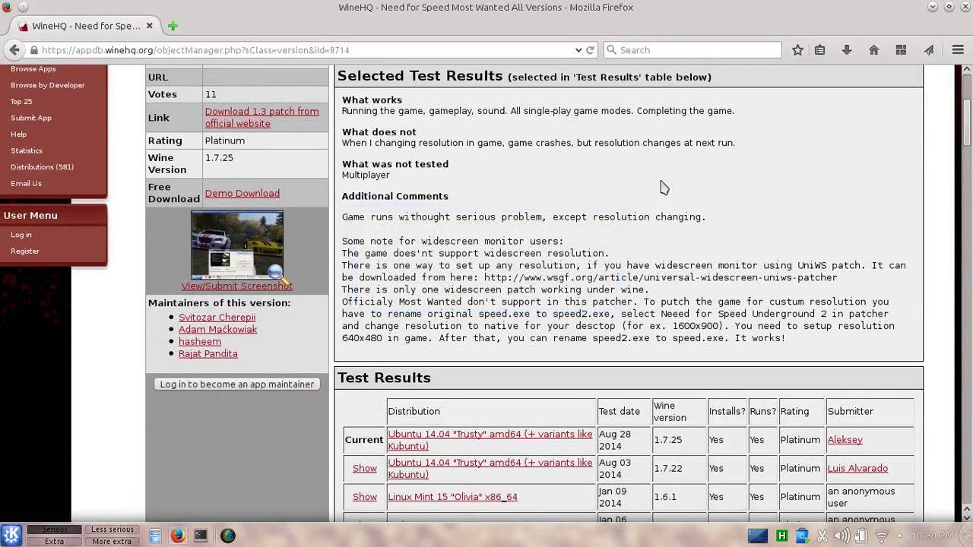
- Install Microsoft XNA Framework Redistributable 3.1, accepting its licence terms and finishing the setup wizard
scroll(536, 197, down, 5)
scroll(520, 193, down, 9)
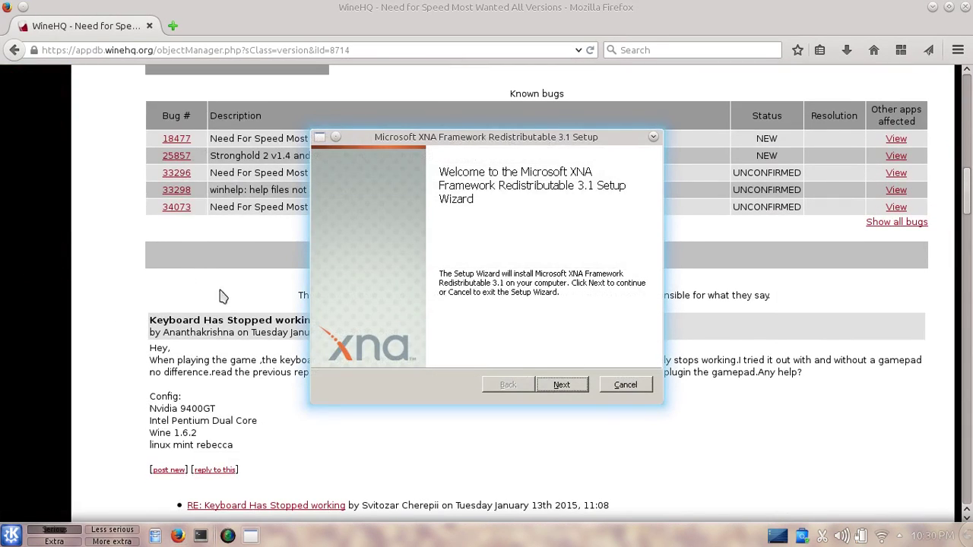
scroll(202, 297, up, 9)
scroll(254, 264, up, 8)
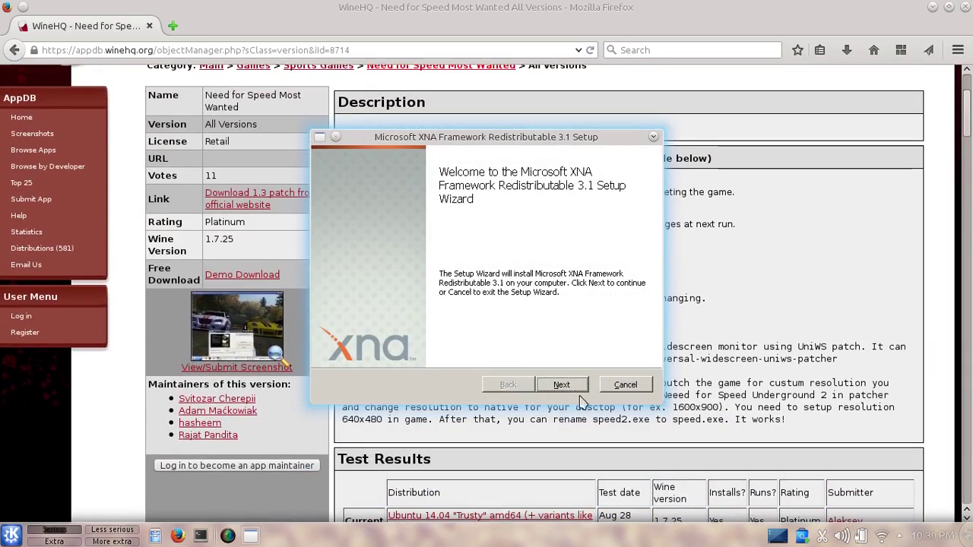
click(571, 386)
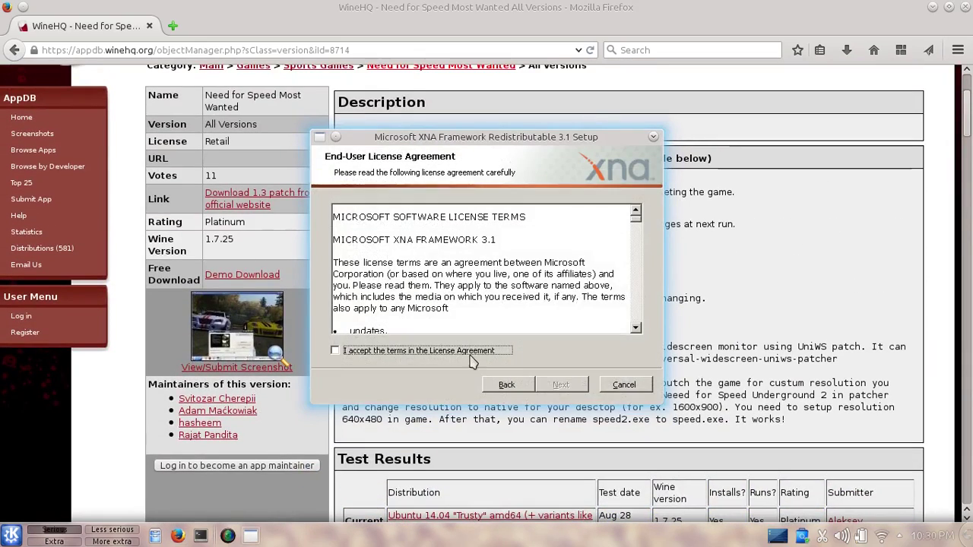
click(471, 354)
click(563, 386)
click(563, 386)
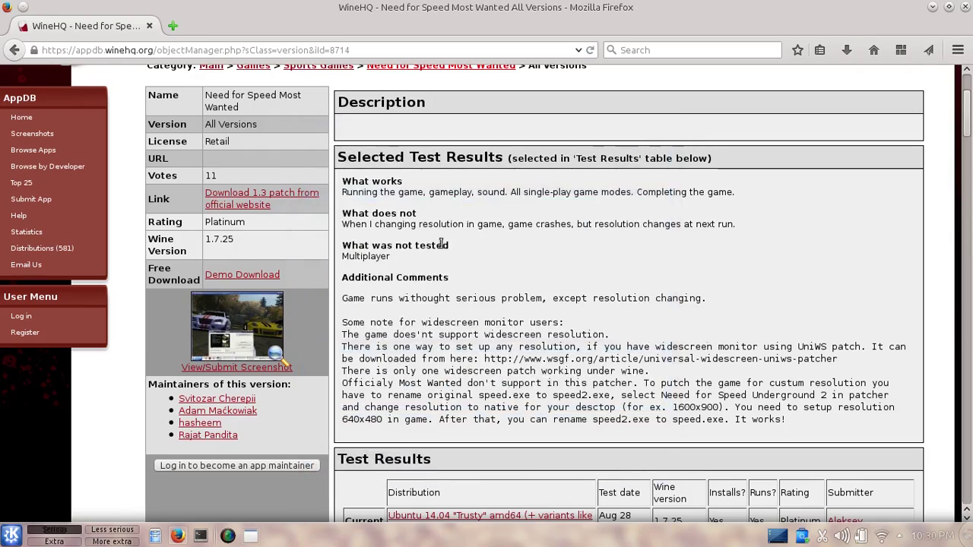
scroll(441, 243, down, 18)
scroll(392, 224, down, 5)
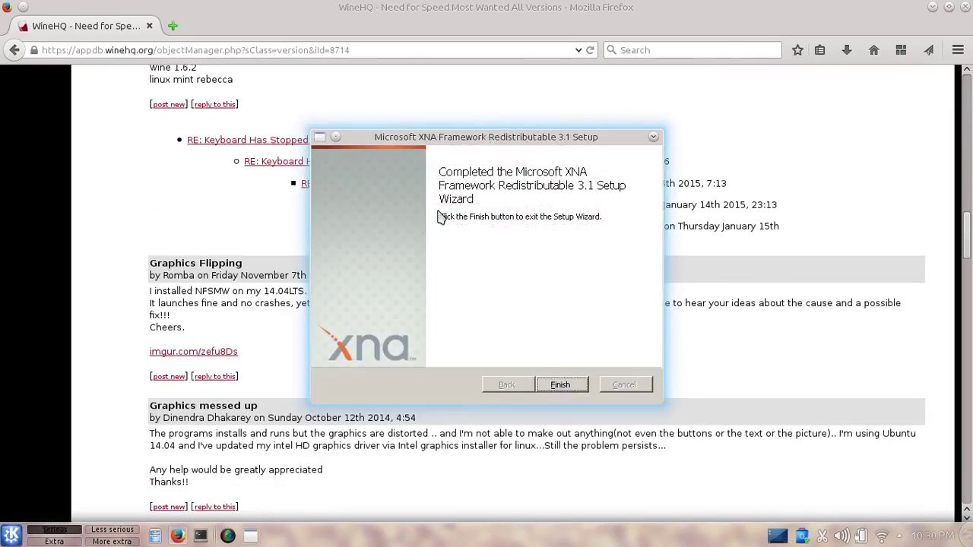
click(582, 386)
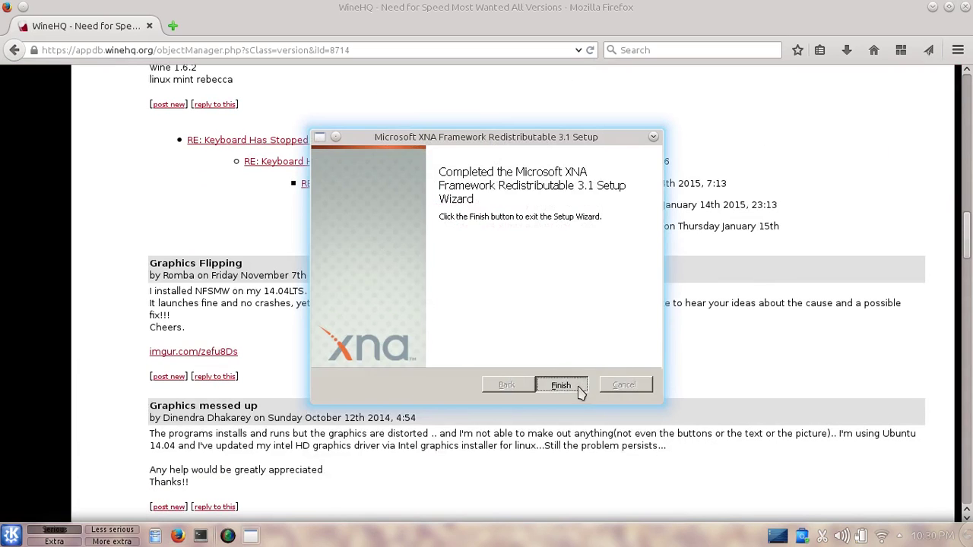
- Acknowledge the winetricks messages about dotnet40 and Mono so the .NET Framework 4 setup can start
click(568, 303)
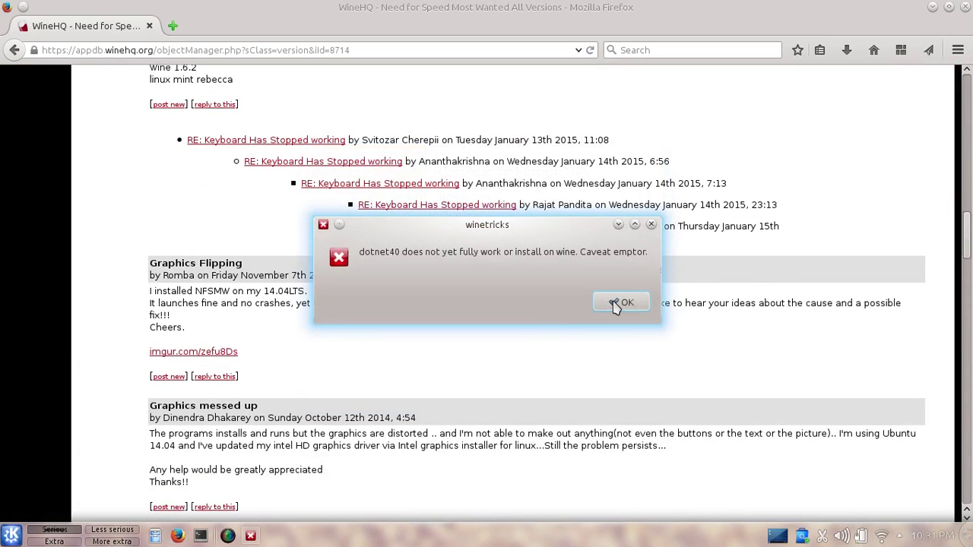
click(617, 304)
scroll(479, 319, down, 20)
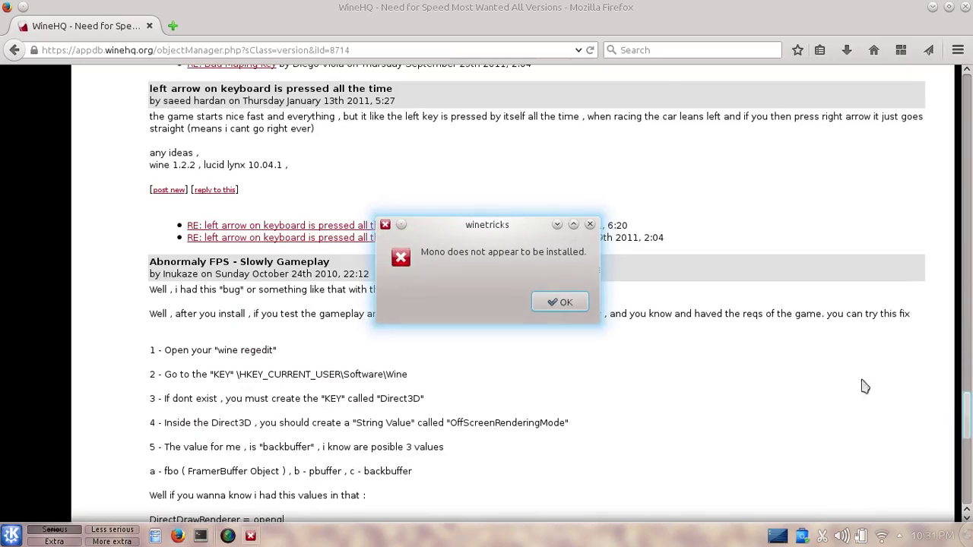
click(561, 303)
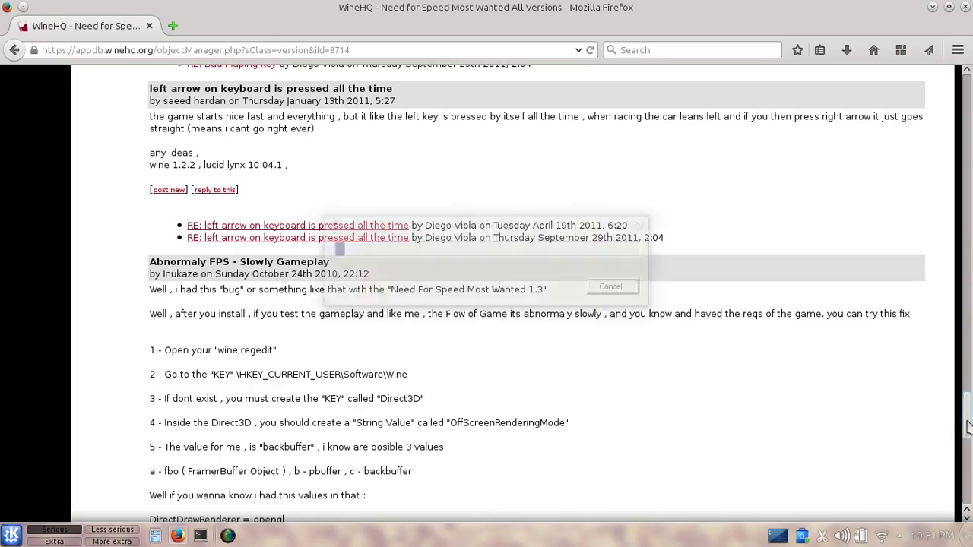
- Show the Aug 03 2014 Ubuntu 14.04 test result for Wine 1.7.22 from the game's Test Results table
drag(967, 414, 968, 91)
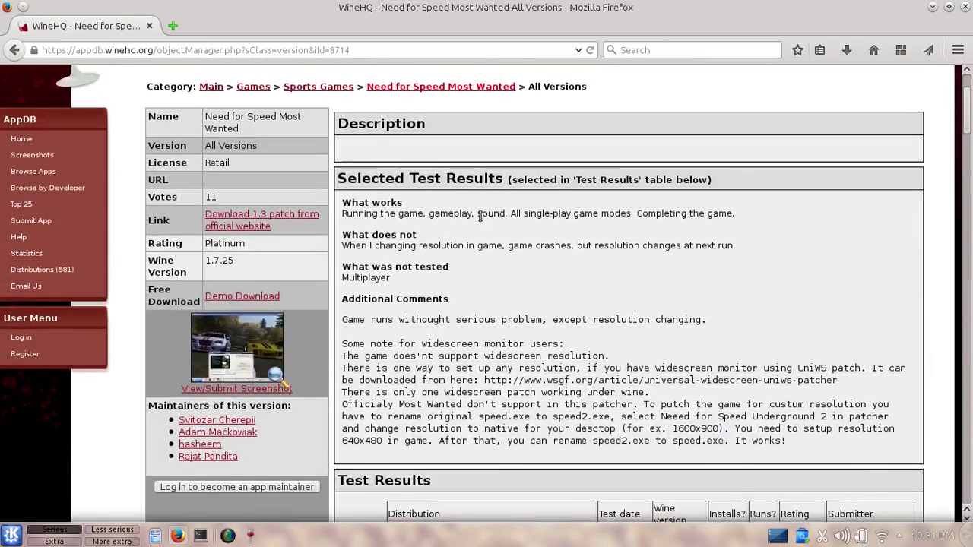
scroll(593, 323, down, 5)
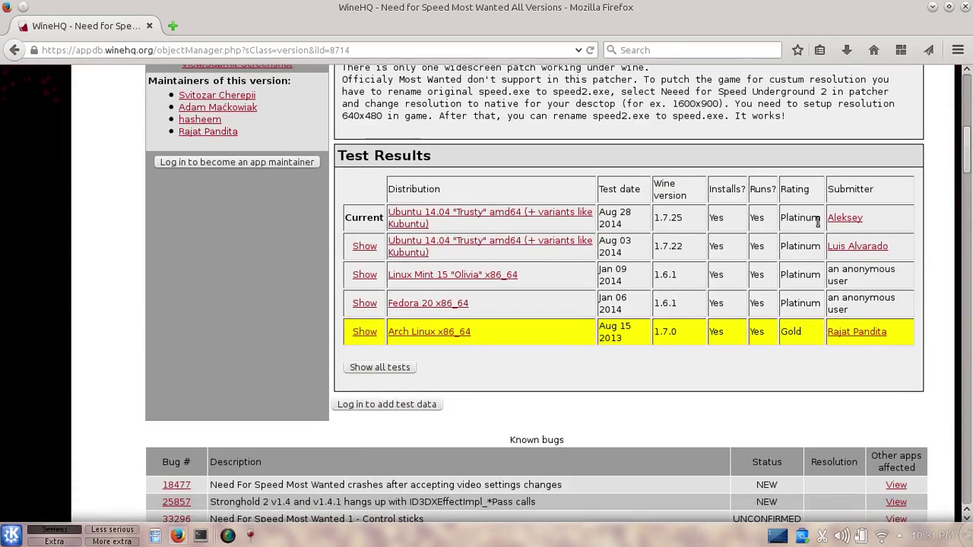
click(364, 245)
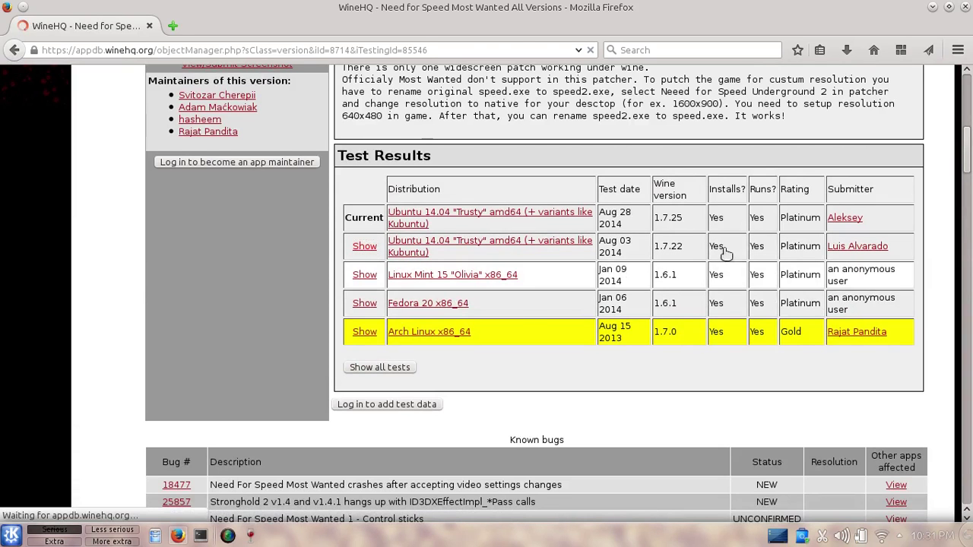
scroll(714, 297, down, 5)
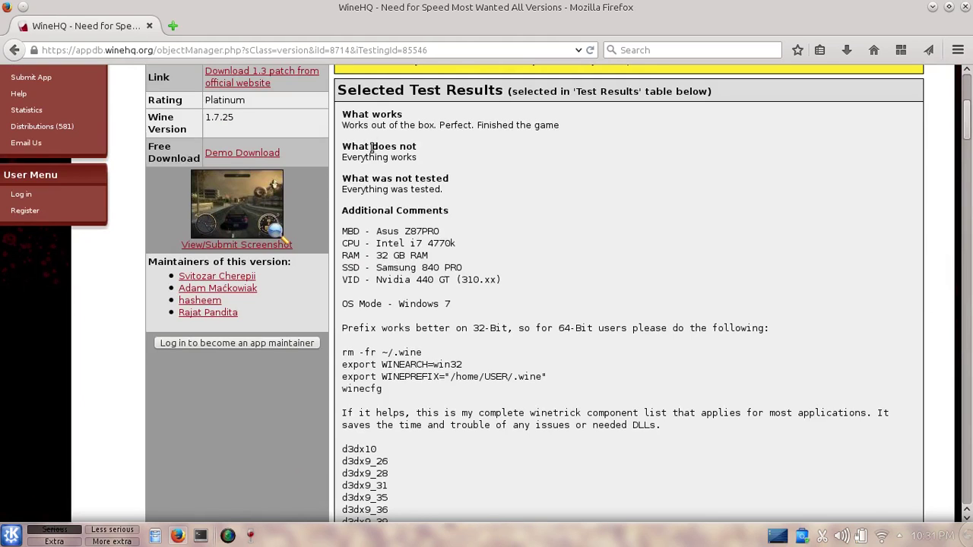
- Read the selected test's notes on what works, the tester's hardware and the winetricks component list
drag(344, 124, 527, 137)
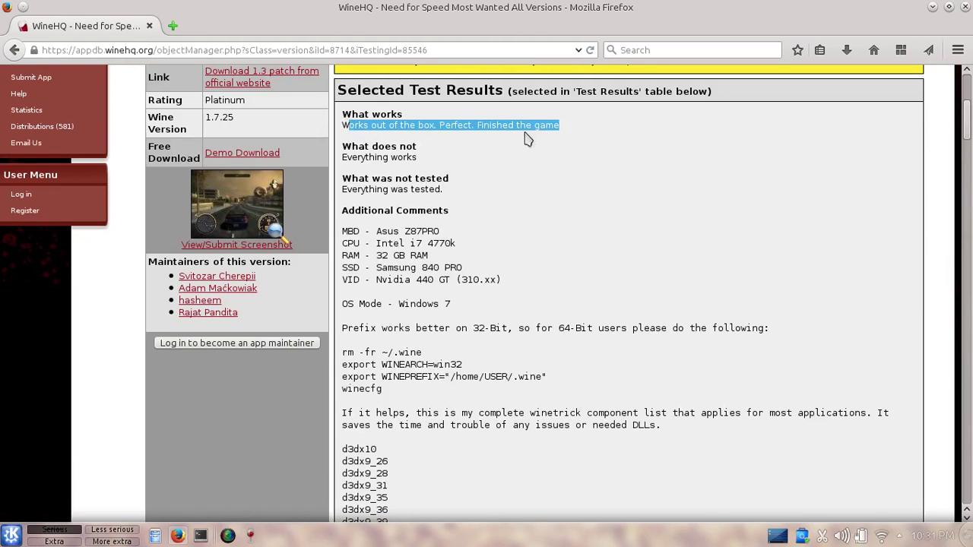
click(428, 187)
drag(342, 280, 462, 280)
click(523, 316)
scroll(550, 289, down, 15)
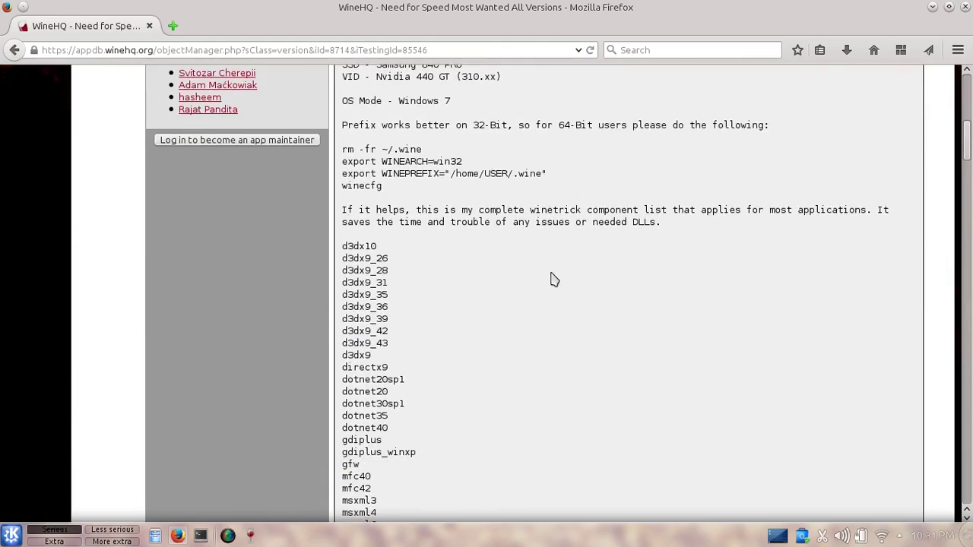
scroll(554, 258, up, 15)
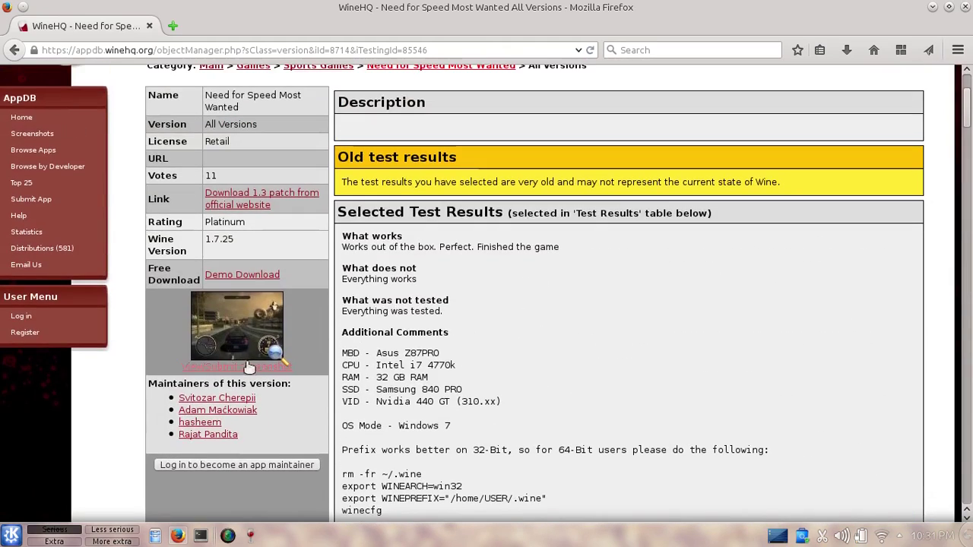
- Browse the game's screenshot gallery, view one in-game screenshot at full size, and close the browser
click(256, 335)
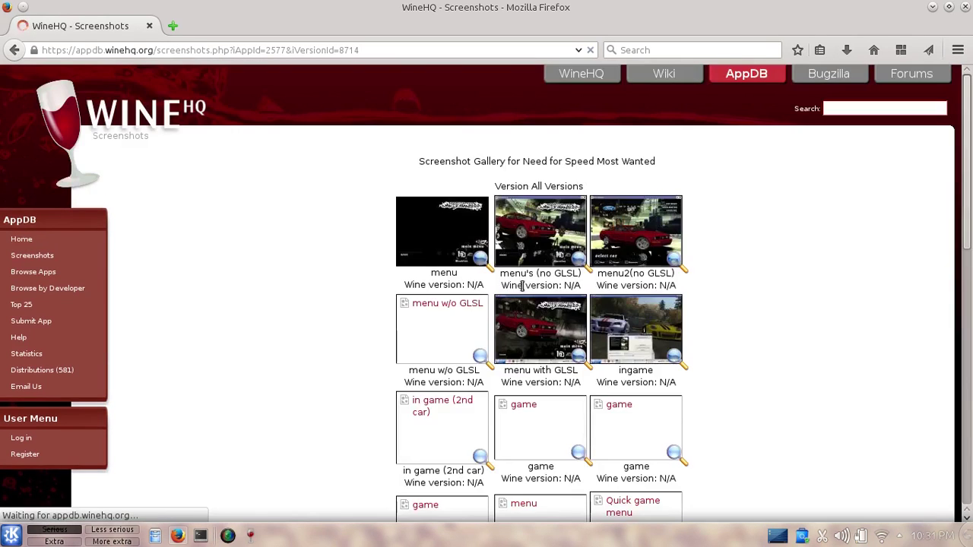
scroll(650, 287, down, 7)
scroll(690, 342, down, 8)
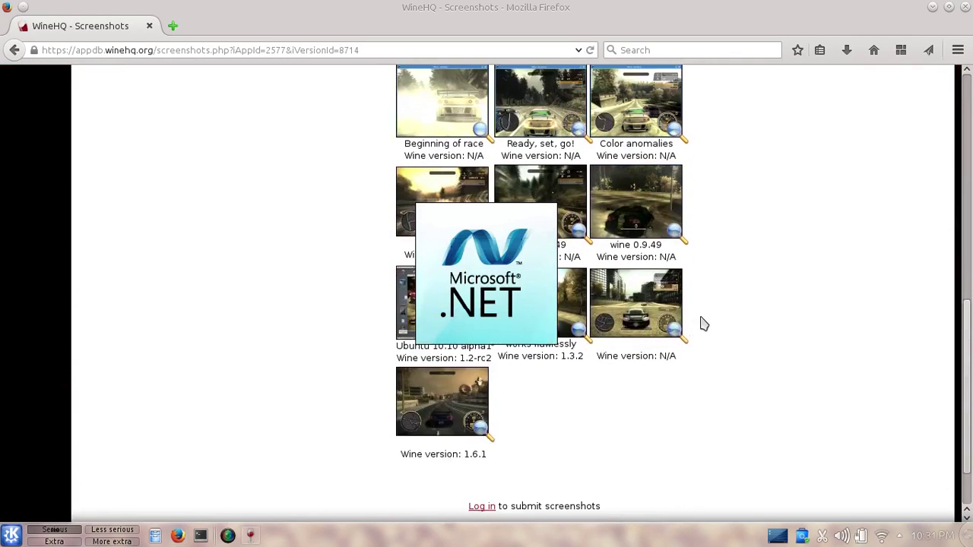
click(628, 239)
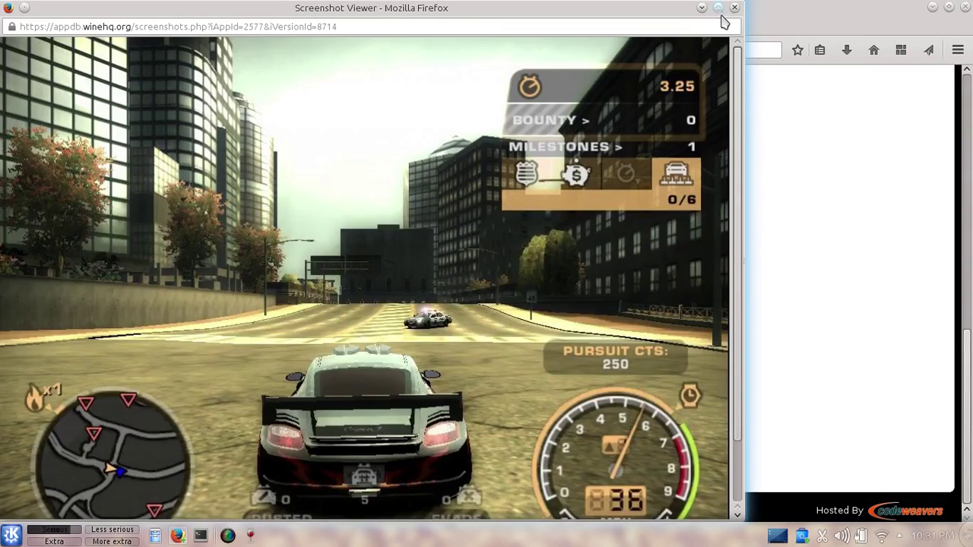
click(734, 9)
scroll(781, 304, up, 12)
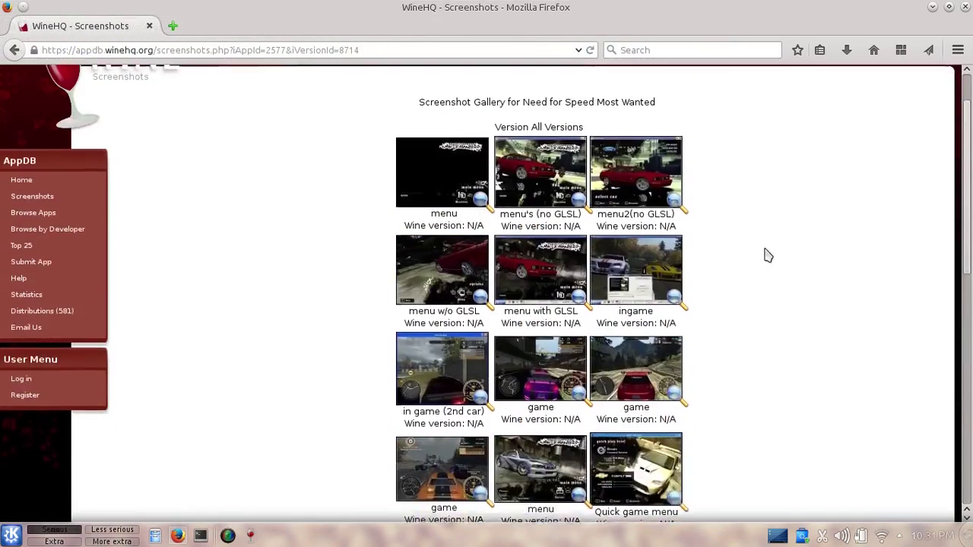
click(965, 6)
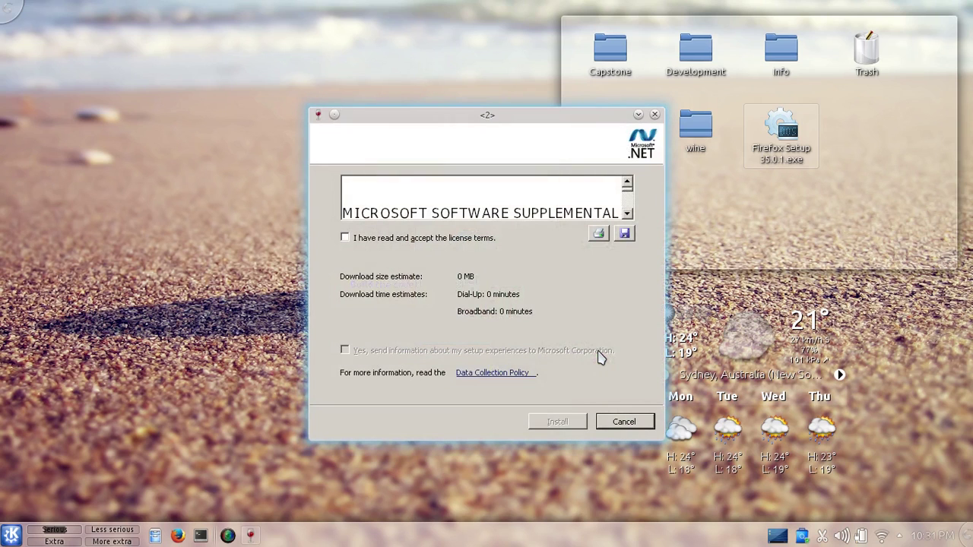
- Accept the licence terms of Microsoft .NET Framework 4, install it and finish its setup
click(444, 240)
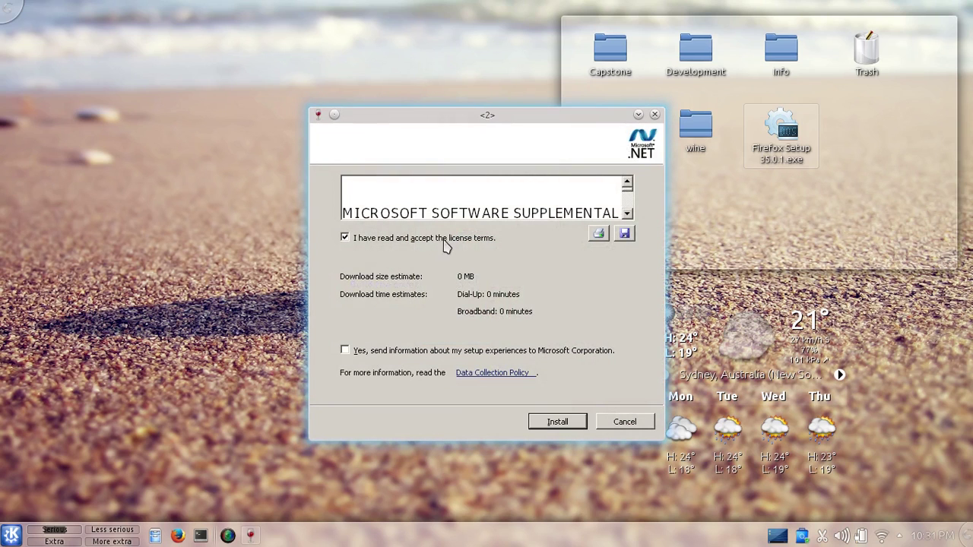
click(576, 421)
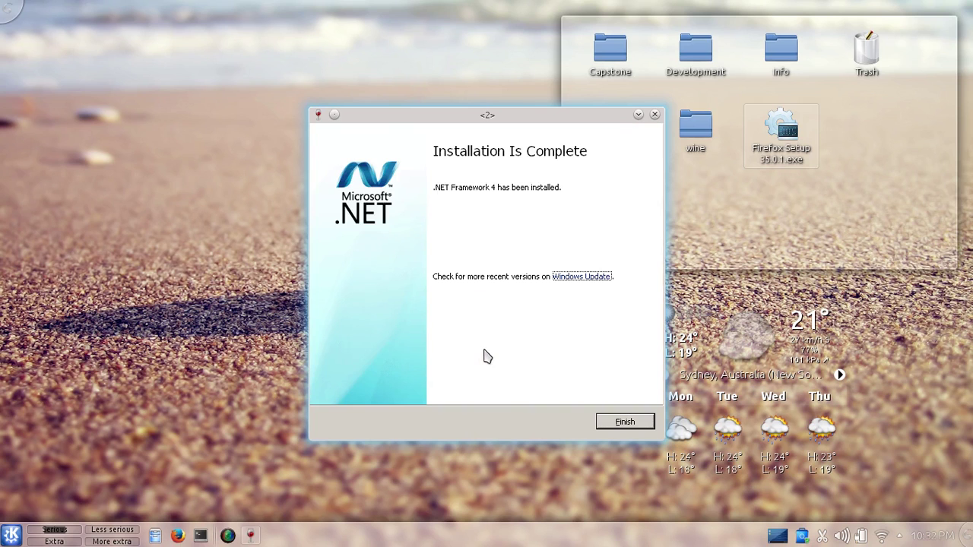
click(612, 424)
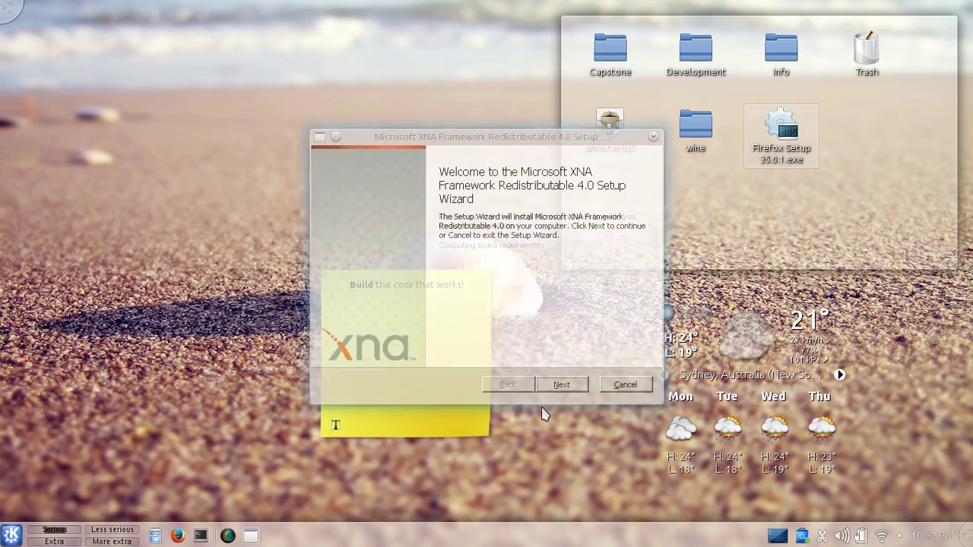
- Accept the licence terms of Microsoft XNA Framework Redistributable 4.0, install it and finish its setup
click(556, 386)
click(431, 353)
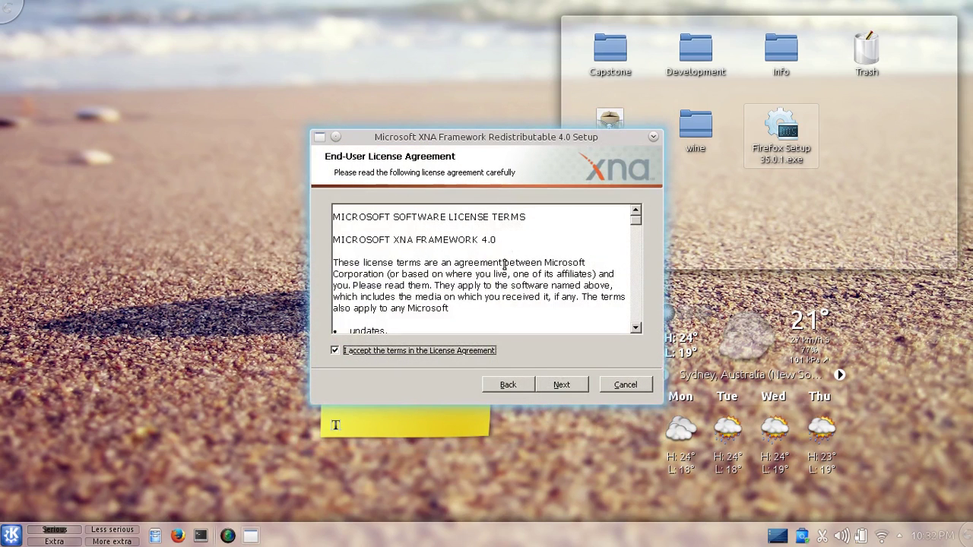
scroll(566, 285, down, 5)
click(563, 390)
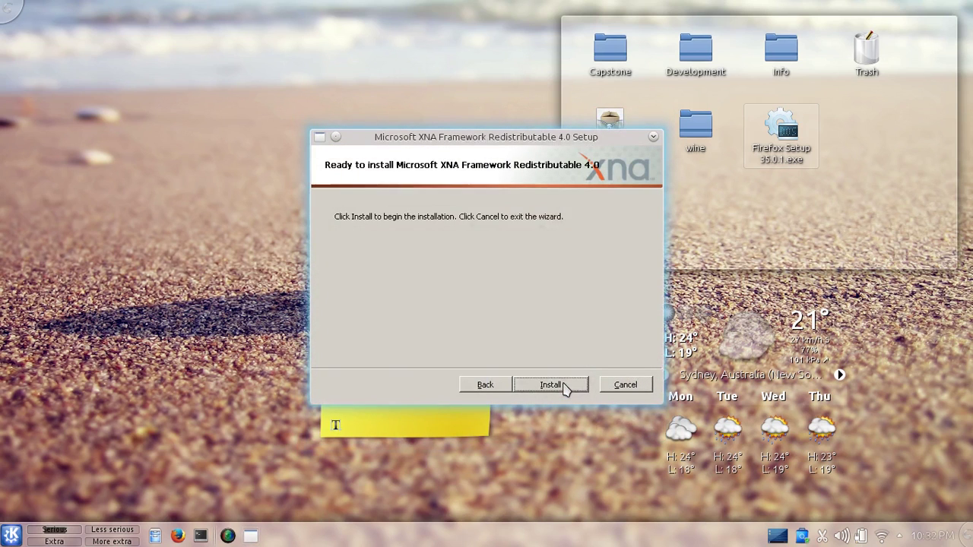
click(562, 390)
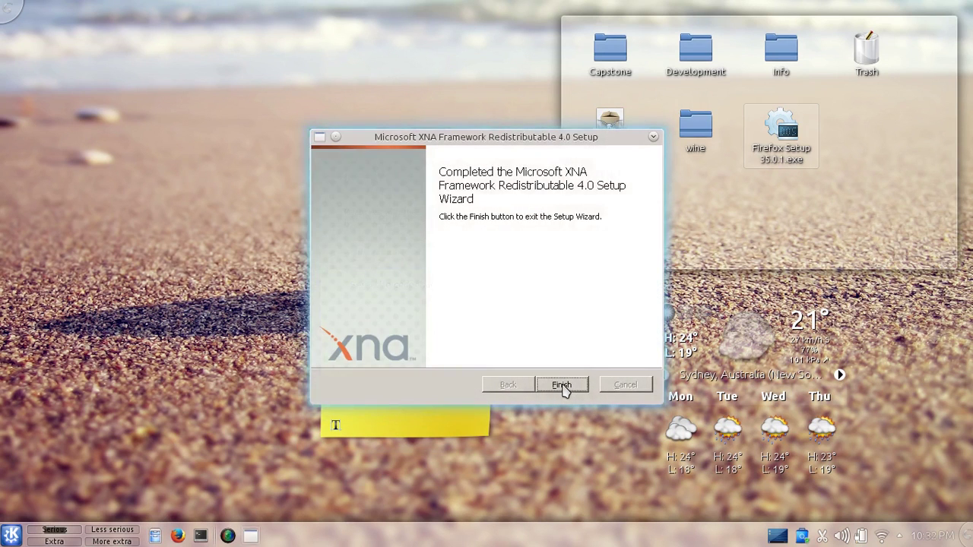
click(561, 386)
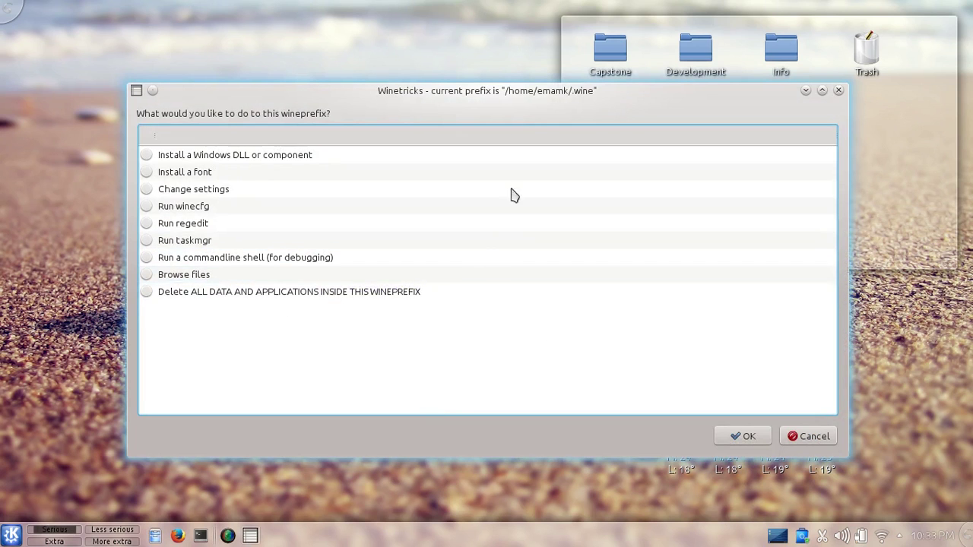
- Review winetricks' list of Windows DLLs and components, including the d3dx and DirectX packages, and exit winetricks without installing anything
mouse_move(520, 91)
mouse_down()
mouse_move(581, 76)
mouse_move(510, 81)
mouse_up()
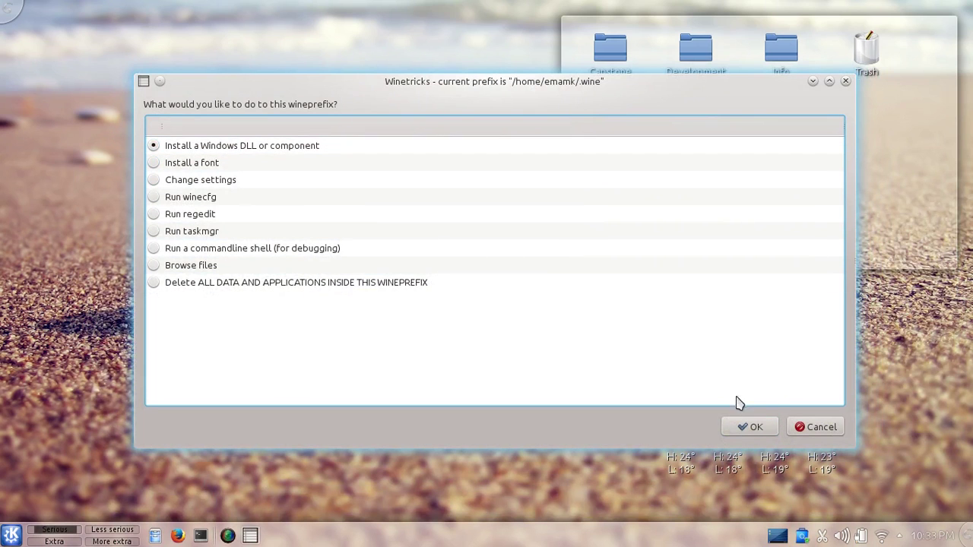
click(745, 428)
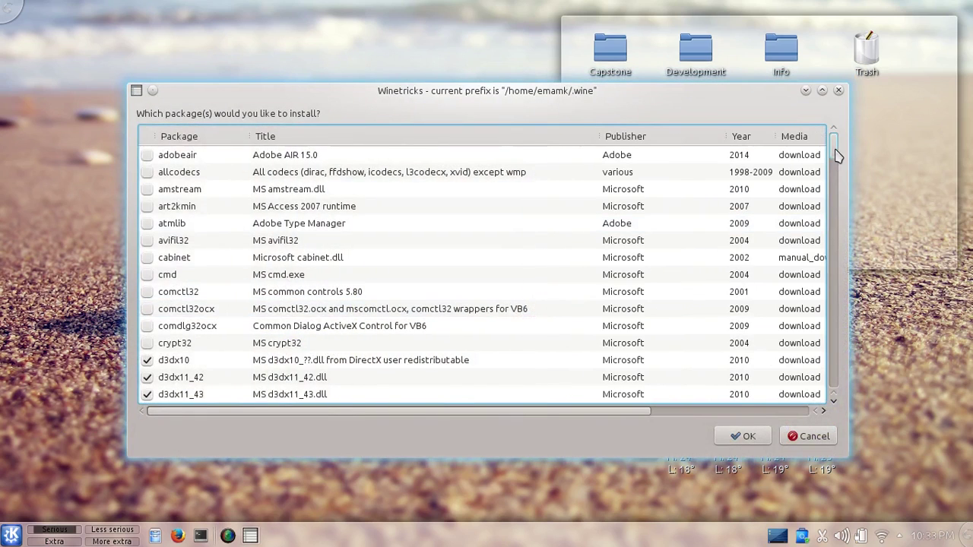
drag(836, 146, 852, 180)
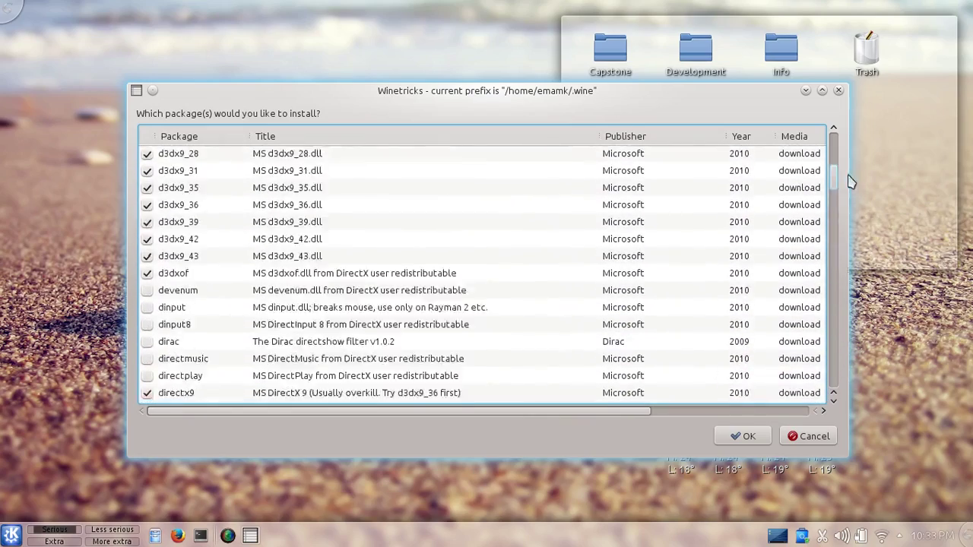
scroll(238, 198, up, 6)
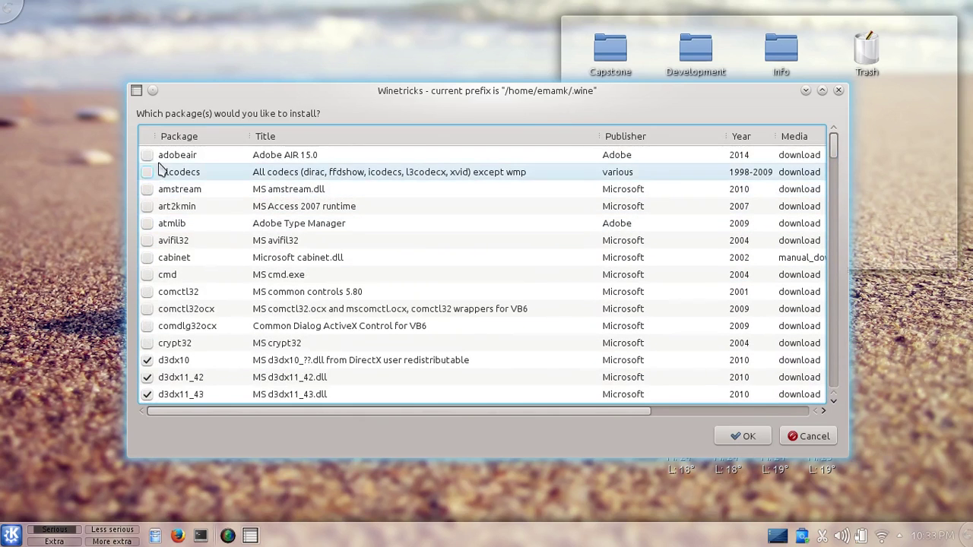
scroll(152, 262, down, 4)
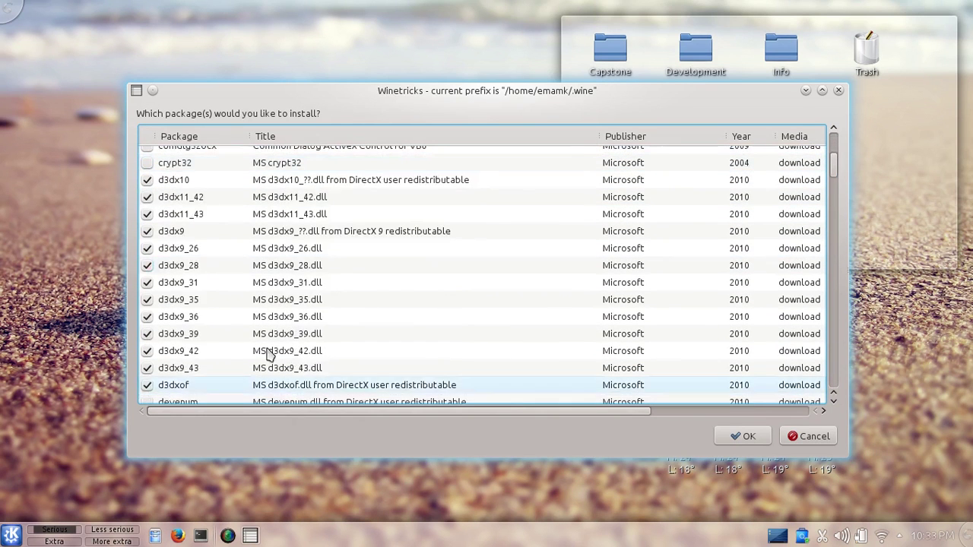
scroll(251, 355, down, 3)
scroll(388, 316, down, 3)
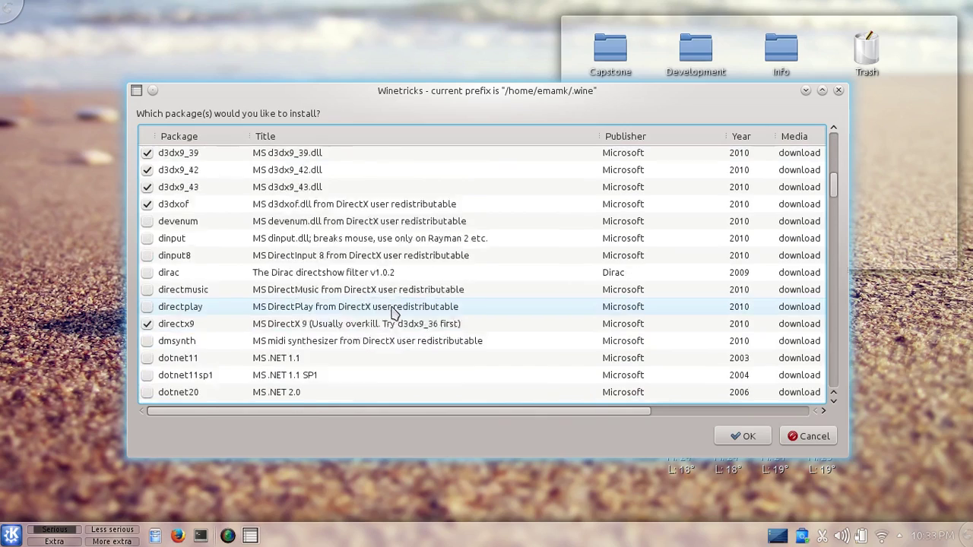
click(827, 440)
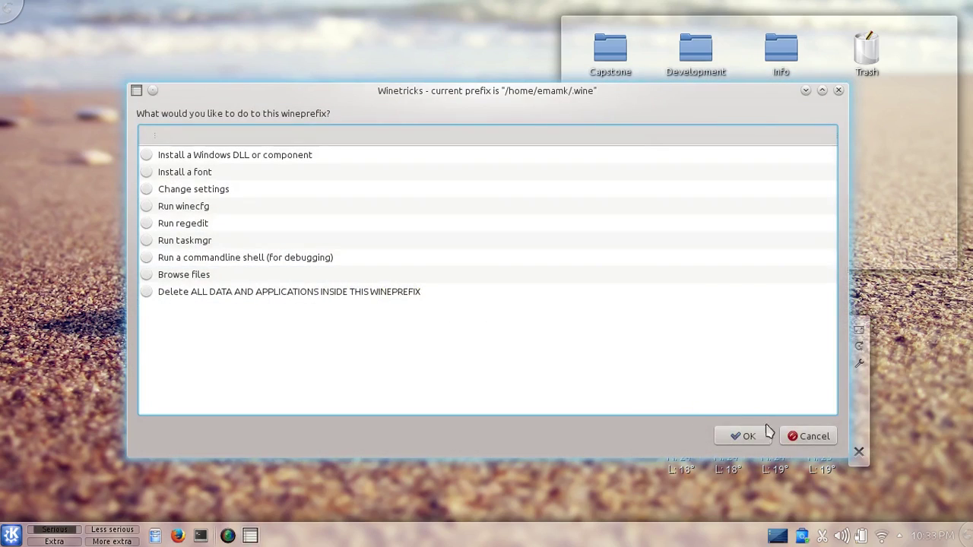
click(807, 438)
click(799, 439)
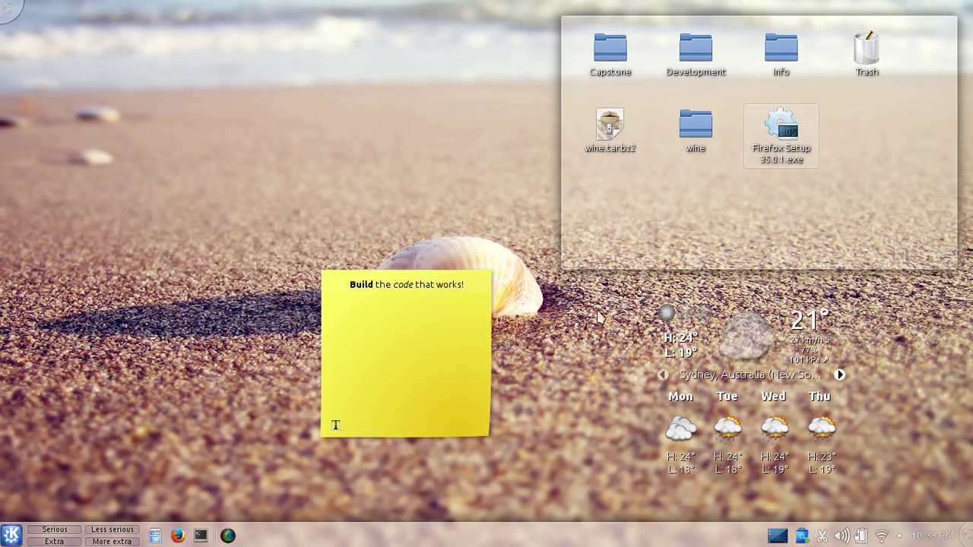
- Run Firefox Setup 35.0.1.exe from the desktop and install Firefox with the Standard setup type
mouse_move(727, 228)
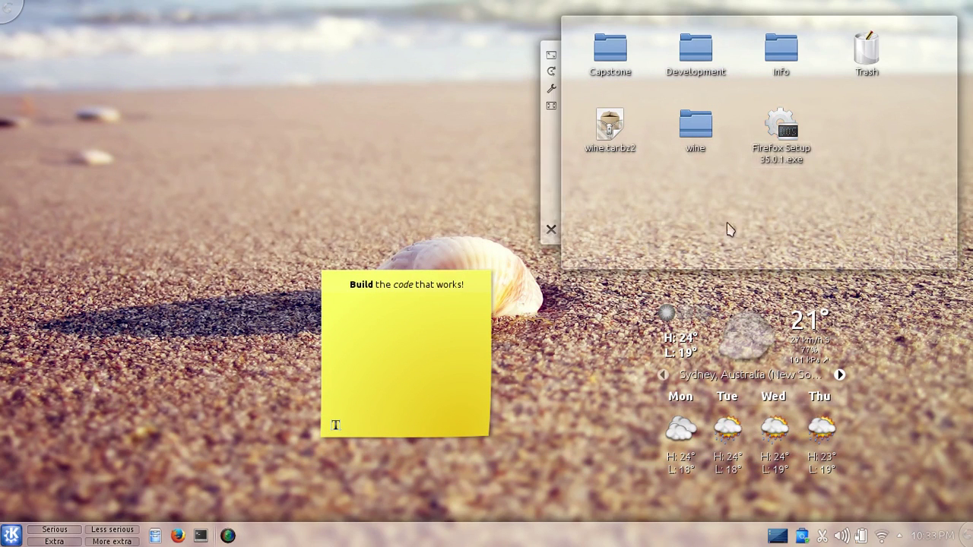
click(784, 154)
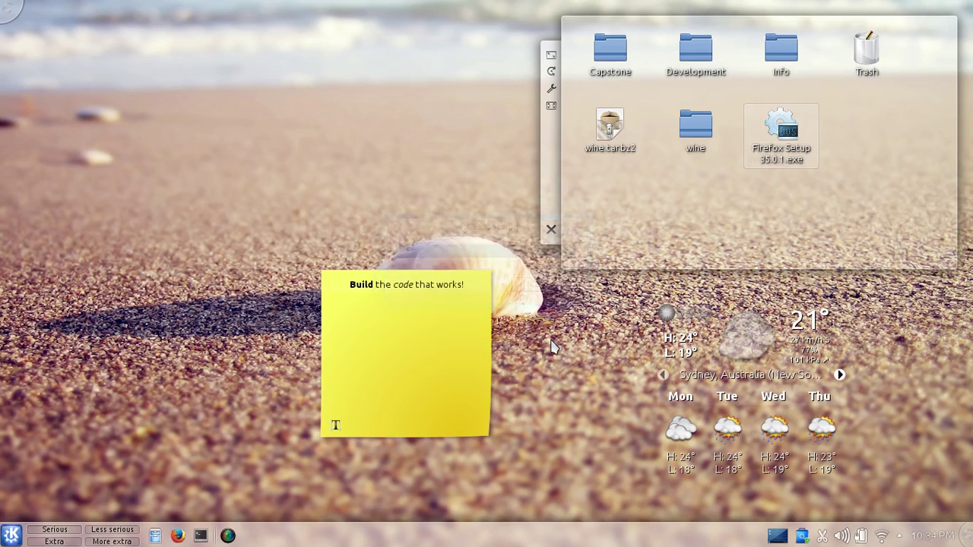
click(562, 382)
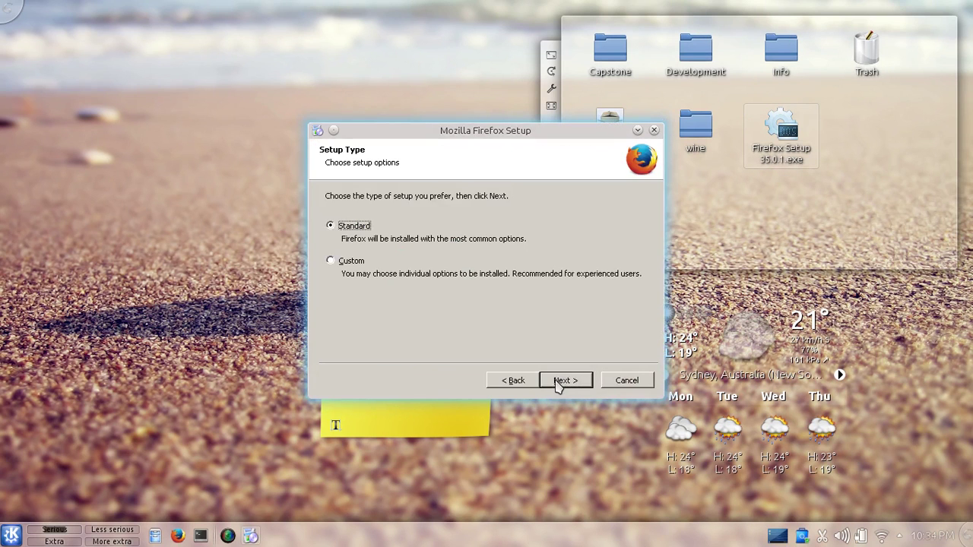
click(558, 385)
click(566, 381)
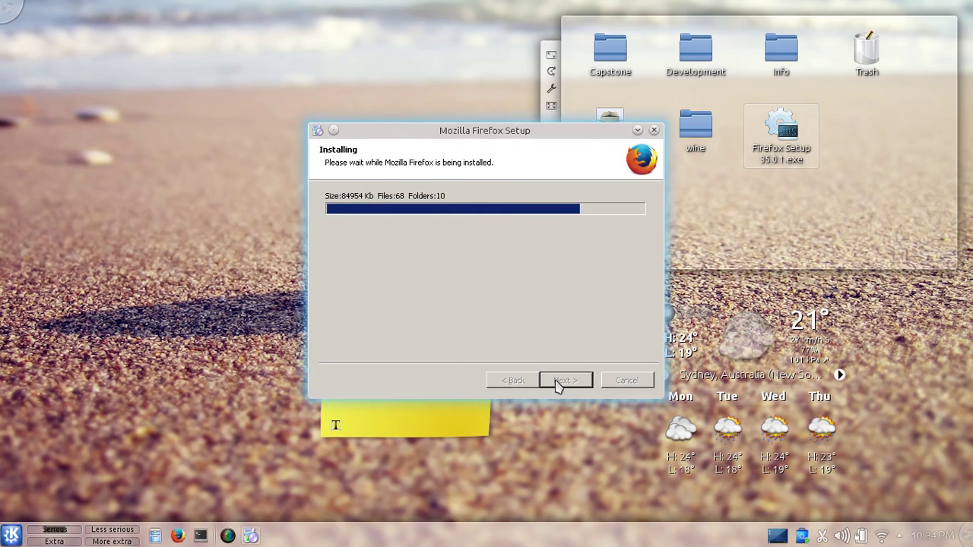
click(556, 385)
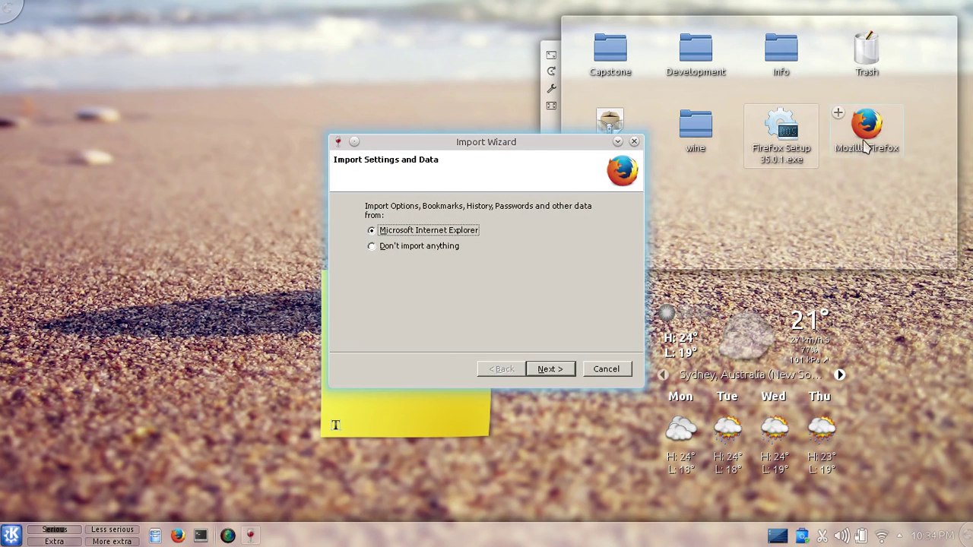
- Skip importing any settings or data into Firefox and make it the default browser
click(431, 250)
click(551, 370)
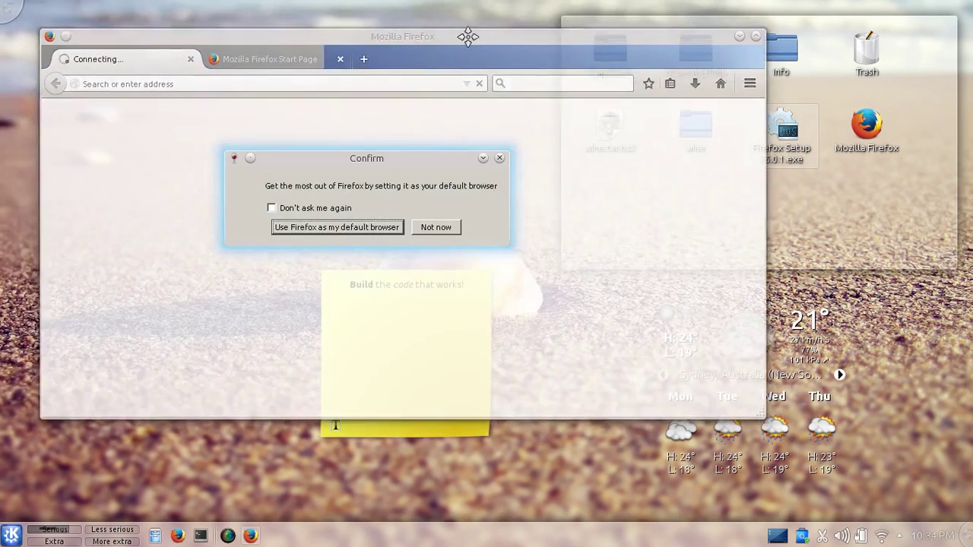
click(369, 229)
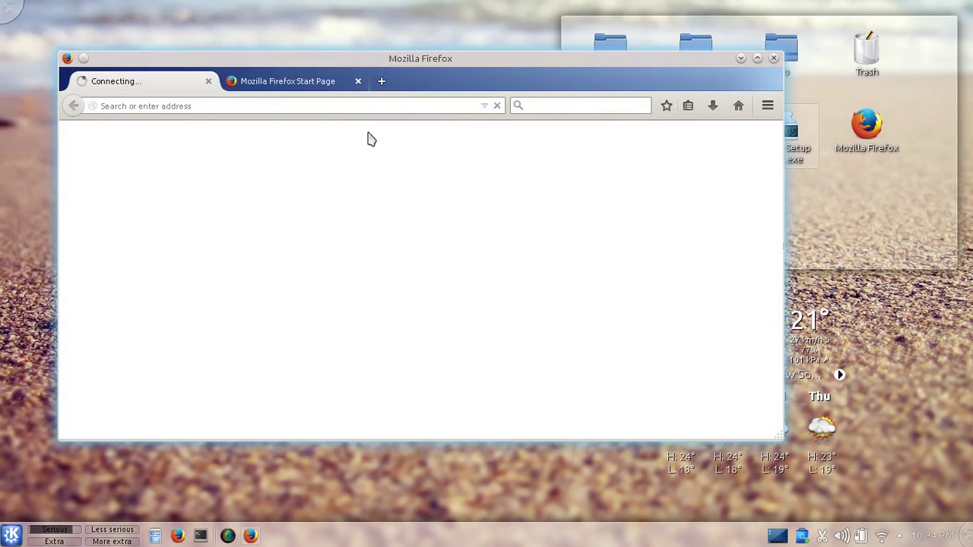
- Open a new tab in the Windows version of Firefox, then close it and the Mozilla Firefox Start Page tab
click(383, 82)
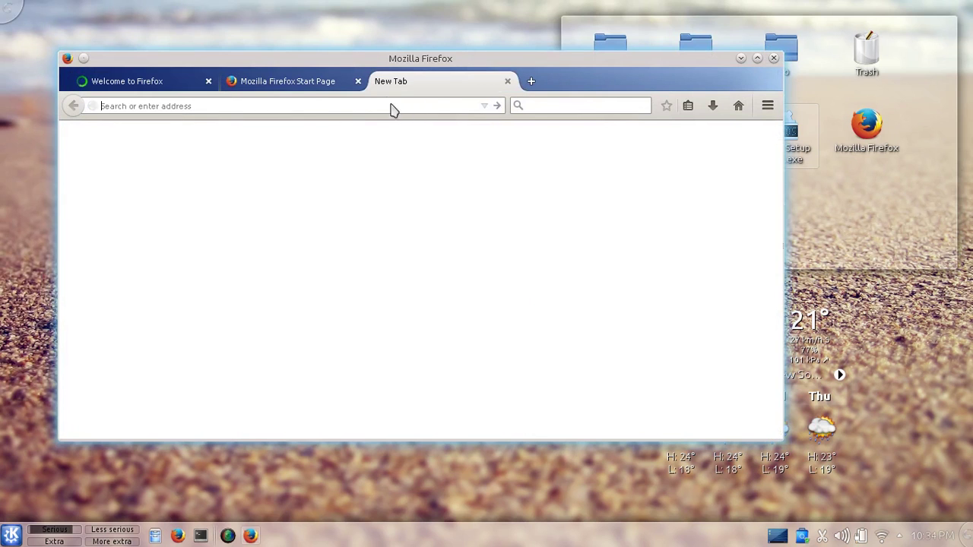
click(508, 81)
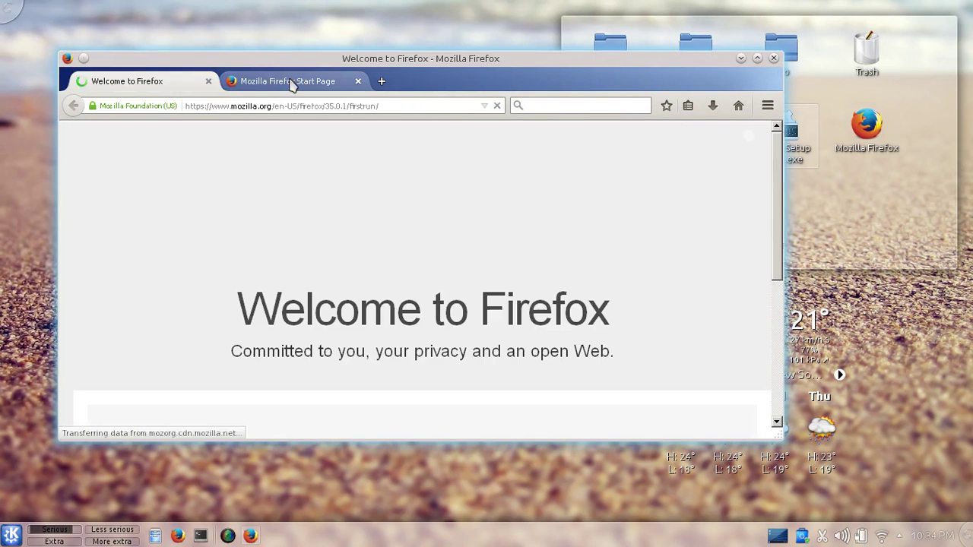
click(295, 83)
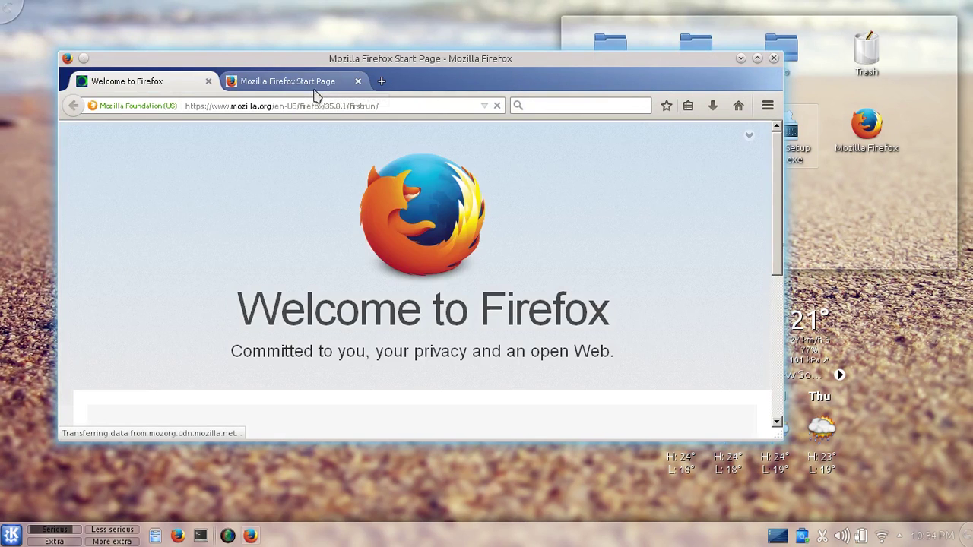
click(357, 81)
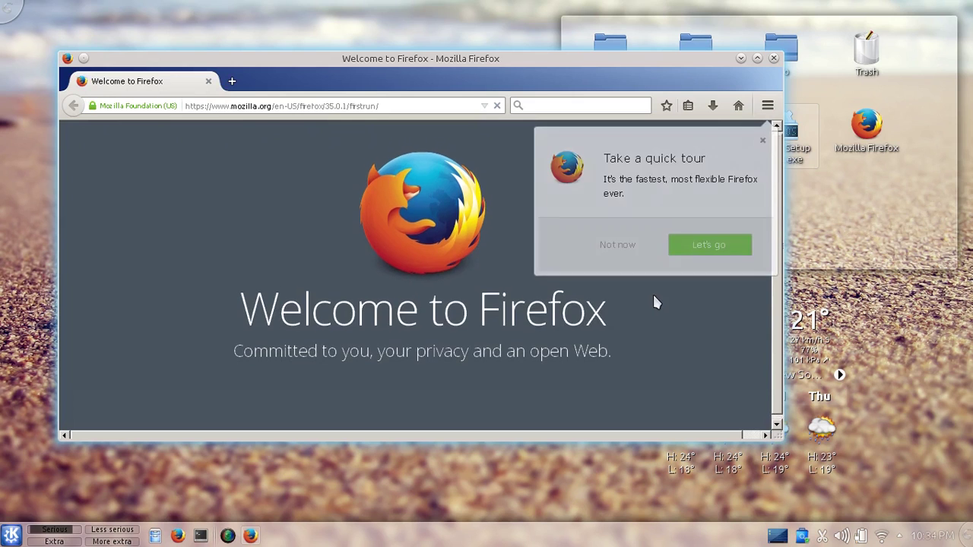
- Dismiss the quick tour offer and look through the Welcome to Firefox page down to its footer links
click(763, 136)
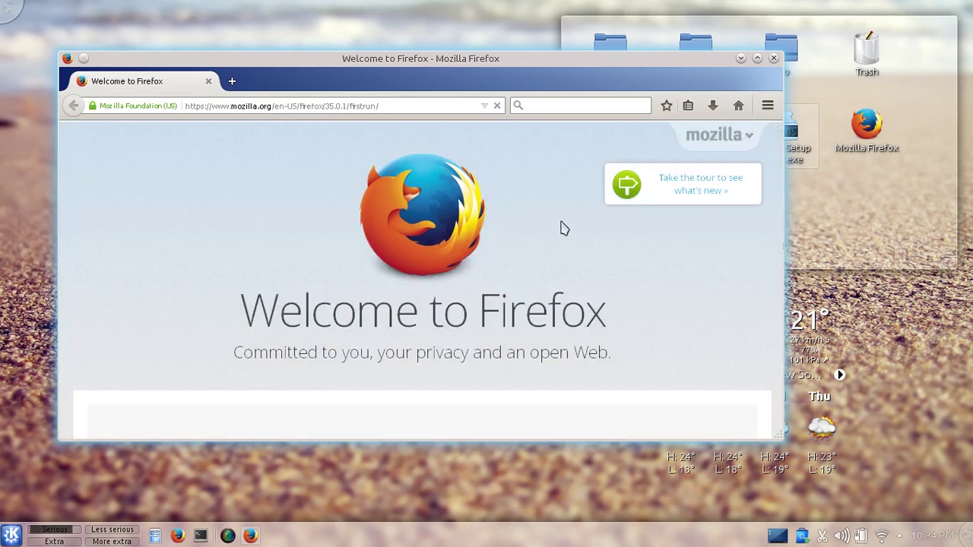
scroll(566, 251, down, 10)
scroll(403, 238, down, 2)
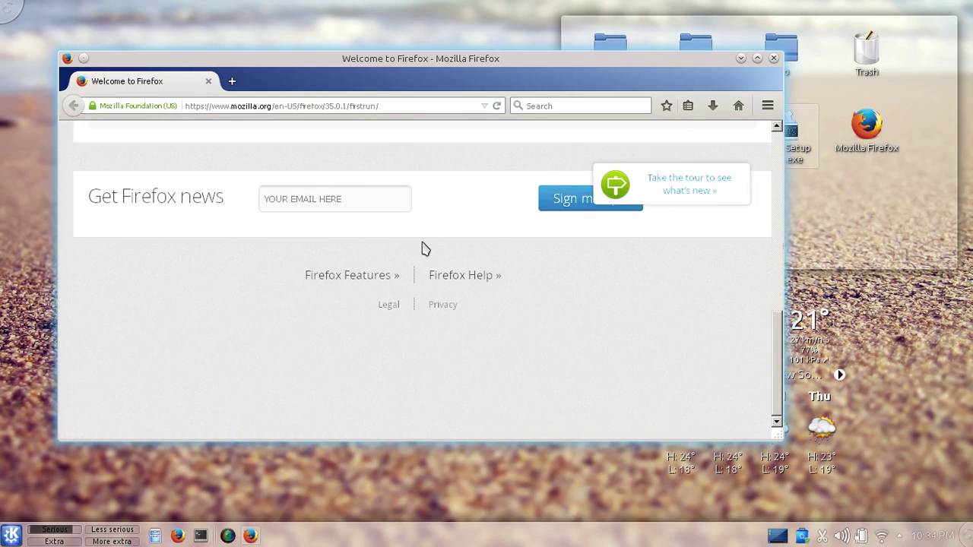
scroll(425, 248, up, 12)
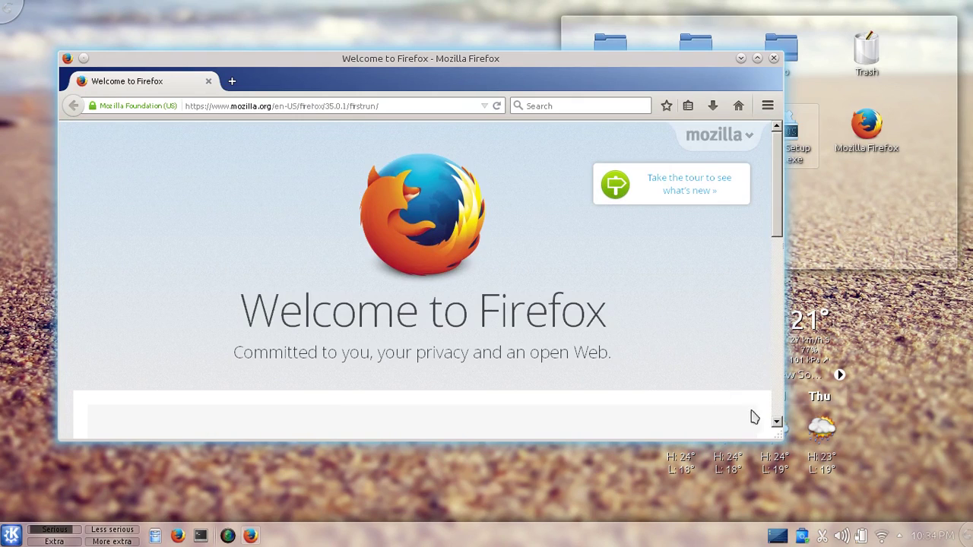
- Enlarge and reposition the Firefox window to check how the welcome page displays, and close the browser
drag(781, 438, 920, 485)
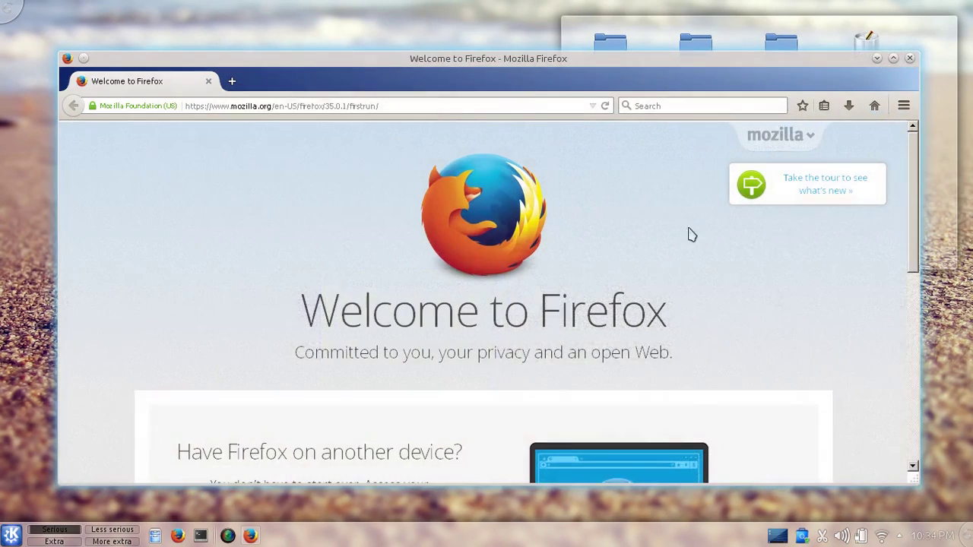
drag(532, 60, 504, 48)
scroll(450, 183, down, 12)
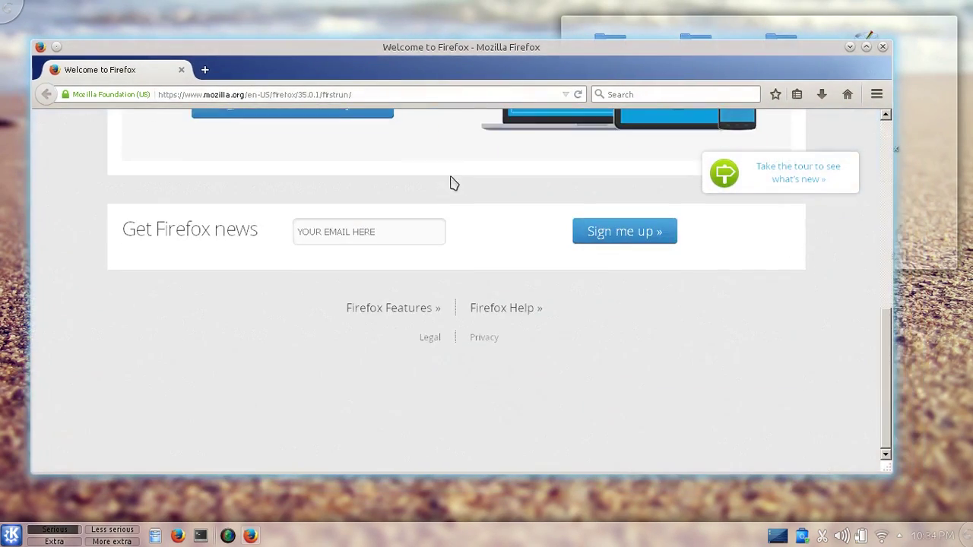
scroll(502, 195, up, 12)
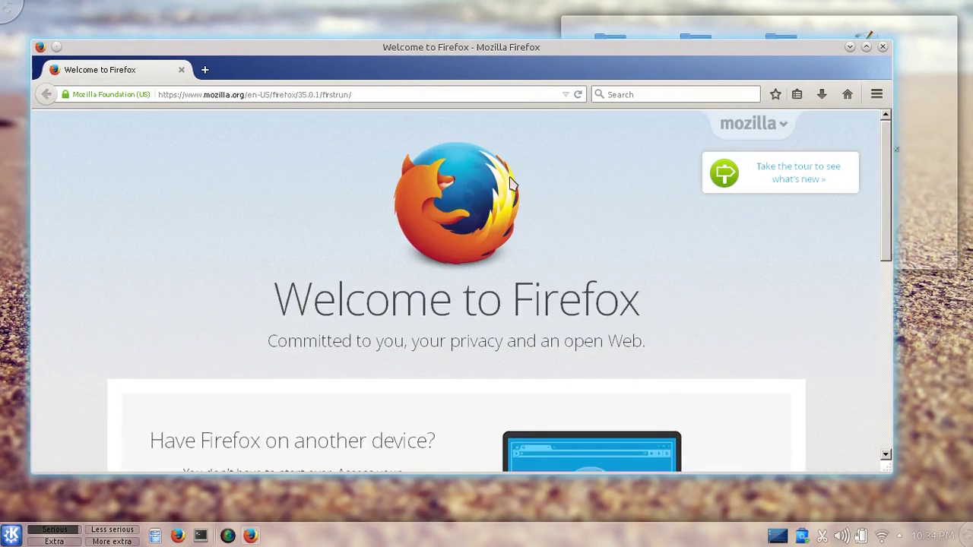
click(882, 47)
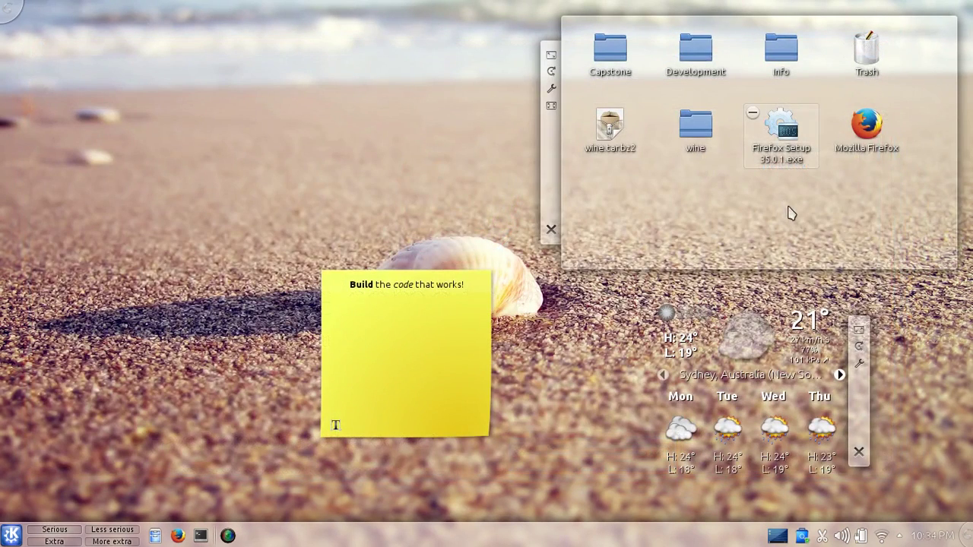
- Select wine.tar.bz2, the wine folder, Firefox Setup 35.0.1.exe and the Mozilla Firefox shortcut on the desktop
drag(878, 204, 582, 135)
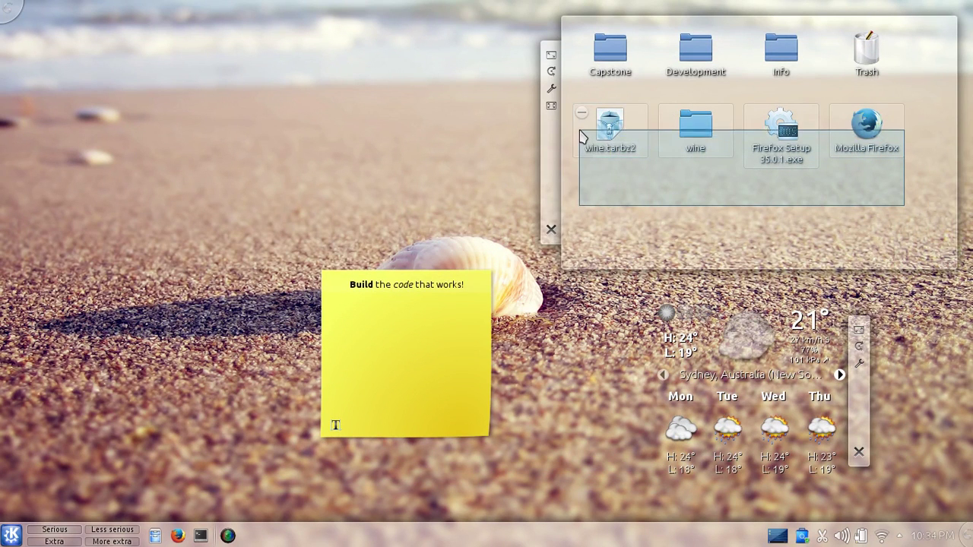